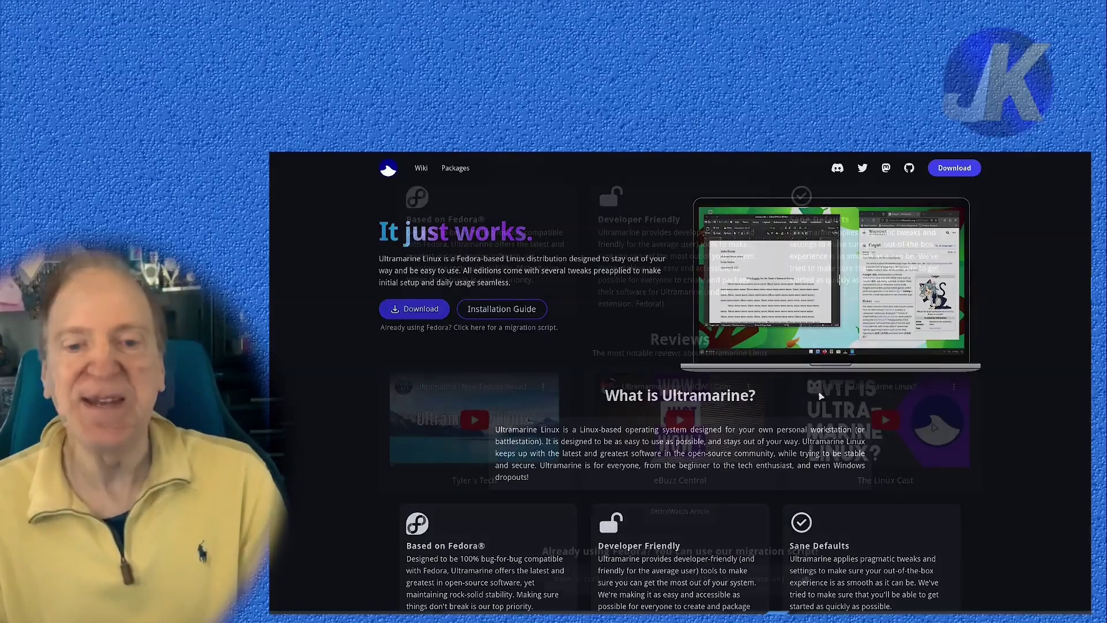
Examine the Ultramarine Linux homepage, open its download page and look over the available editions
scroll(821, 396, down, 5)
scroll(933, 426, up, 3)
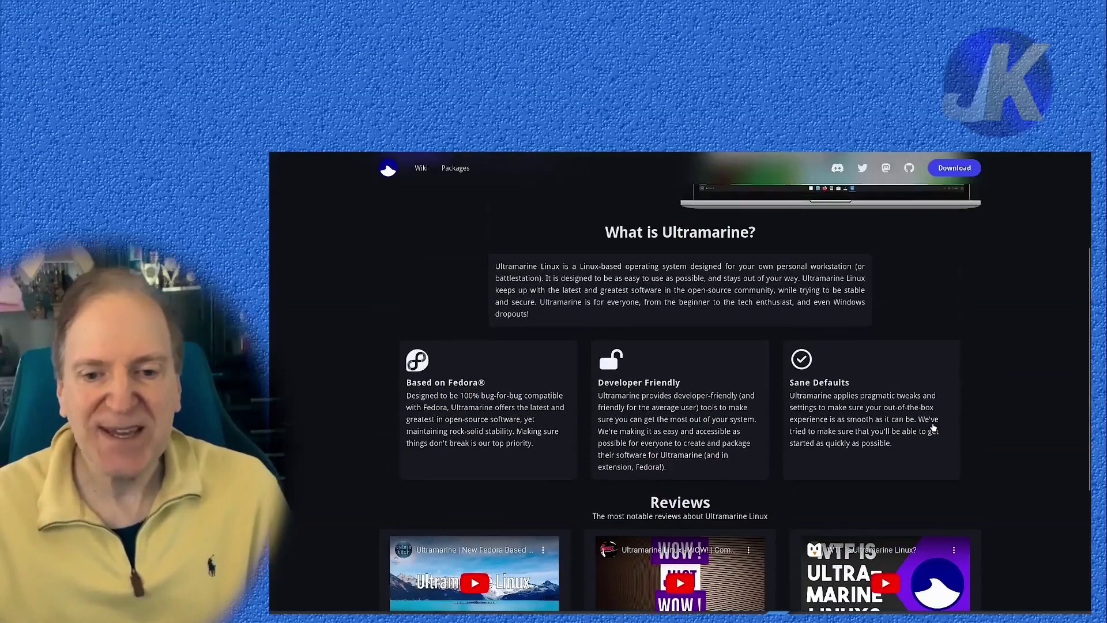
scroll(933, 425, up, 3)
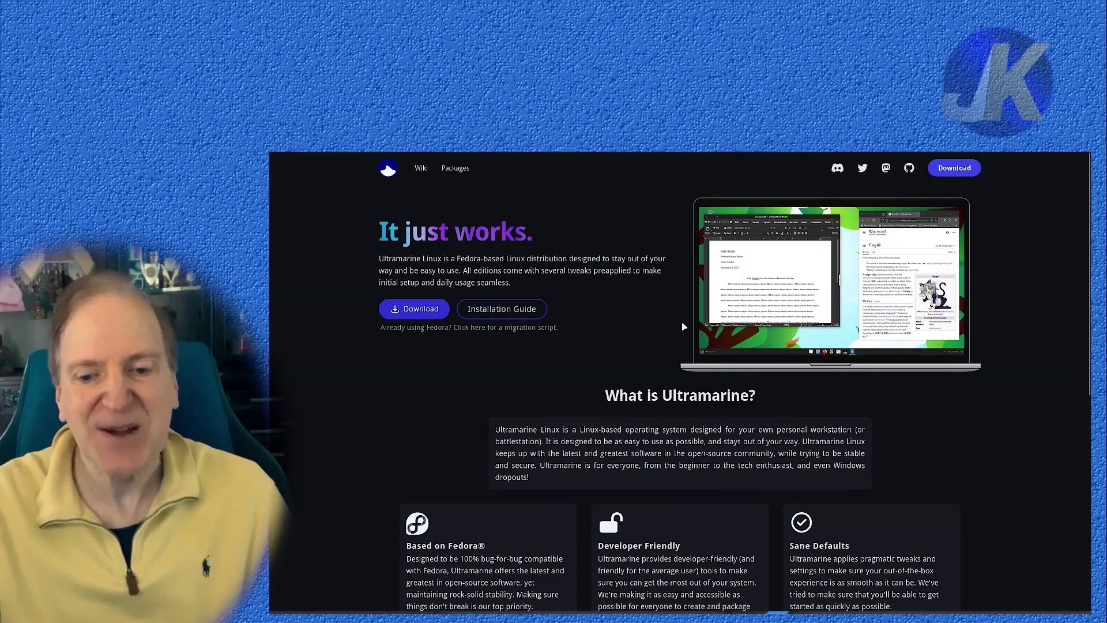
click(421, 314)
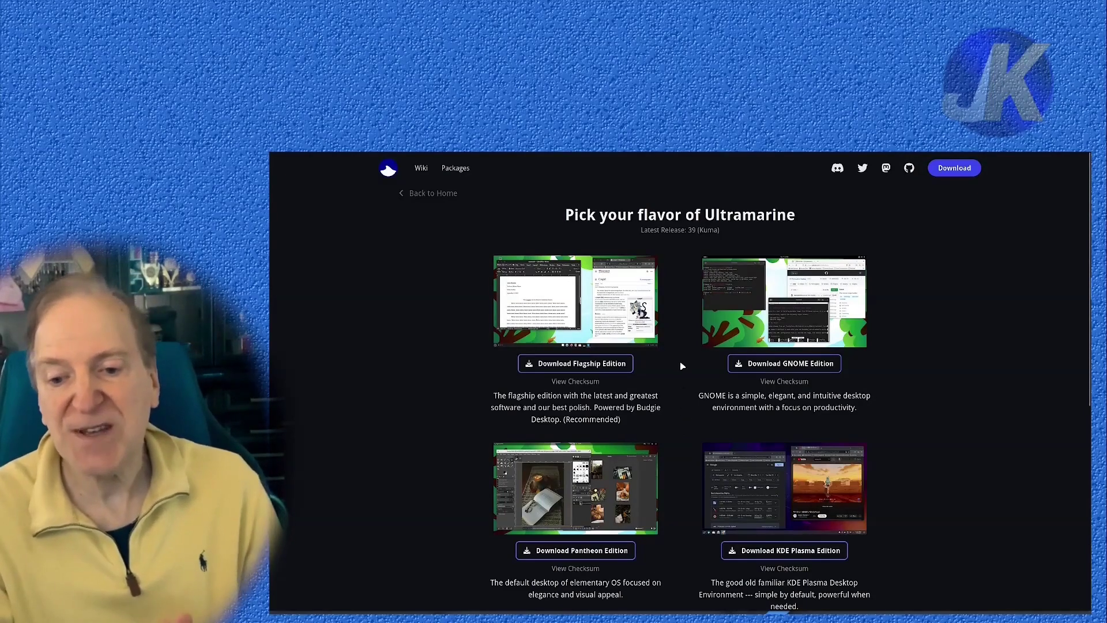
scroll(652, 398, down, 3)
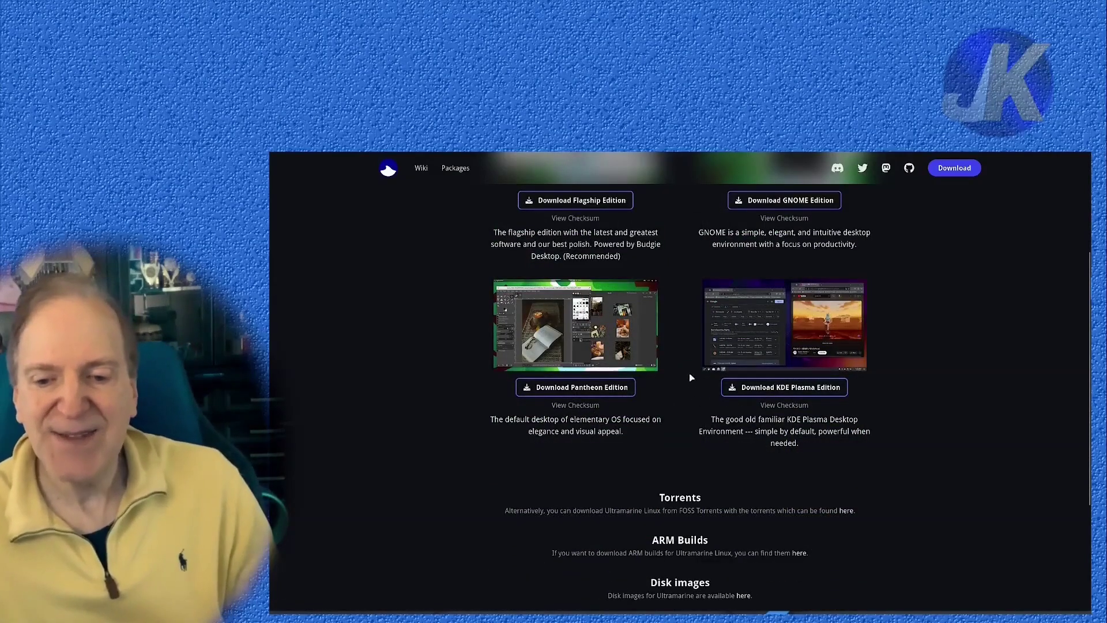
scroll(687, 360, up, 3)
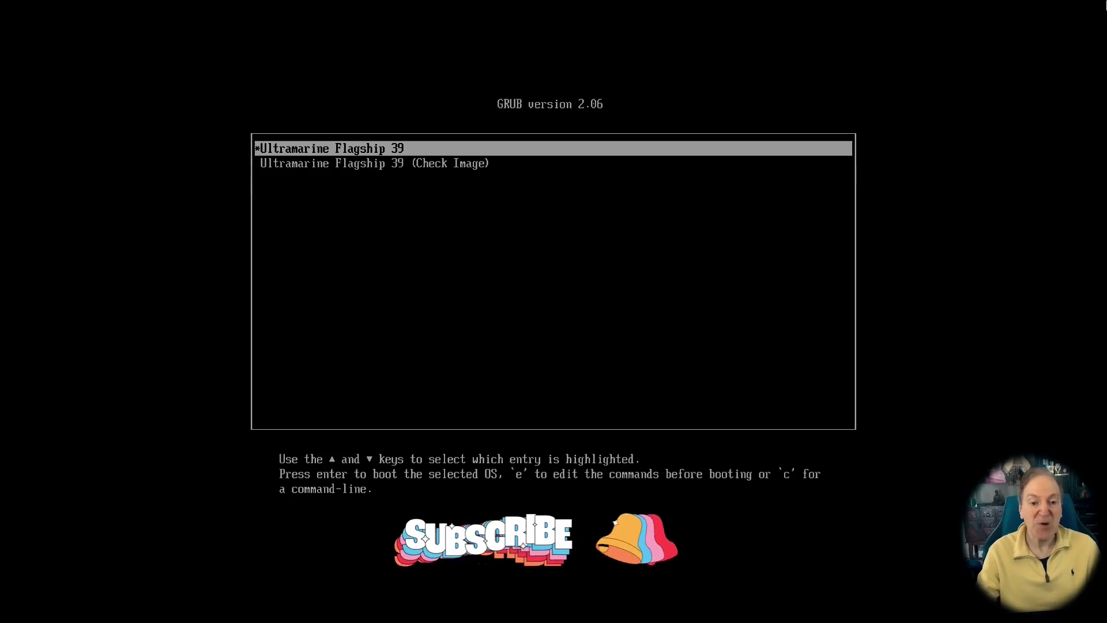
Boot the Ultramarine Flagship 39 live system and look at its application menu
key(Return)
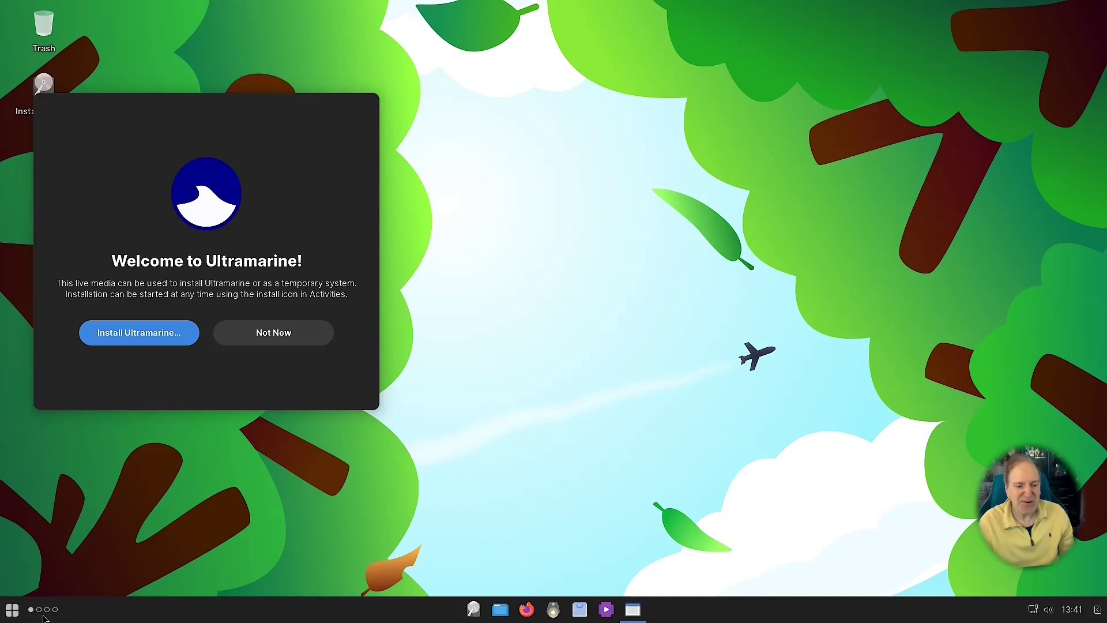
click(12, 611)
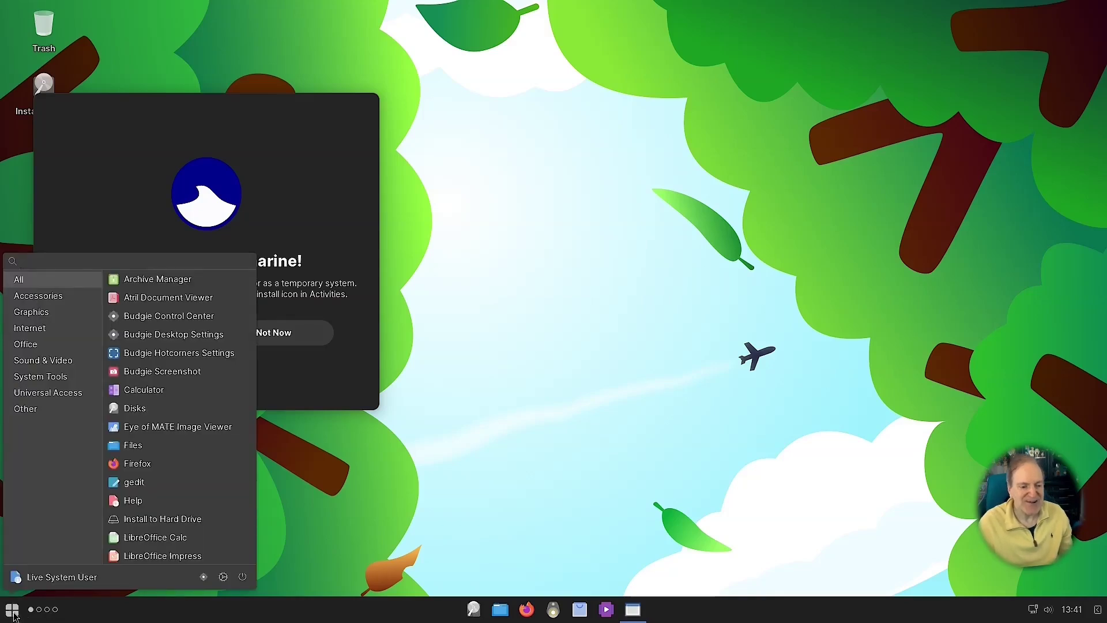
click(14, 614)
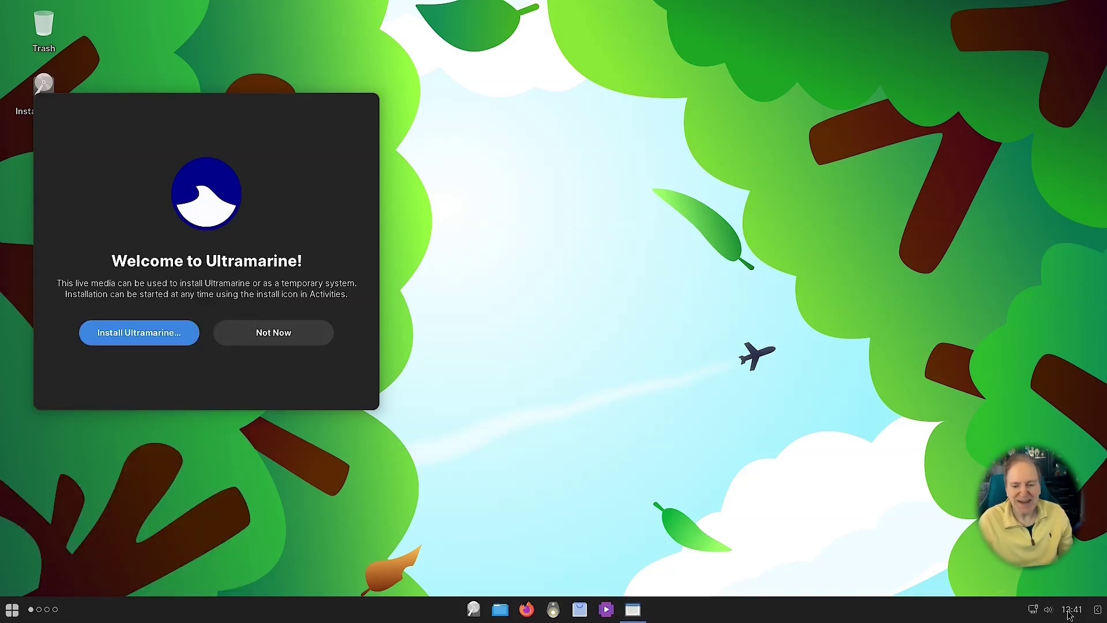
Start the Ultramarine installer and continue with English (United States) as the installation language
click(133, 333)
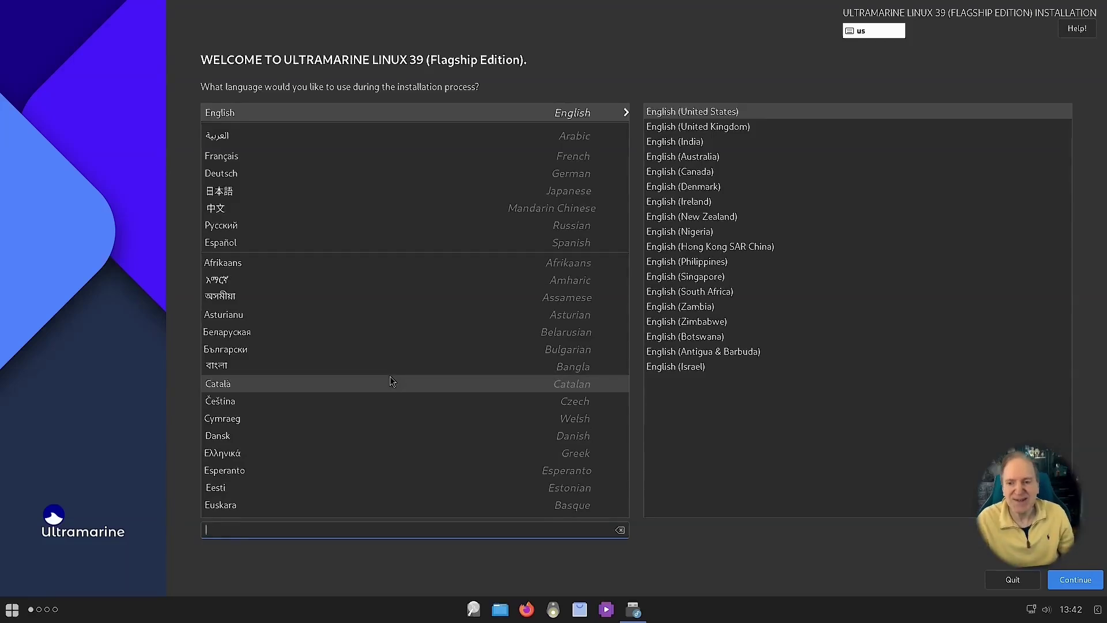
click(1084, 582)
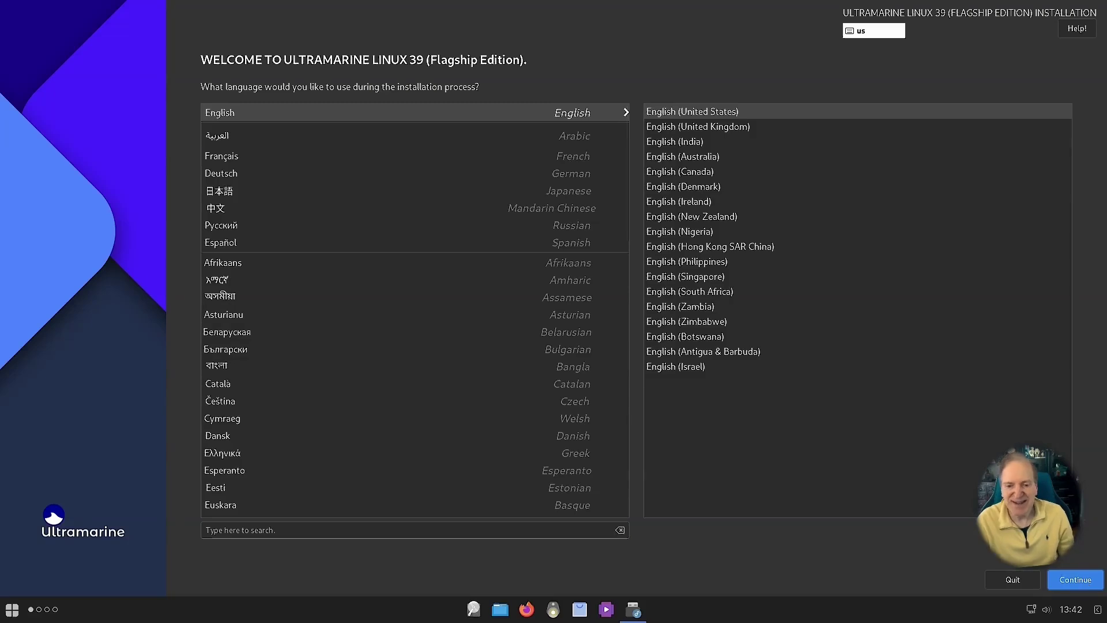
click(1074, 583)
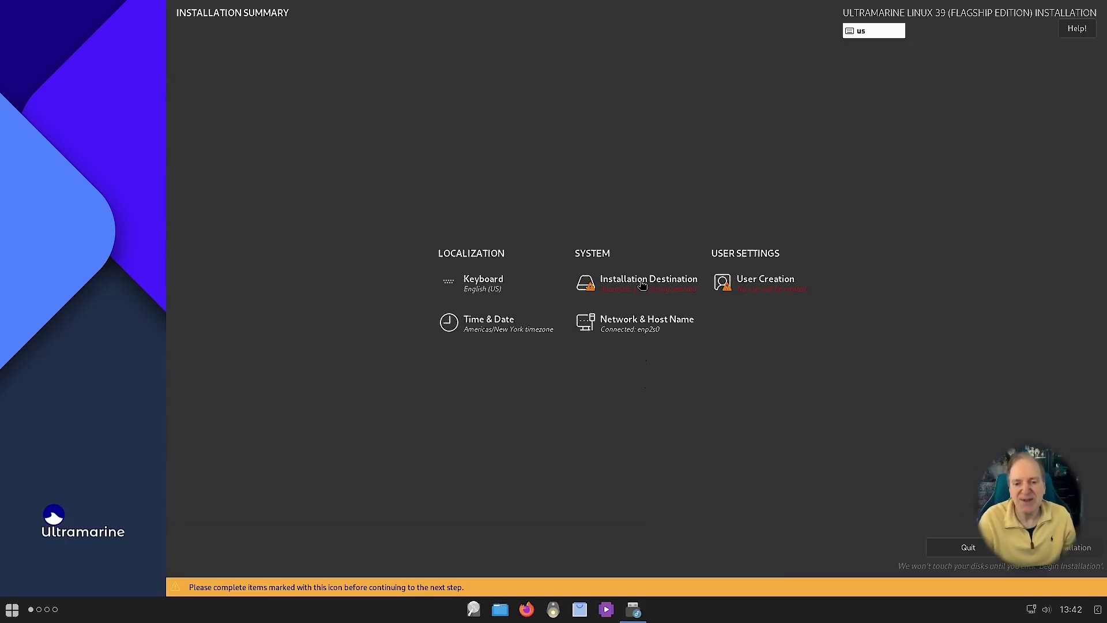
Create an administrator account by entering the user's full name, the account password and its confirmation, keeping the suggested user name
click(743, 282)
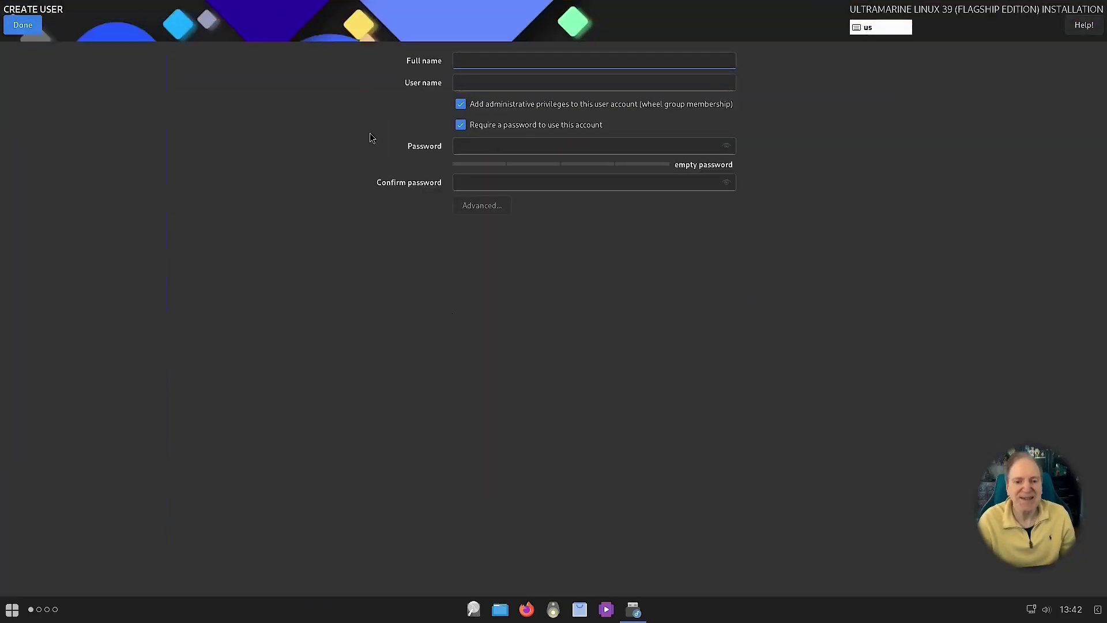
text(Toadwick)
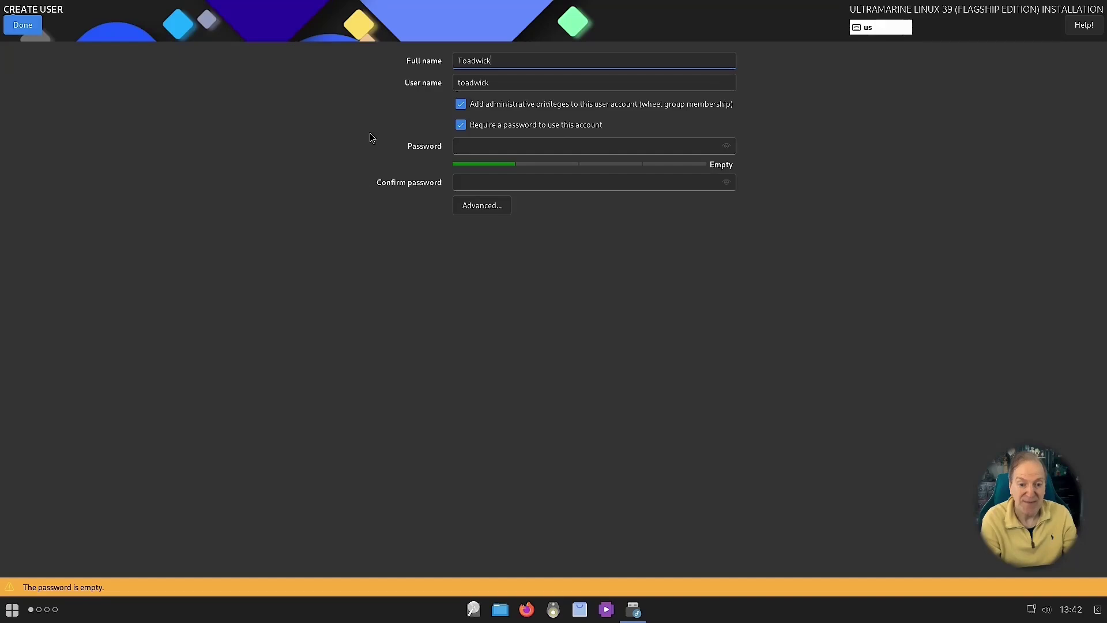
key(Tab)
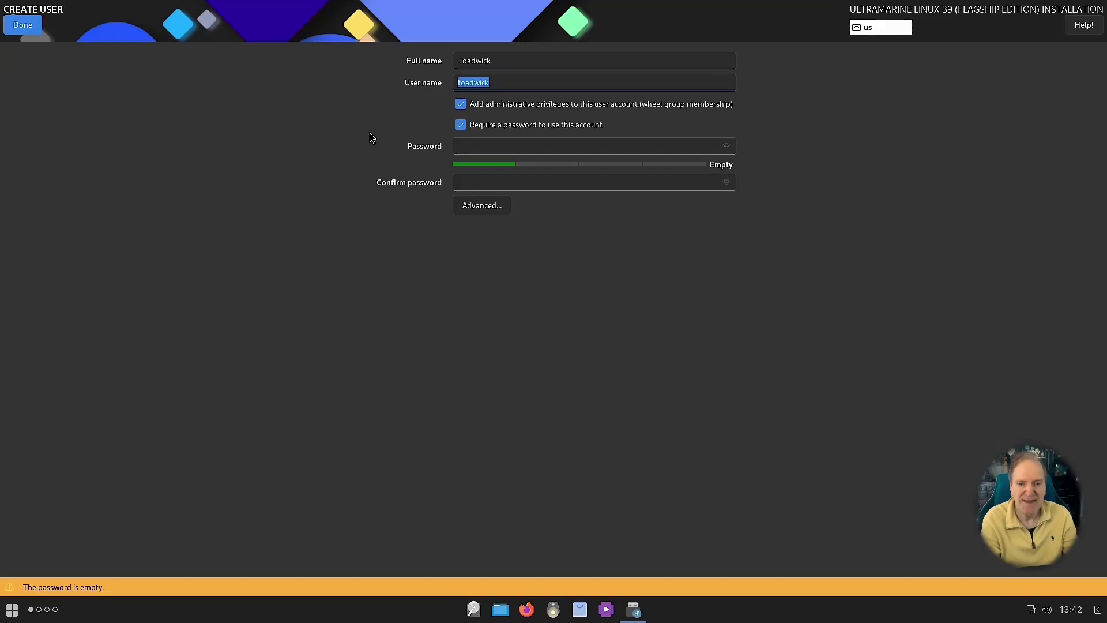
click(476, 143)
text(•••••••)
key(Tab)
text(•••••••)
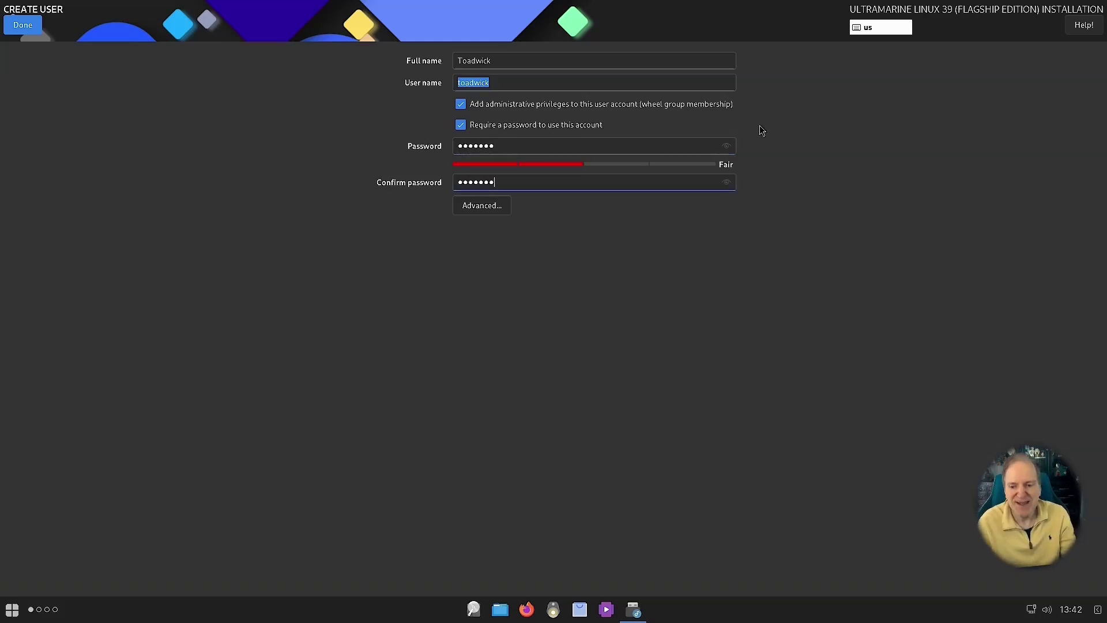
click(24, 26)
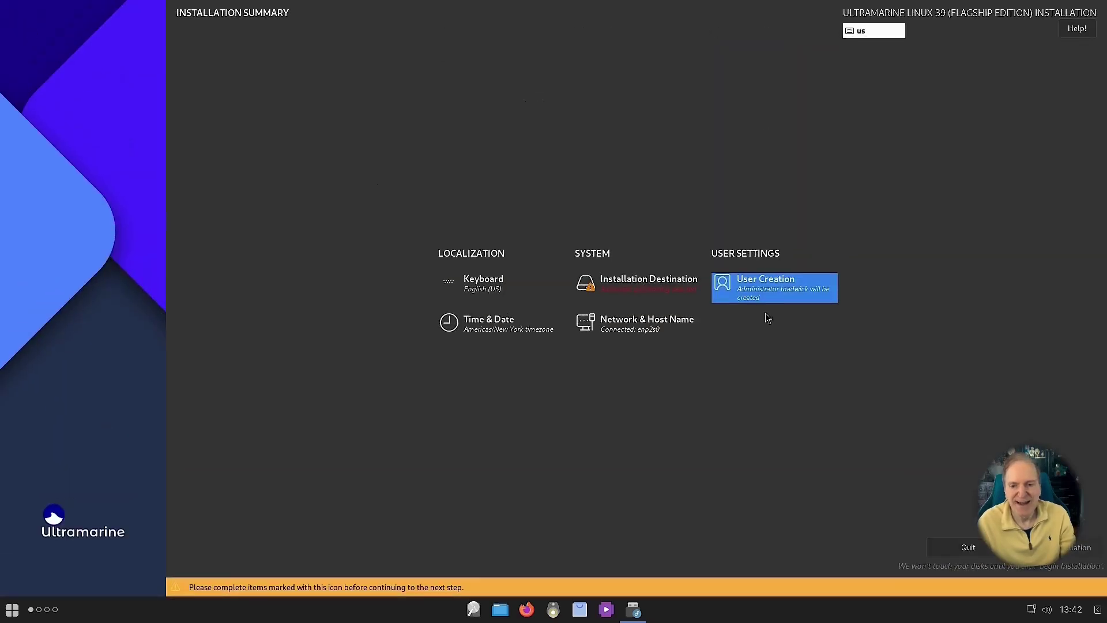
Set the 20 GiB disk as automatic installation destination, delete all its existing partitions to reclaim space, and begin the installation
click(623, 286)
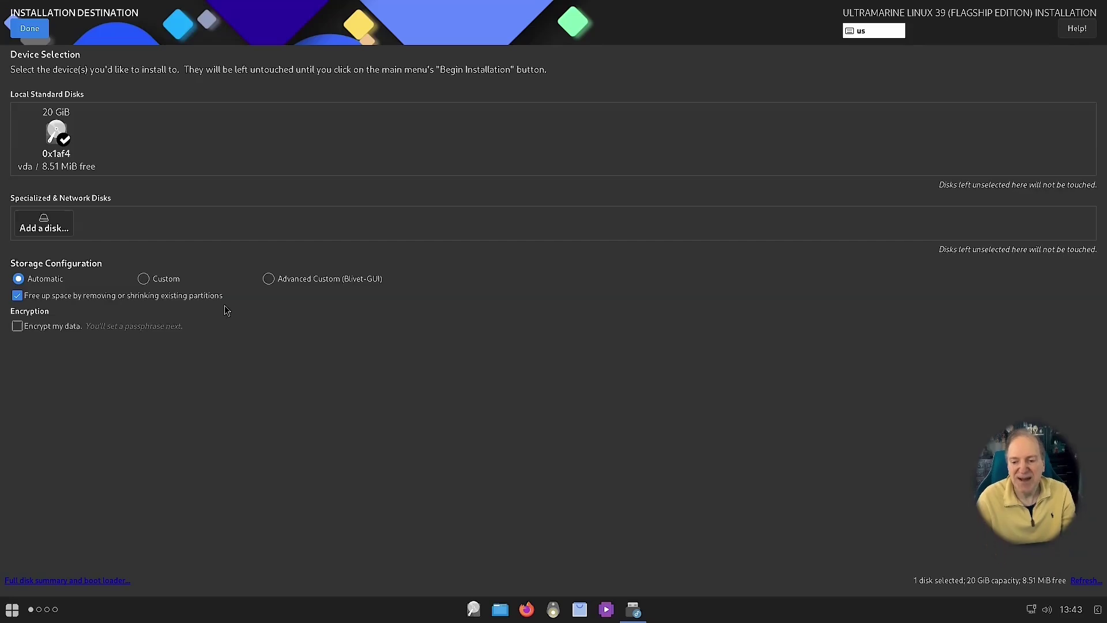
click(29, 28)
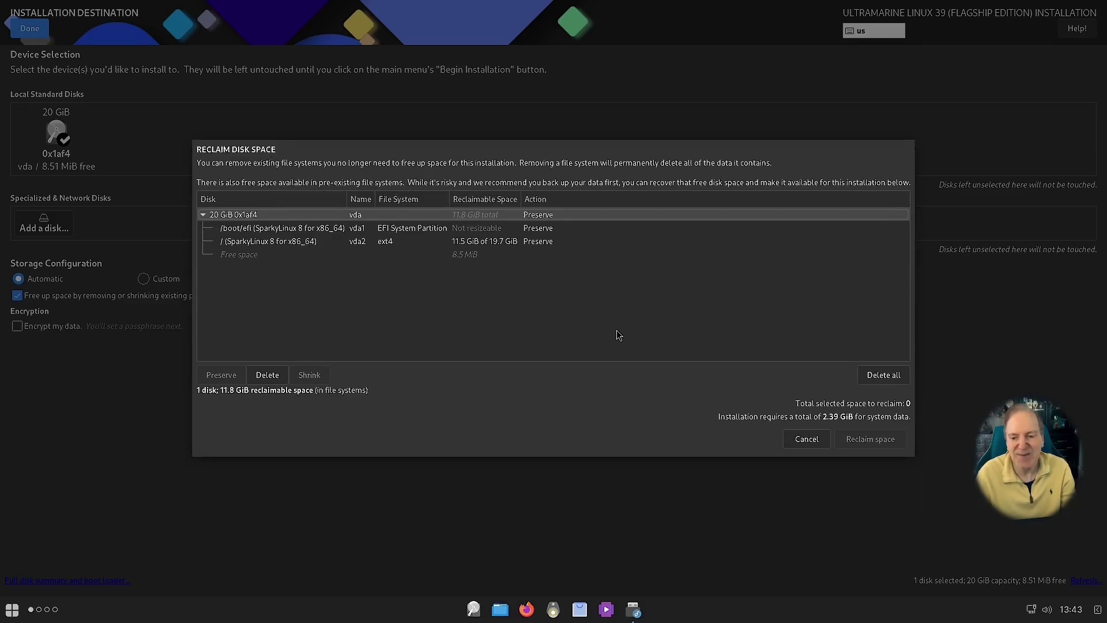
click(876, 379)
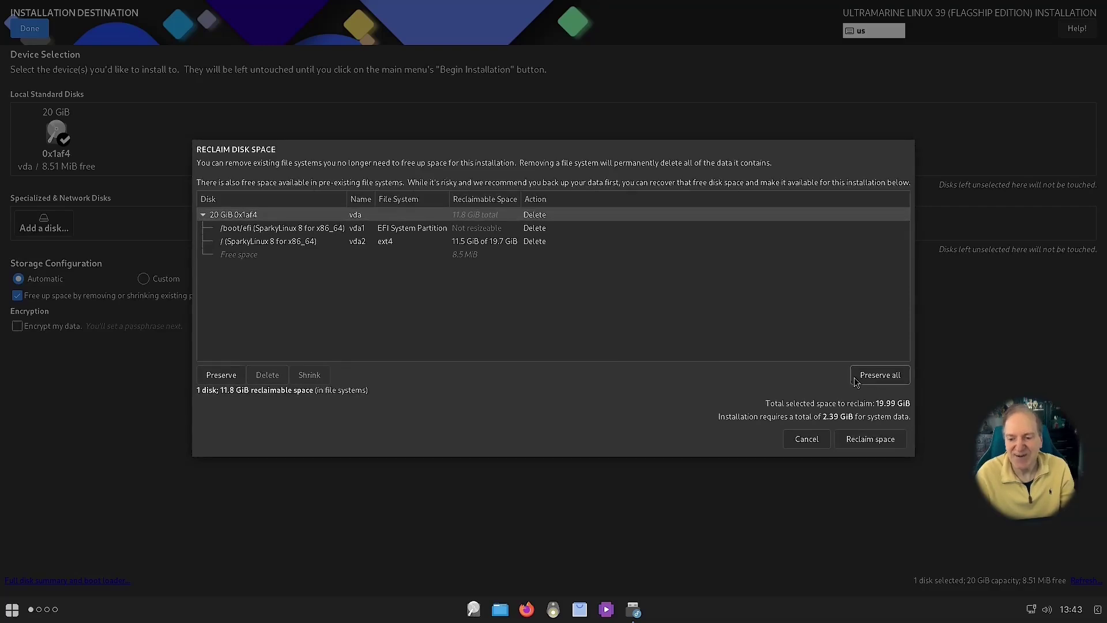
click(868, 441)
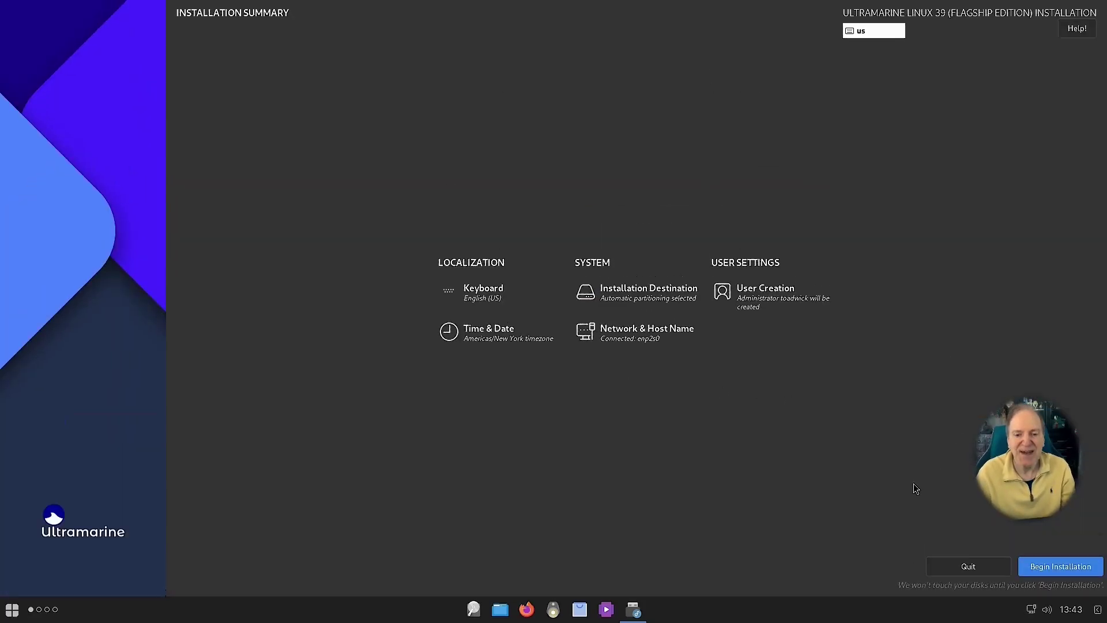
click(1055, 568)
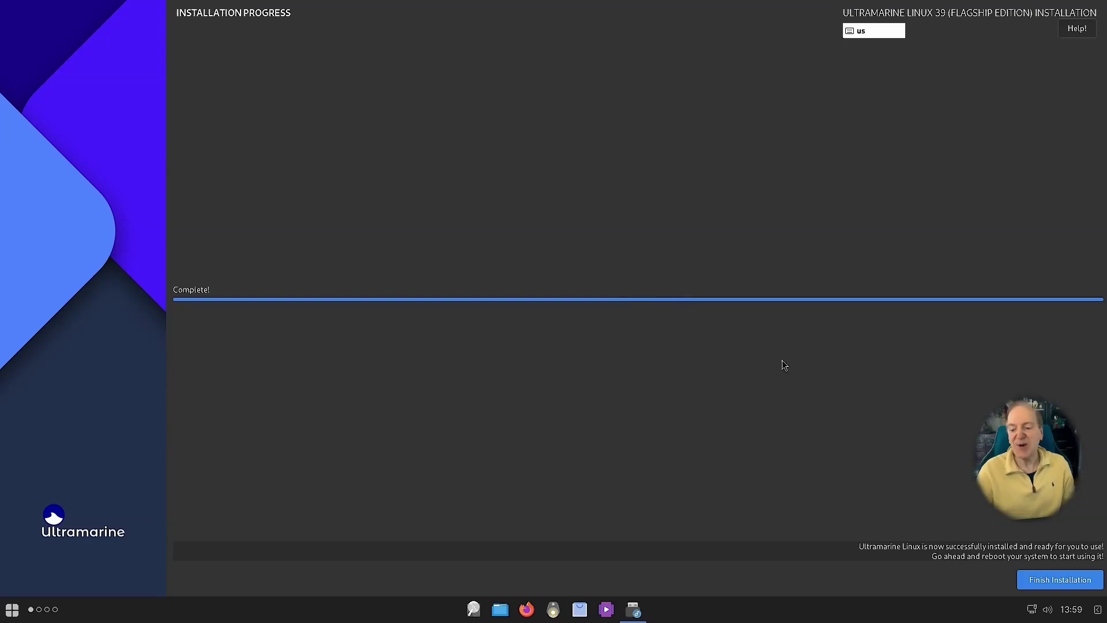
Finish the completed installation and shut down the live system
click(1054, 581)
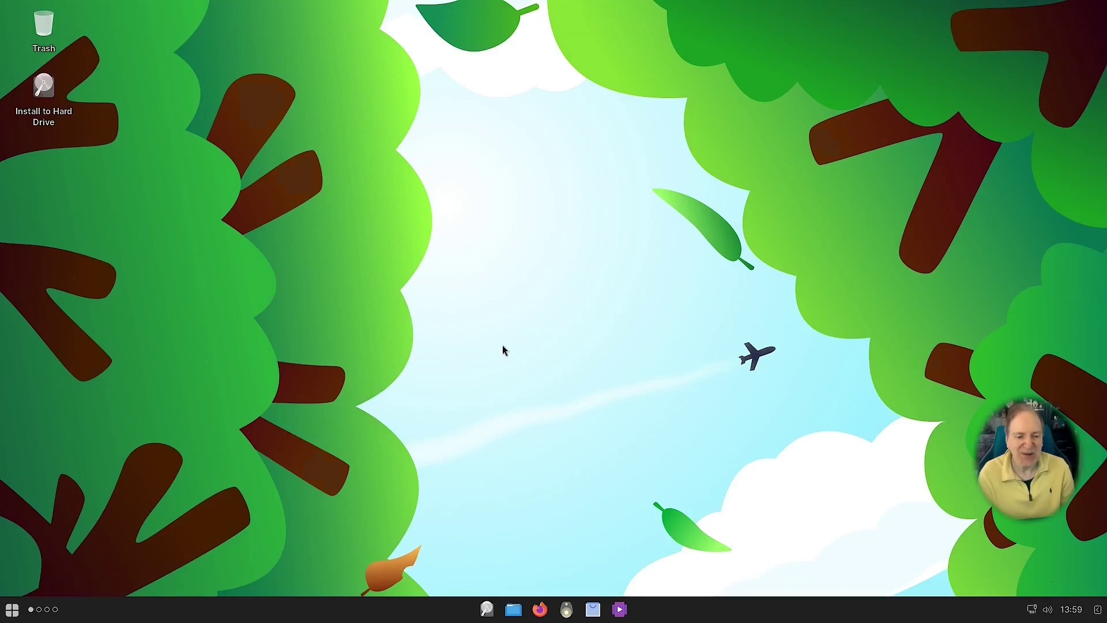
click(22, 609)
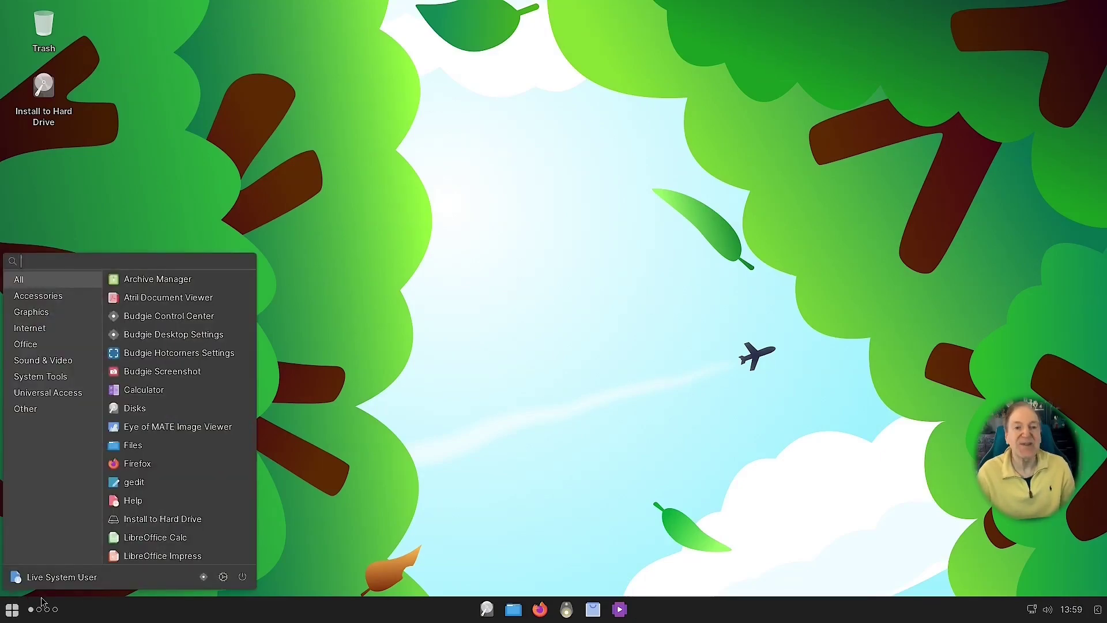
click(242, 576)
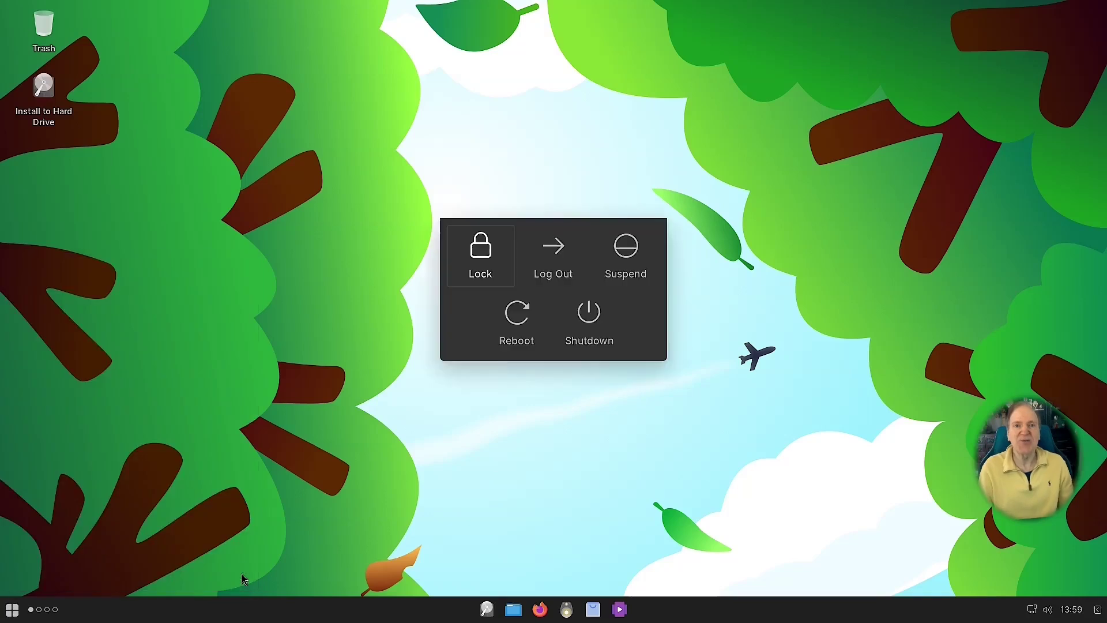
click(582, 316)
click(621, 330)
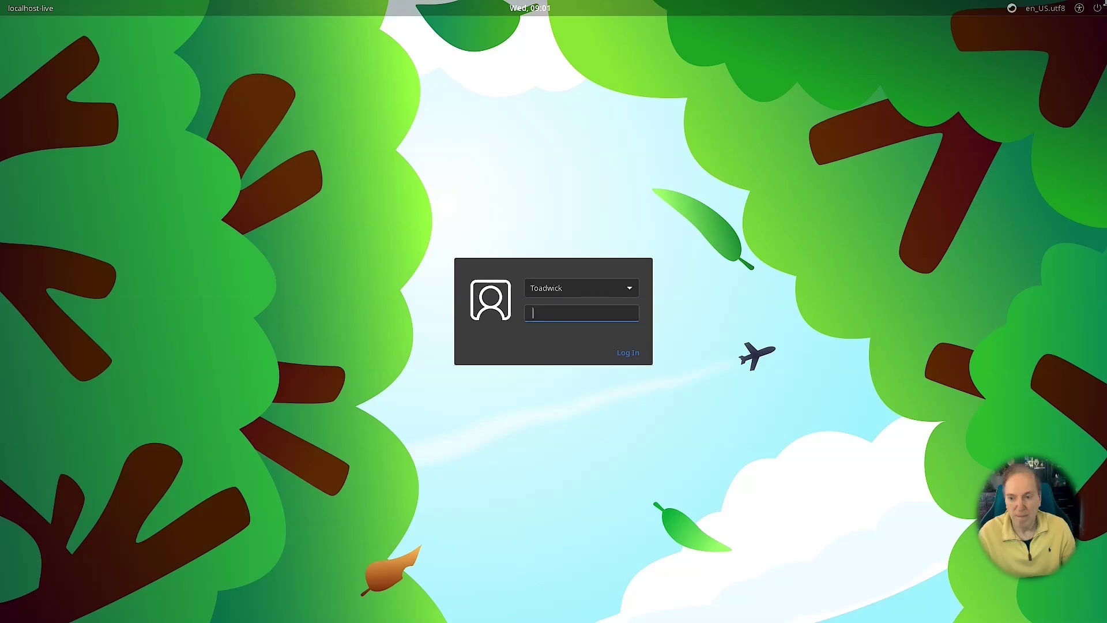
Log in to the newly installed system with the account password
key(Return)
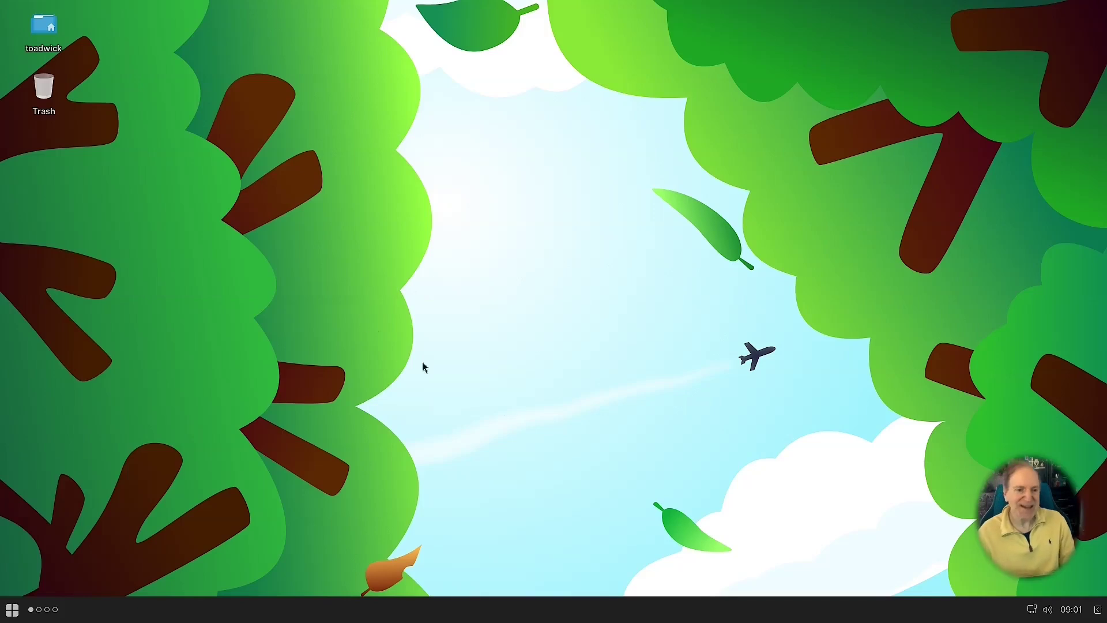
View the Sound settings and the Date & Time settings in Budgie Control Center, closing each after viewing
click(1048, 612)
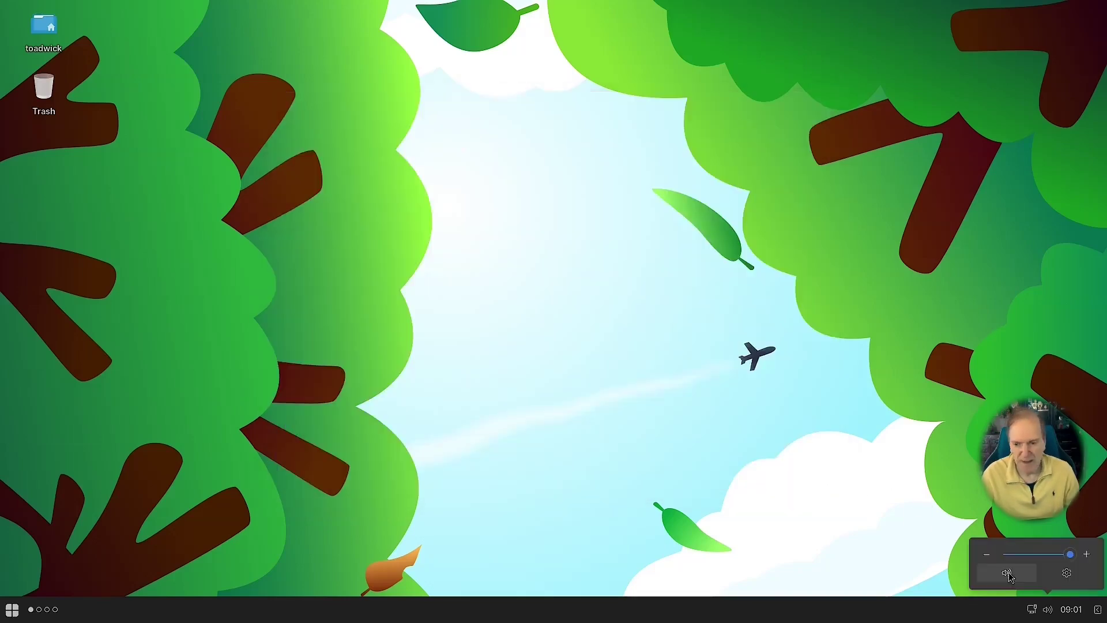
click(1067, 572)
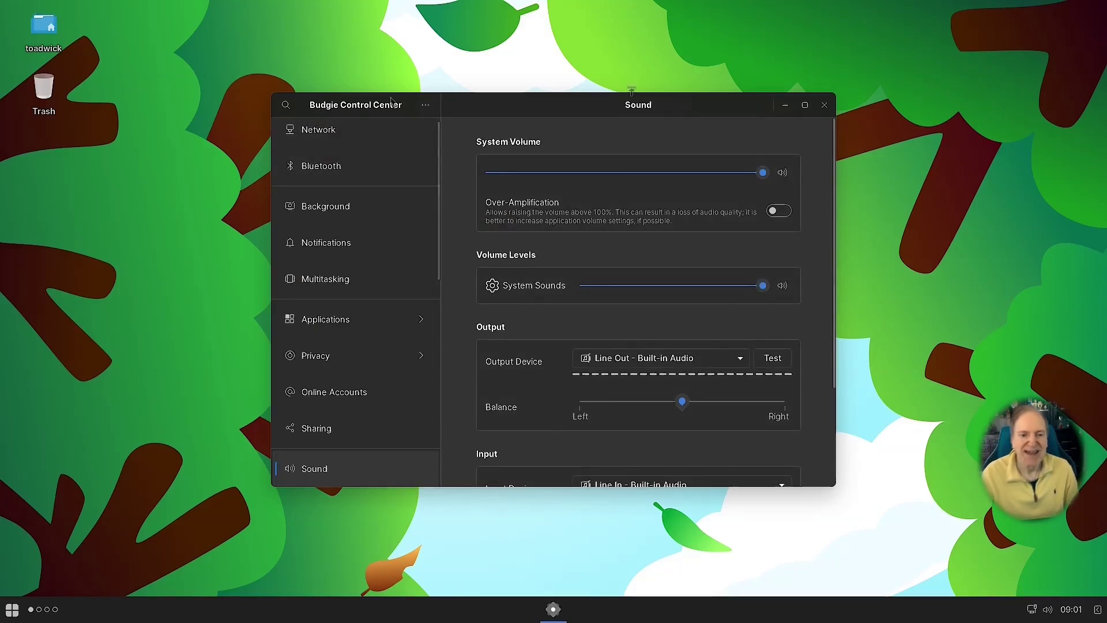
click(826, 106)
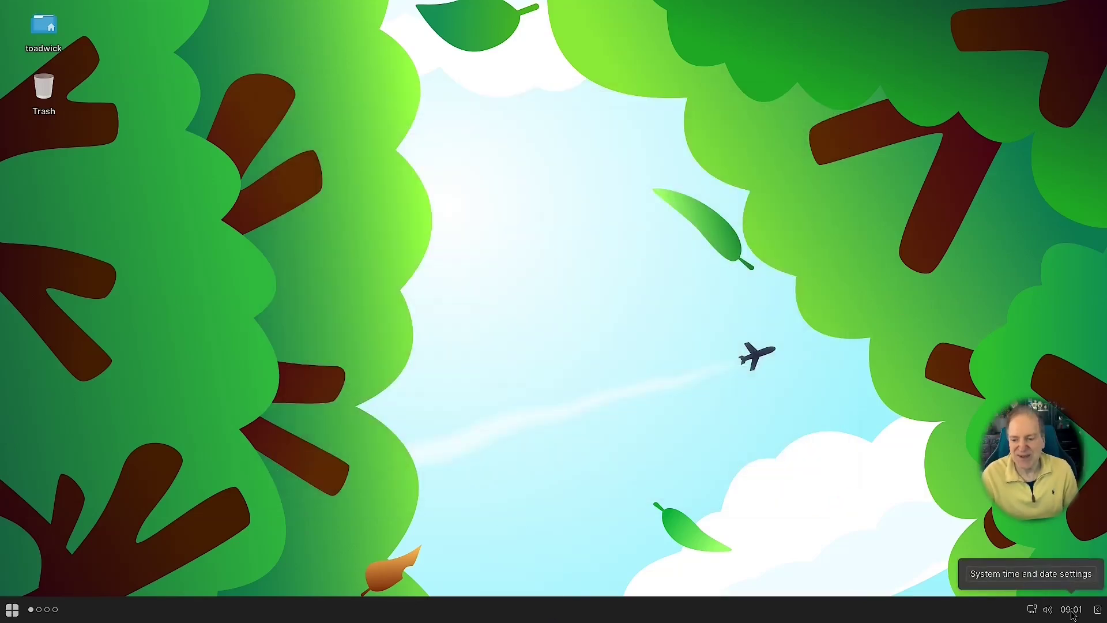
click(1059, 584)
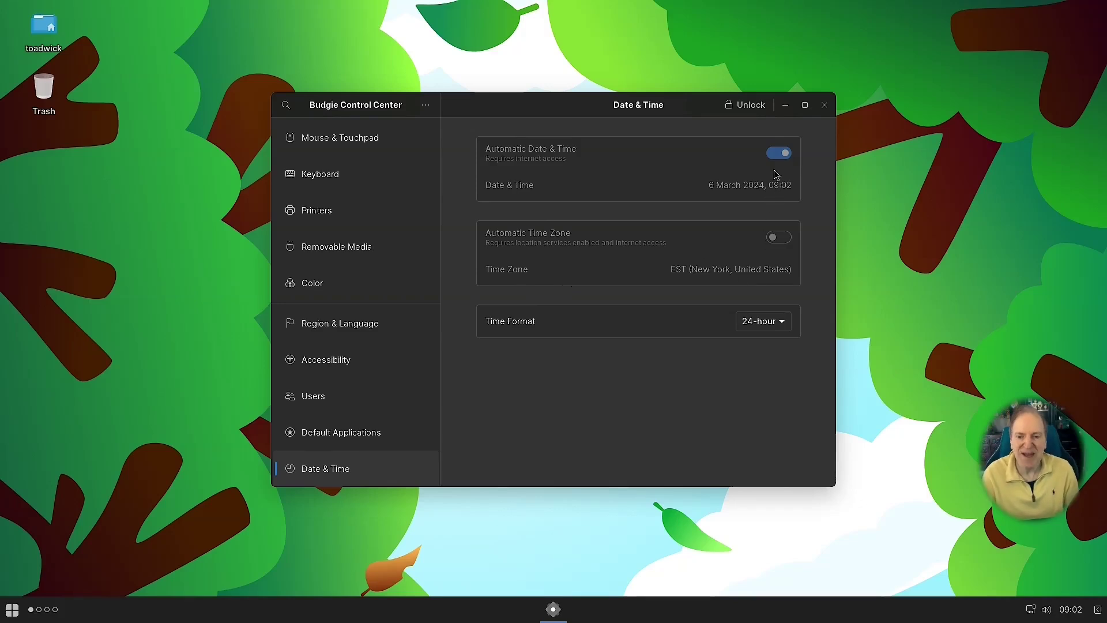
click(826, 105)
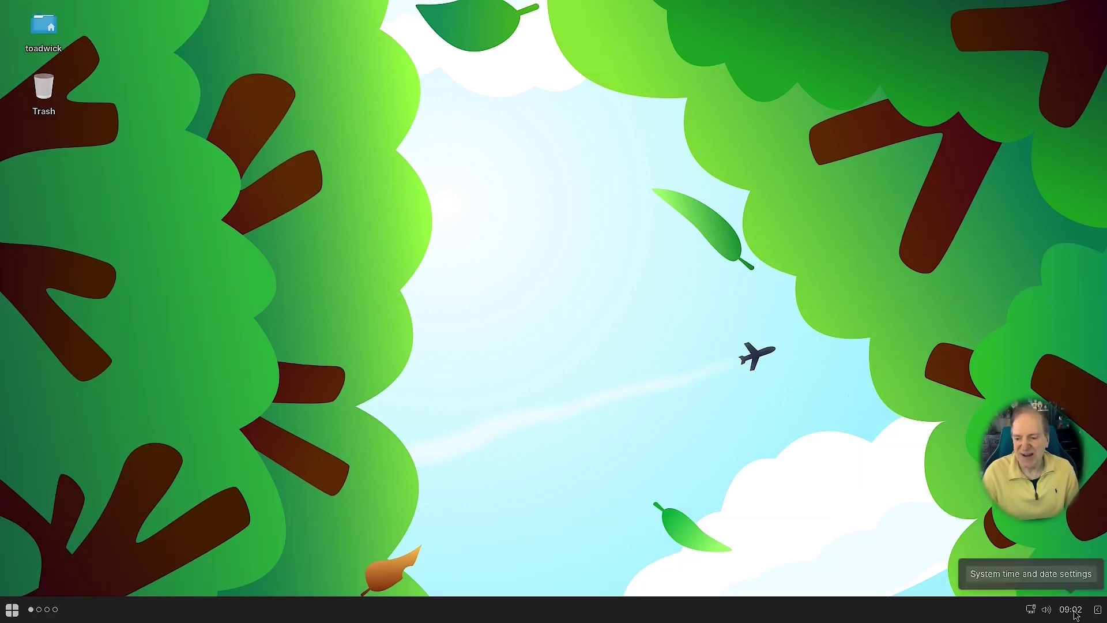
Lower the system volume to about two thirds in the desktop sidebar, view the notifications and return to the widgets
click(1099, 614)
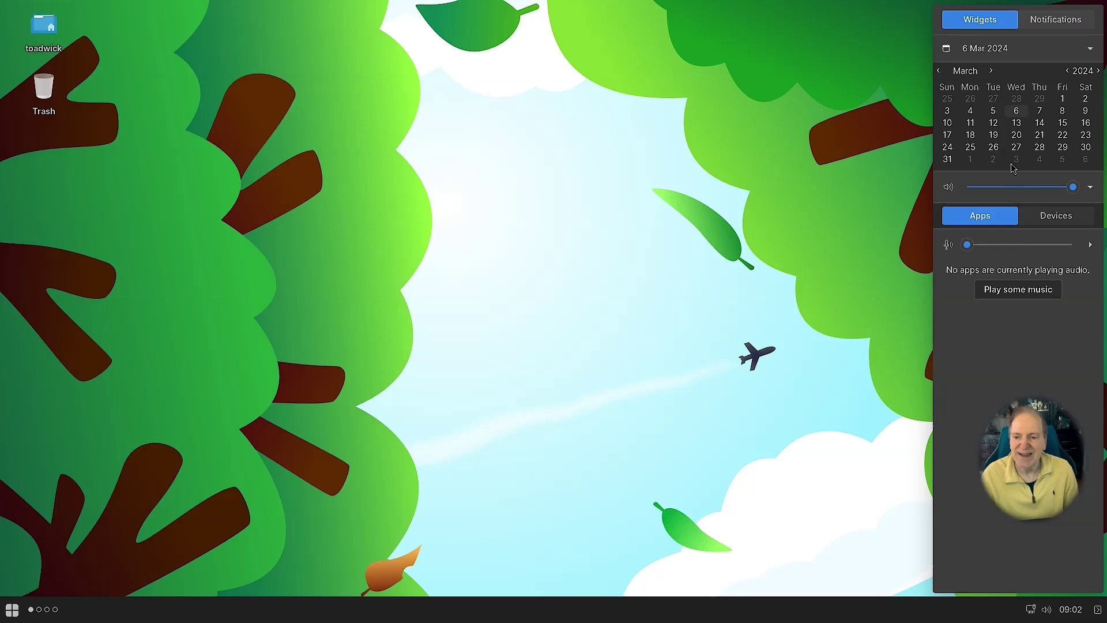
drag(1073, 188, 1040, 190)
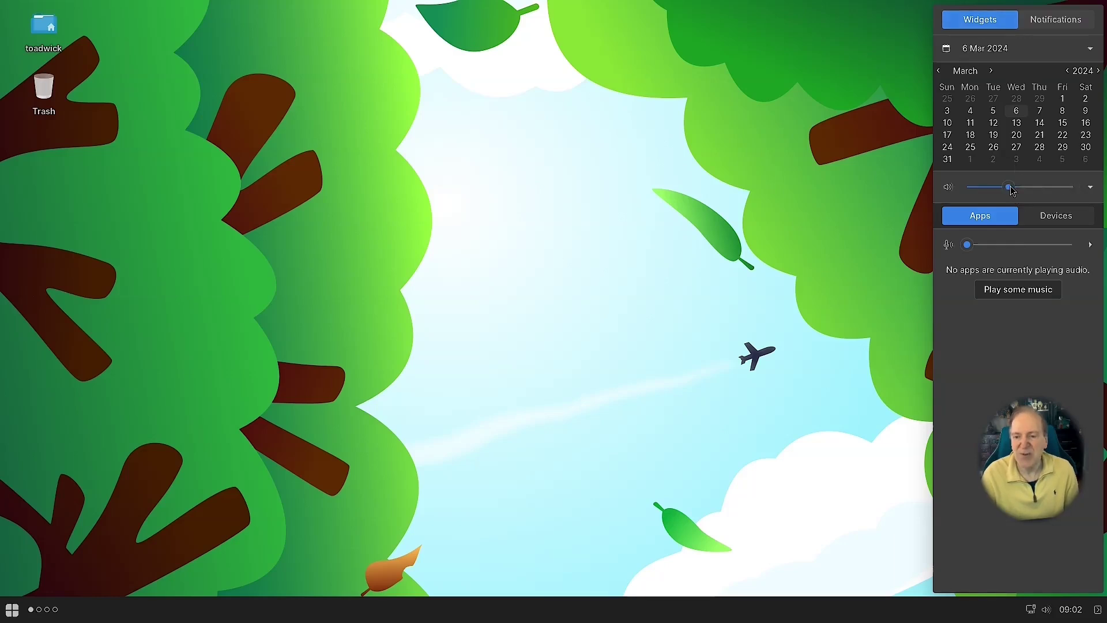
click(1058, 21)
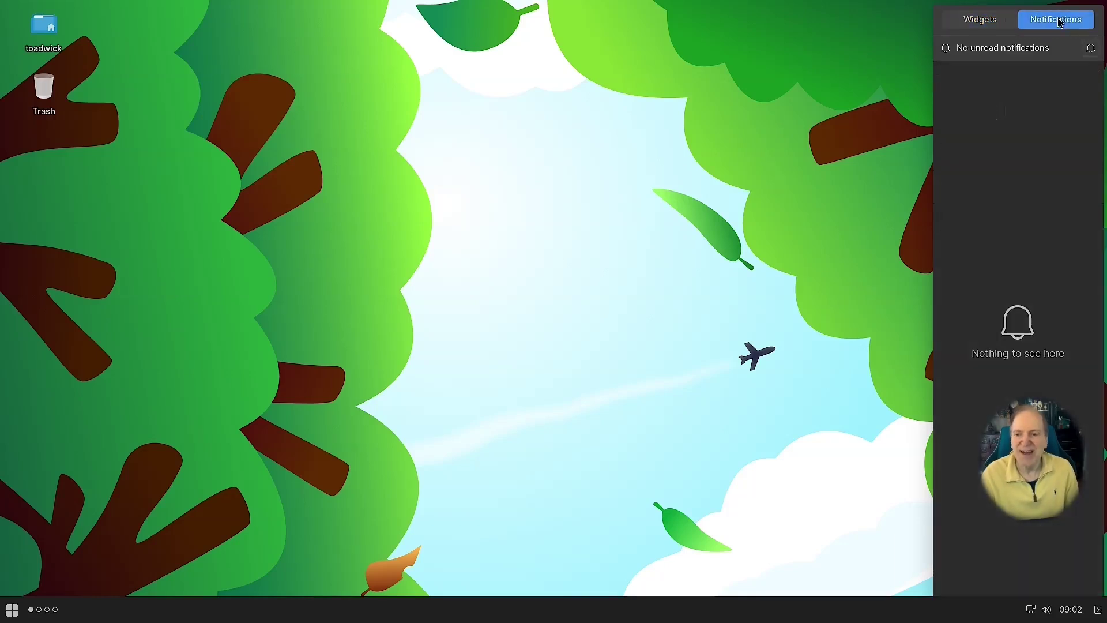
click(1001, 23)
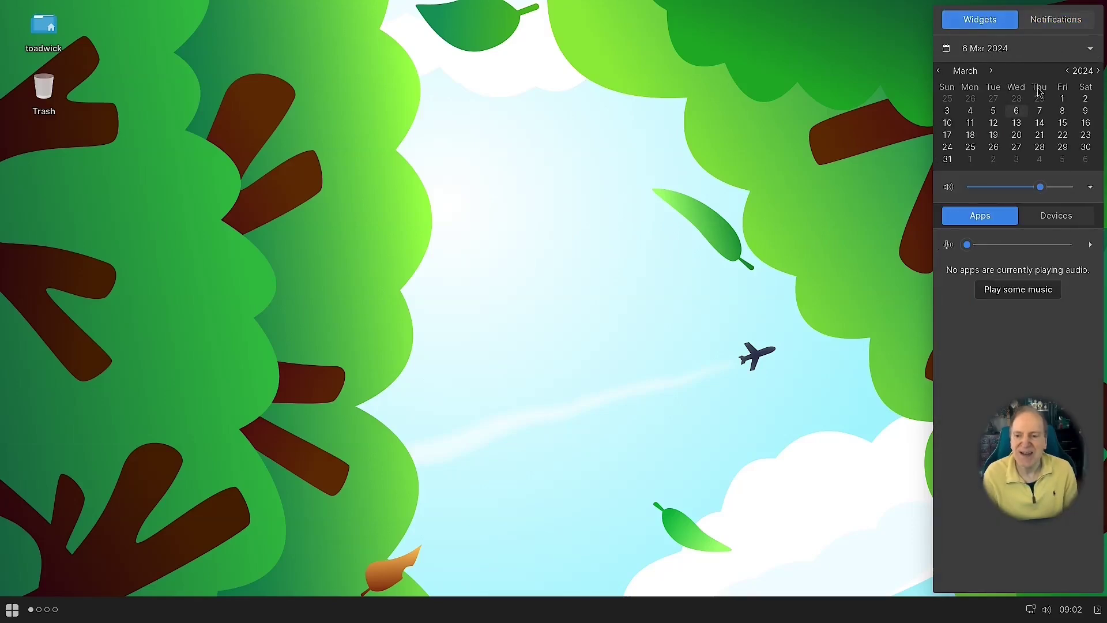
View the sidebar's audio output devices and apps, open the music player from there and close it
click(1053, 220)
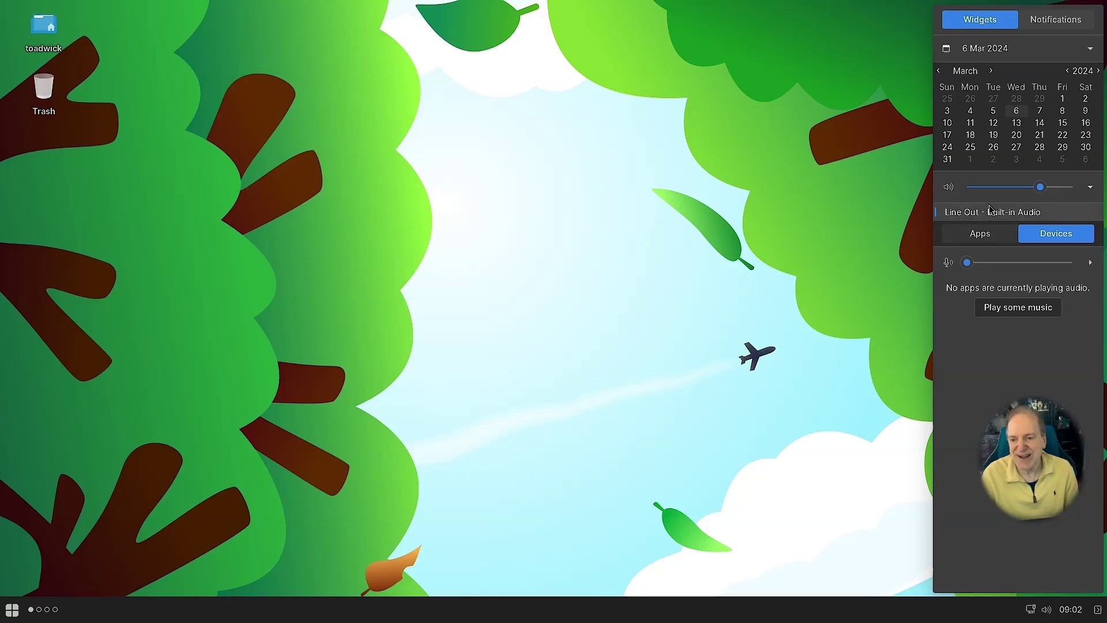
click(983, 238)
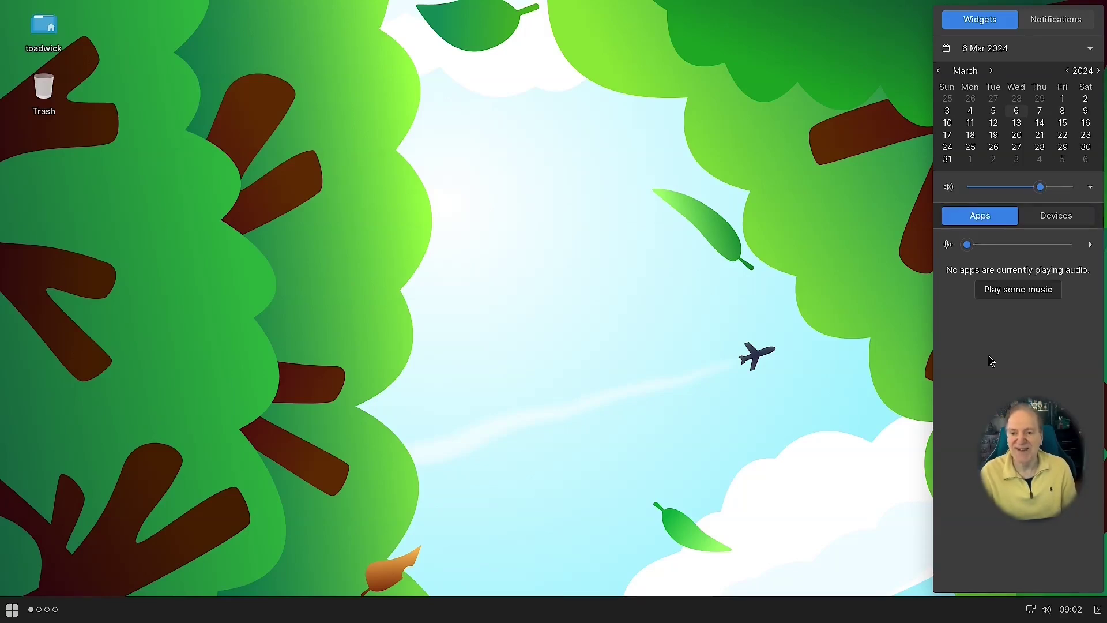
click(1018, 292)
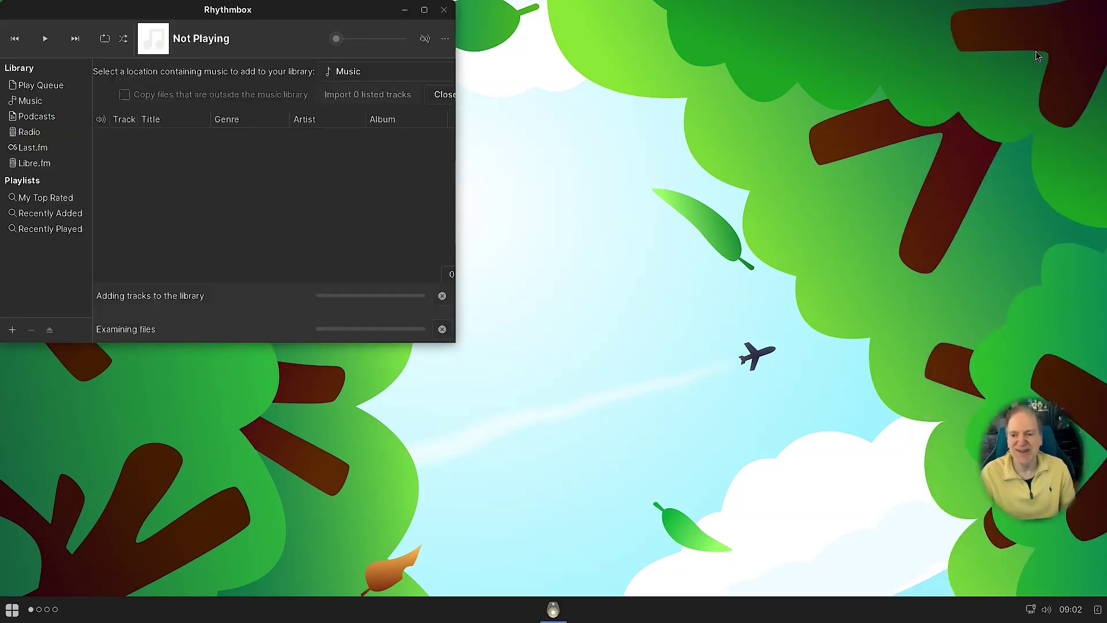
click(444, 11)
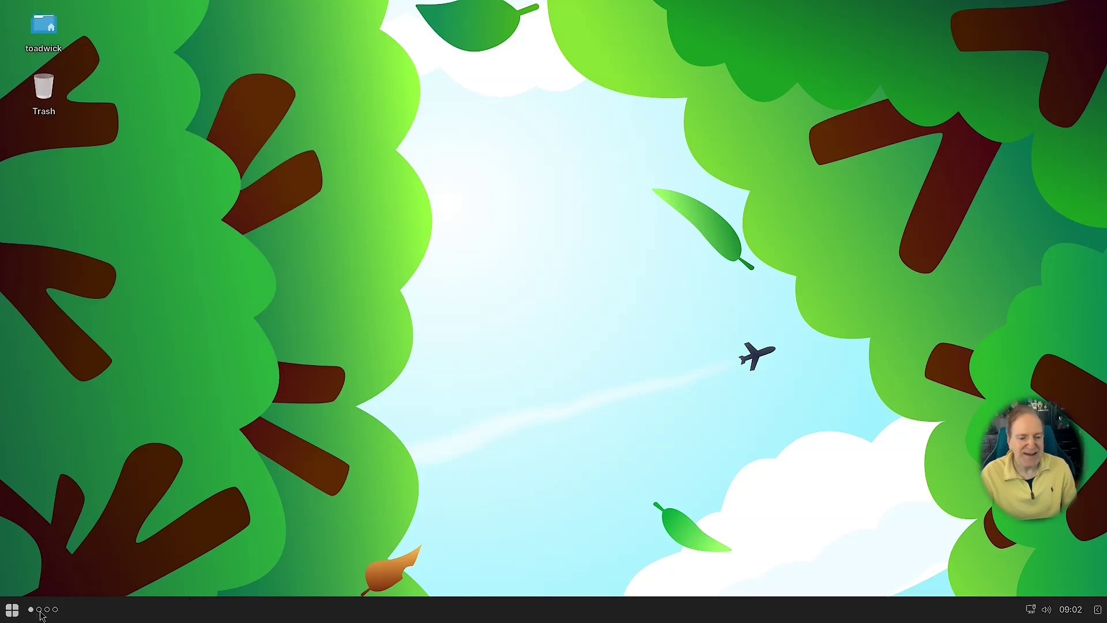
Enable Run WallStreet in WallStreet Control to rotate the default wallpapers, check the change interval and close the window
click(13, 616)
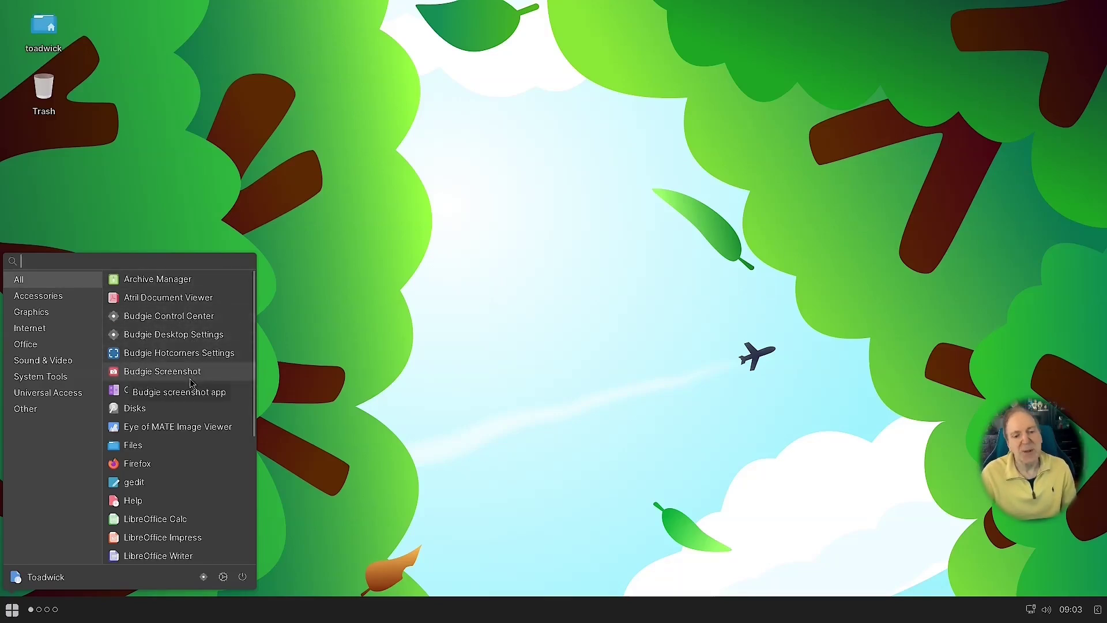
click(38, 295)
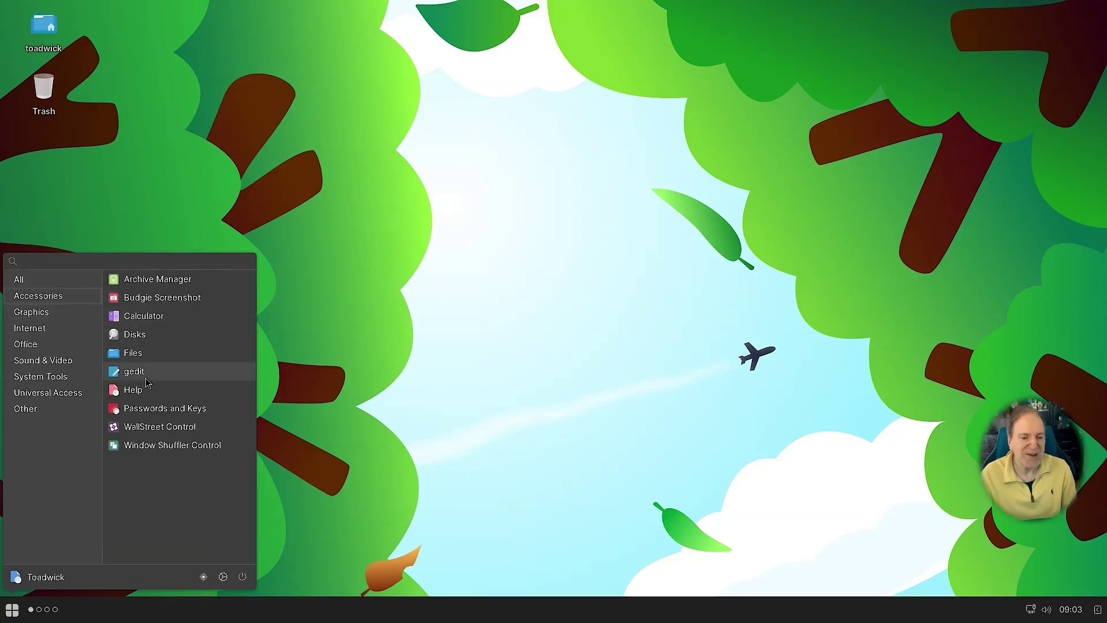
click(161, 429)
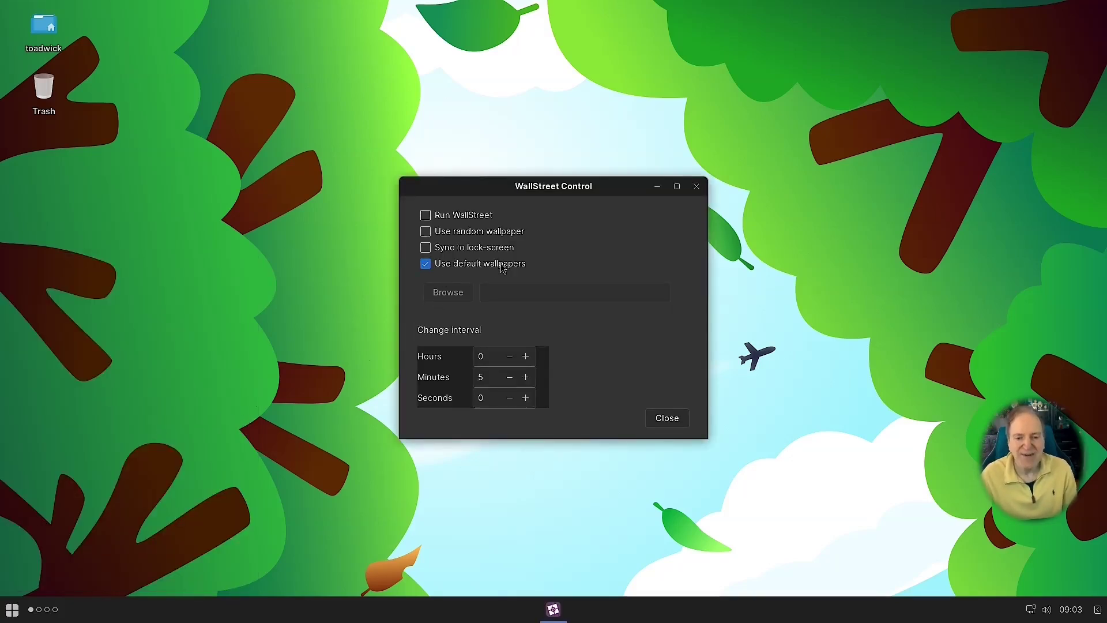
click(430, 214)
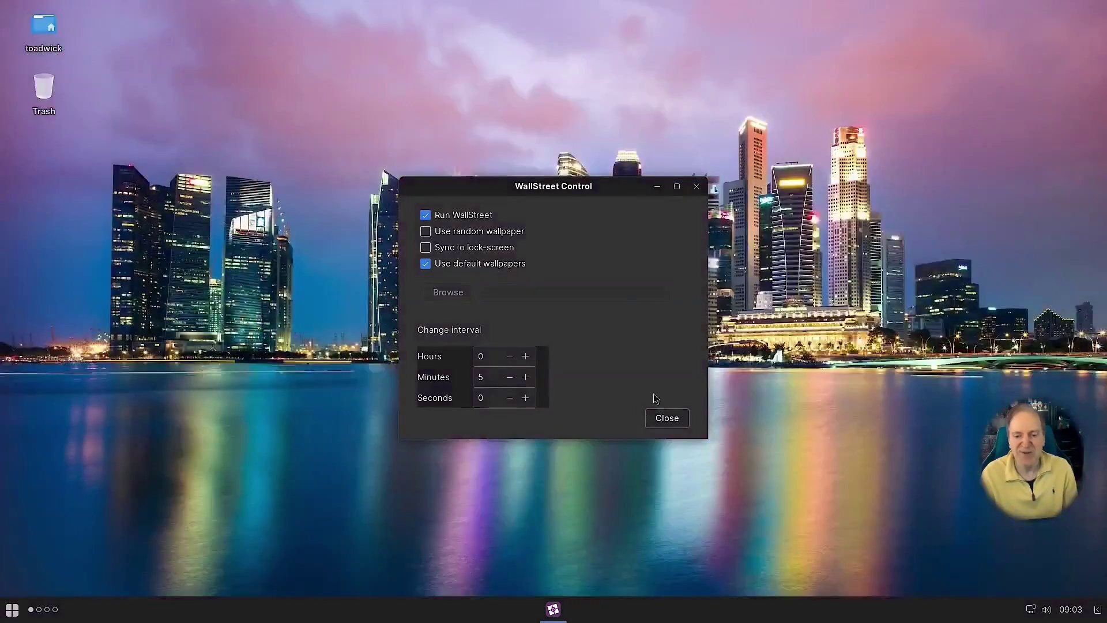
drag(565, 189, 914, 307)
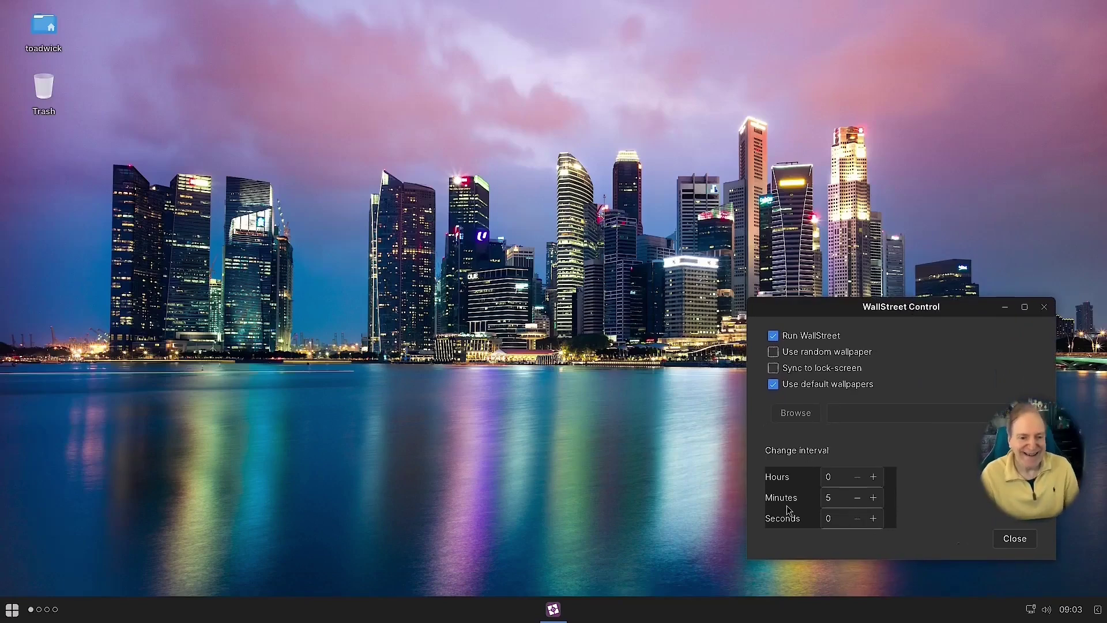
double_click(838, 499)
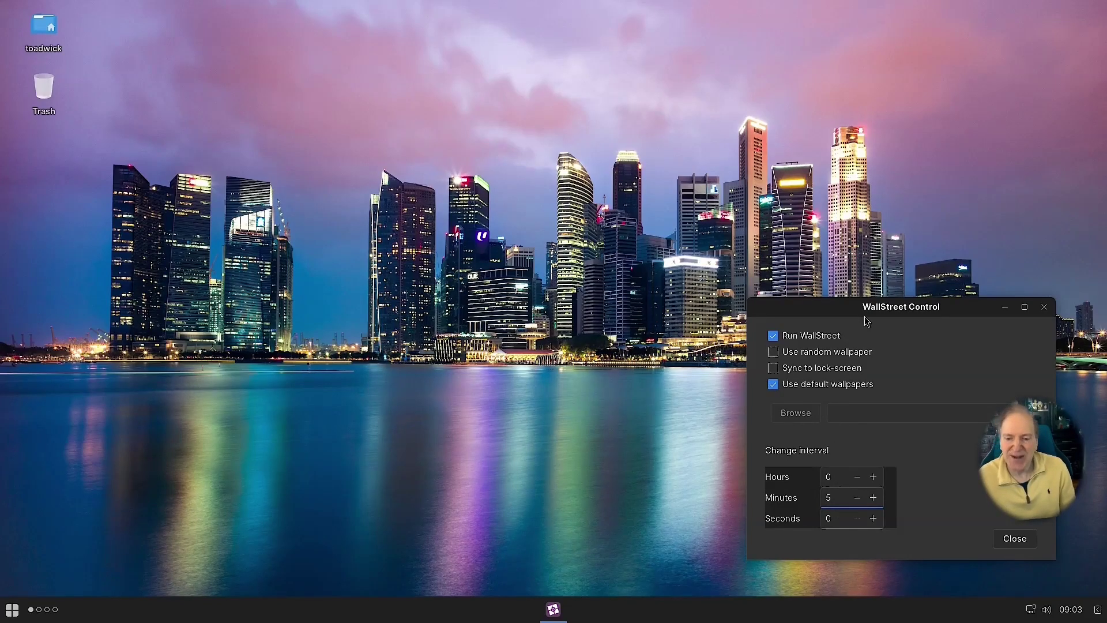
drag(871, 308, 786, 301)
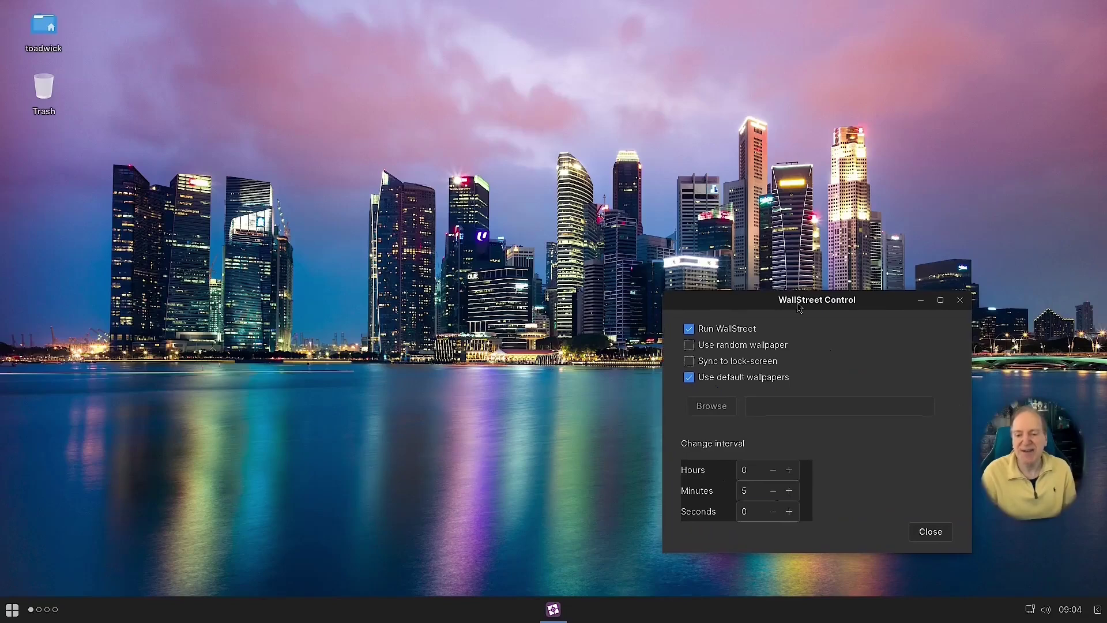
click(930, 536)
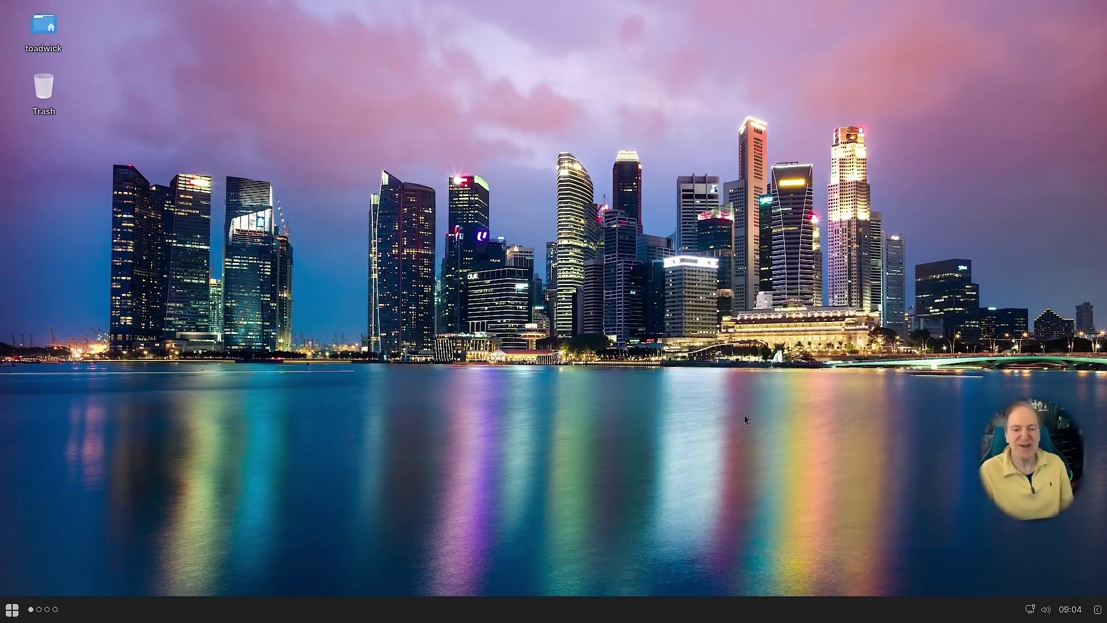
Open Budgie Desktop Settings from the desktop, view the Style and Desktop options and uncover the desktop icons
right_click(612, 301)
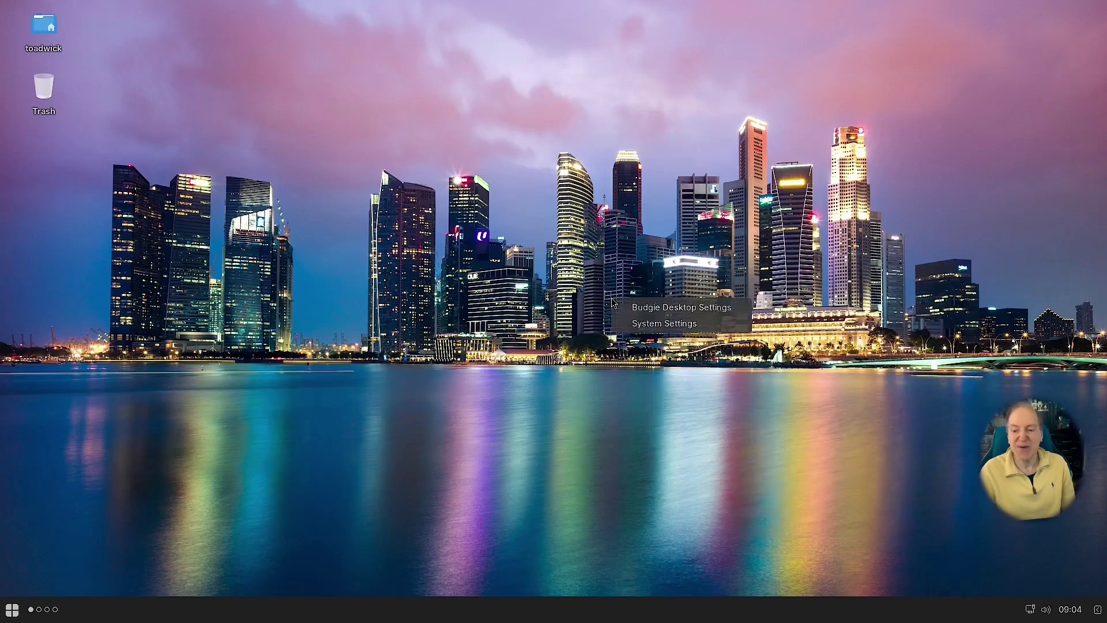
click(641, 308)
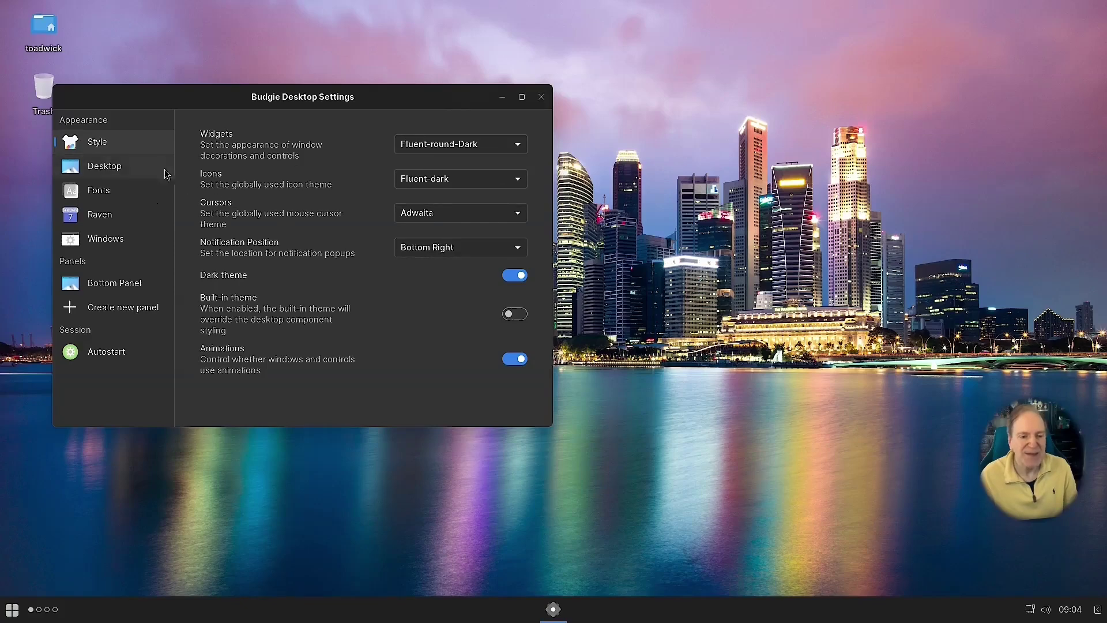
click(113, 173)
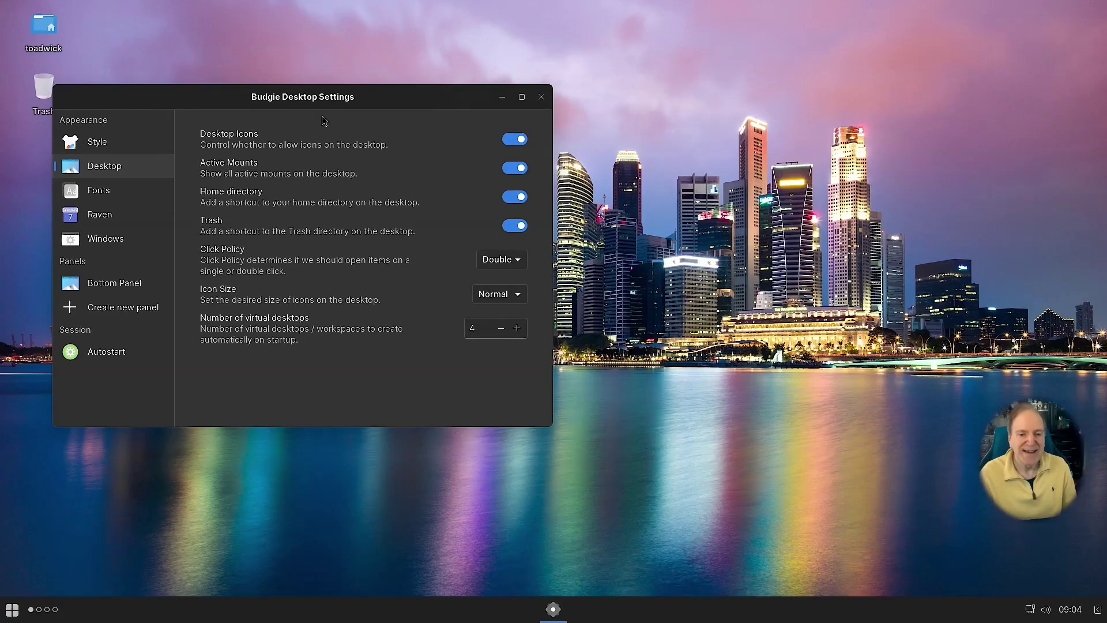
drag(333, 104, 455, 113)
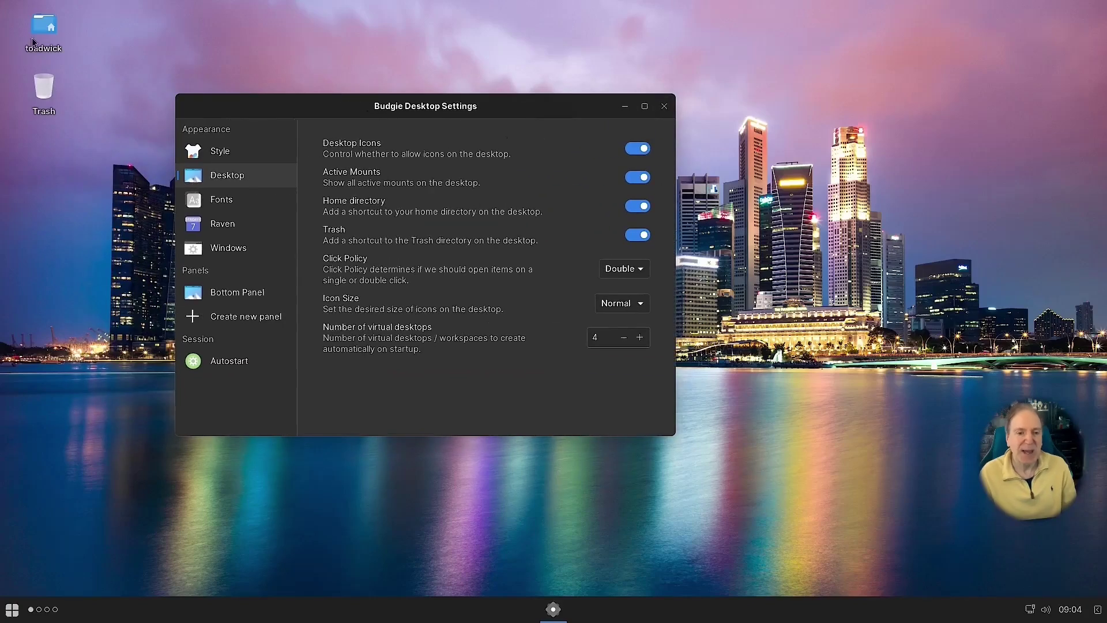
Try hiding the desktop icons, the Home directory shortcut and the Trash shortcut one at a time, restoring each
click(633, 149)
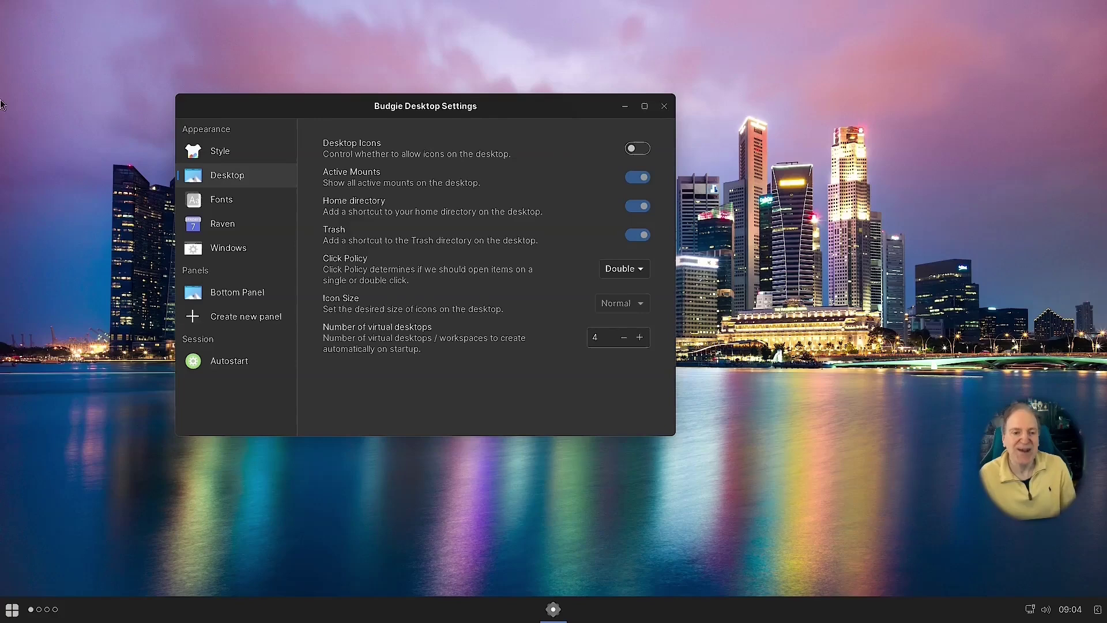
click(633, 148)
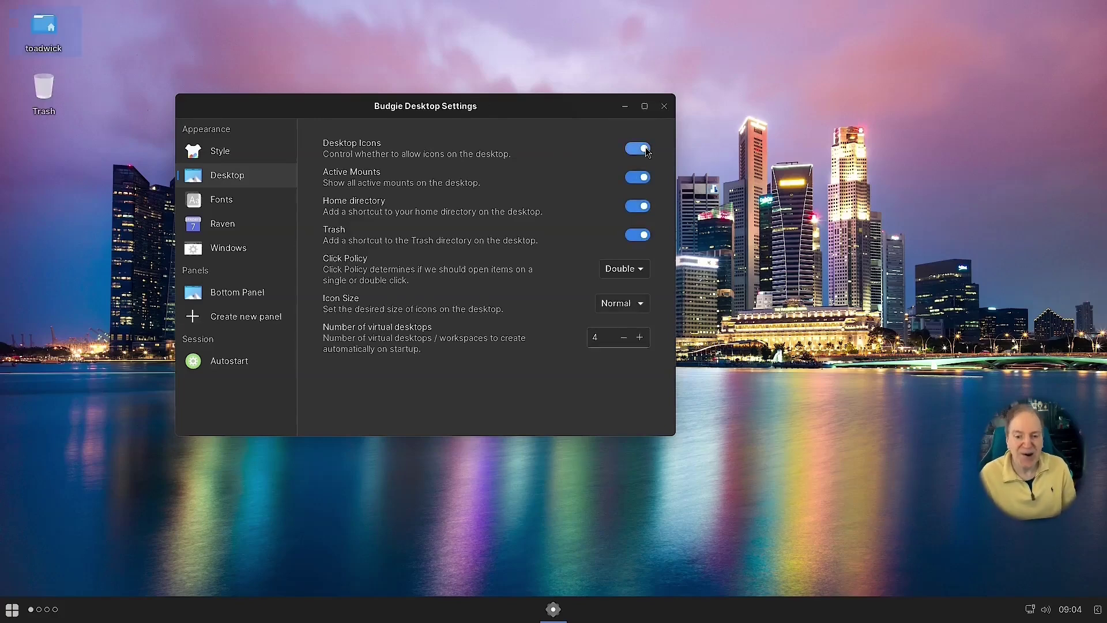
click(635, 209)
click(637, 206)
click(637, 234)
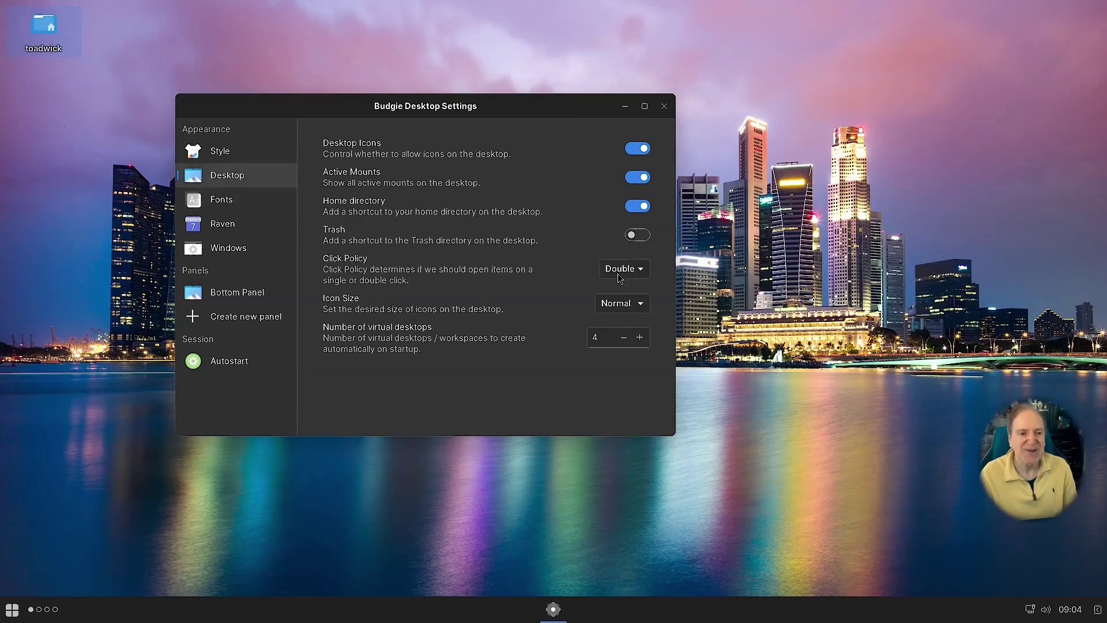
click(637, 234)
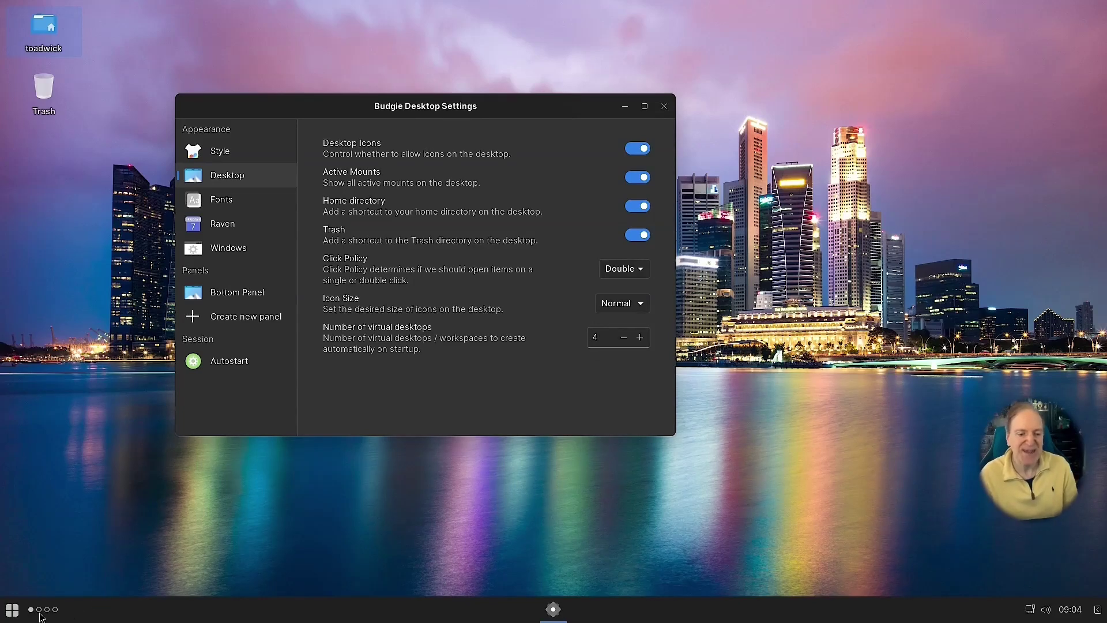
mouse_move(41, 616)
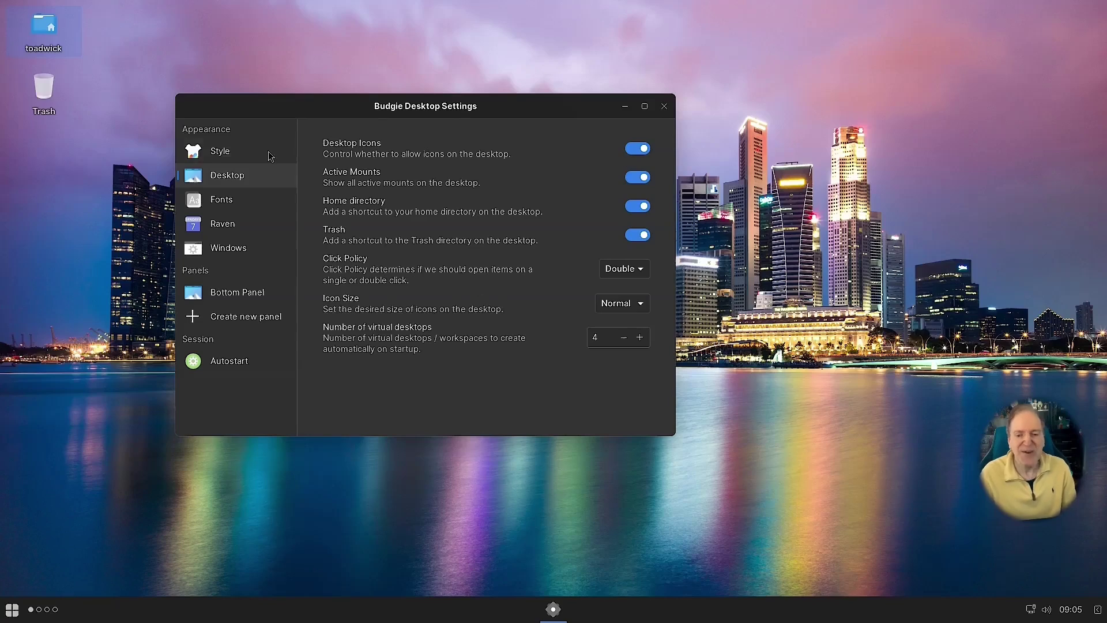
View the Fonts settings and compare the Raven widget list with the widgets in the desktop sidebar
click(216, 200)
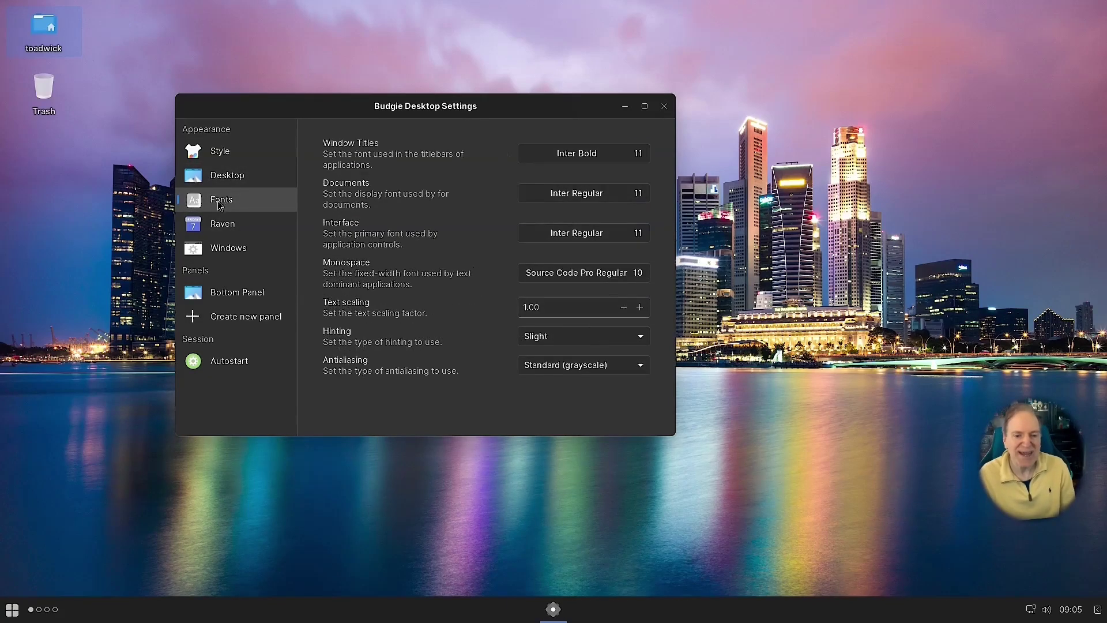
click(230, 229)
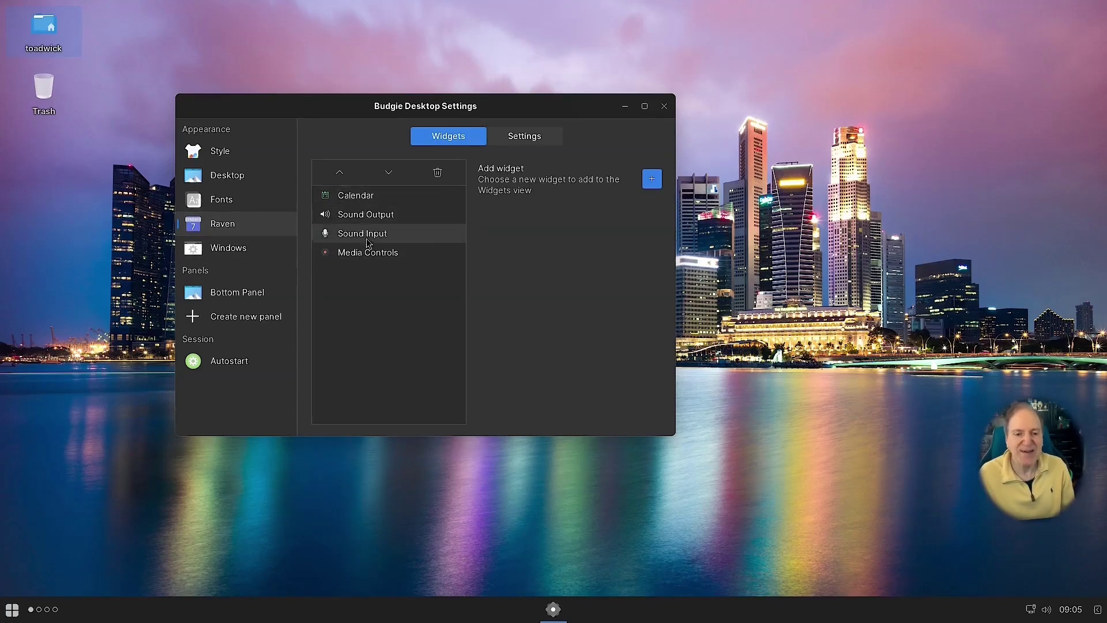
click(1096, 609)
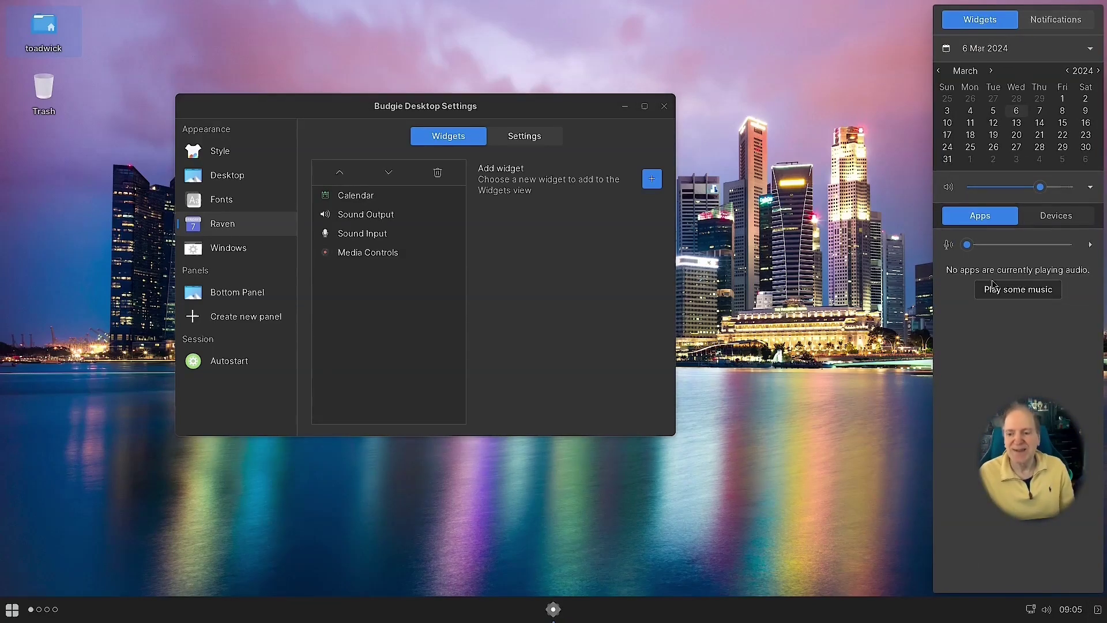
Add the Usage Monitor widget to the Raven sidebar and check it there
click(652, 180)
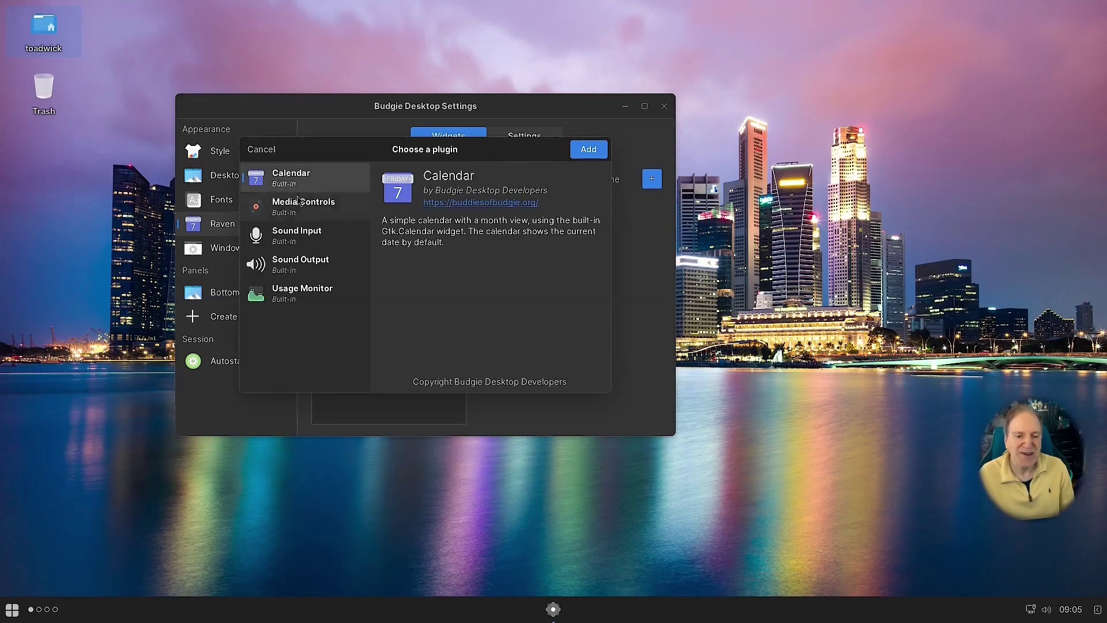
click(291, 296)
click(589, 151)
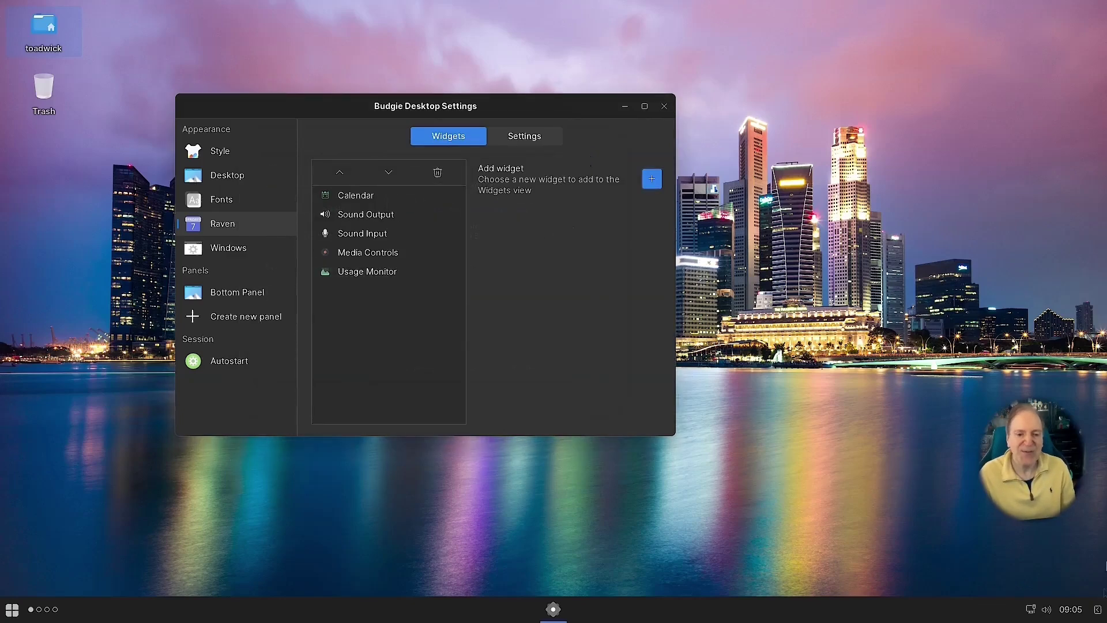
click(1098, 609)
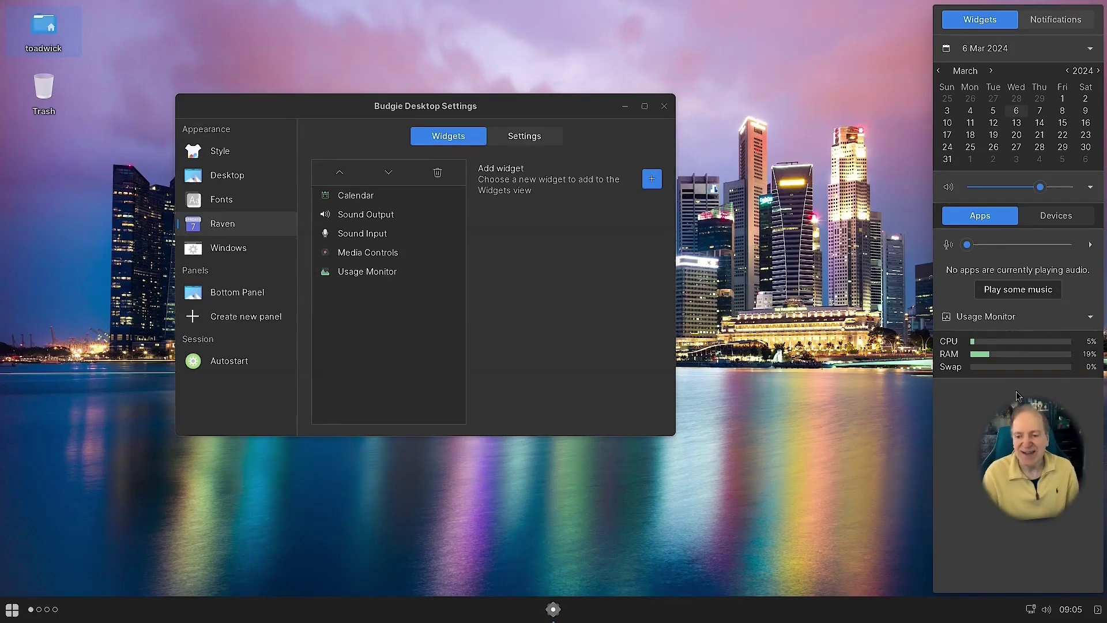
click(489, 293)
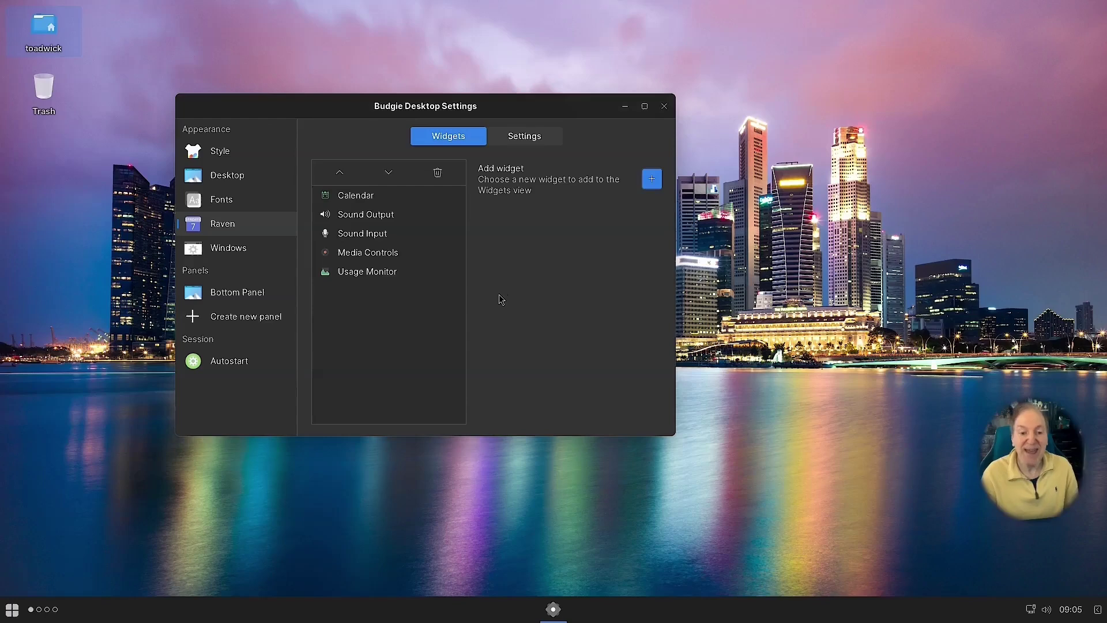
Try the Left titlebar button layout in the Windows settings and restore Right (standard)
click(218, 252)
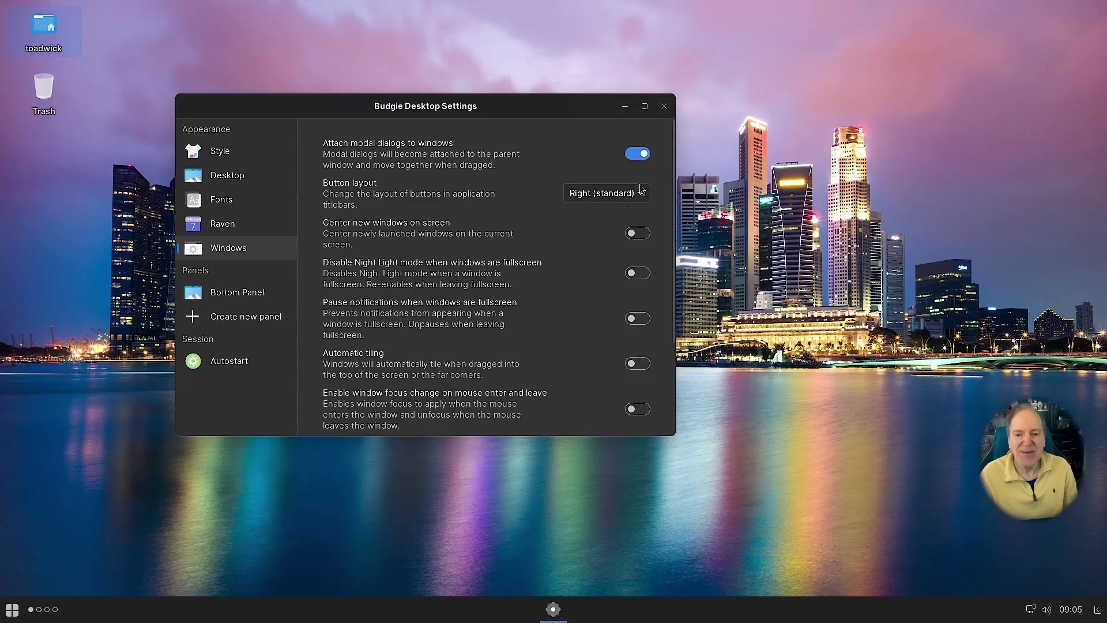
click(603, 194)
click(595, 216)
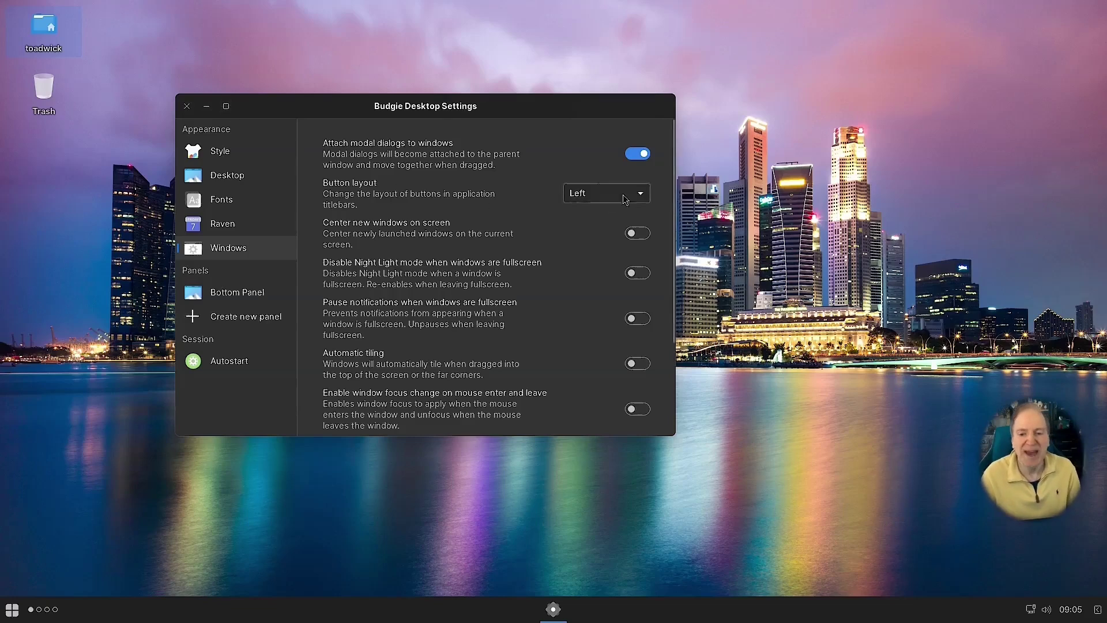
click(642, 197)
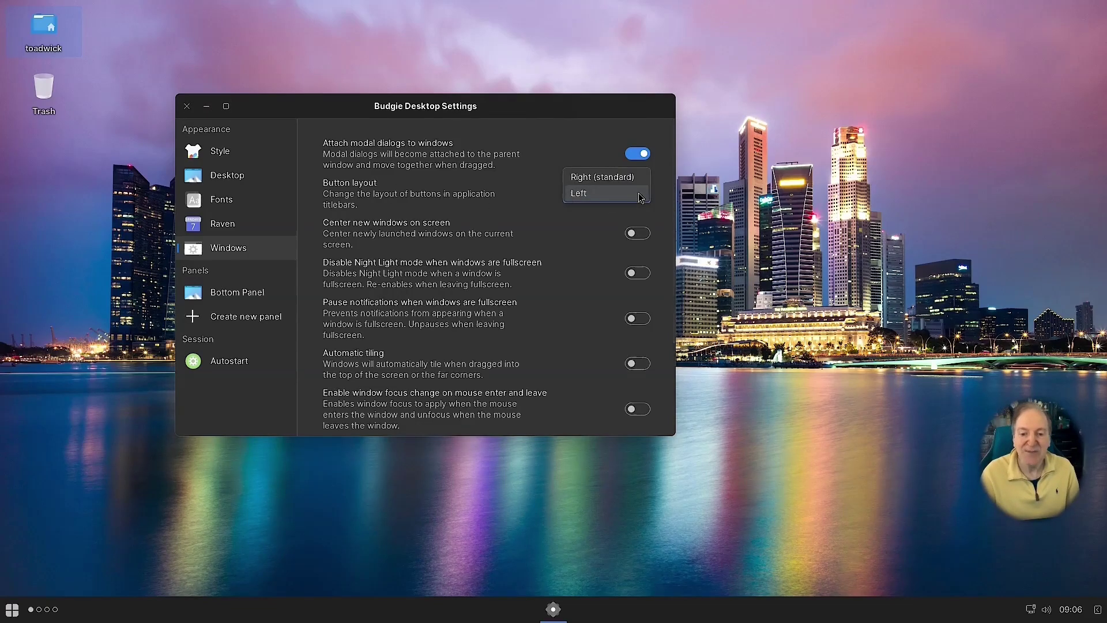
click(625, 178)
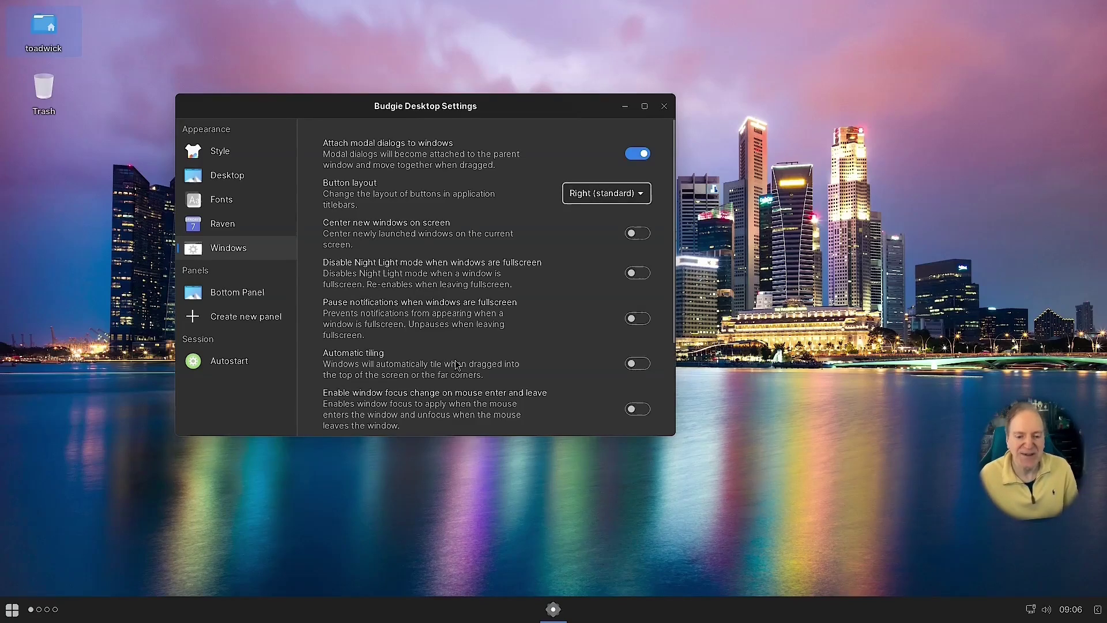
Try to turn on automatic tiling, keep Drag-snap as the edge-tiling mode and move the settings window aside
click(641, 365)
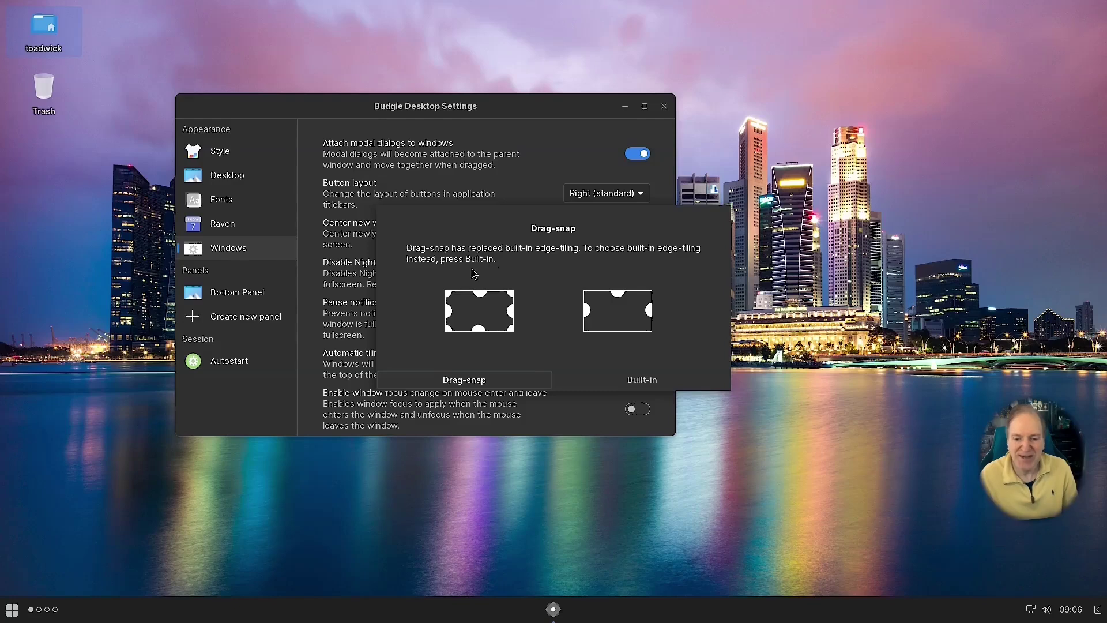
click(467, 382)
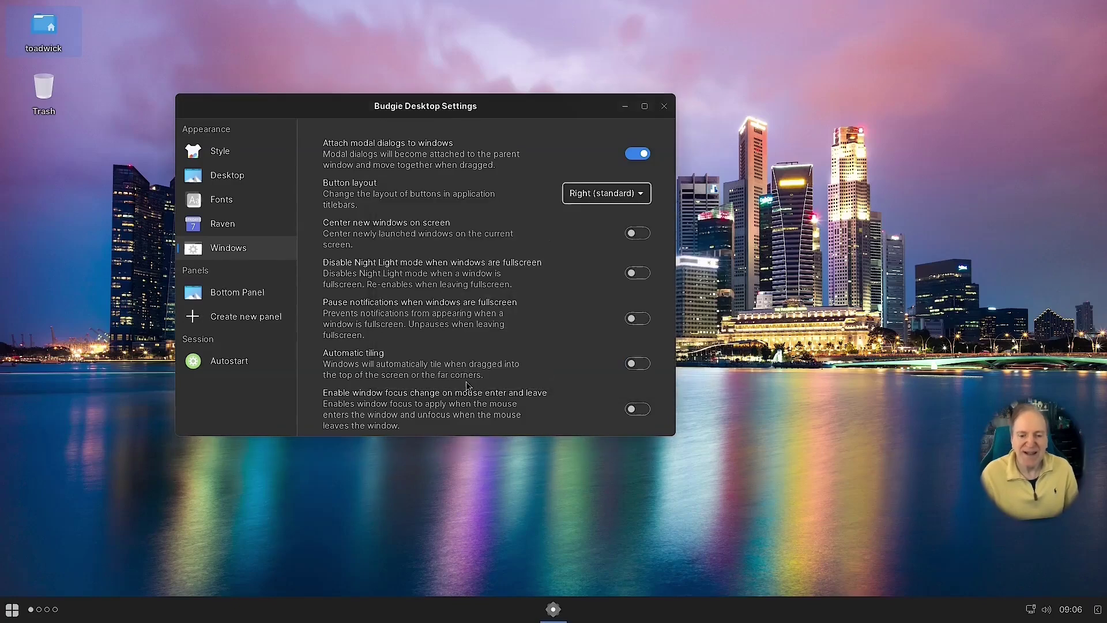
drag(432, 107, 364, 95)
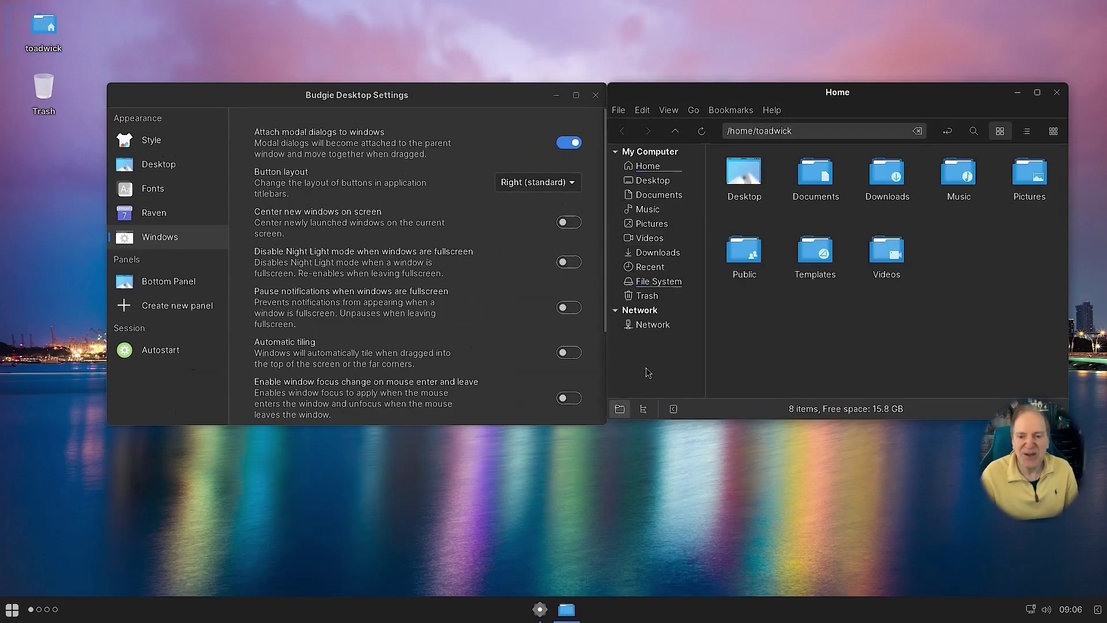
Maximize the Budgie Desktop Settings window and close the Home folder window
click(576, 98)
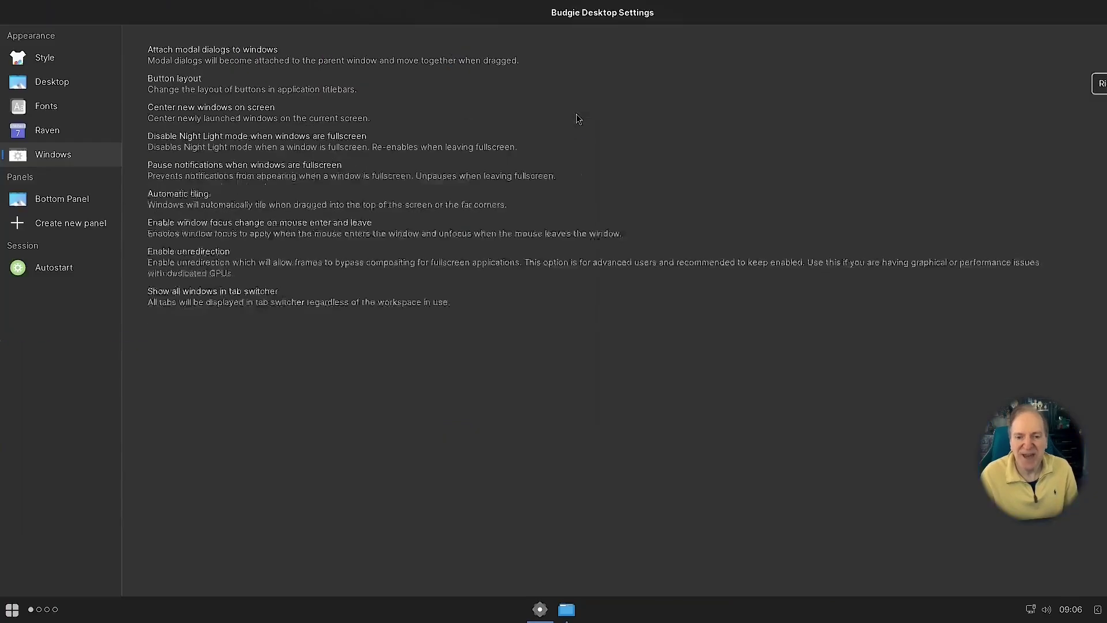
click(571, 607)
click(1059, 93)
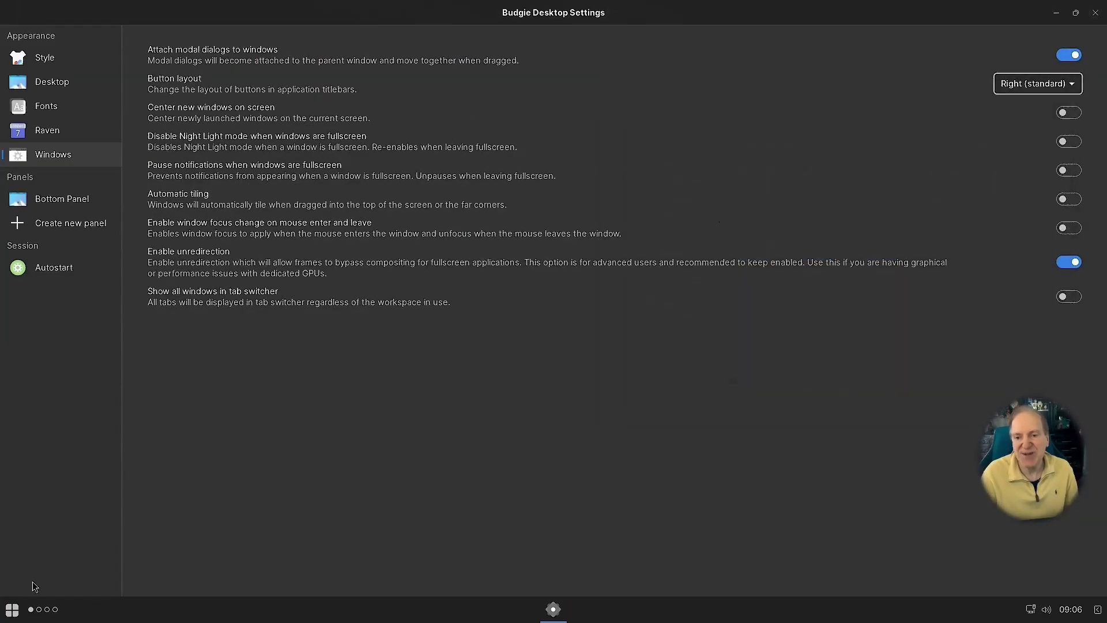
Reopen the Home folder in Files and move its window to the middle of the maximized settings window
click(12, 609)
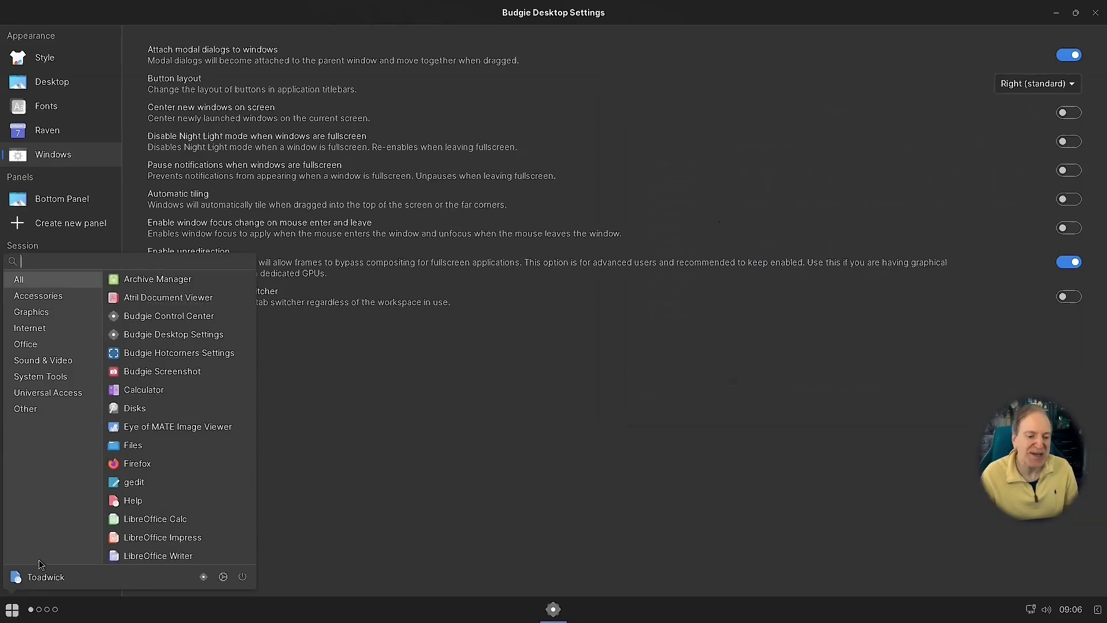
click(132, 447)
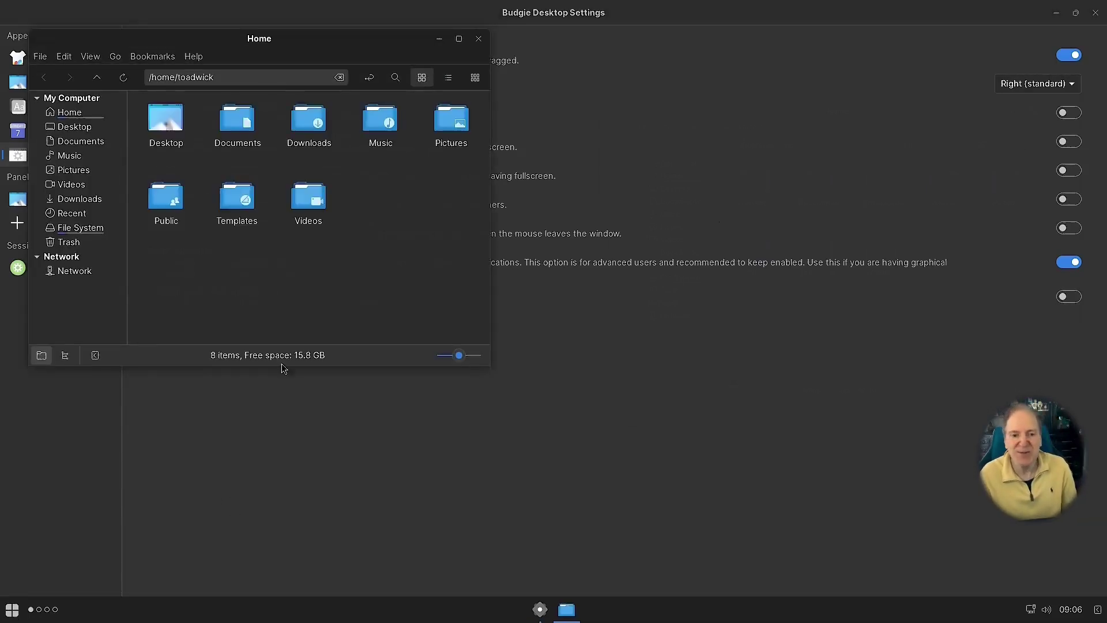
drag(278, 56, 678, 146)
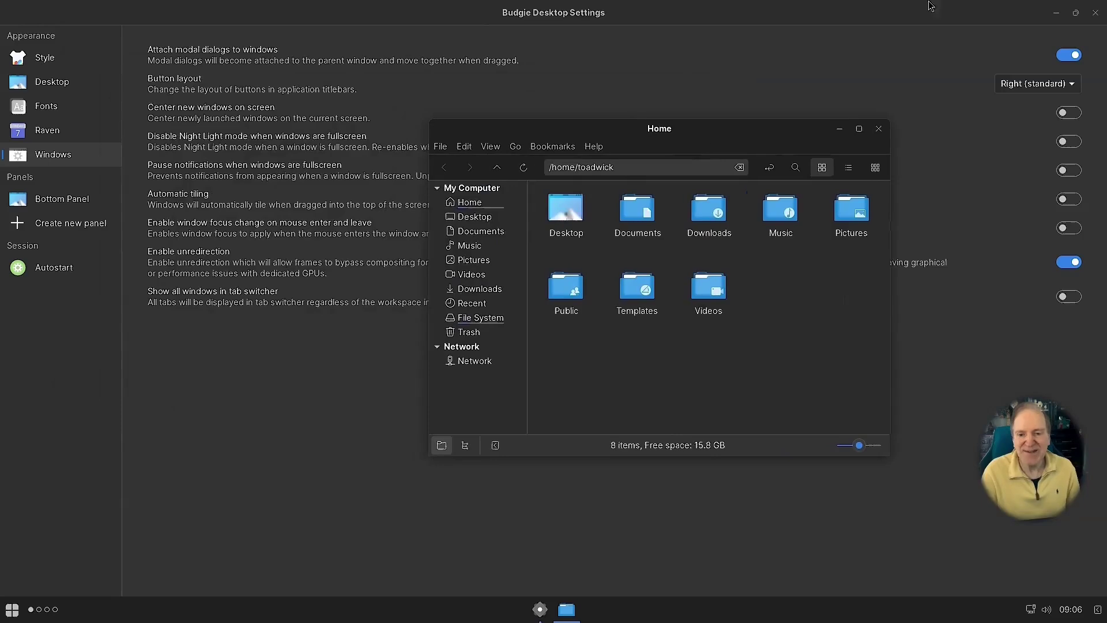
Restore the settings window to its smaller size, arrange it beside the Home folder window at matching height and close the folder window
click(1076, 13)
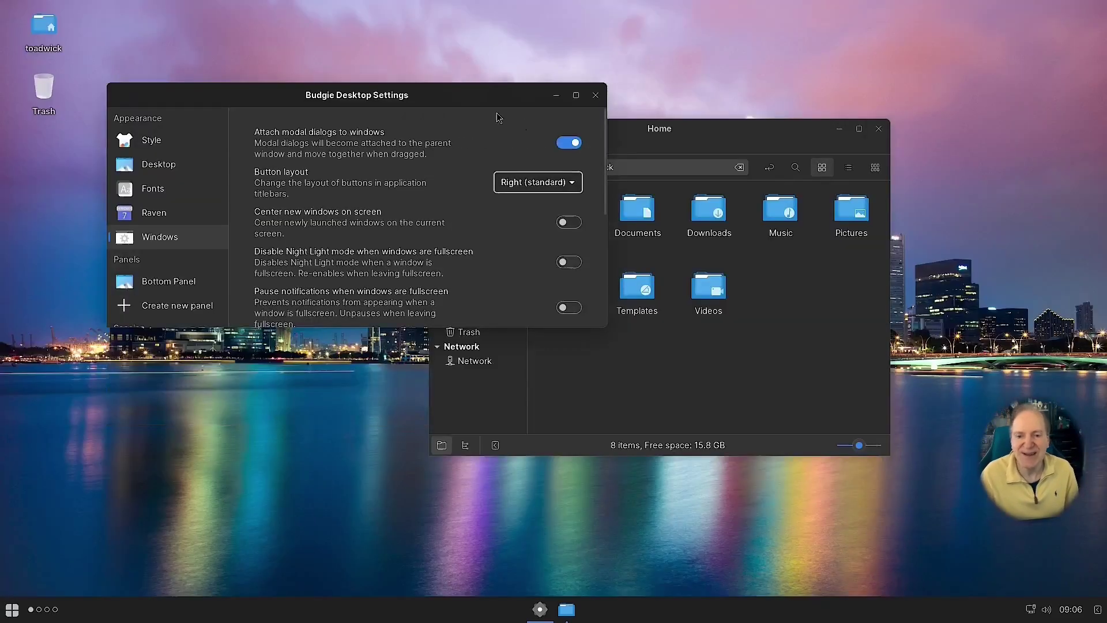
drag(482, 100, 300, 215)
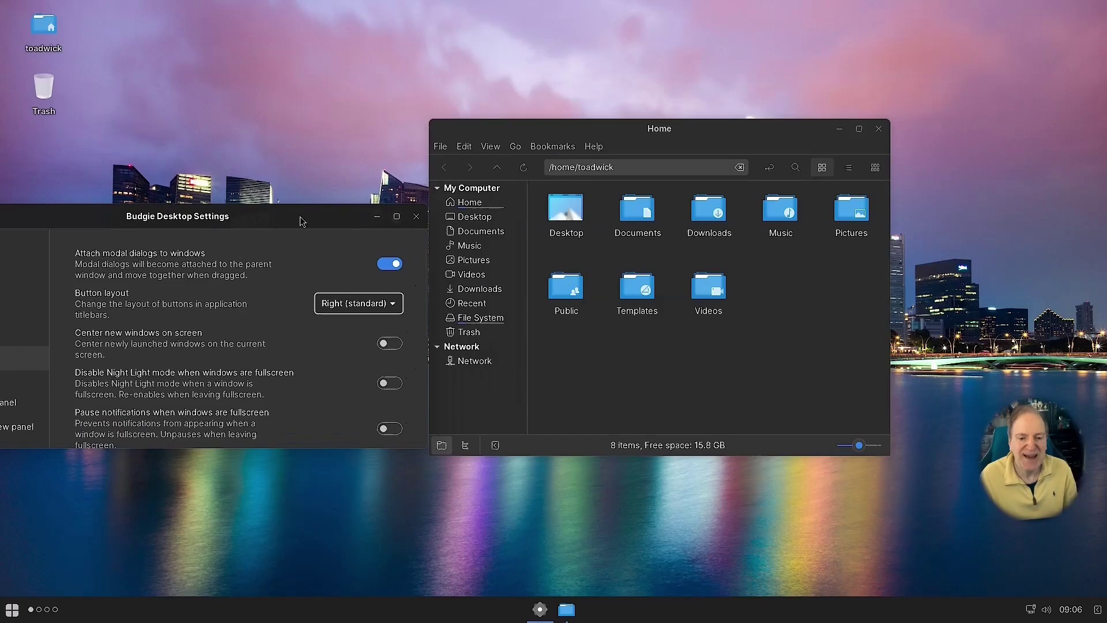
drag(300, 205, 388, 103)
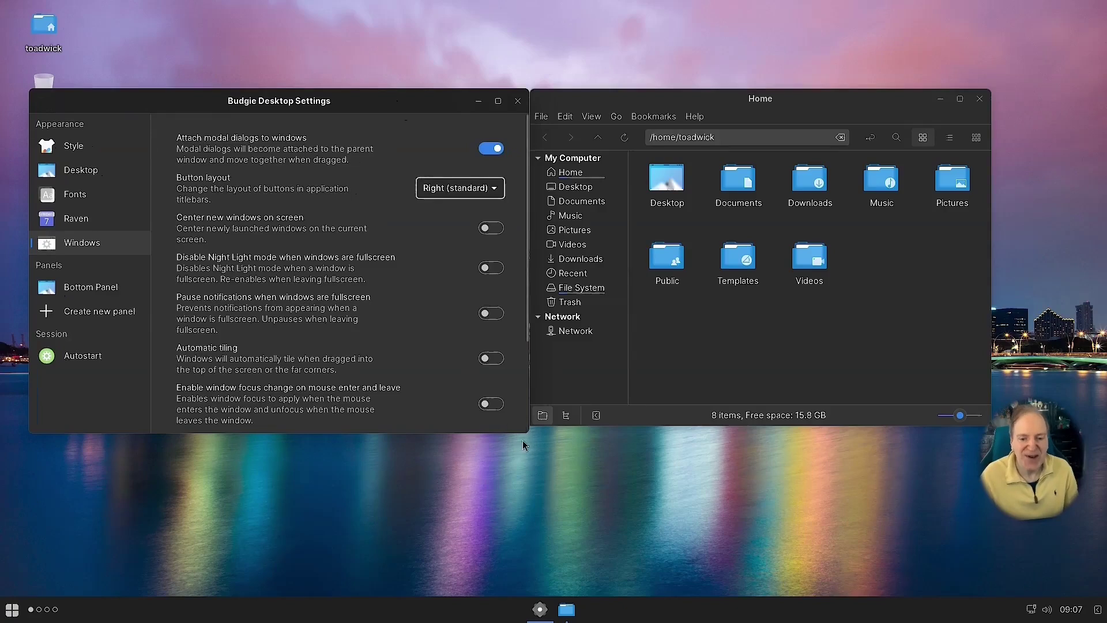
drag(523, 432, 518, 427)
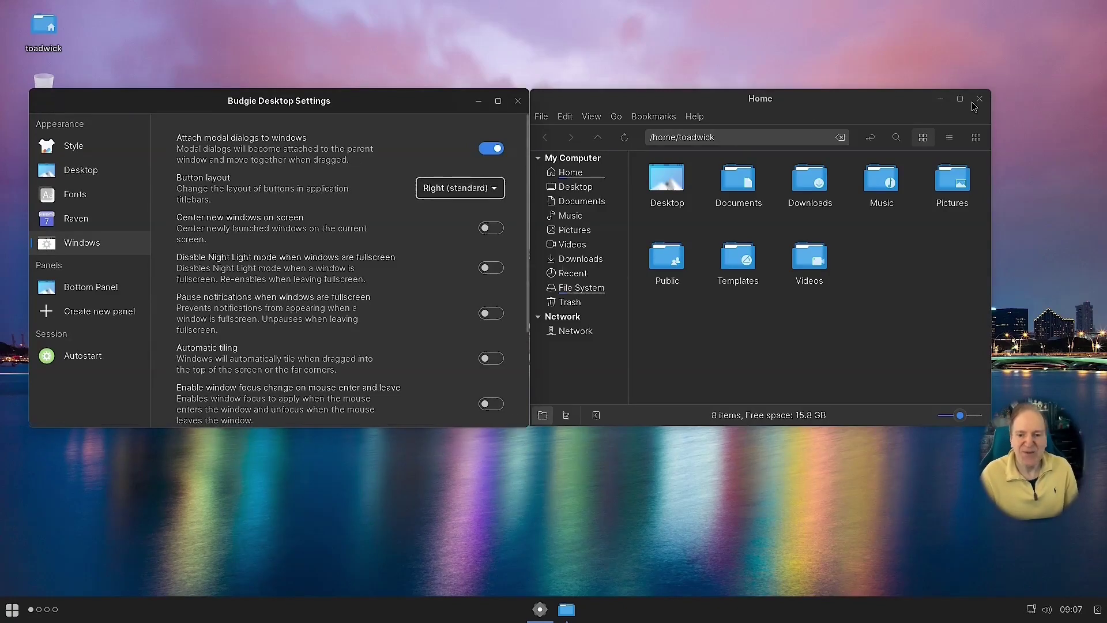
drag(981, 102, 1077, 94)
click(1074, 92)
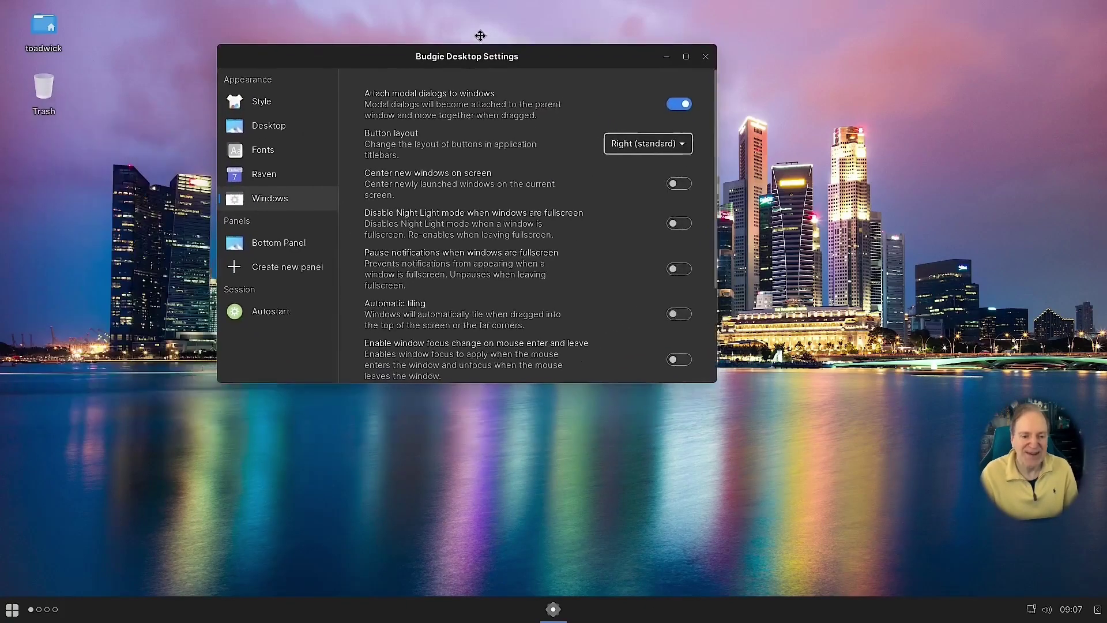
Open the desktop Trash, move its window clear of the settings window and close it
double_click(38, 91)
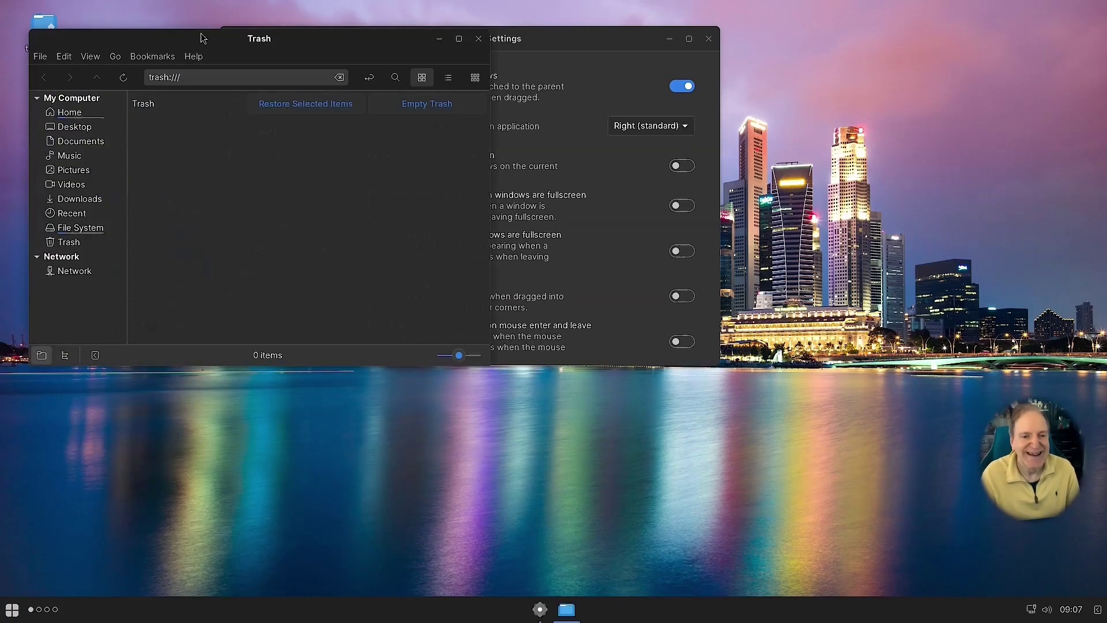
drag(203, 32, 903, 95)
click(1038, 96)
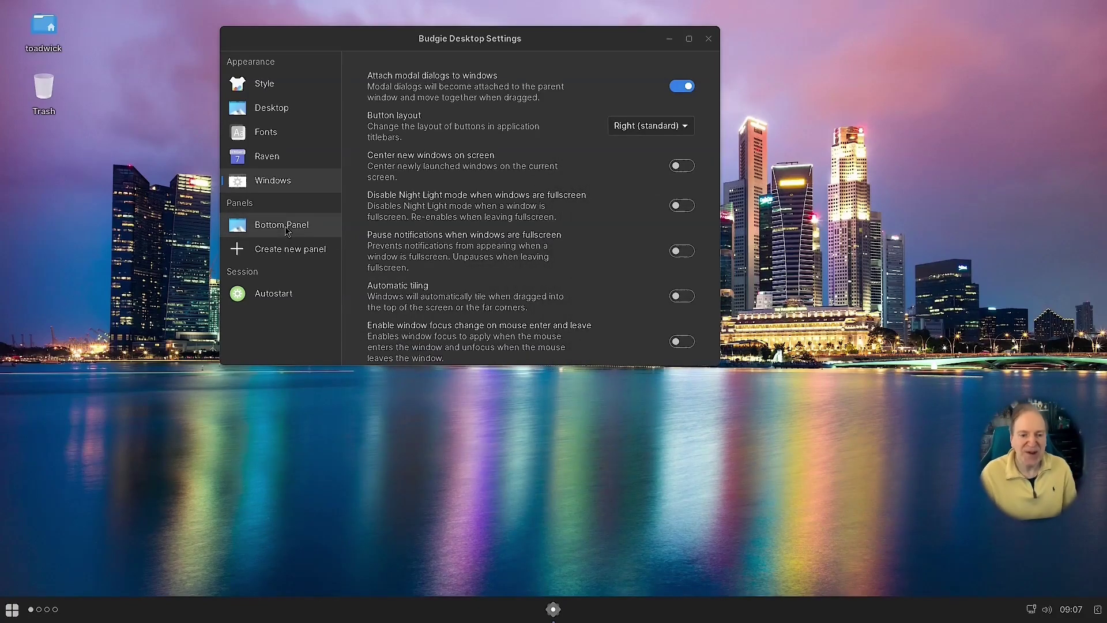
View the Bottom Panel applets and try the panel's workspace switcher by adding a fifth workspace and going back to 4
click(287, 231)
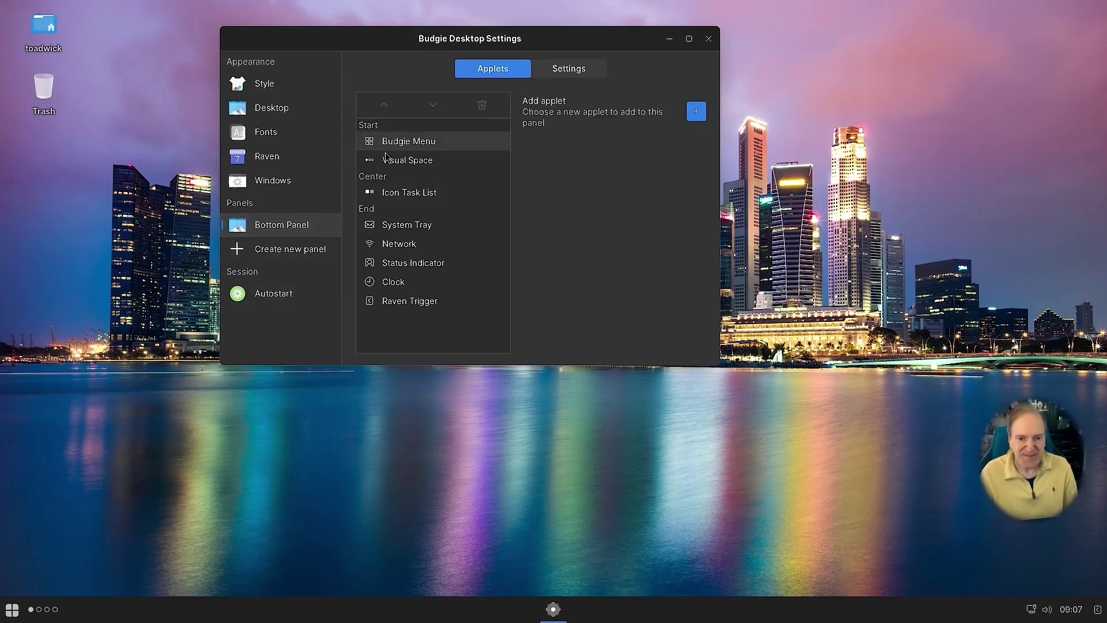
click(44, 613)
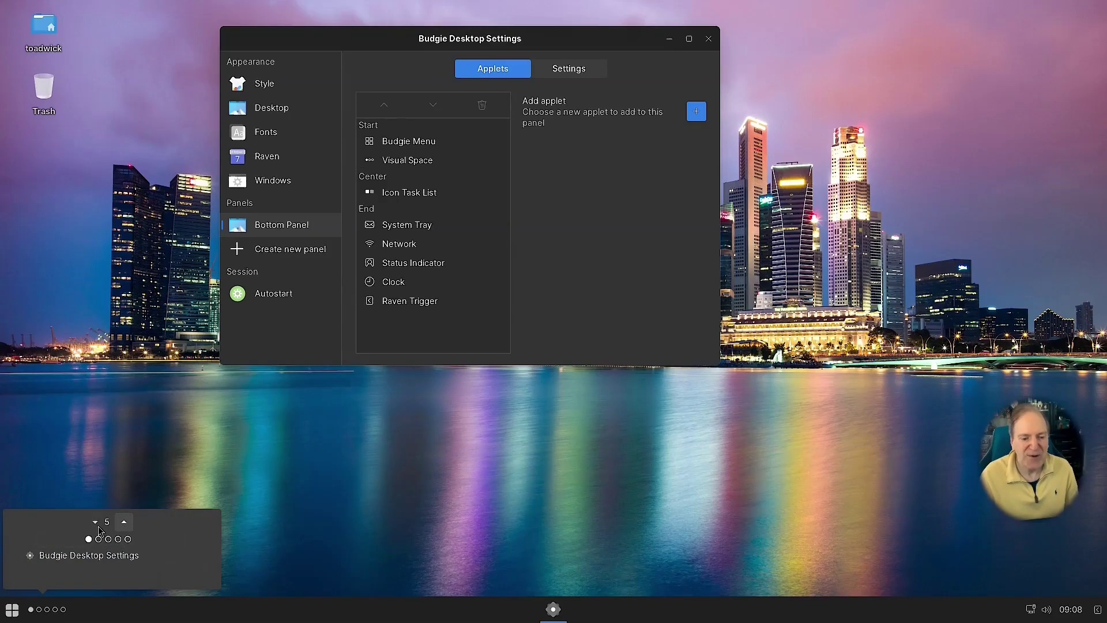
click(95, 525)
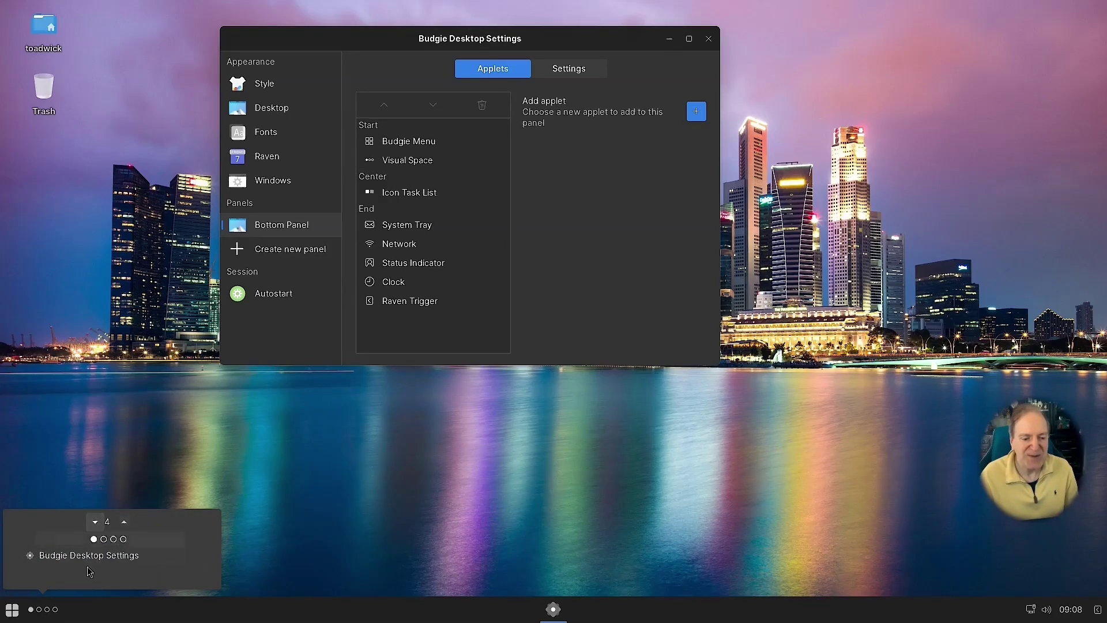
click(92, 616)
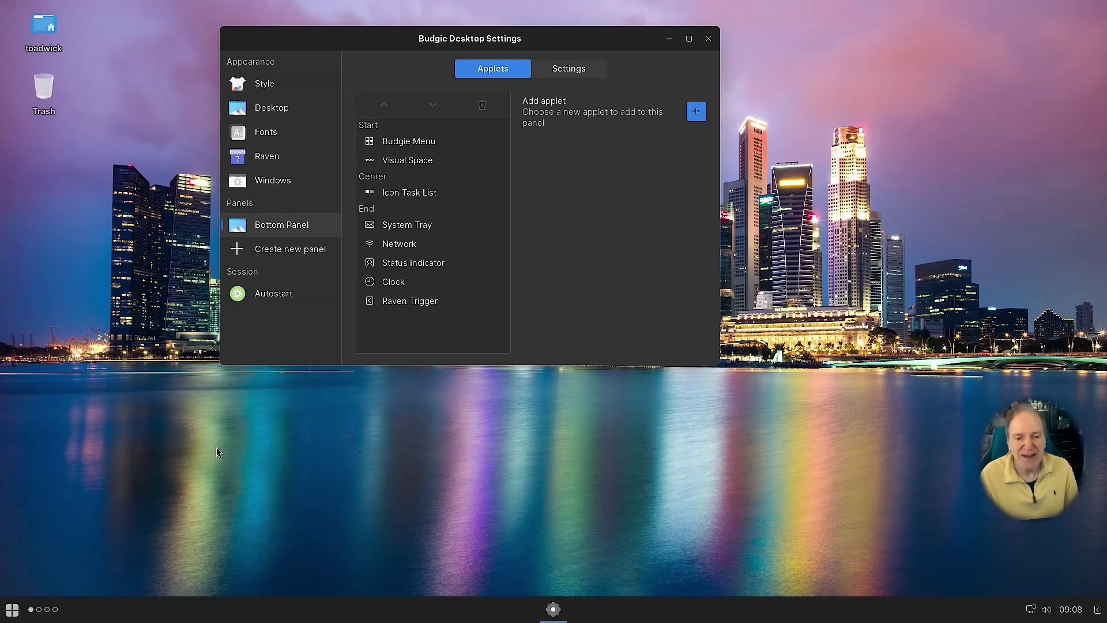
right_click(49, 615)
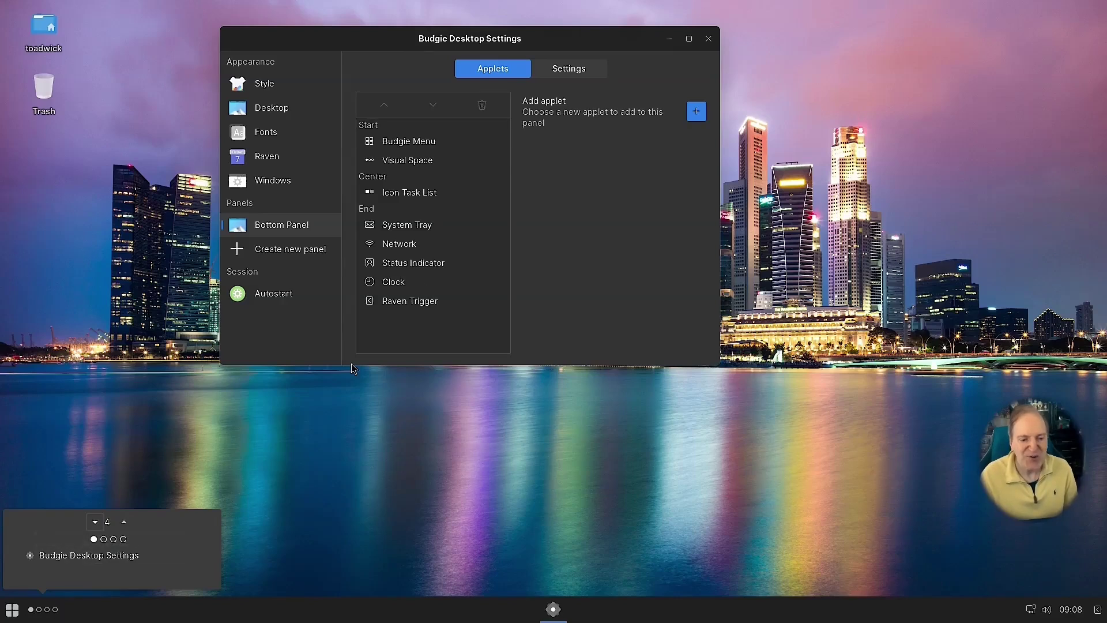
Remove the Visual Space applet from the bottom panel
click(412, 166)
click(381, 165)
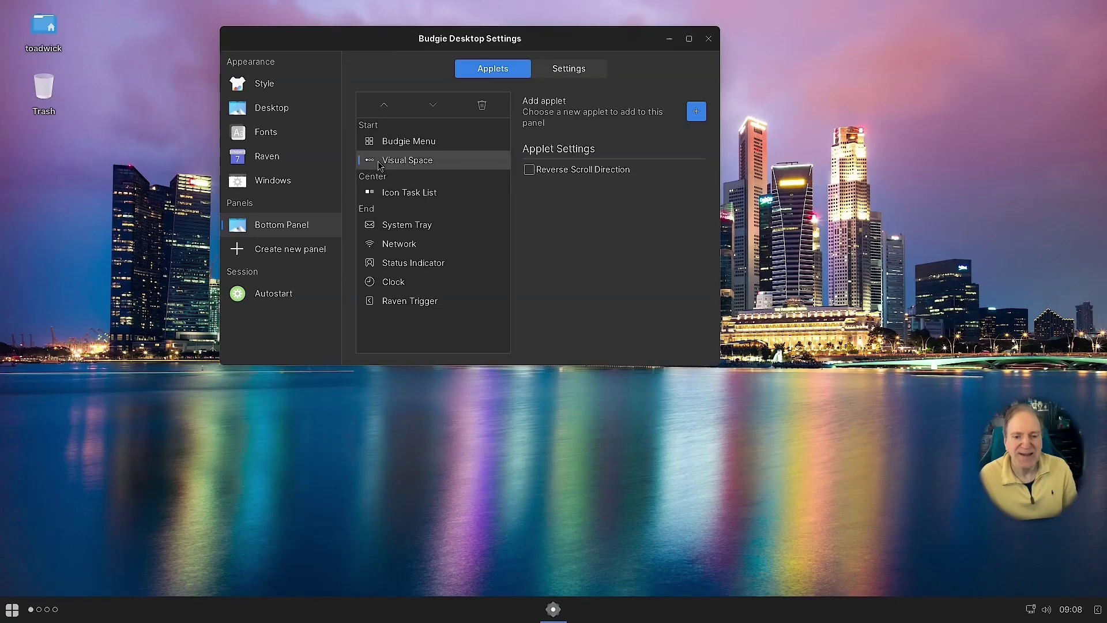
click(482, 105)
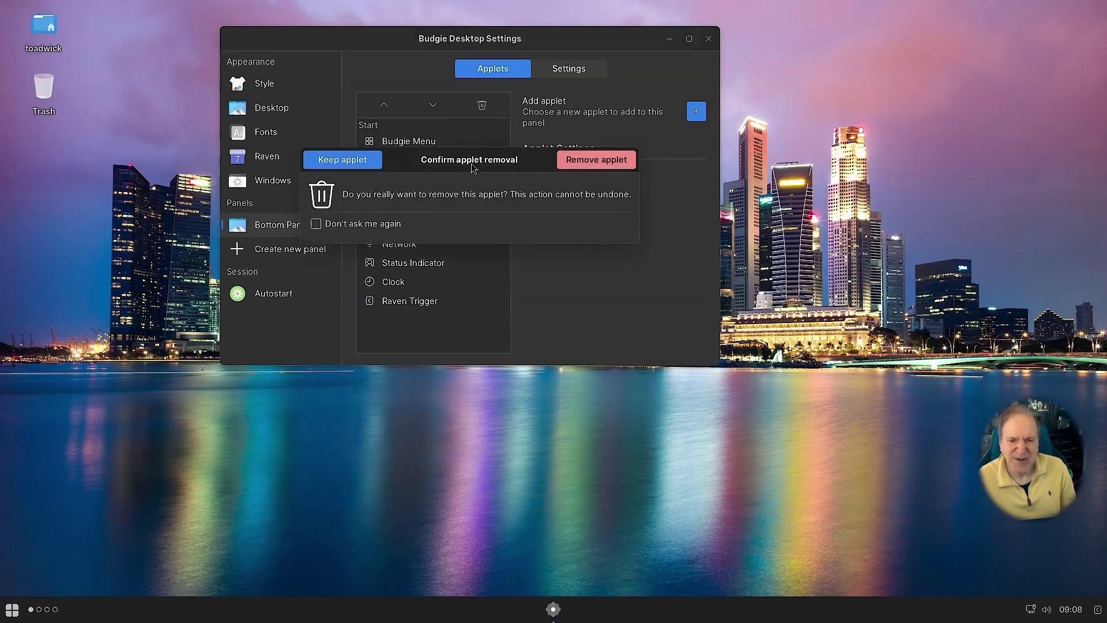
click(581, 168)
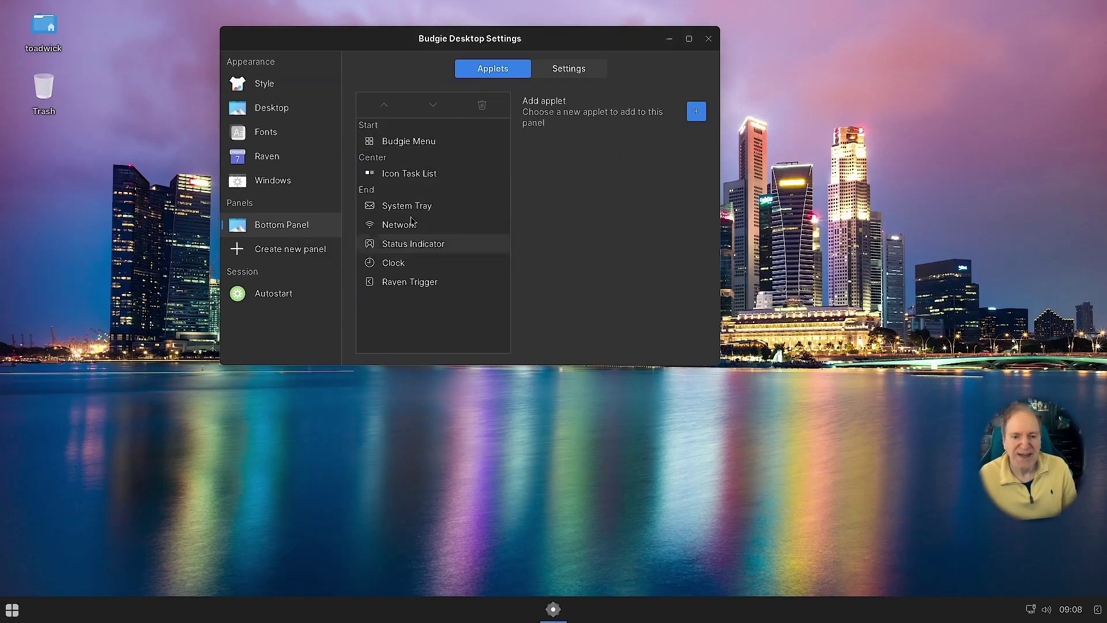
Add the Show Desktop Button applet to the bottom panel and test it by hiding and restoring the windows
click(696, 112)
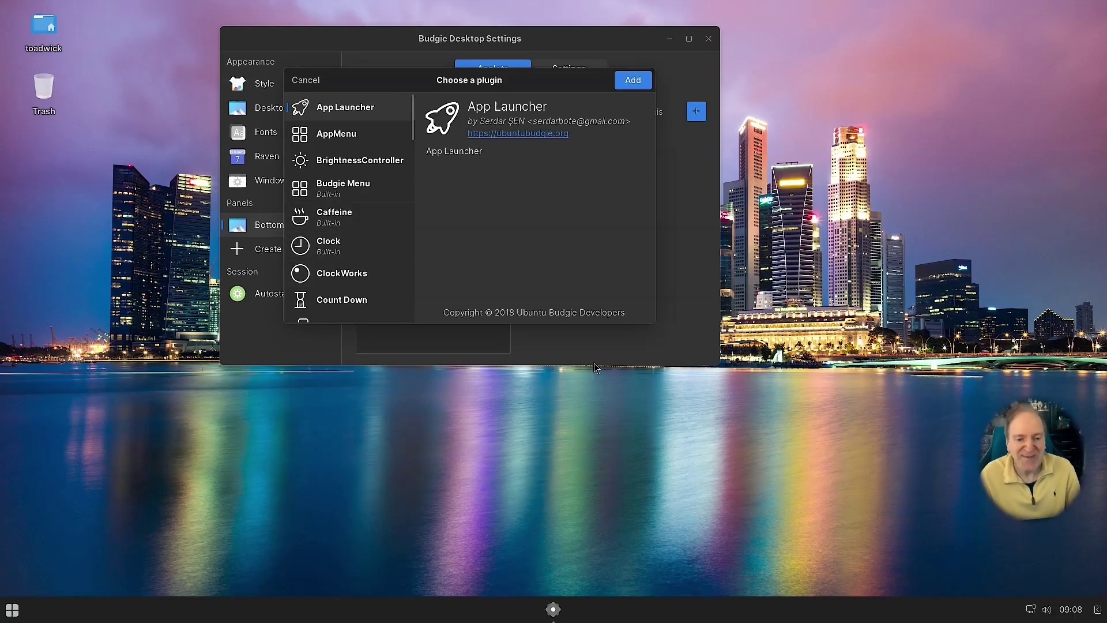
scroll(359, 255, down, 8)
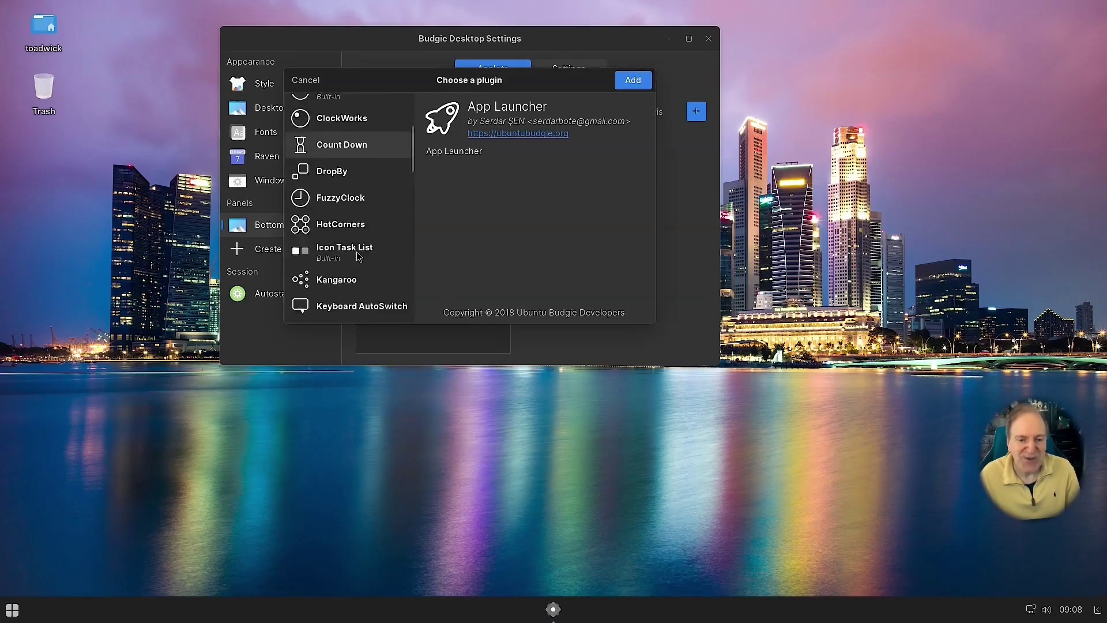
scroll(358, 256, down, 1)
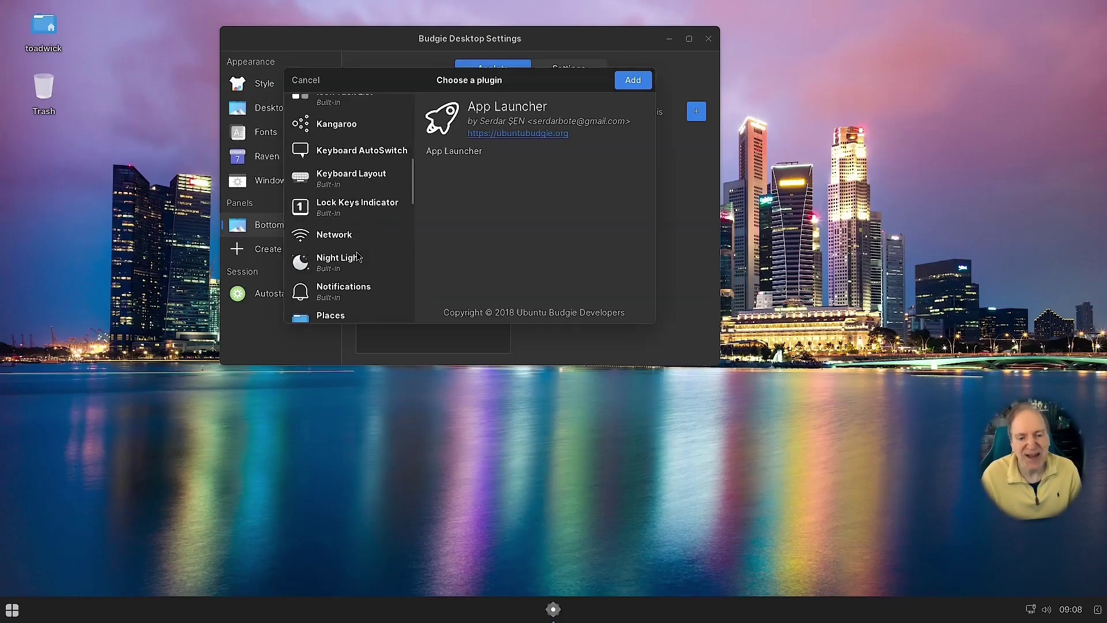
scroll(359, 255, down, 2)
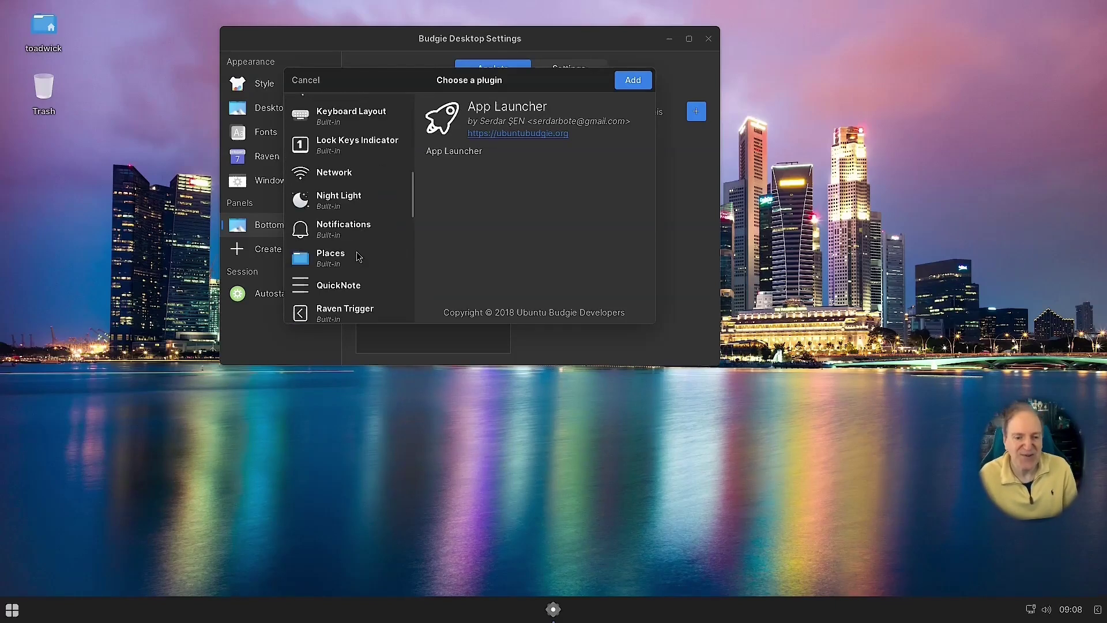
scroll(358, 256, down, 2)
scroll(358, 255, down, 4)
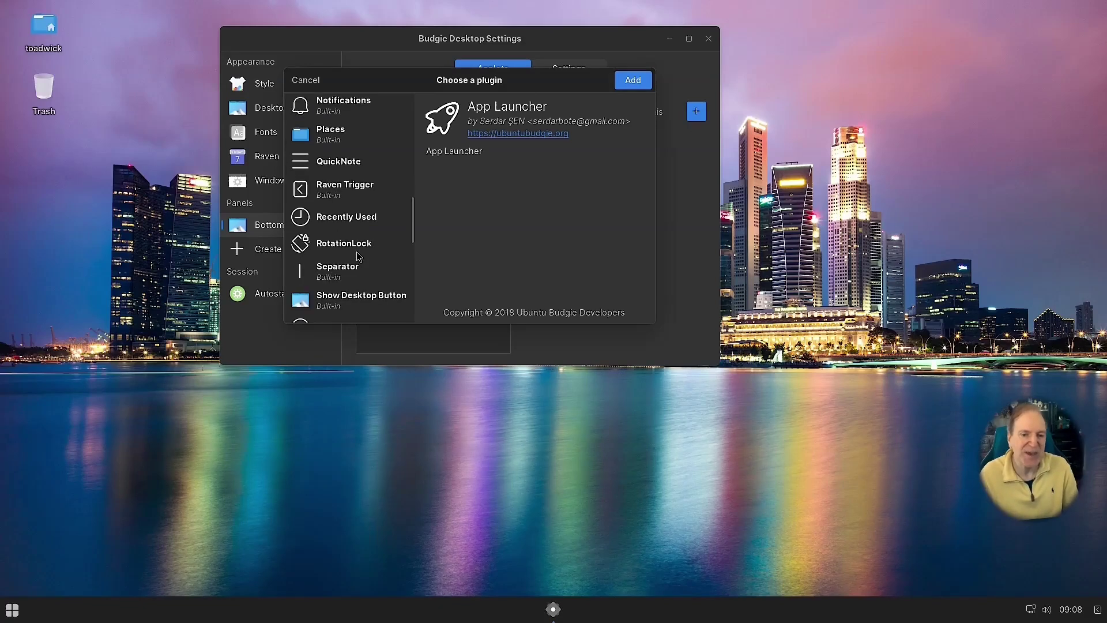
scroll(358, 256, down, 3)
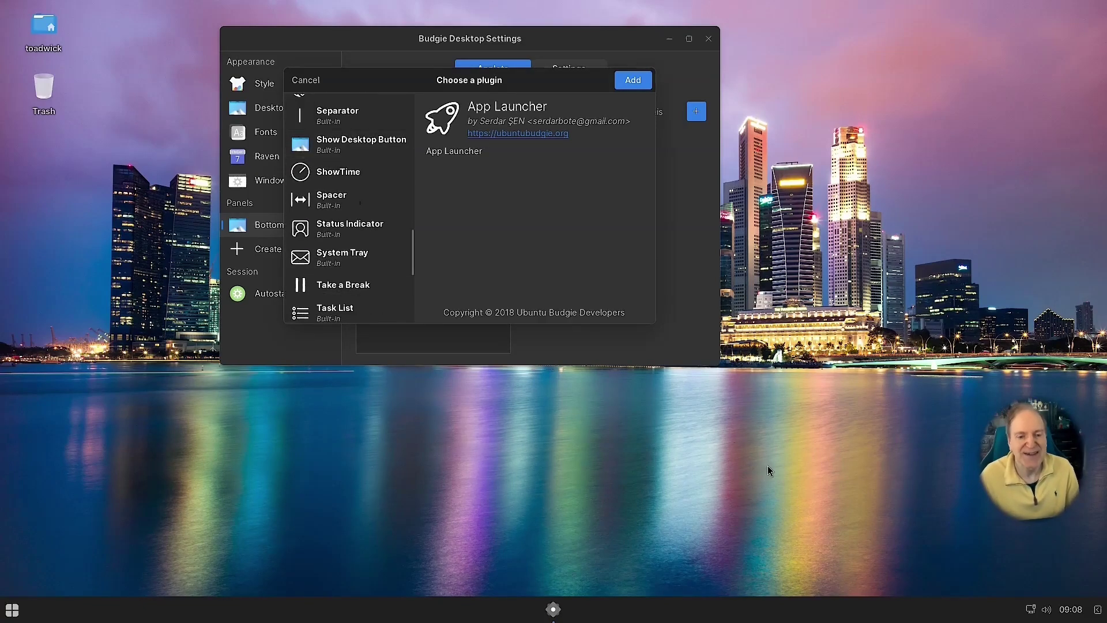
click(358, 144)
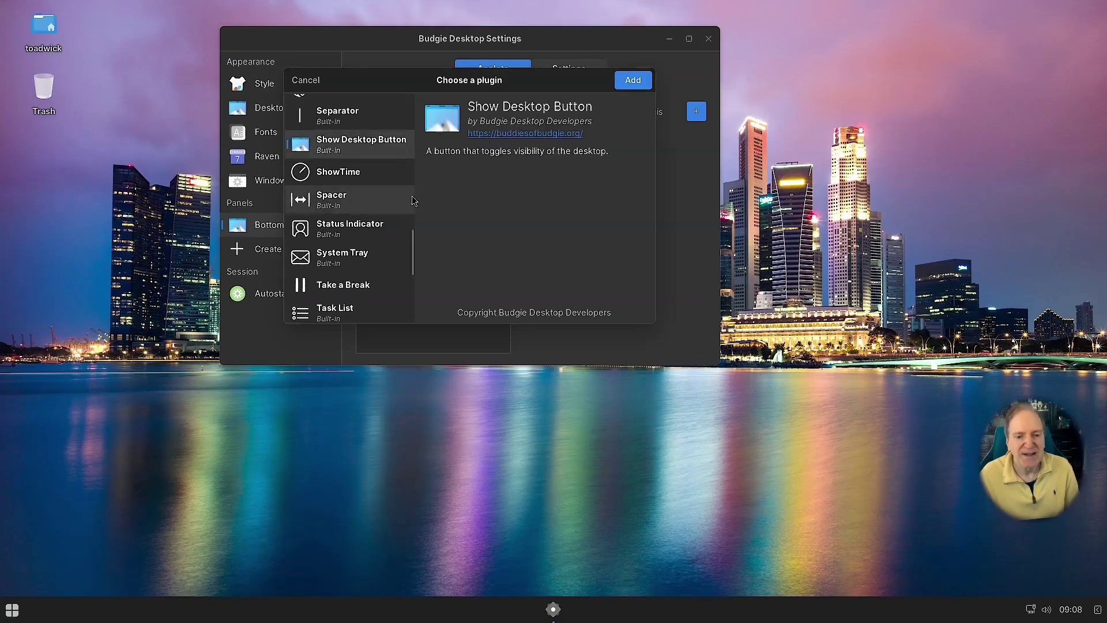
click(633, 80)
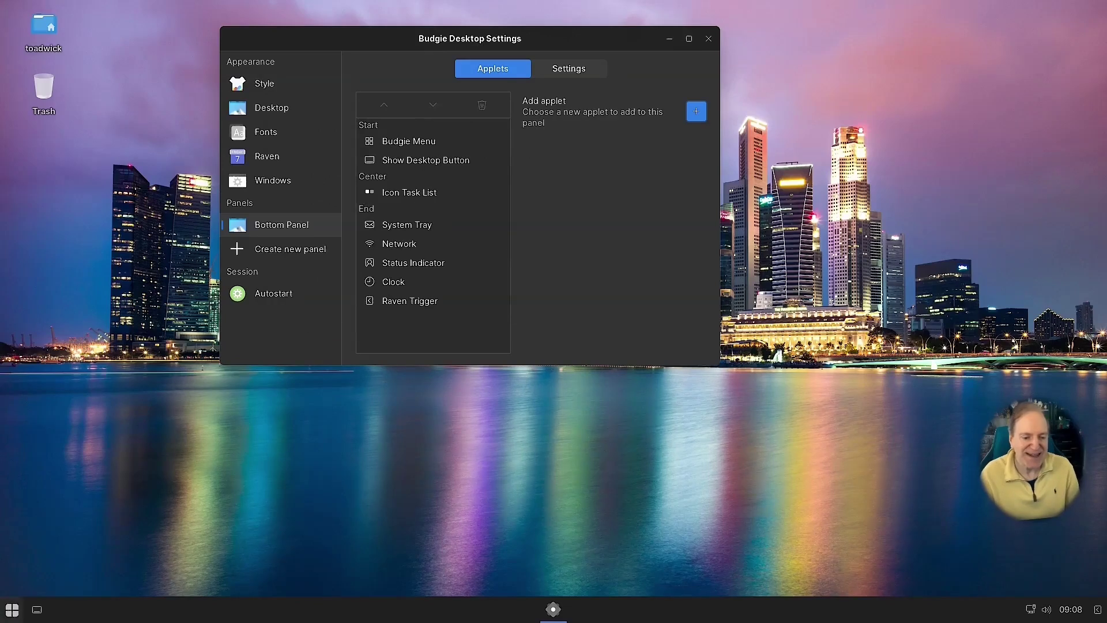
click(38, 614)
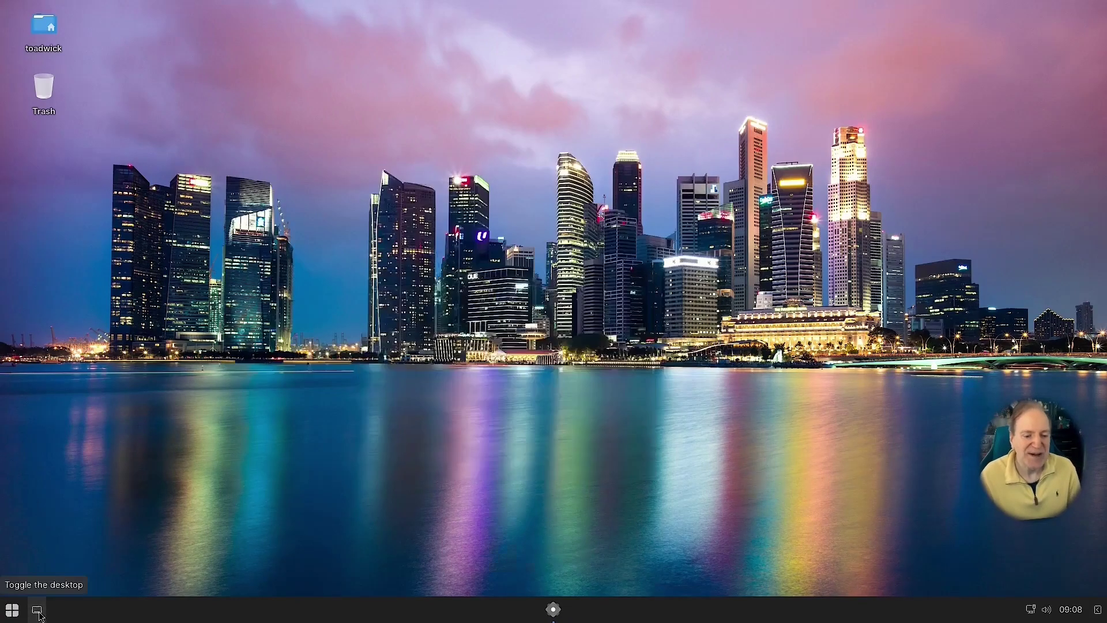
click(38, 615)
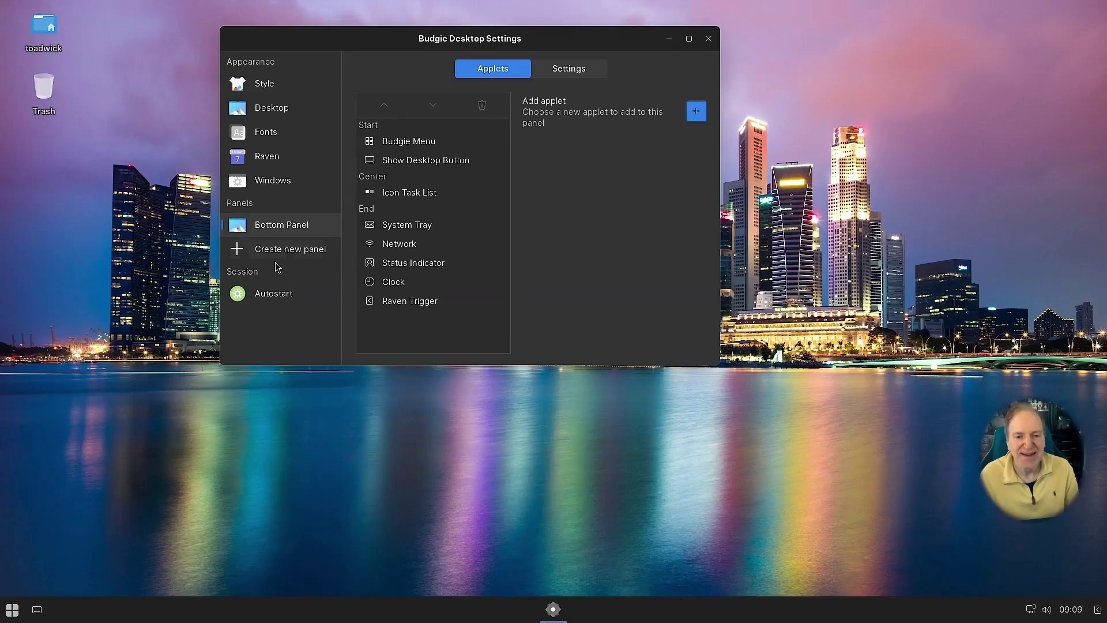
View the Autostart settings and the kinds of autostart entries that can be added, without adding one
click(262, 299)
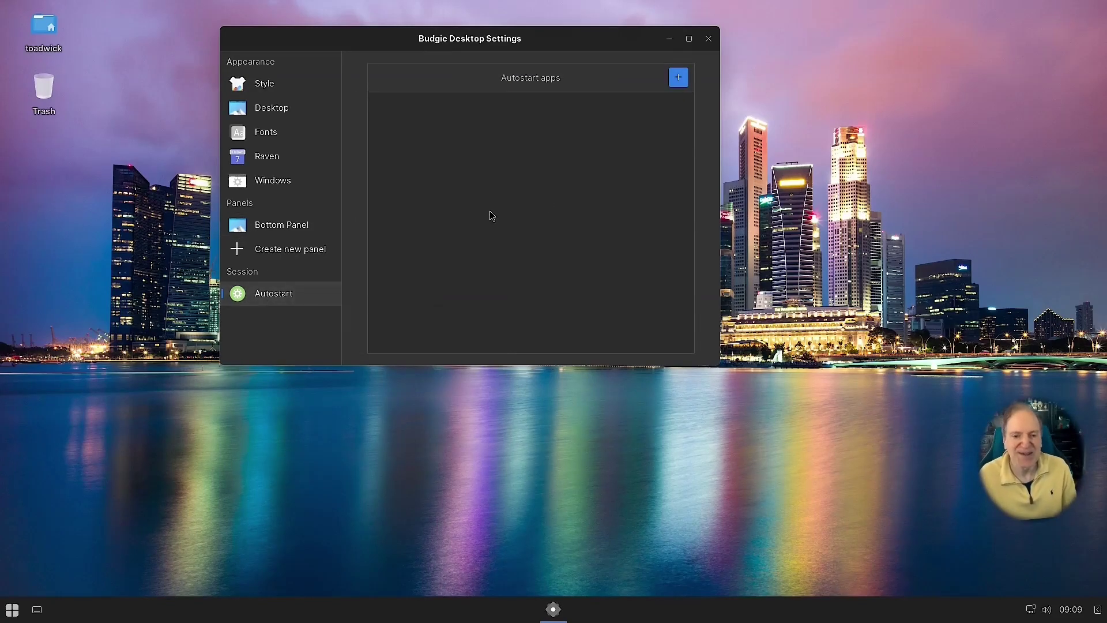
click(681, 81)
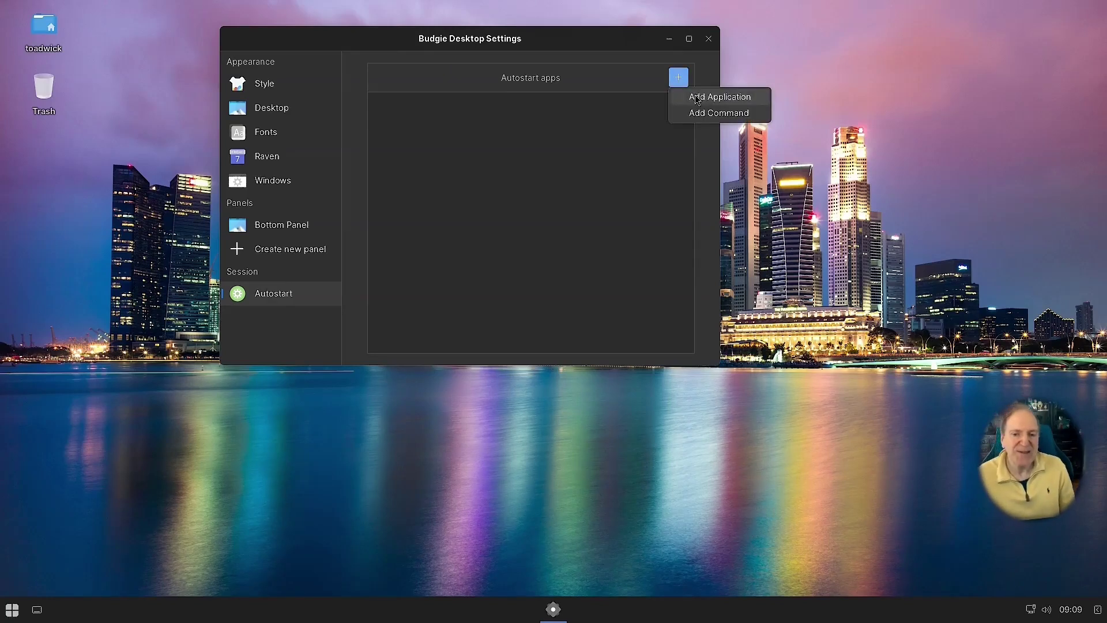
click(557, 135)
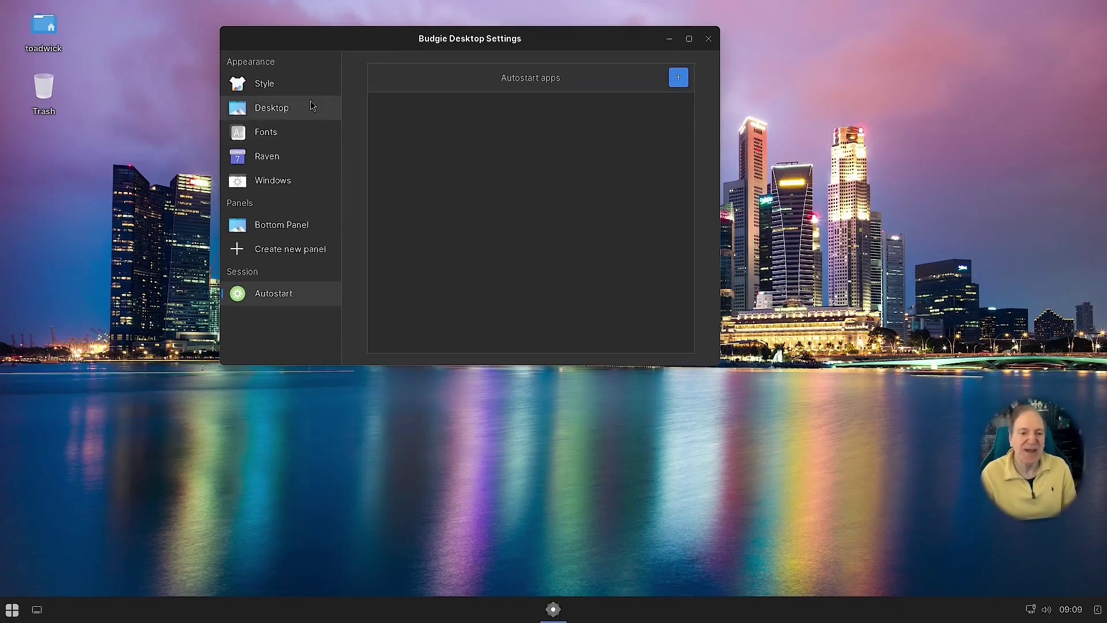
Show the Style settings with the Home folder open and move the settings window beside the folder window
click(264, 84)
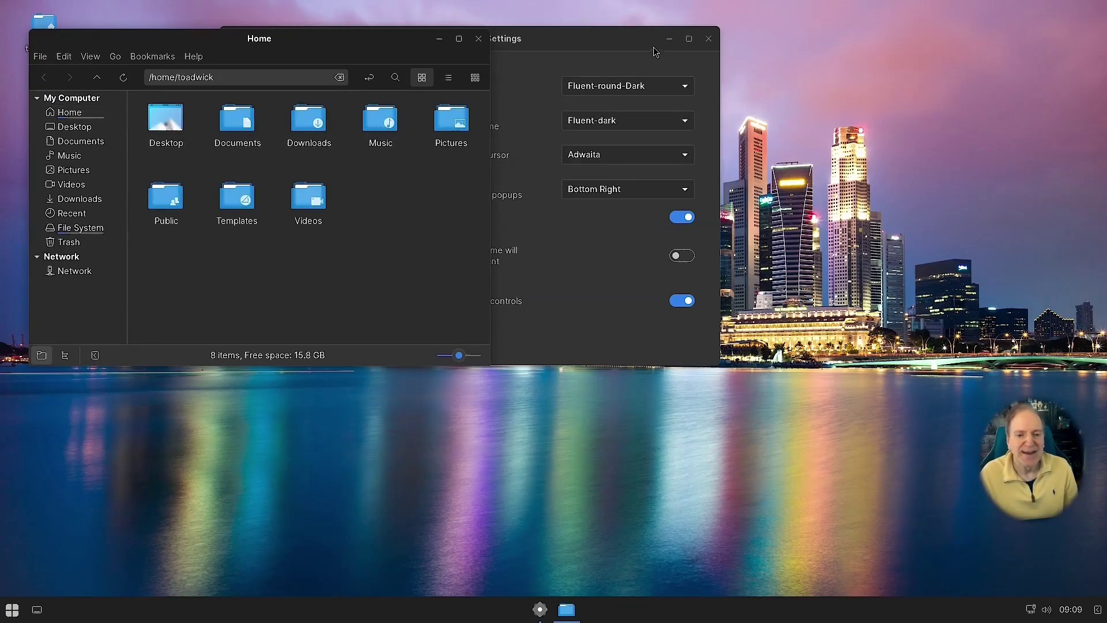
click(660, 53)
drag(571, 43, 800, 56)
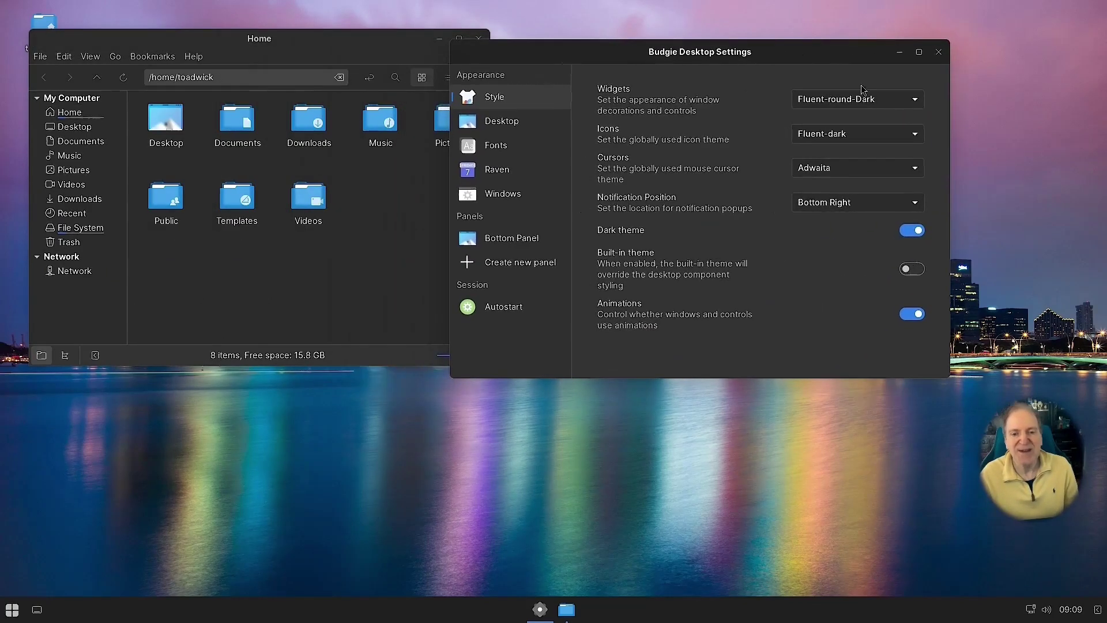
Try the Fluent-red-Dark-compact, Fluent-round-green and Fluent-round-green-Dark widget themes with the settings window beside the Home folder
click(916, 100)
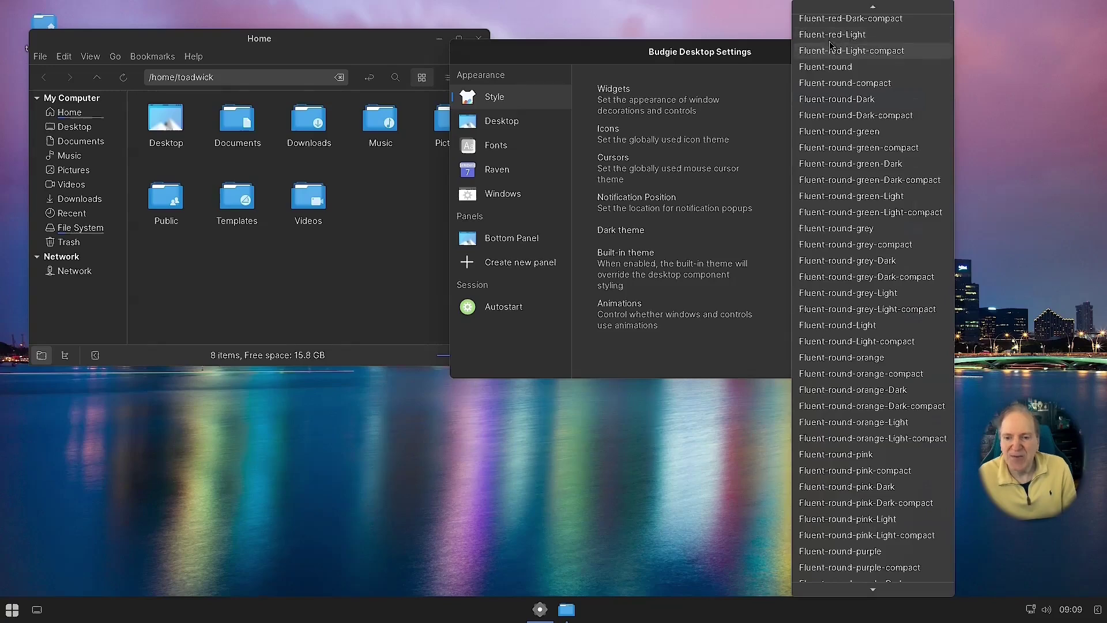
scroll(833, 27, up, 1)
key(Escape)
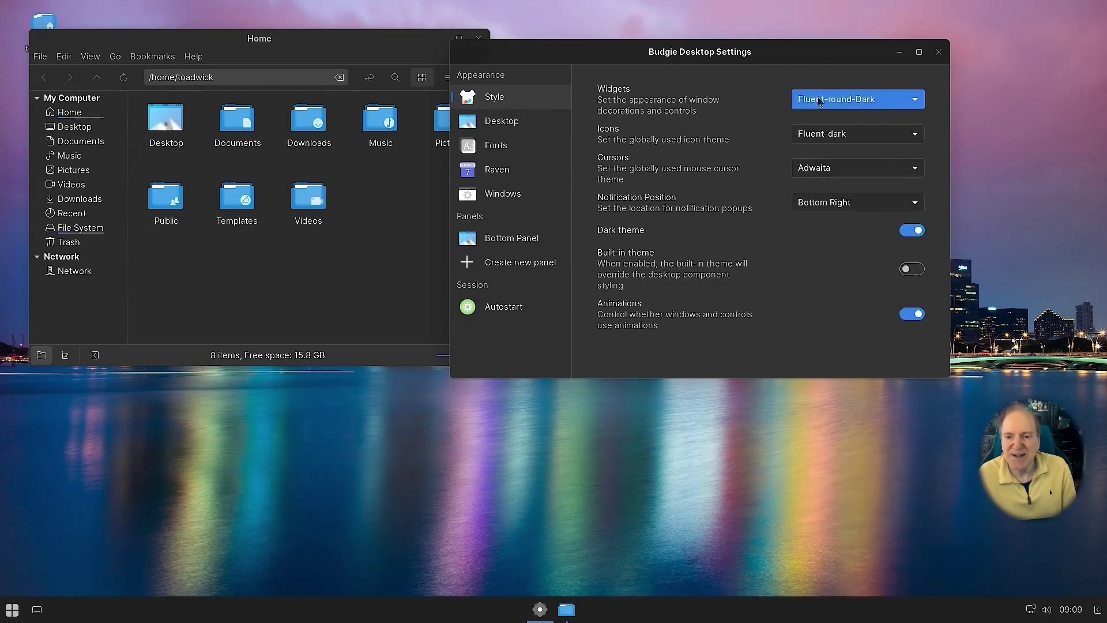
scroll(821, 95, up, 3)
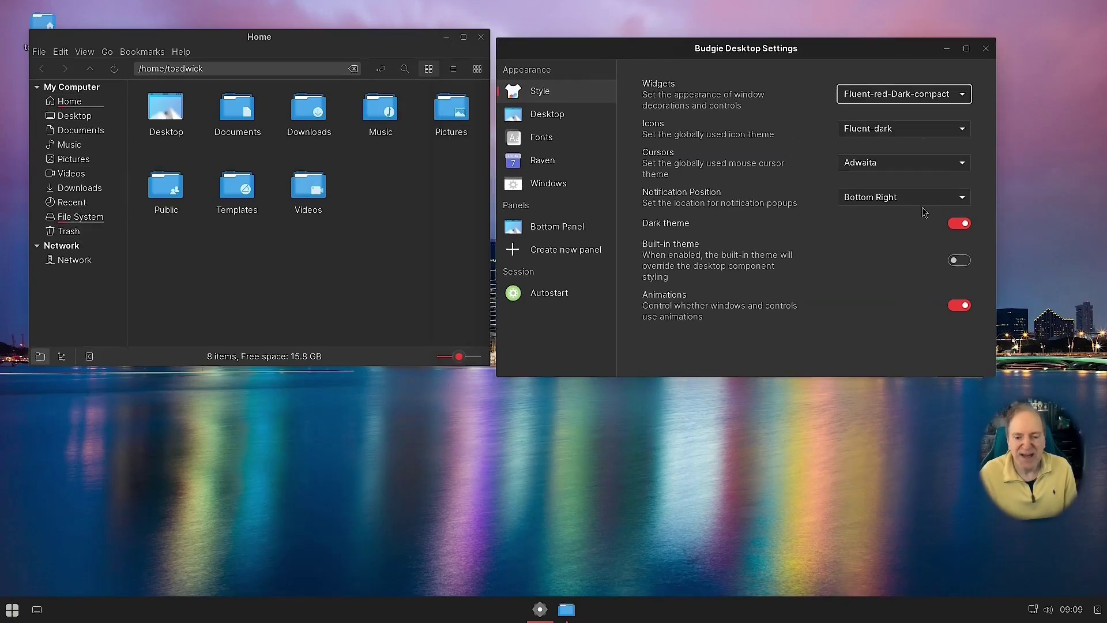
click(965, 100)
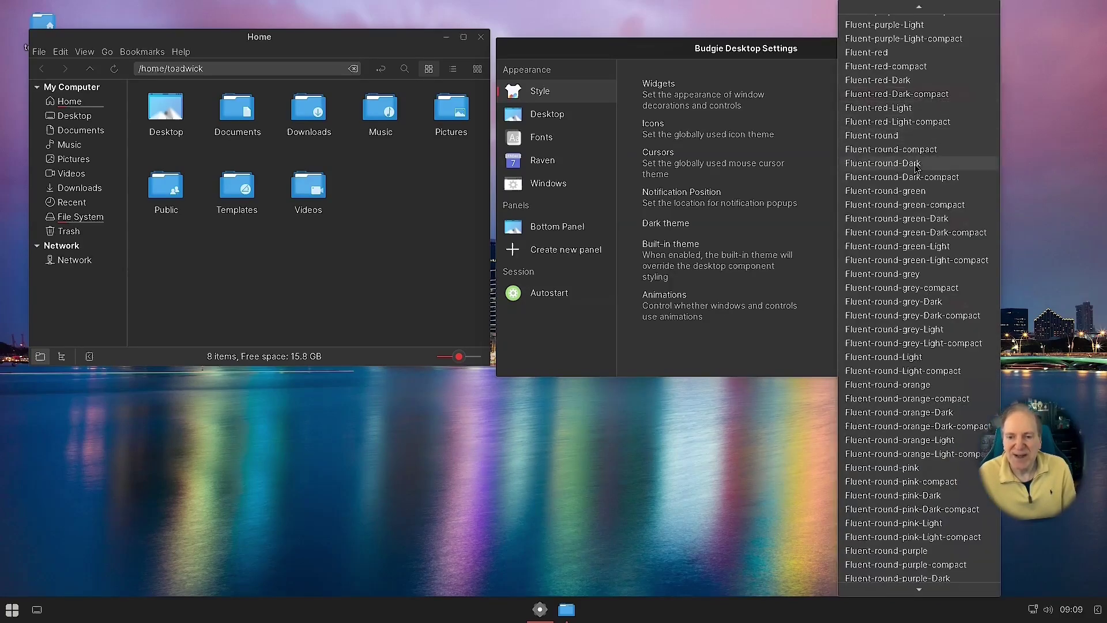
click(897, 192)
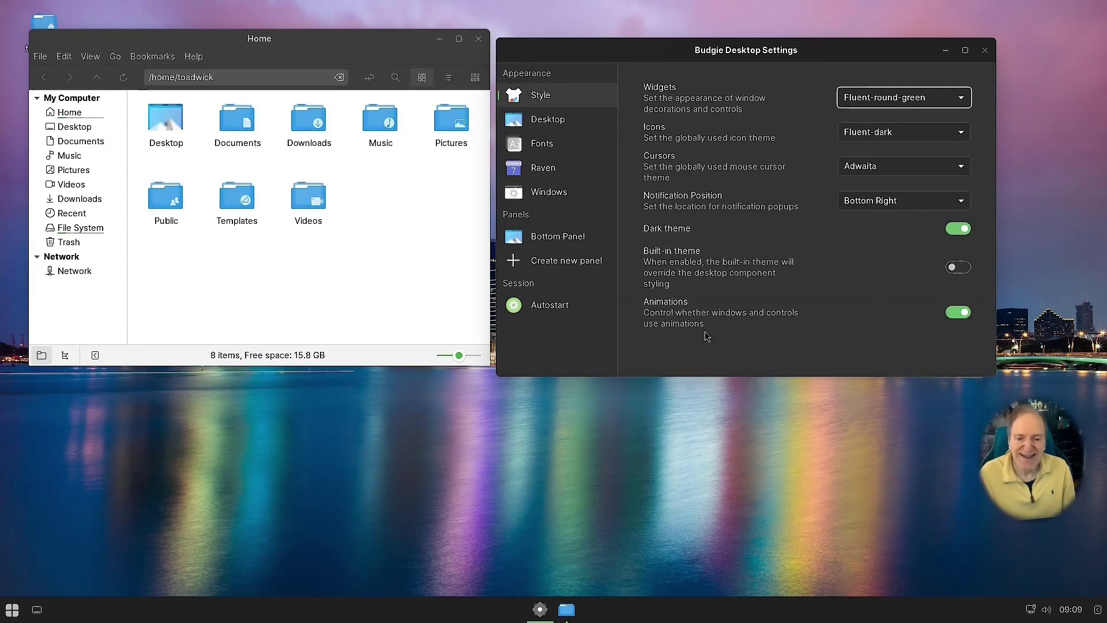
click(962, 102)
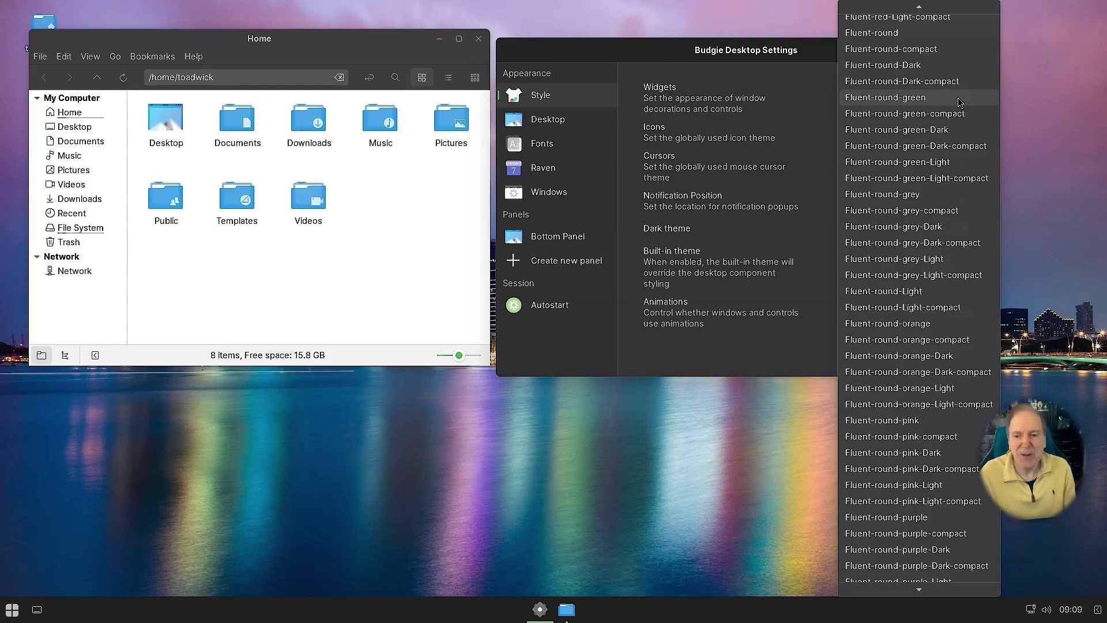
click(916, 134)
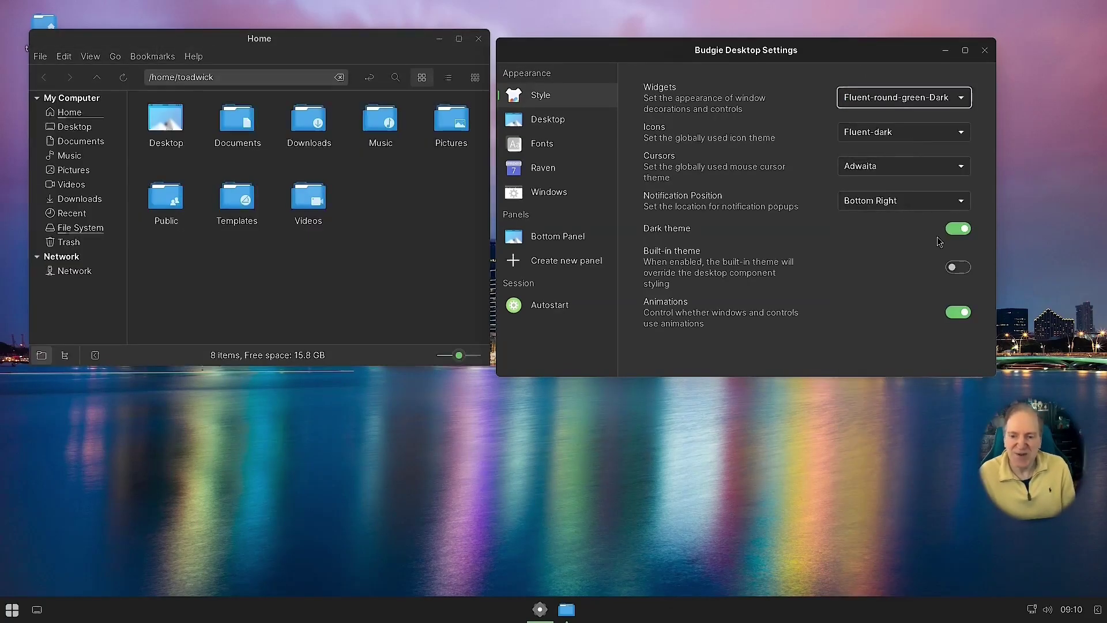
Set the widget theme to Fluent-round-pink-Dark
click(964, 101)
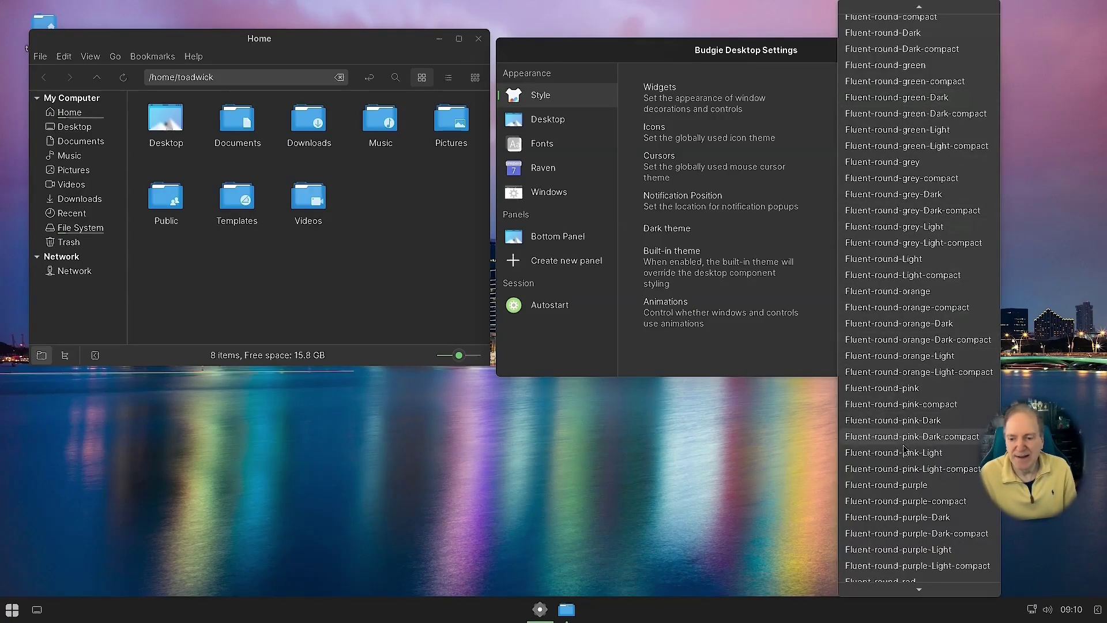
click(901, 421)
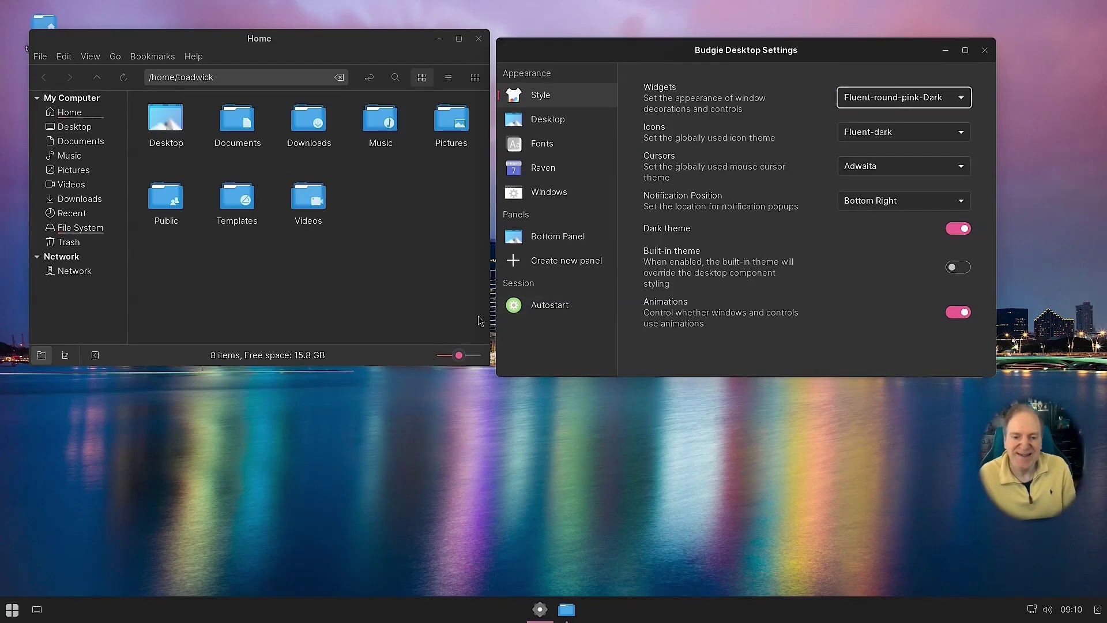
Try the ePapirus-Dark and Papirus-Dark icon themes, comparing them with each other, and restore the Fluent-dark icons
click(969, 141)
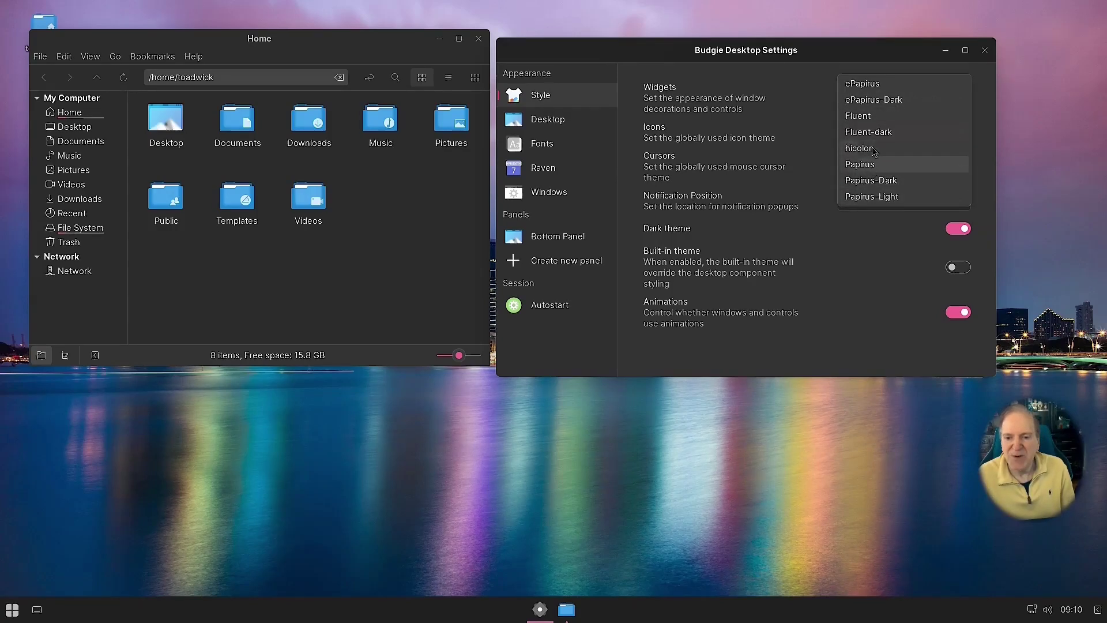
click(870, 99)
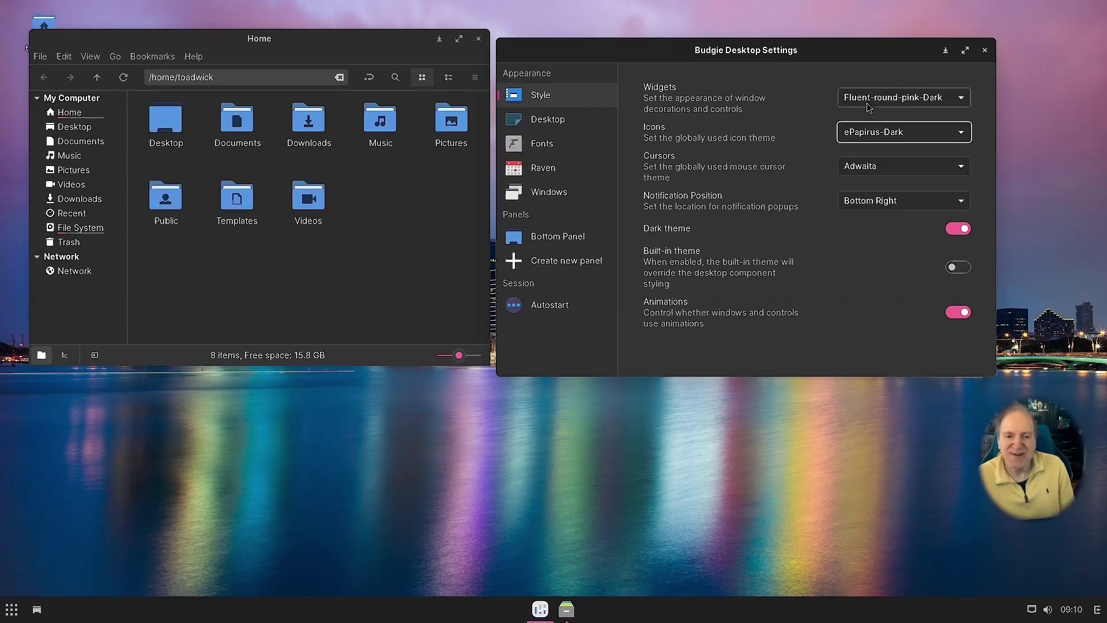
click(871, 132)
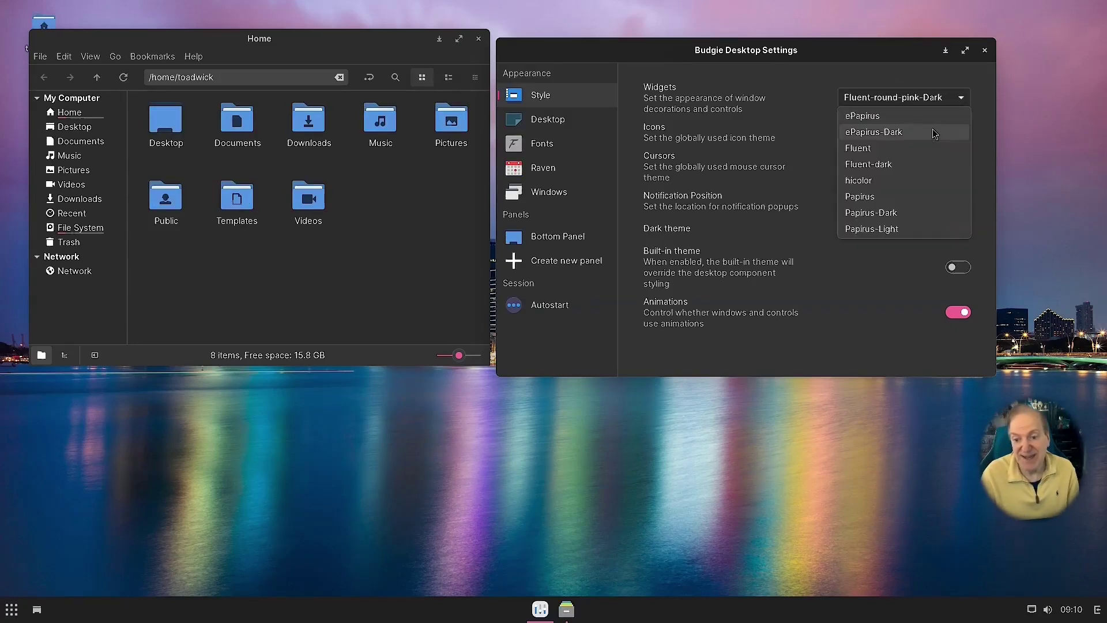
click(884, 215)
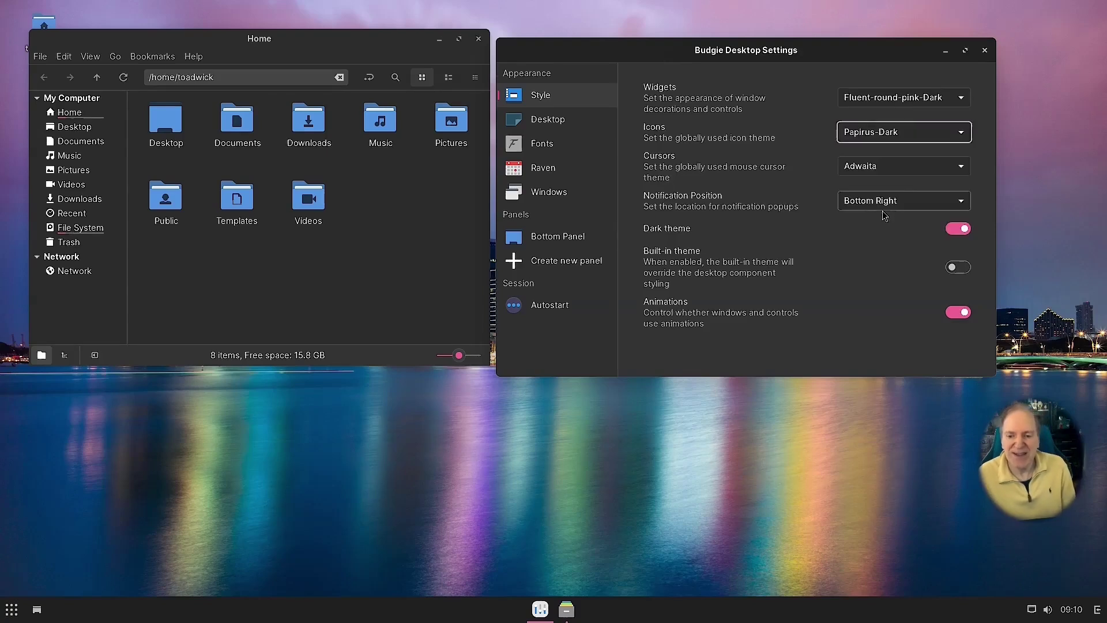
click(962, 136)
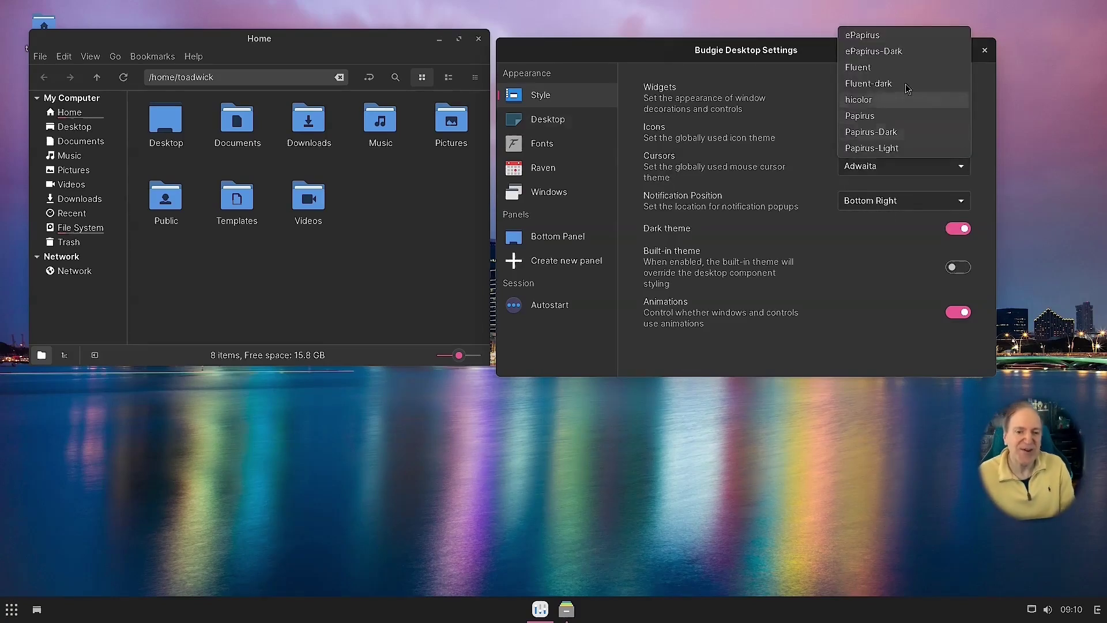
click(897, 53)
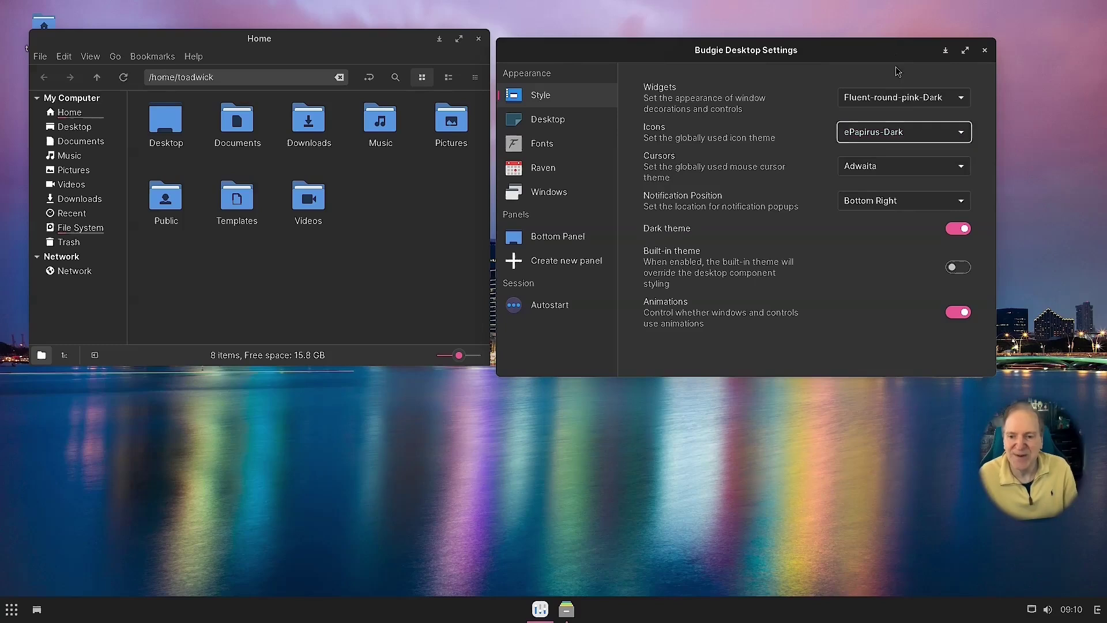
click(957, 132)
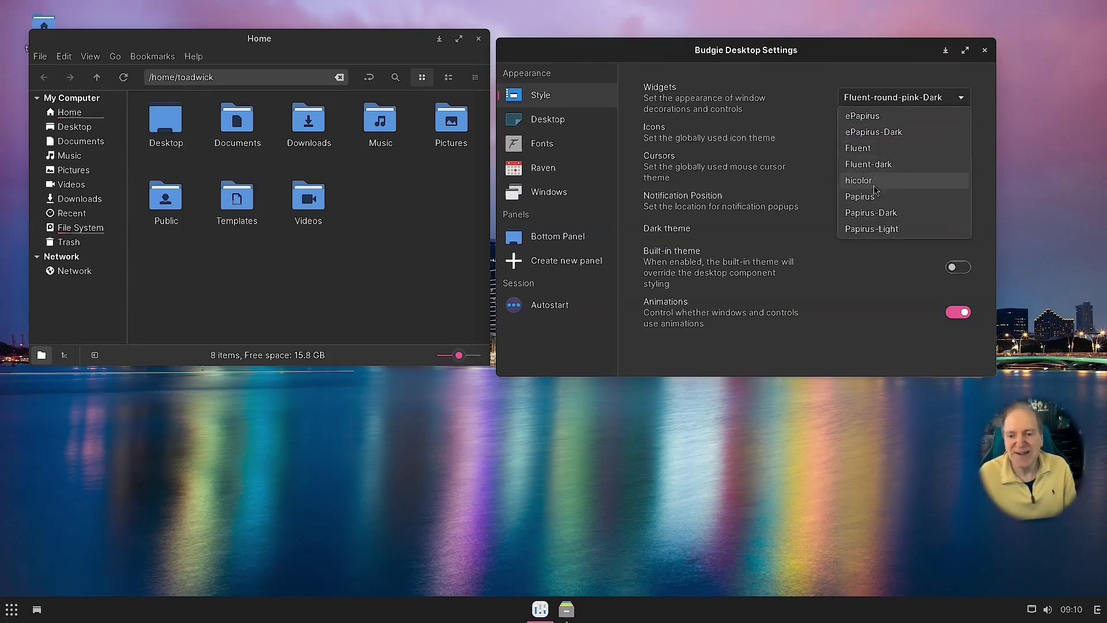
click(887, 166)
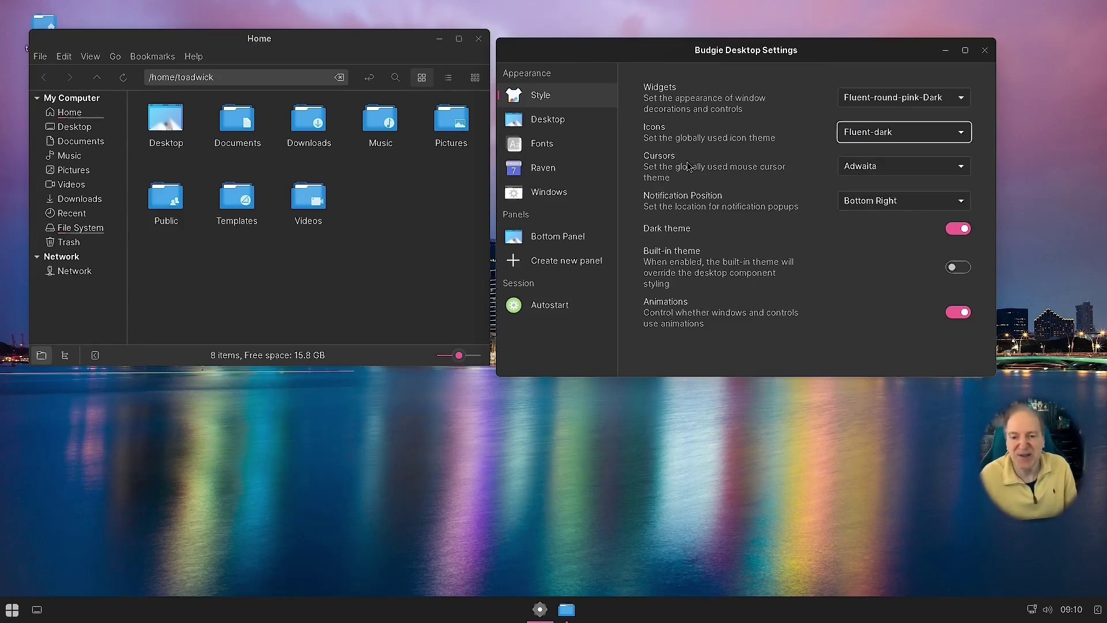
View the available cursor themes and notification positions without changing either setting
click(962, 168)
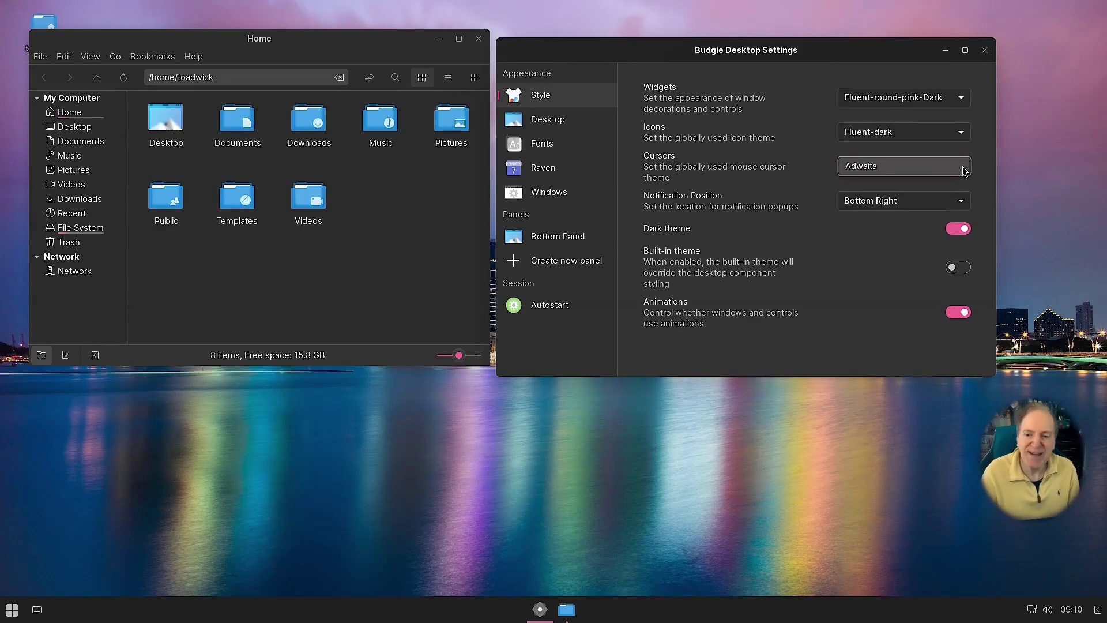
click(777, 177)
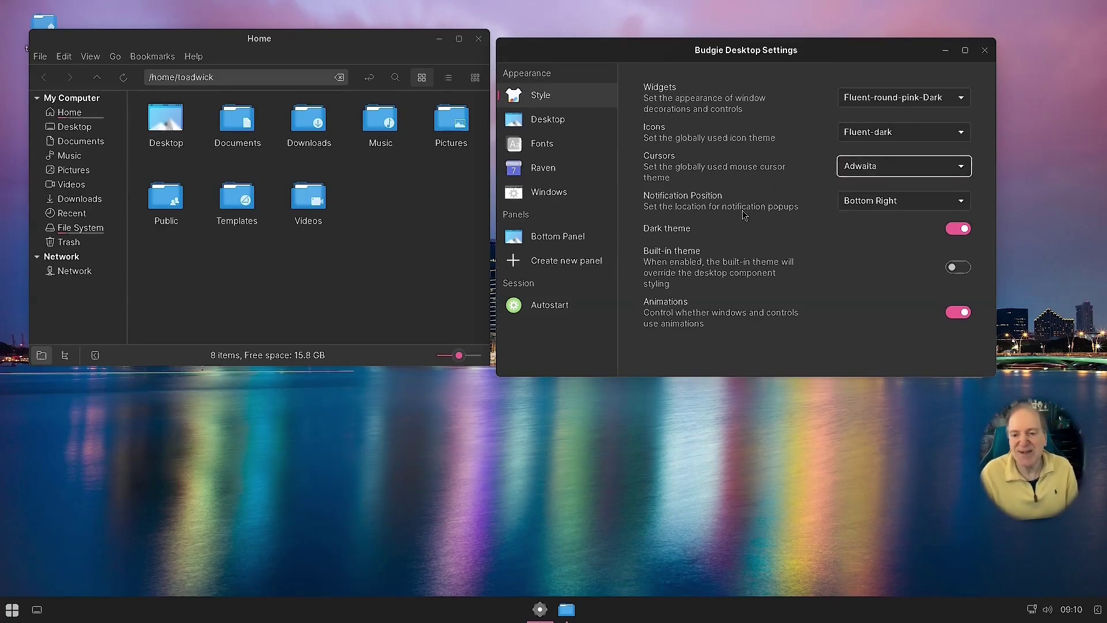
click(961, 202)
click(961, 203)
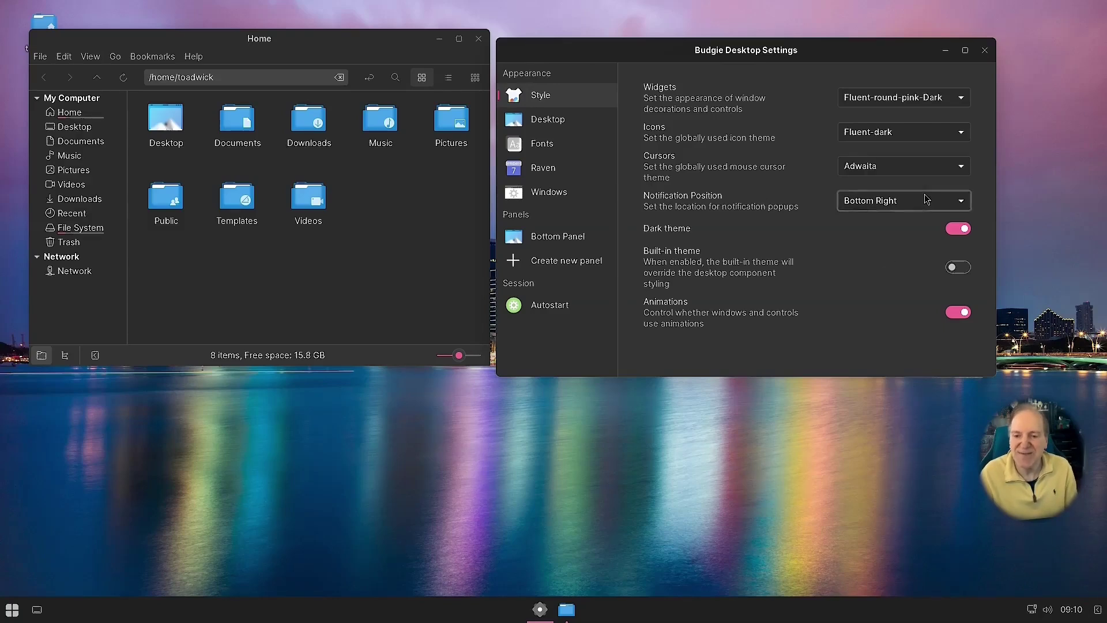
click(952, 203)
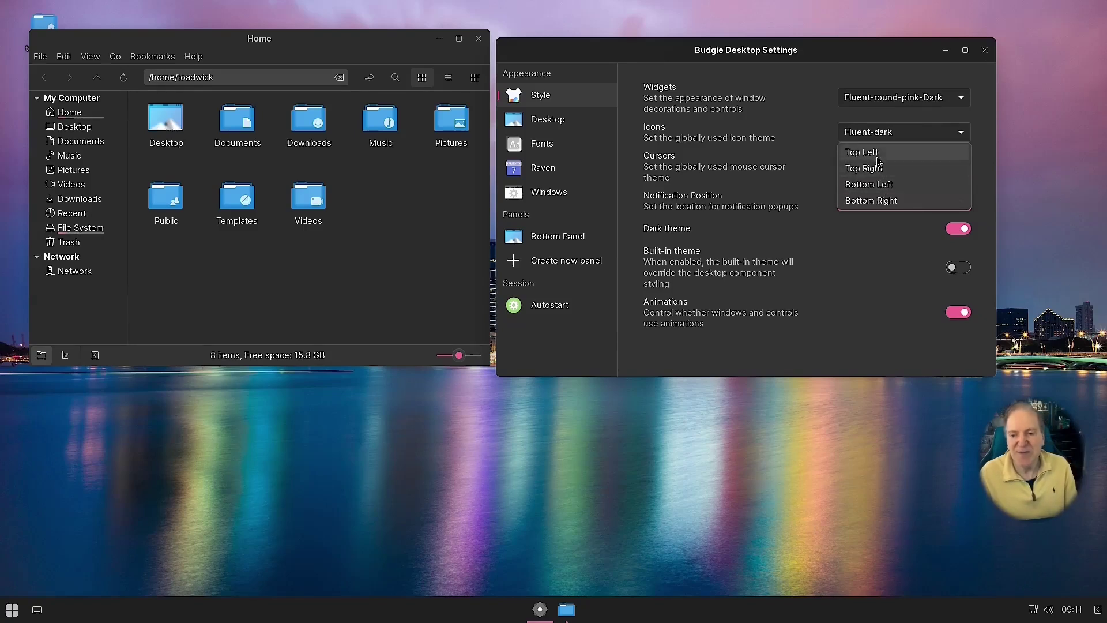
click(982, 161)
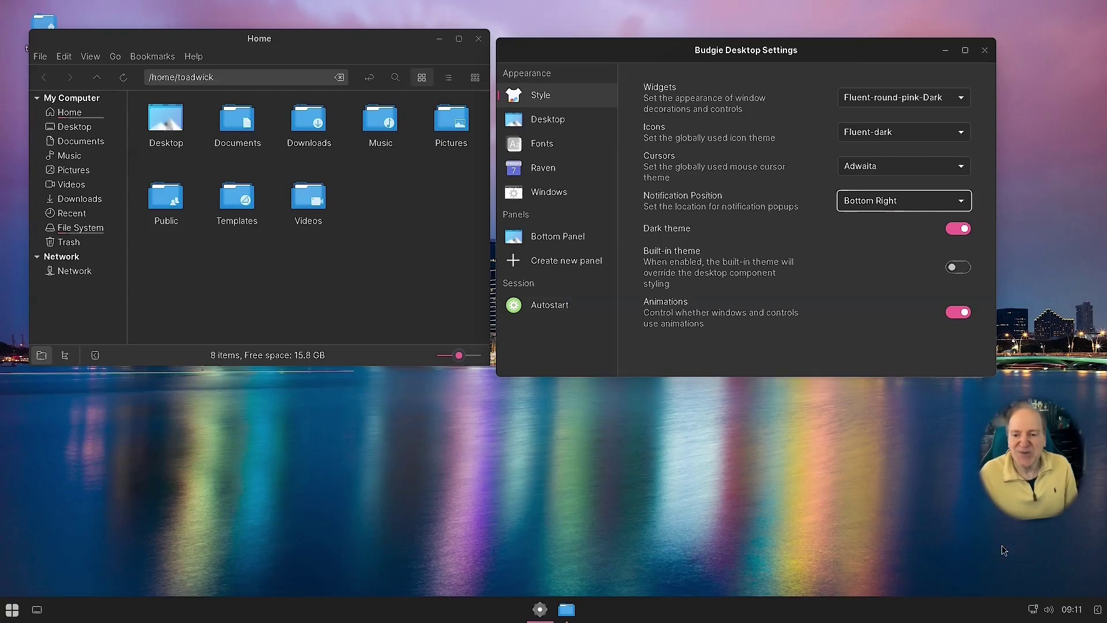
Test the dark theme by switching it off and back on, and the built-in theme by switching it on and back off
click(951, 231)
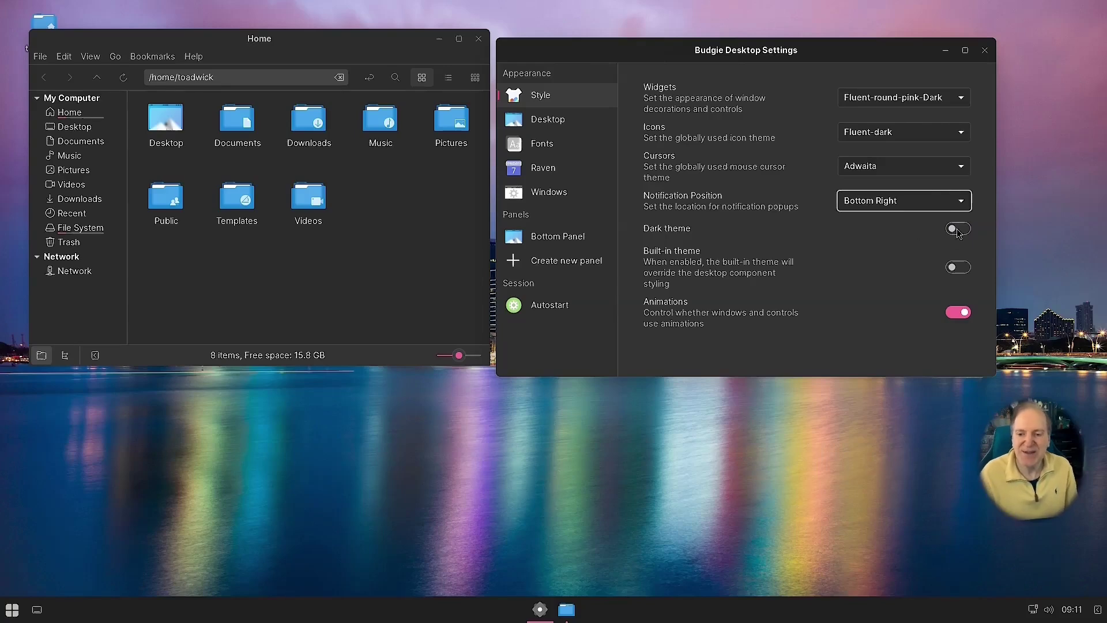
click(11, 609)
click(12, 609)
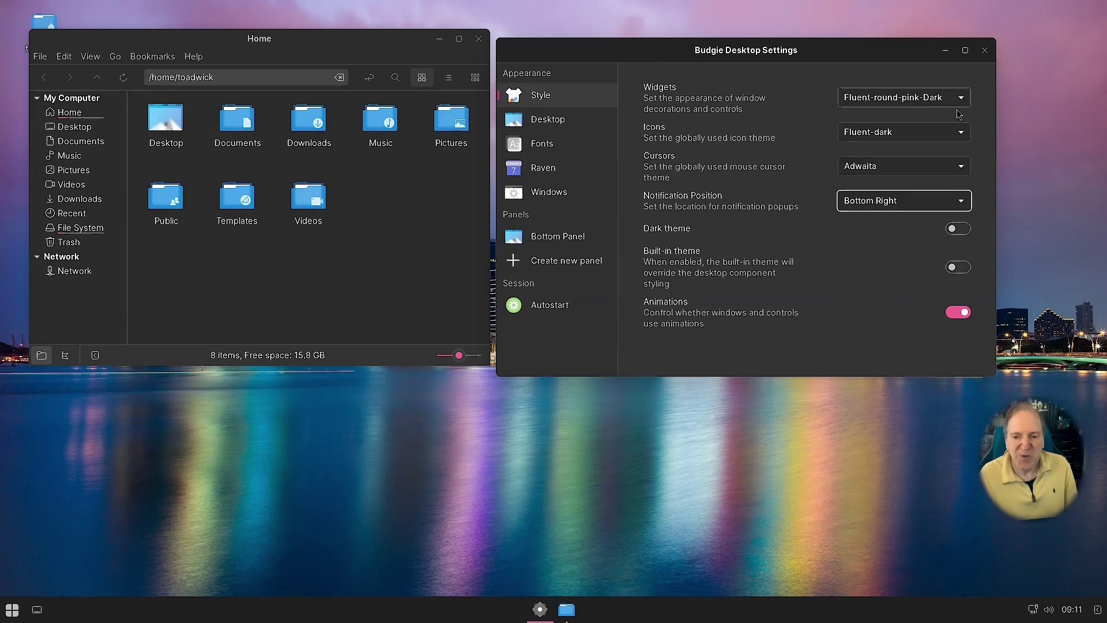
click(959, 229)
click(959, 268)
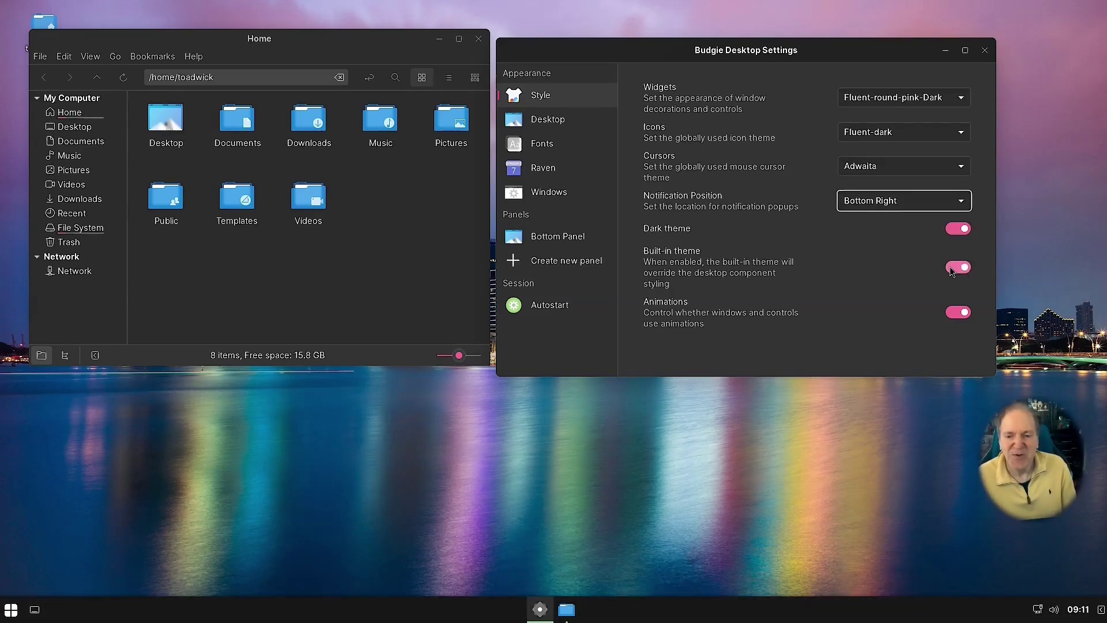
click(952, 268)
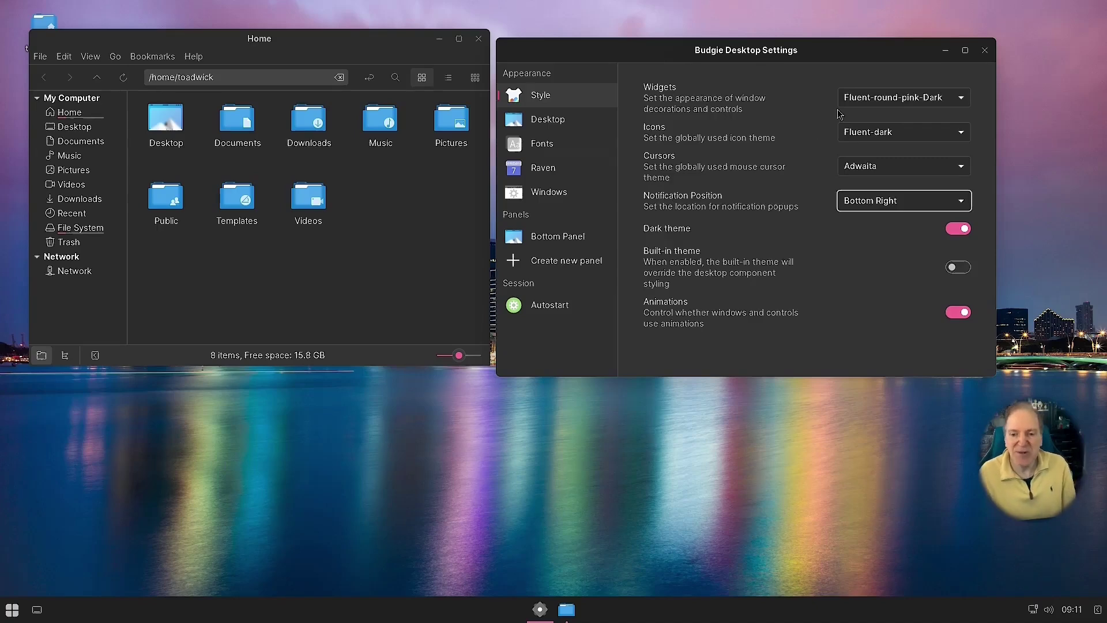
Close the desktop settings and move the Home folder window towards the middle of the desktop
click(985, 50)
drag(336, 39, 569, 44)
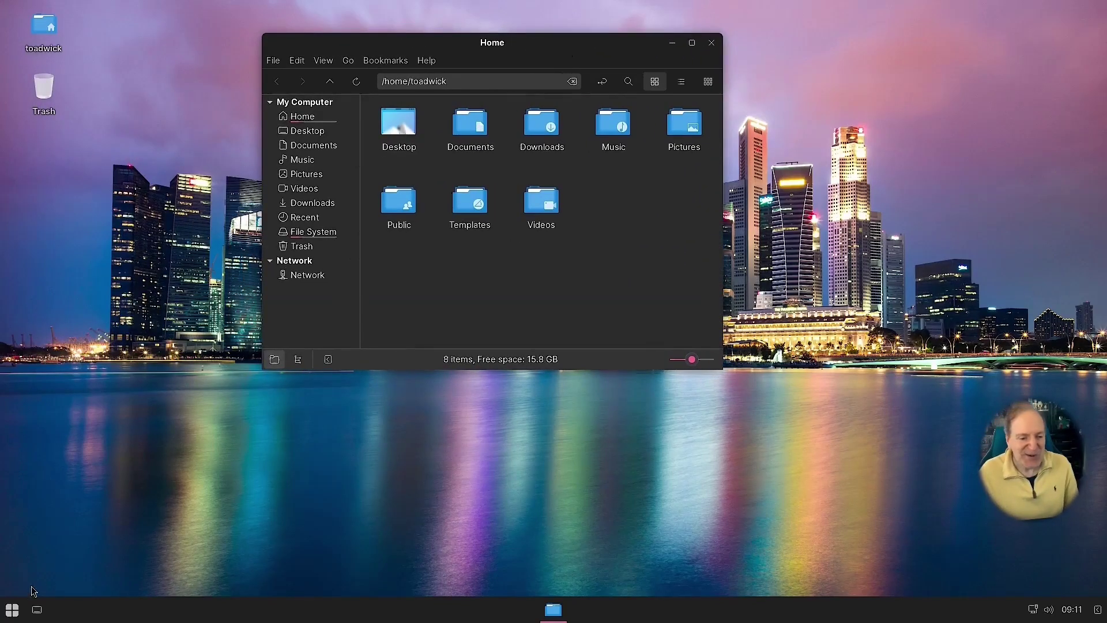
Browse the Graphics, Internet and Office application categories and launch LibreOffice Calc
click(6, 612)
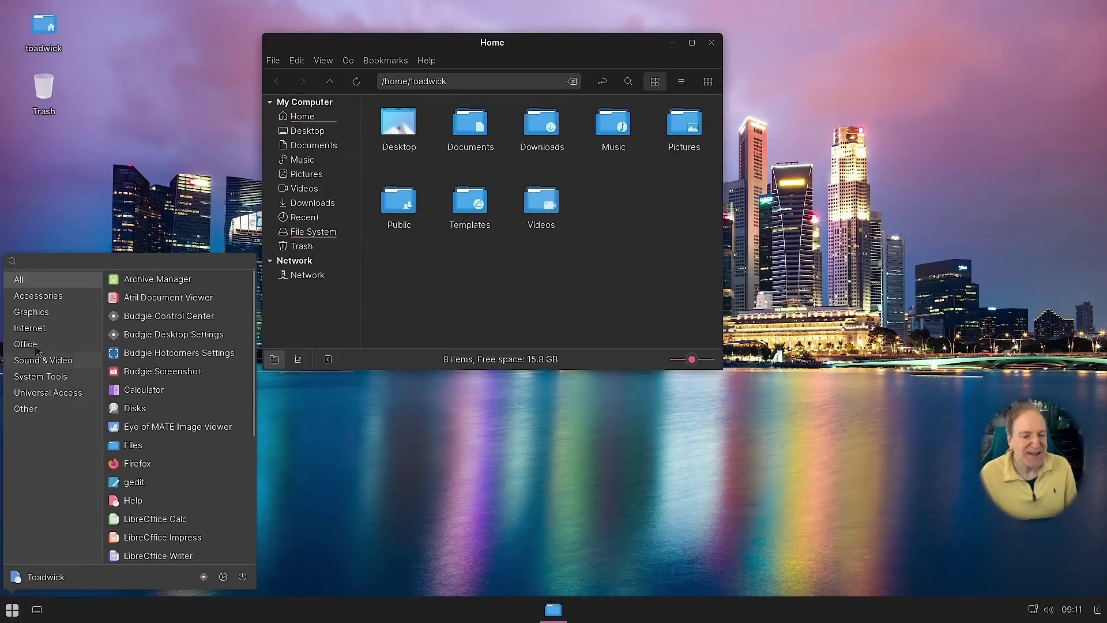
click(35, 314)
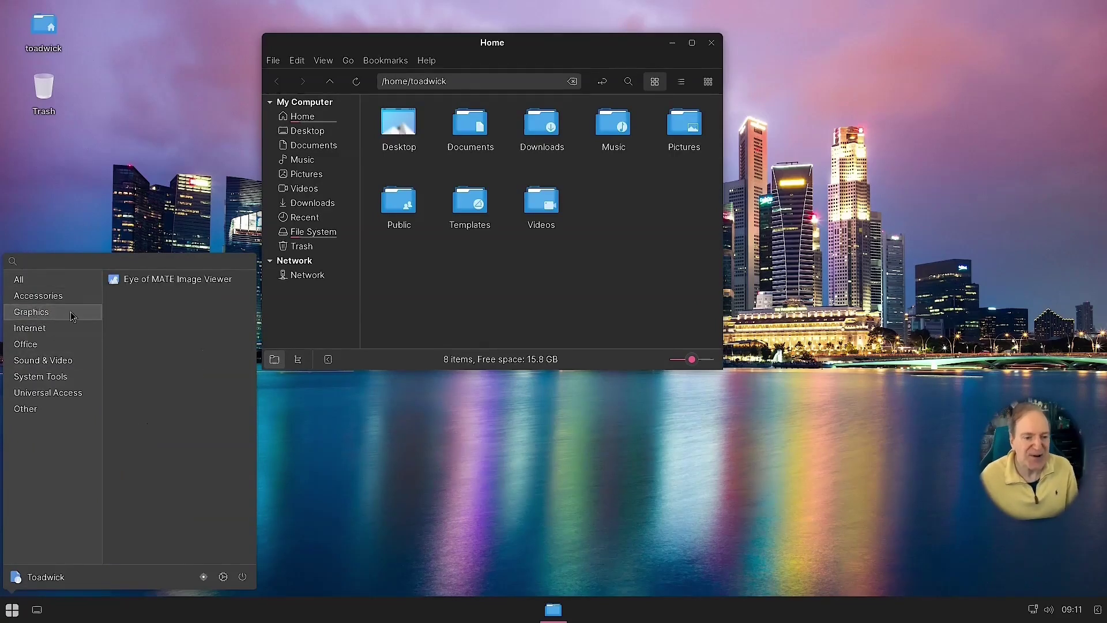
click(52, 327)
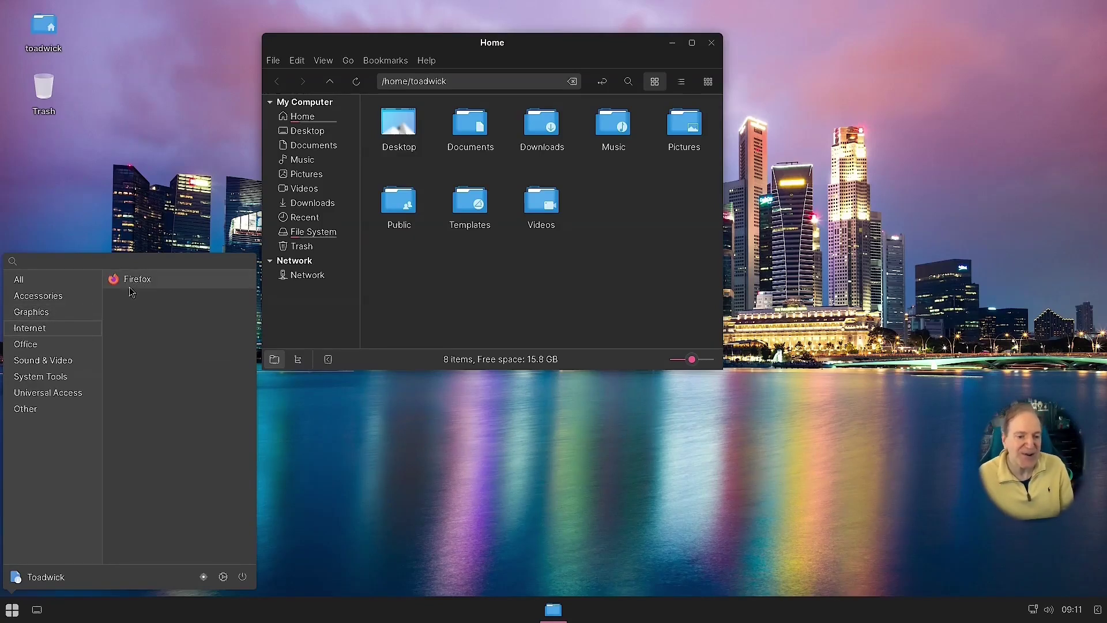
click(32, 345)
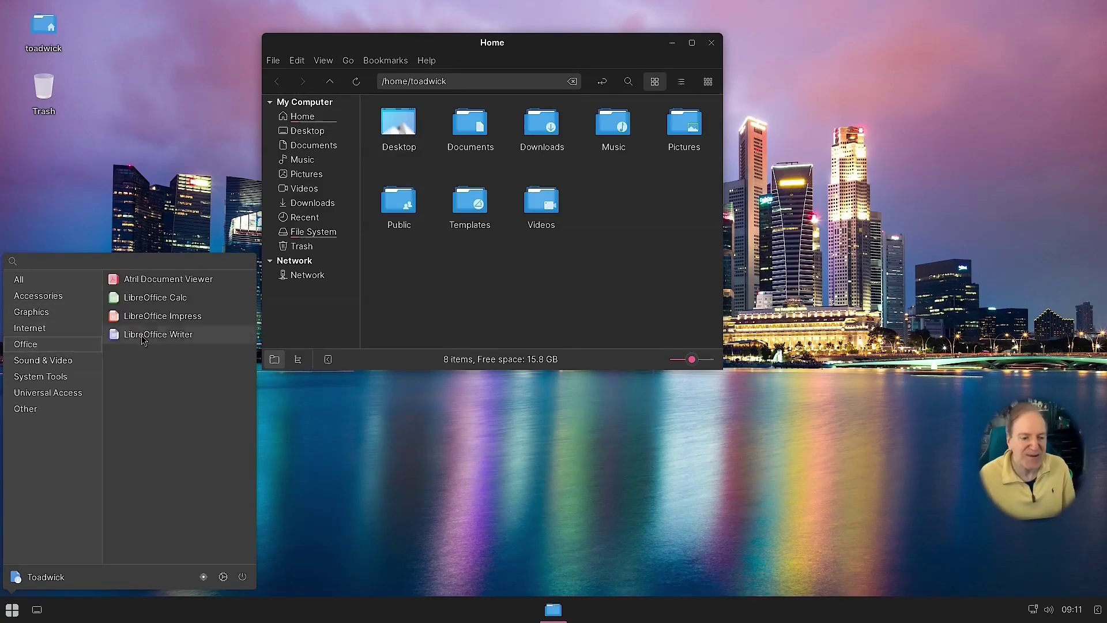
click(148, 298)
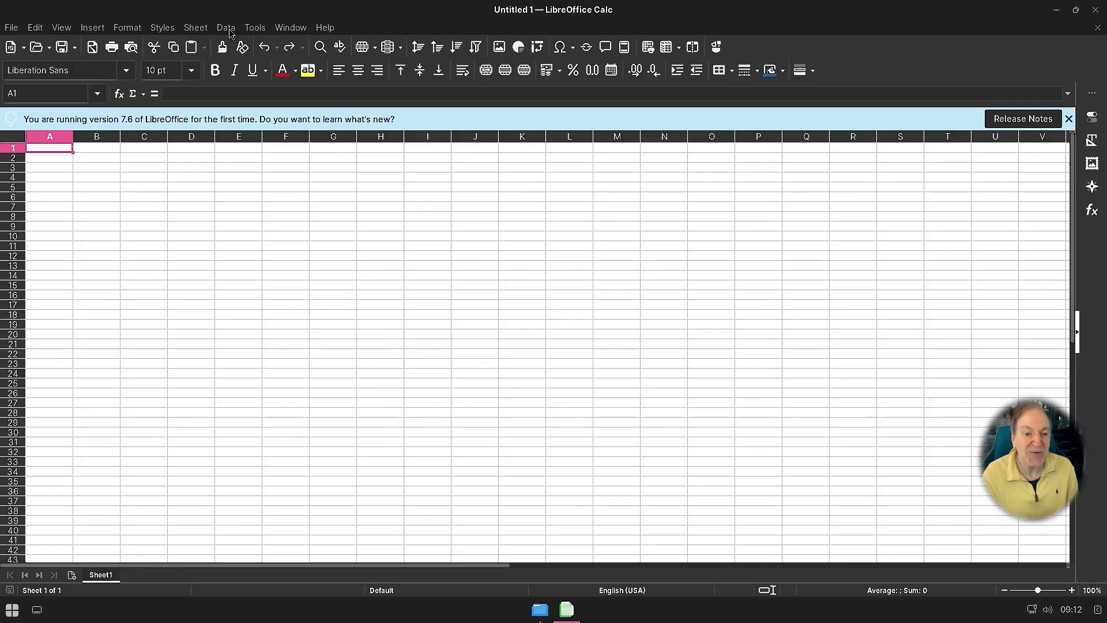
Show the View page of the LibreOffice options to examine the appearance mode and icon theme
click(254, 27)
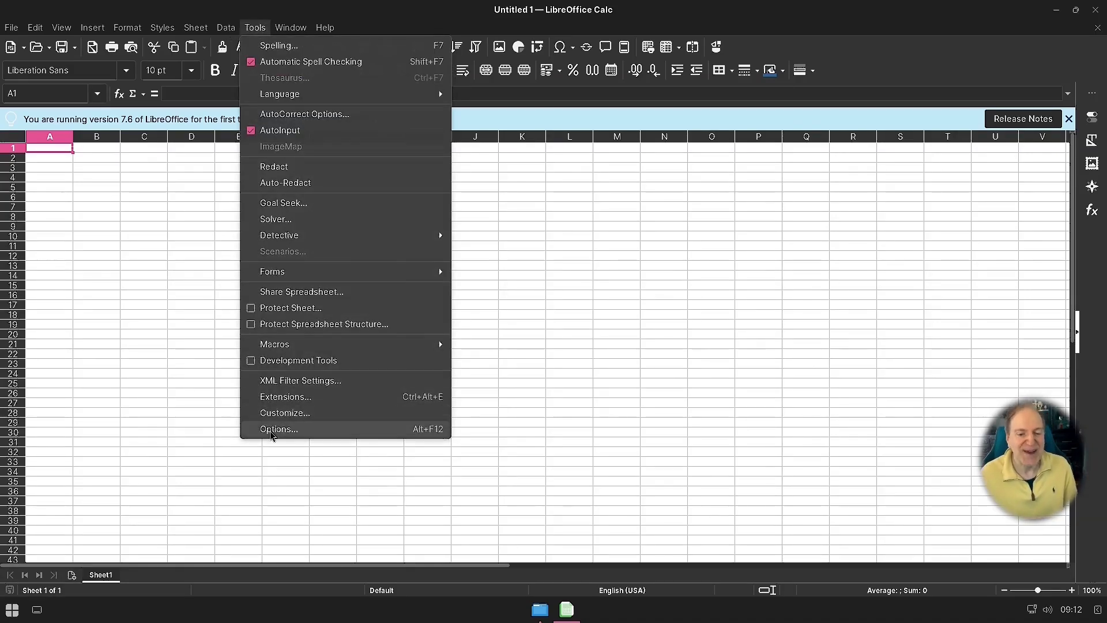
key(Escape)
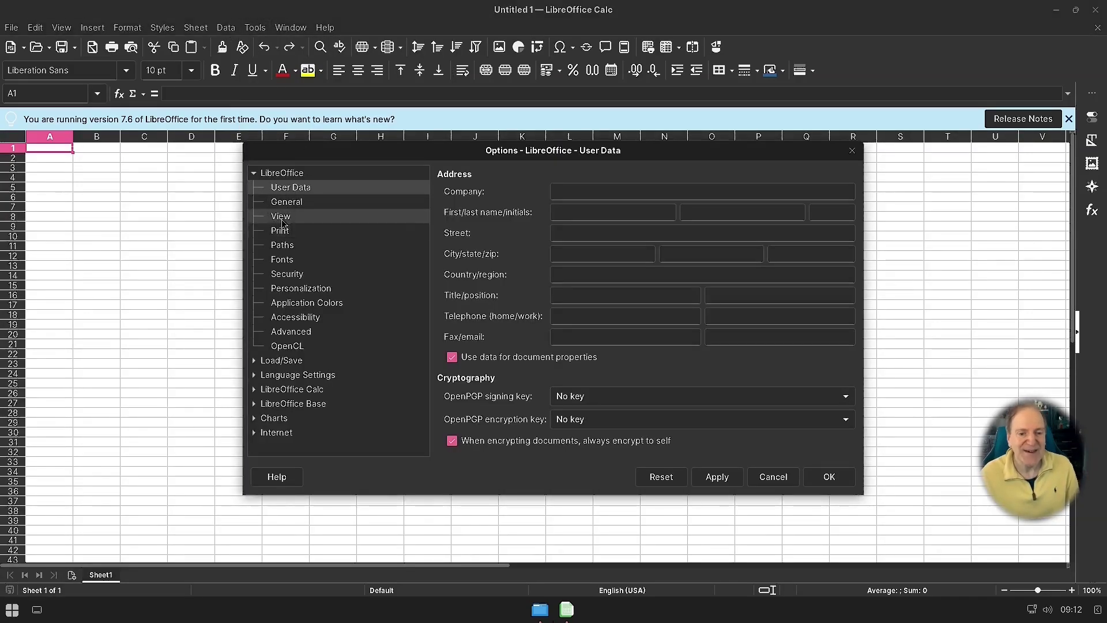
click(286, 217)
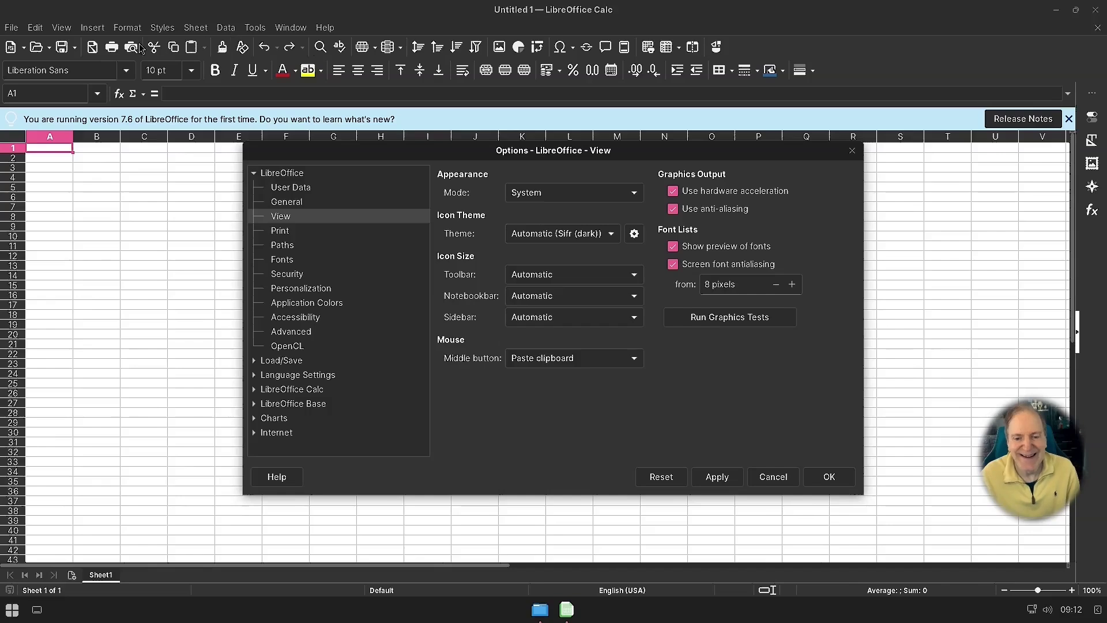
Try the Breeze (dark) icon theme in LibreOffice
click(611, 234)
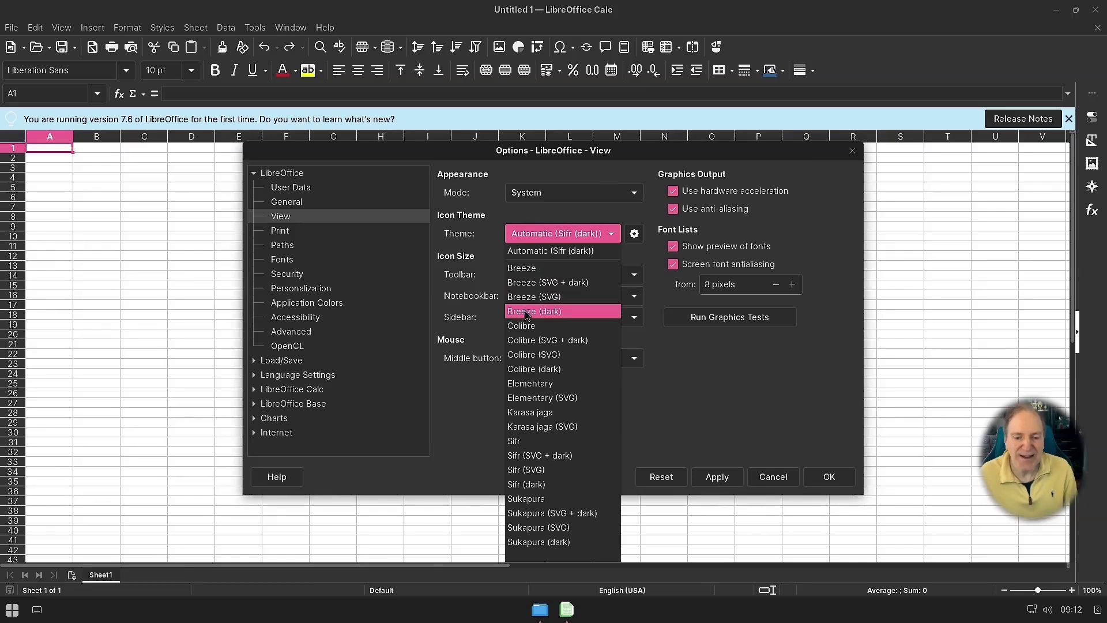
click(527, 311)
click(718, 479)
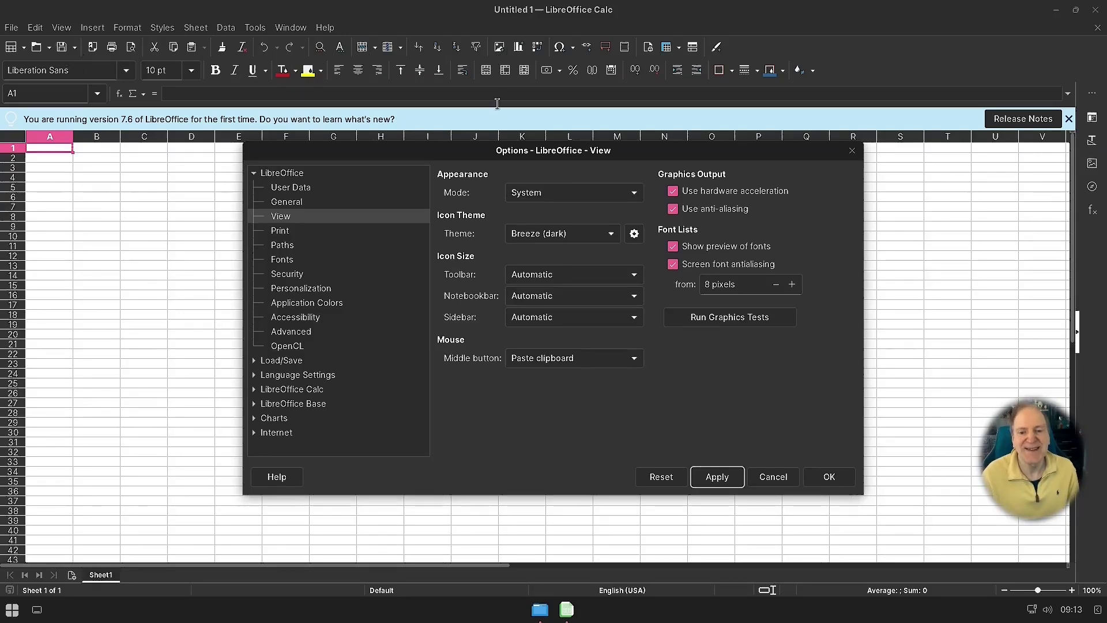
Set the LibreOffice icon theme to Sukapura (dark), confirm the options and close Calc
click(612, 240)
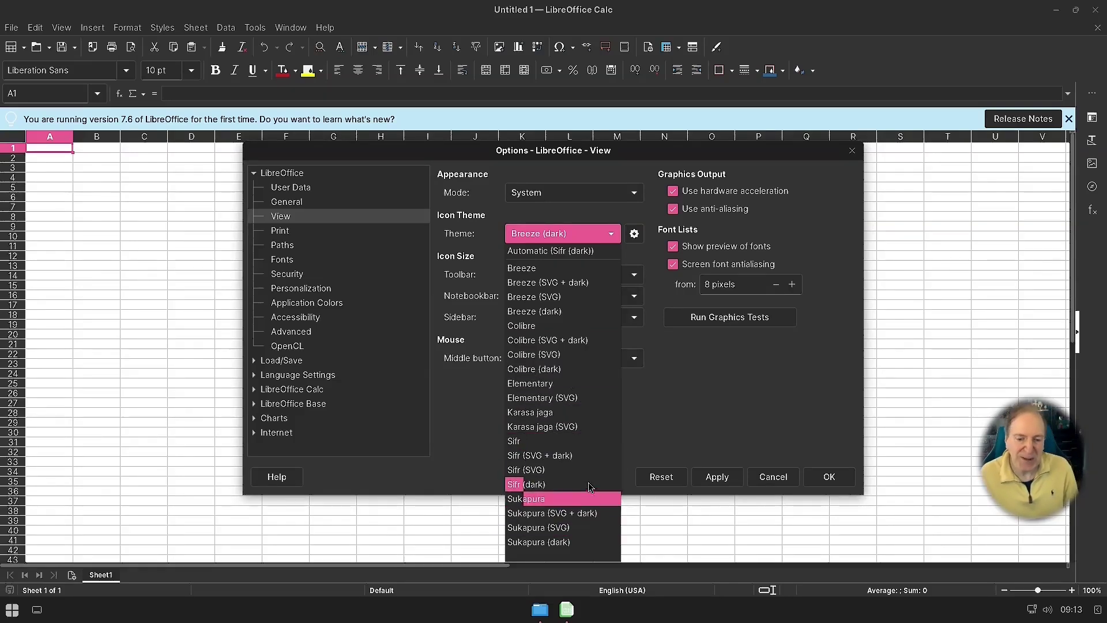
click(549, 542)
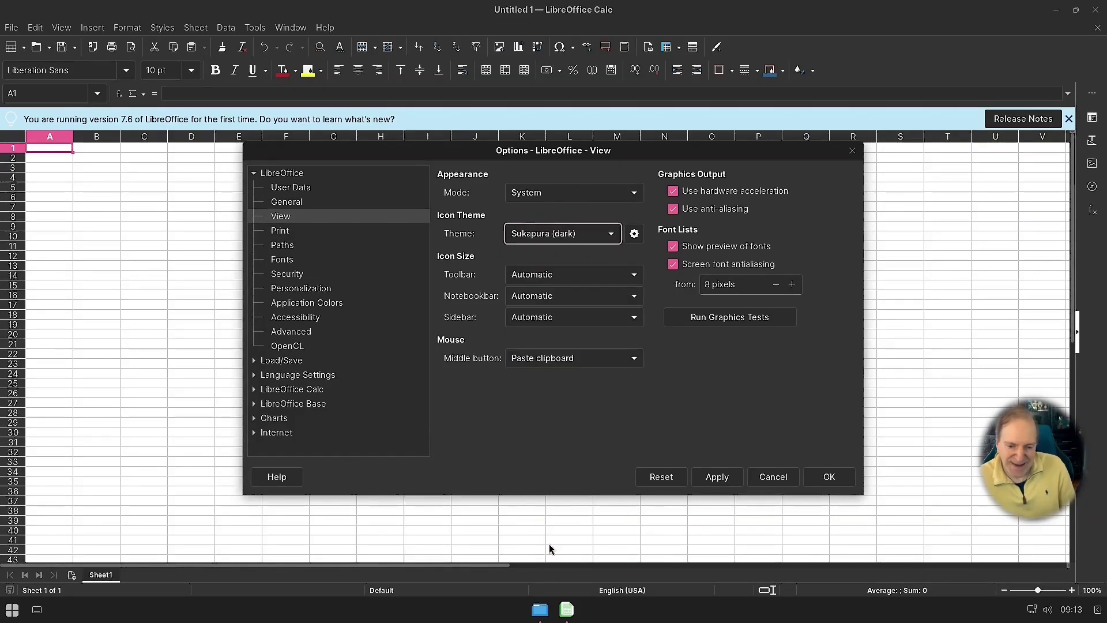
click(708, 478)
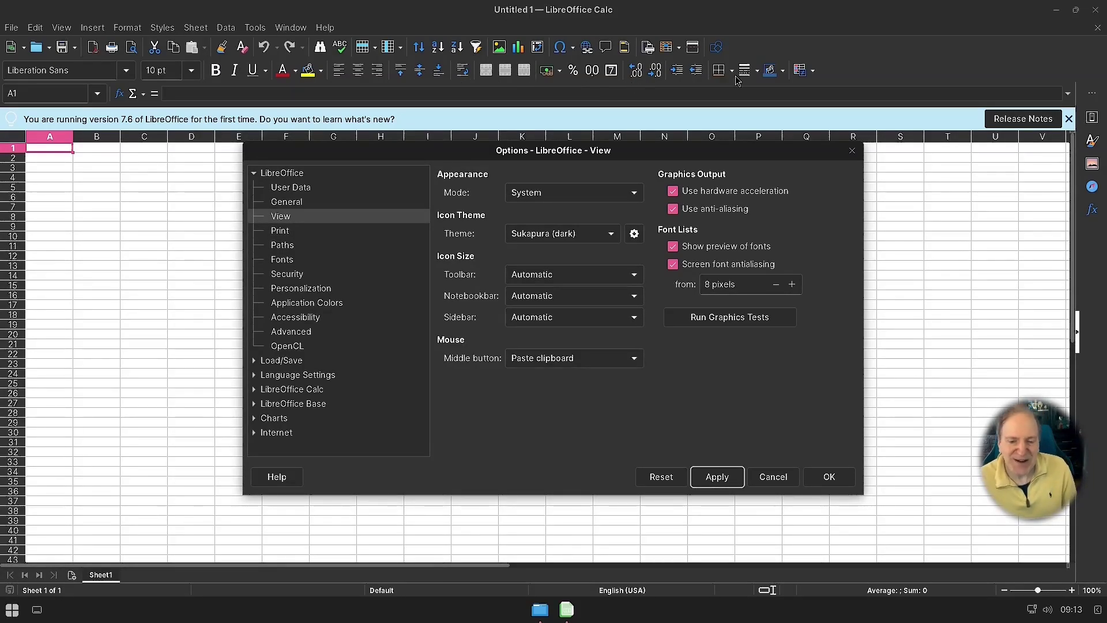
click(825, 476)
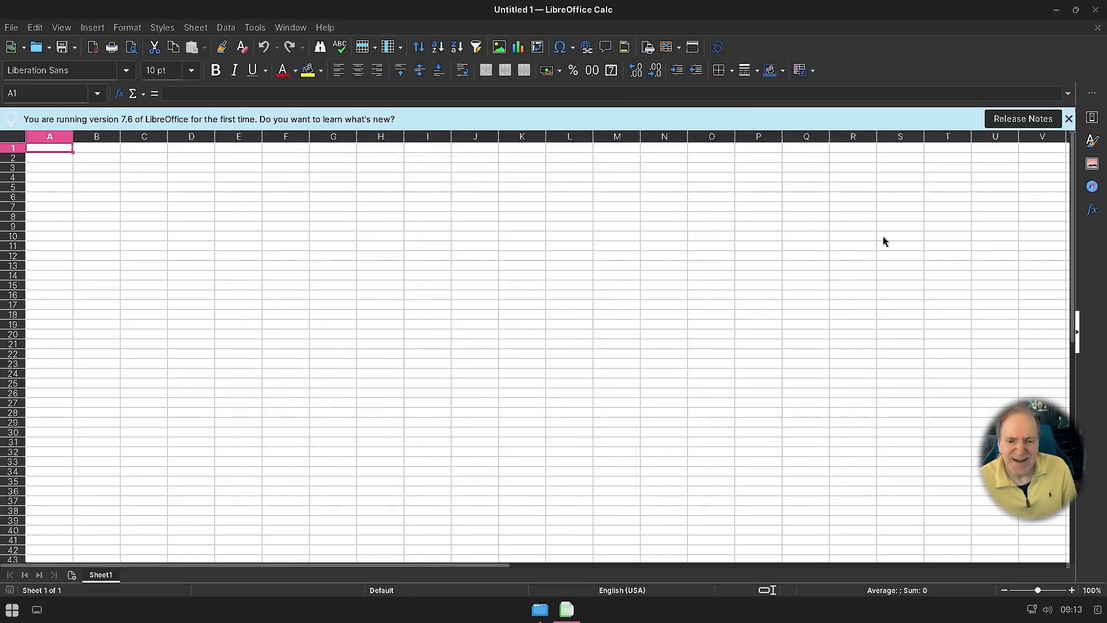
click(1096, 10)
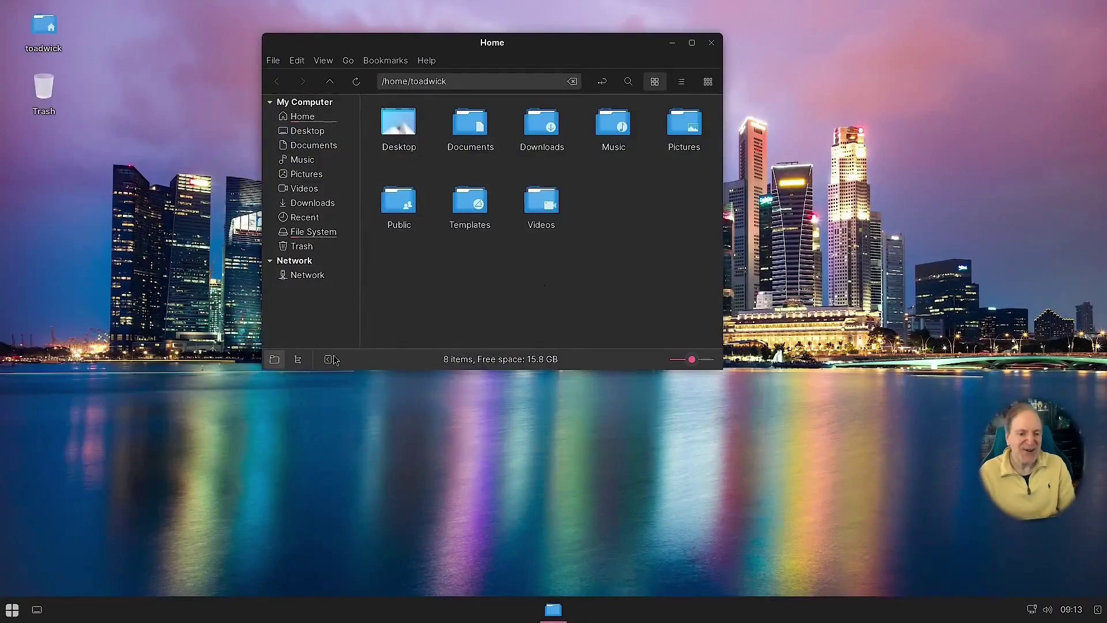
Browse the Sound & Video and System Tools application categories and launch Budgie Control Center
click(9, 614)
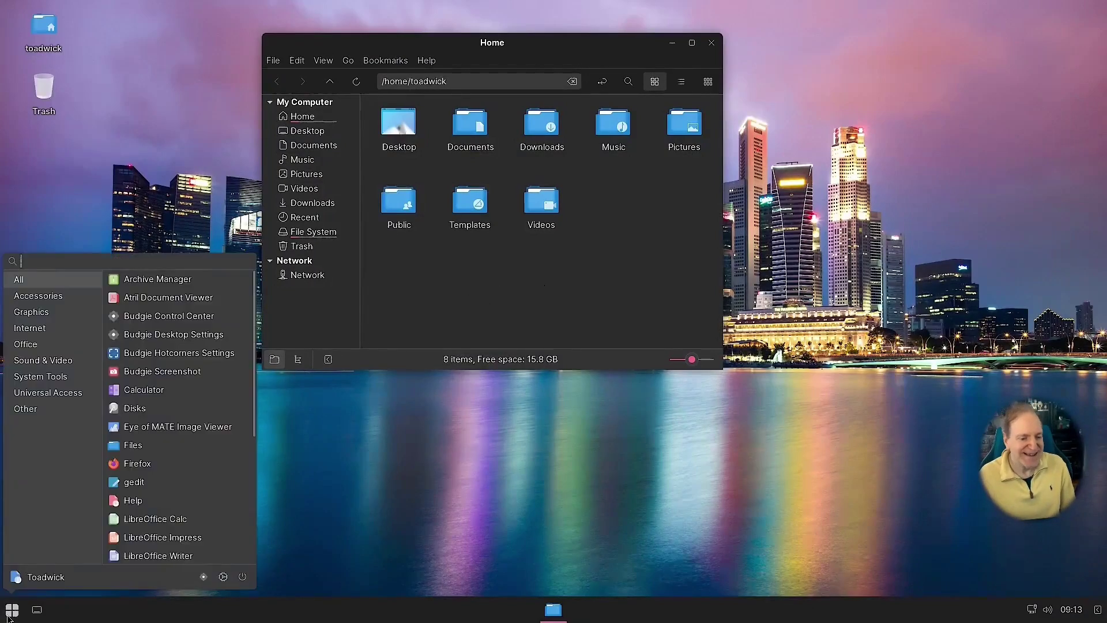
click(45, 360)
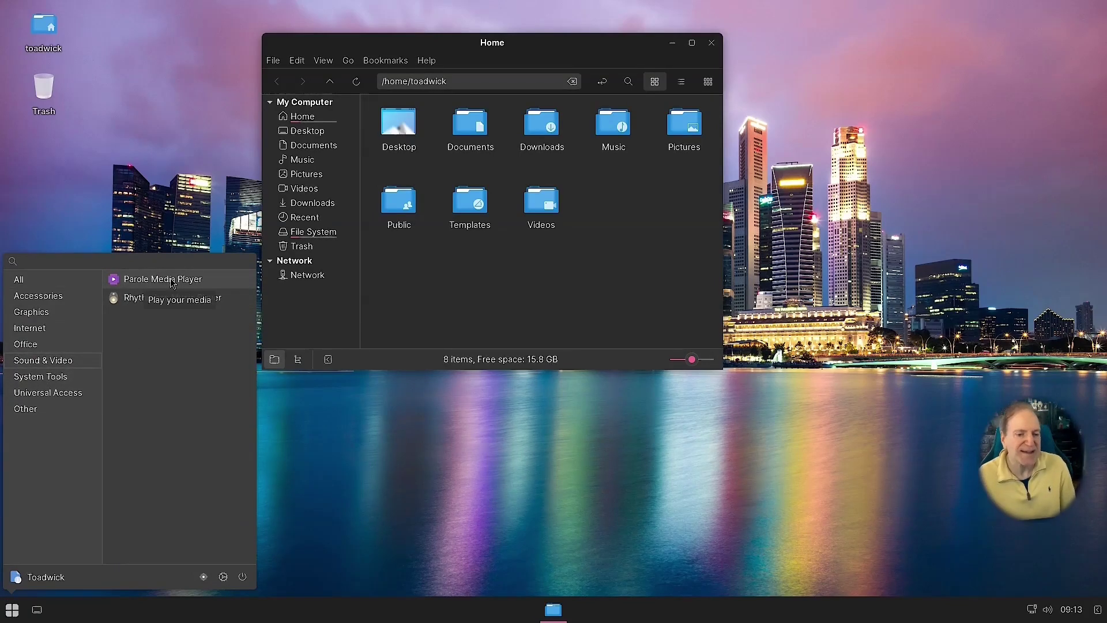
click(35, 378)
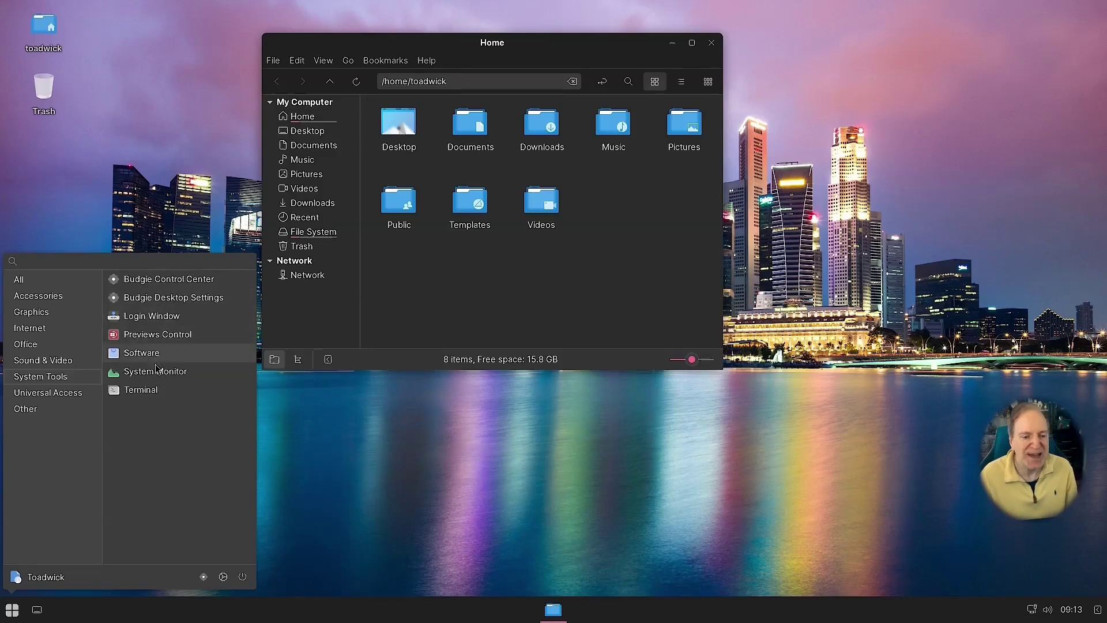
click(176, 284)
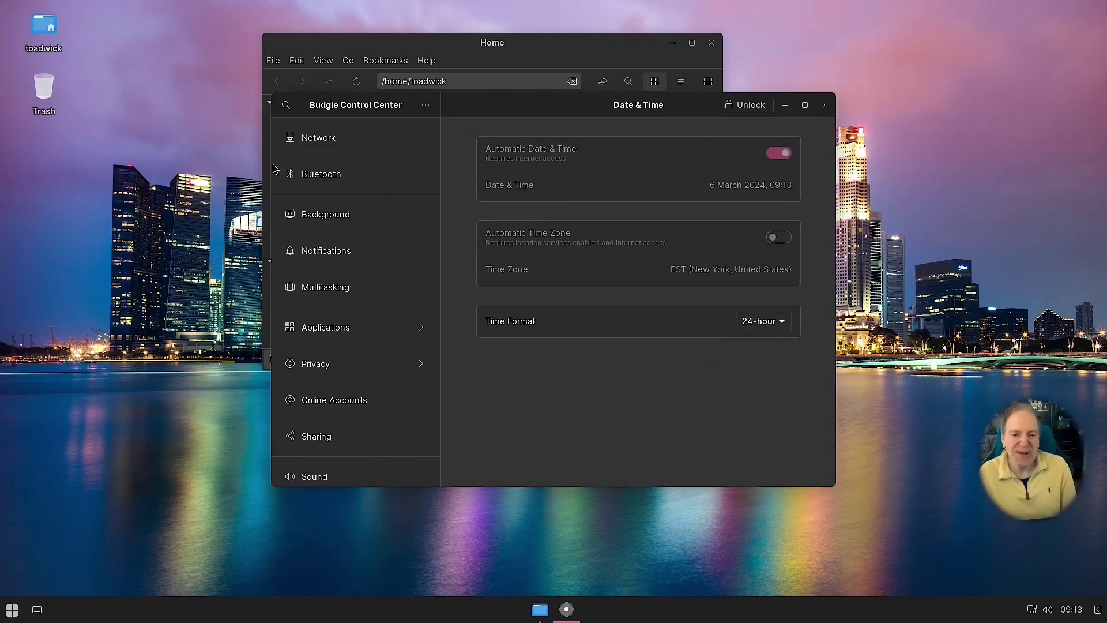
Look through the Network, Bluetooth and Background settings, moving the control center window slightly aside
click(319, 138)
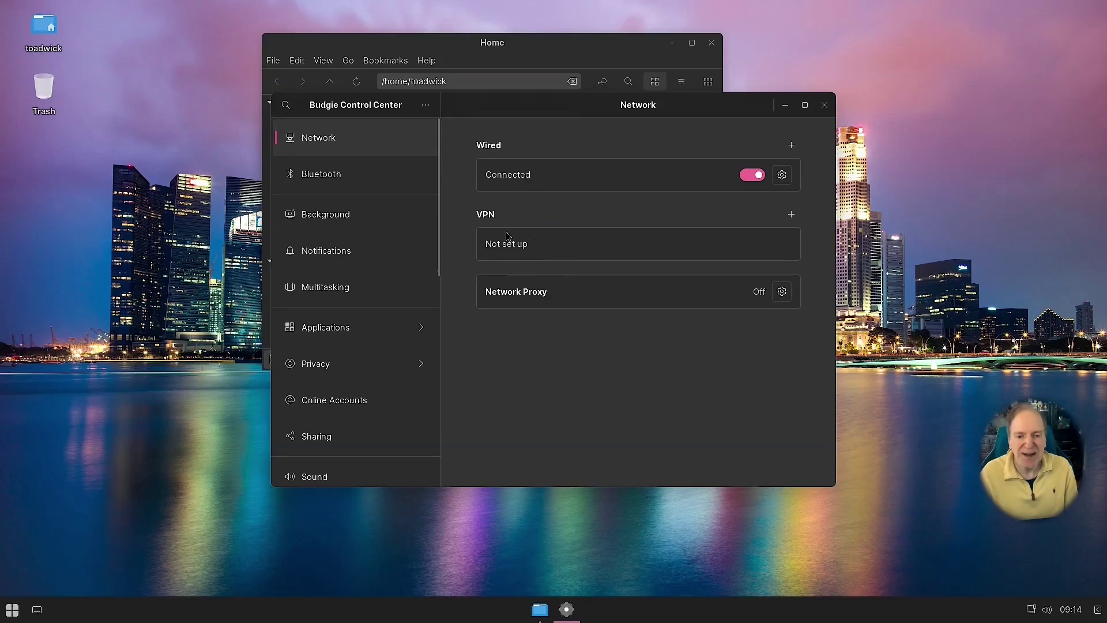
click(317, 179)
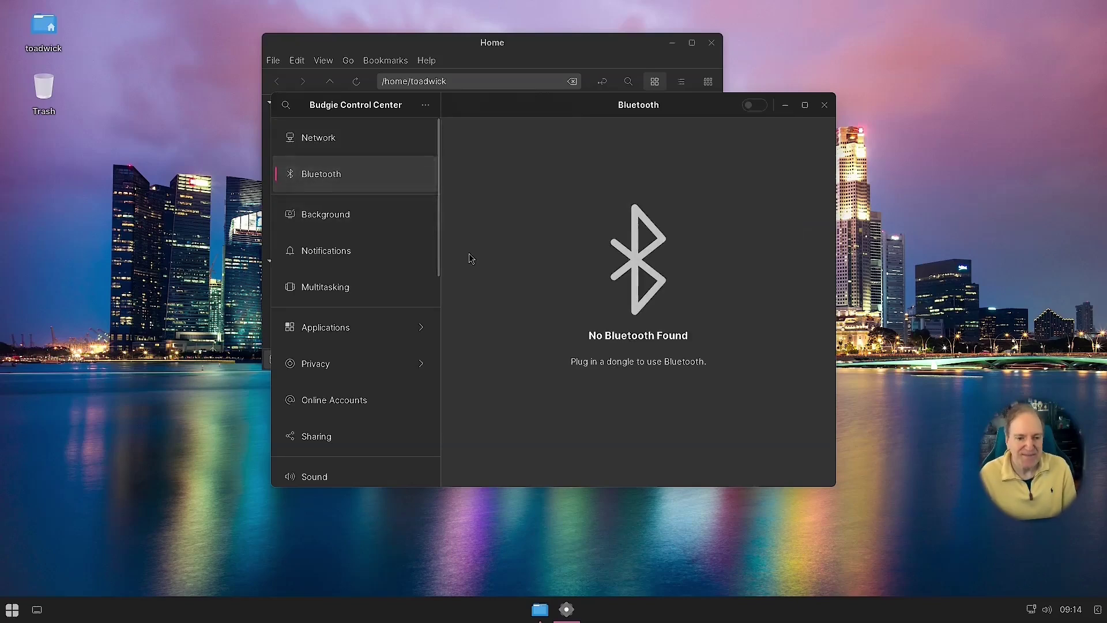
click(306, 218)
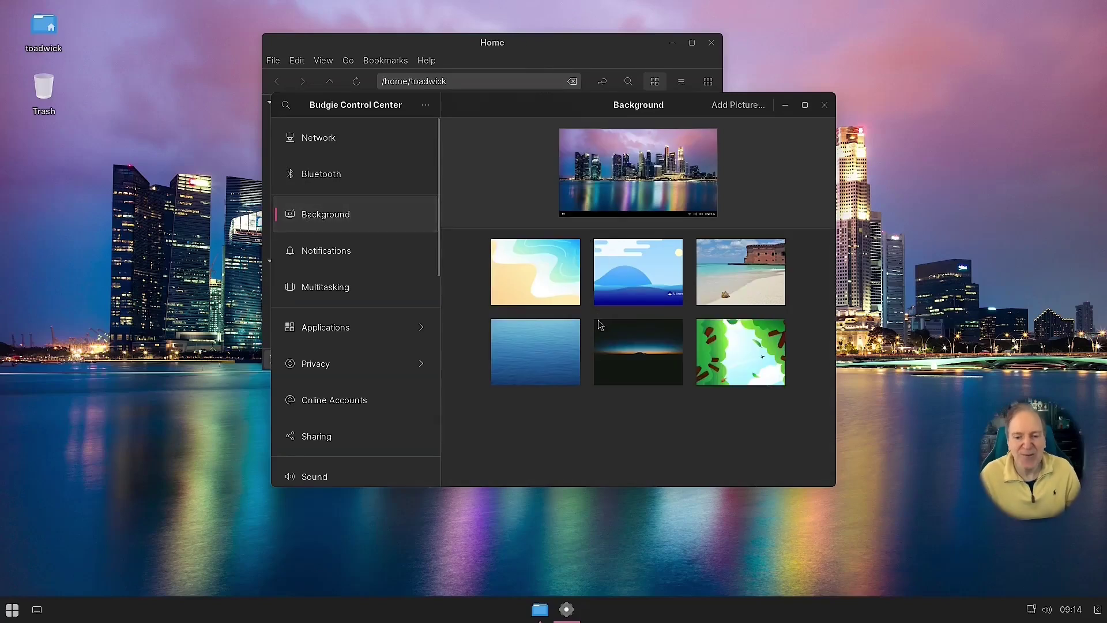
drag(556, 110, 485, 114)
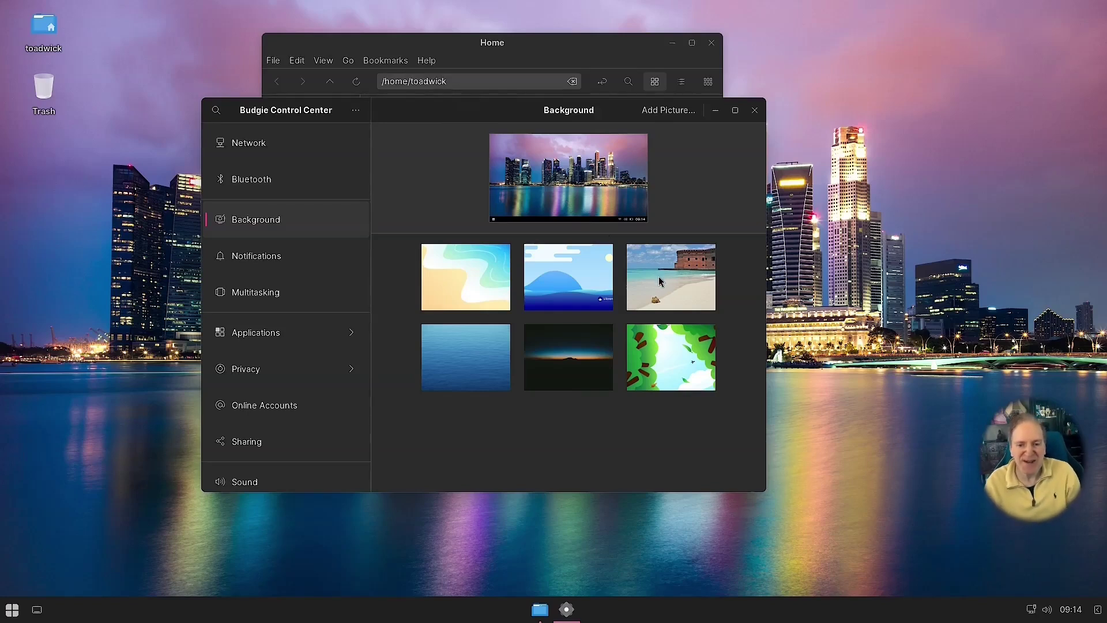
Review the Notifications settings and the Multitasking settings down to the multi-monitor workspace options
click(300, 259)
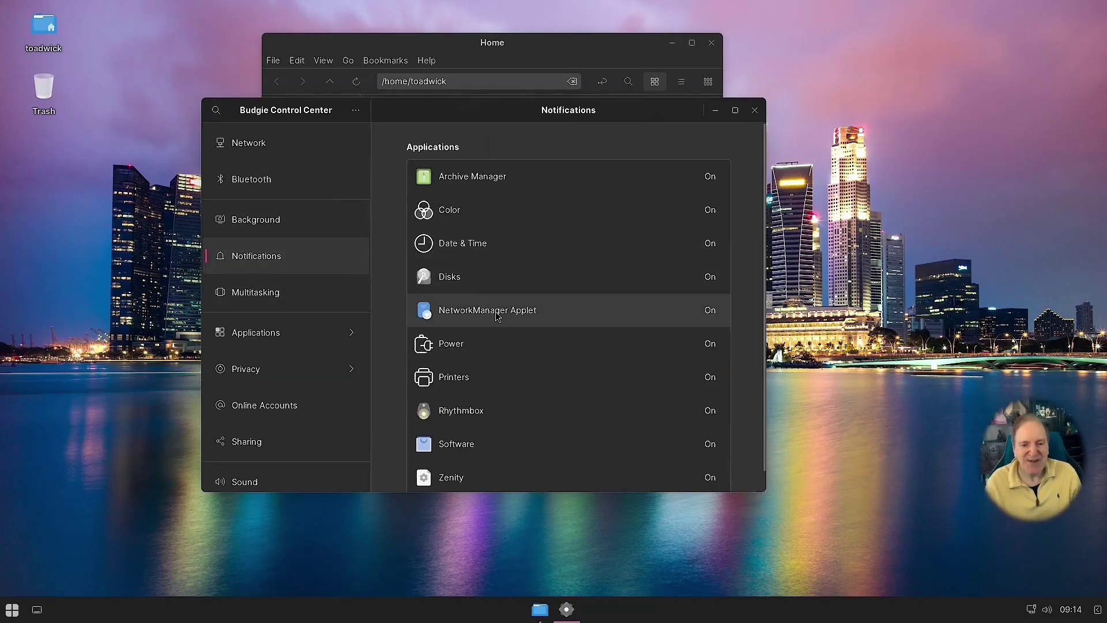
click(277, 297)
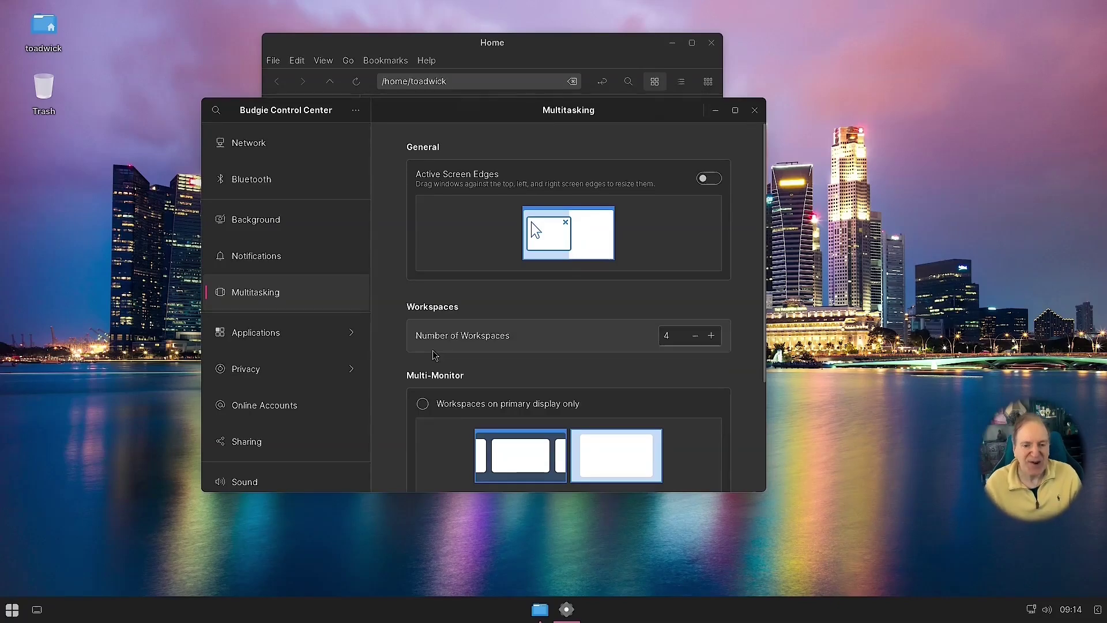
scroll(438, 363, down, 1)
scroll(451, 399, down, 3)
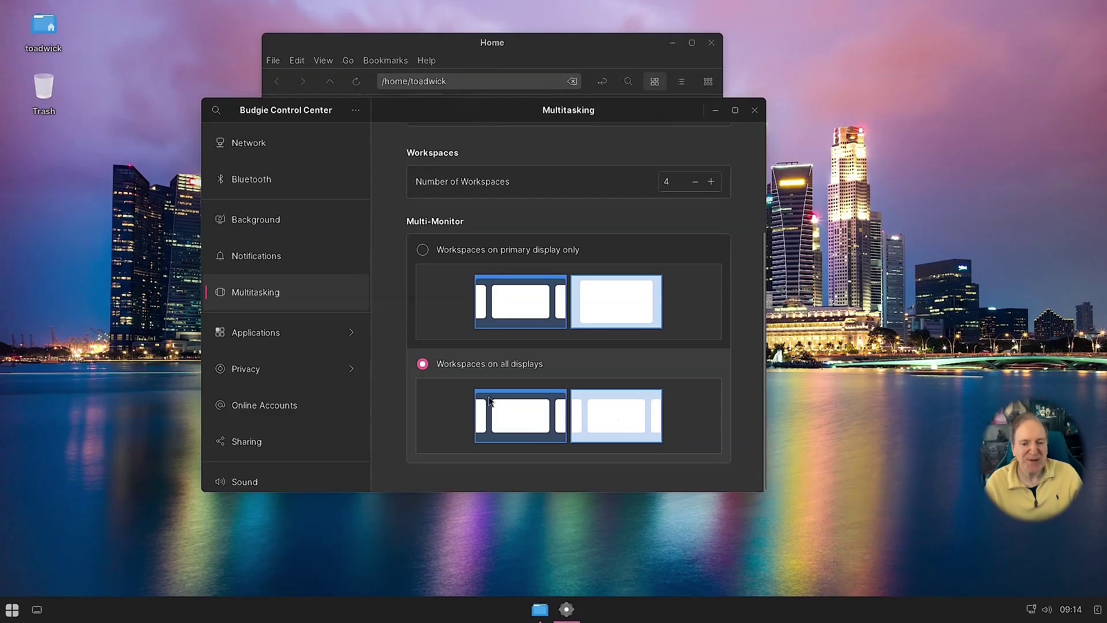
View Calculator's entry in the Applications settings, and the Location Services and File History & Trash privacy pages
click(274, 338)
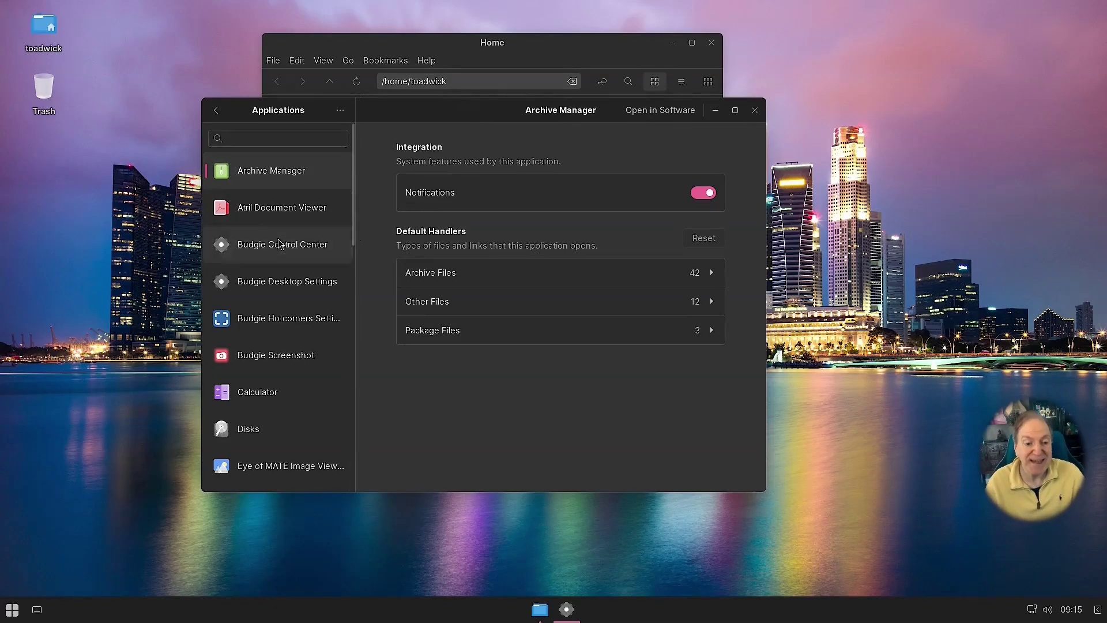
click(271, 392)
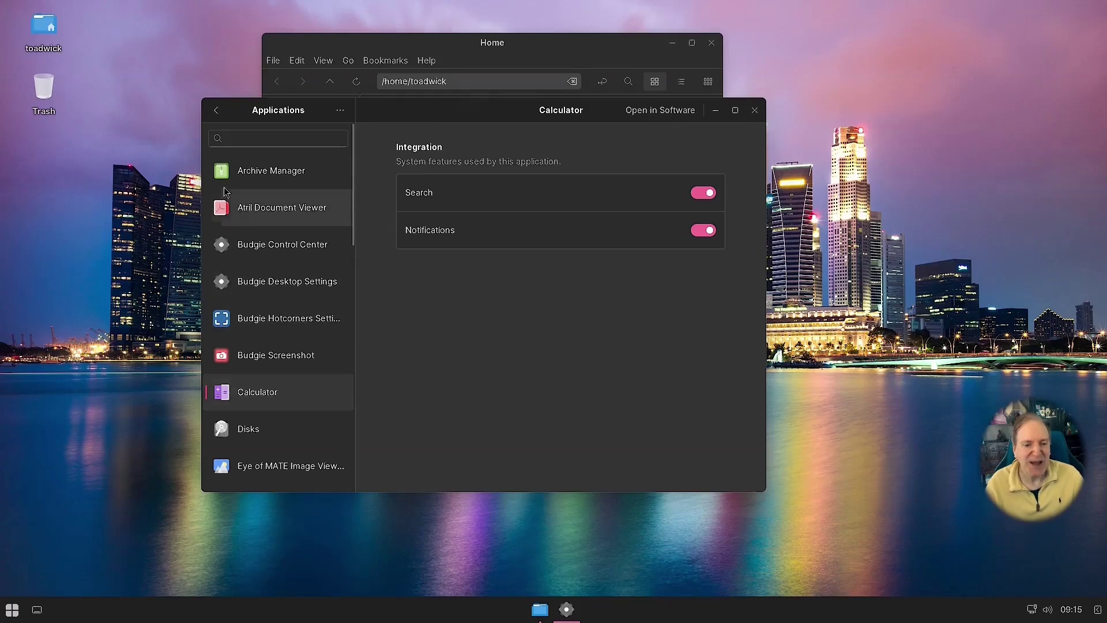
click(217, 110)
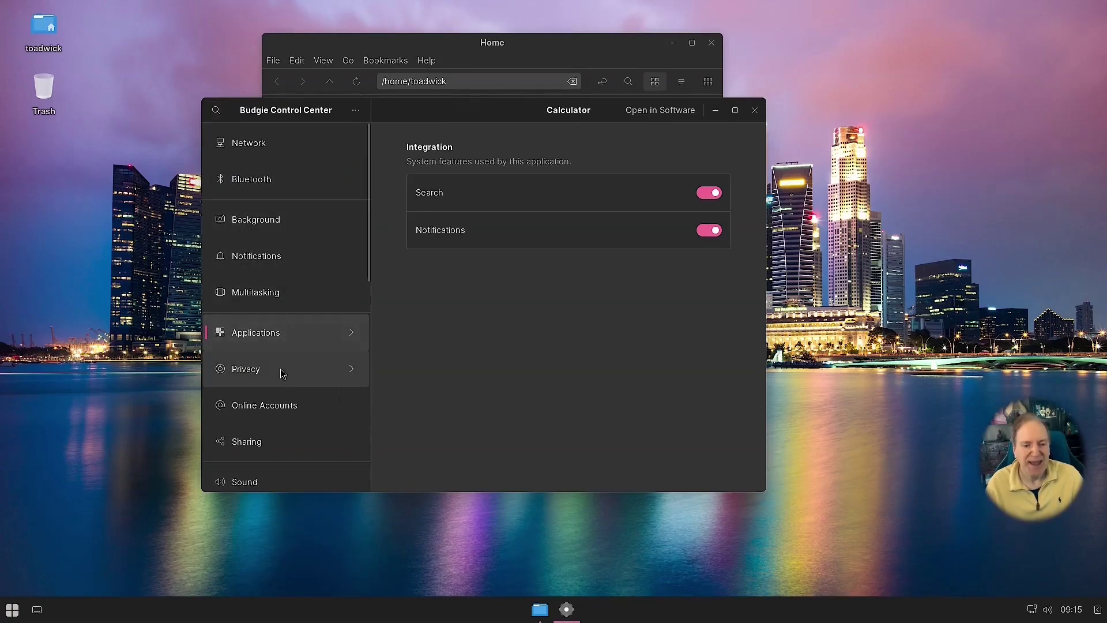
click(255, 374)
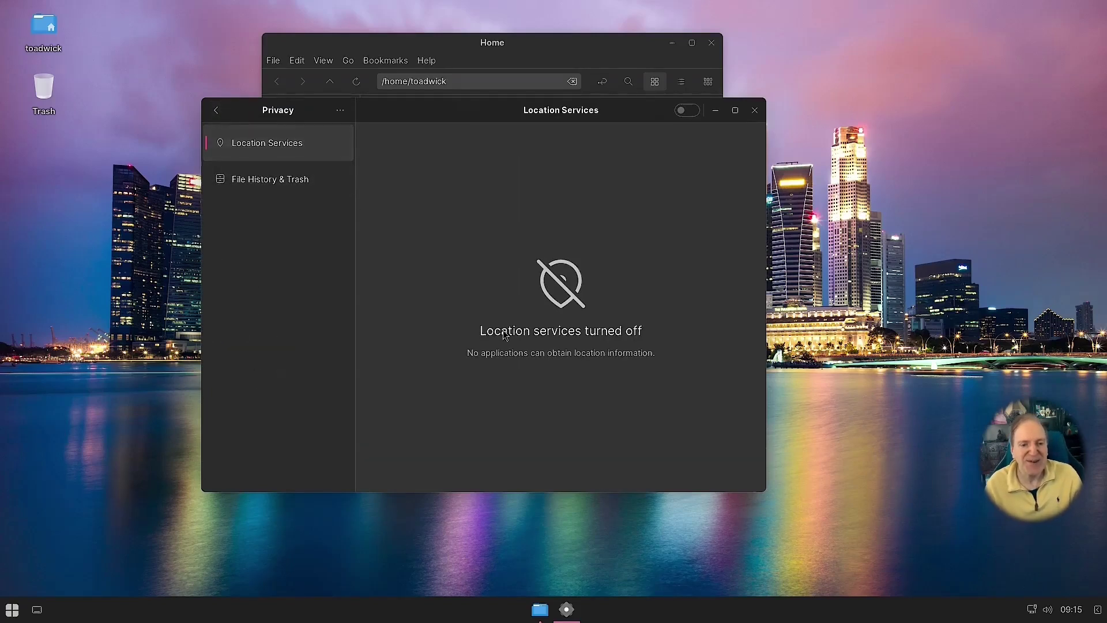
click(274, 191)
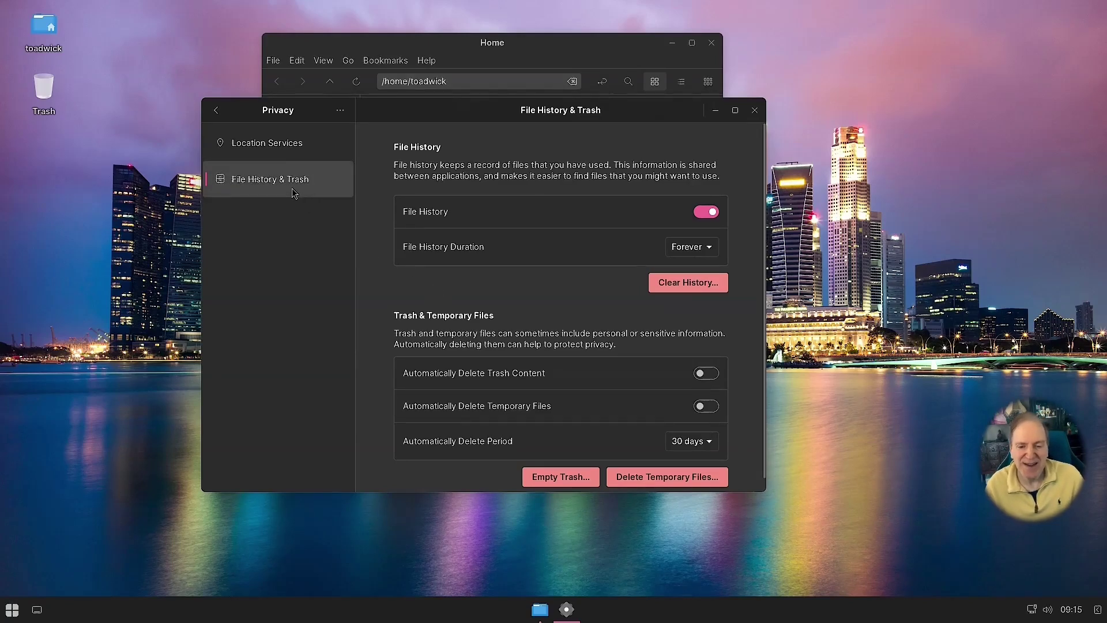
click(219, 113)
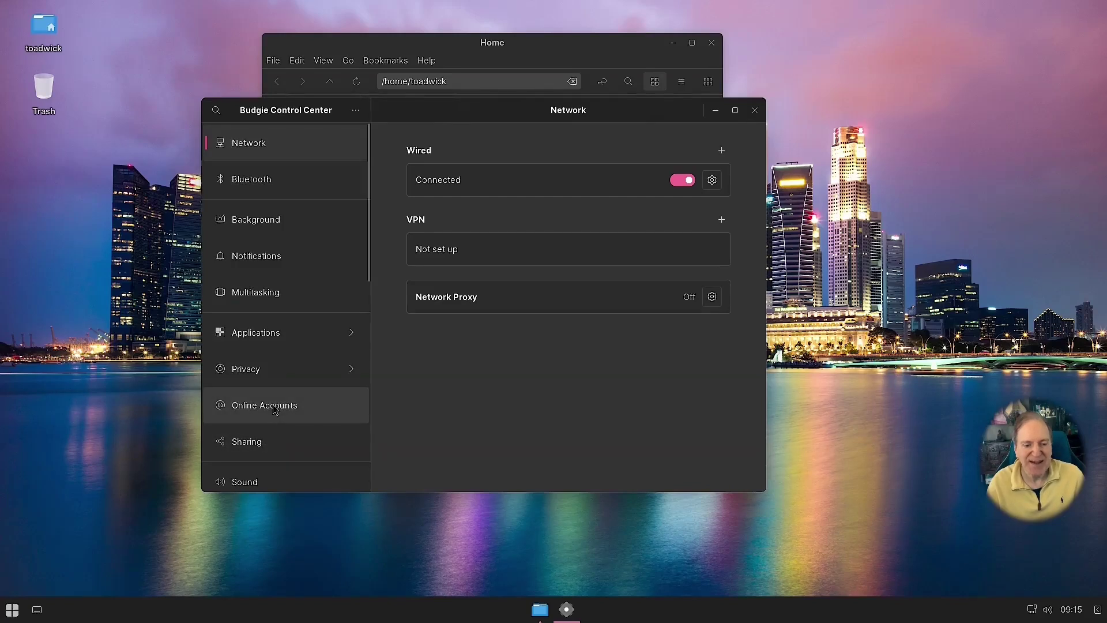
Look at the available Online Accounts providers and the Sharing settings
click(275, 407)
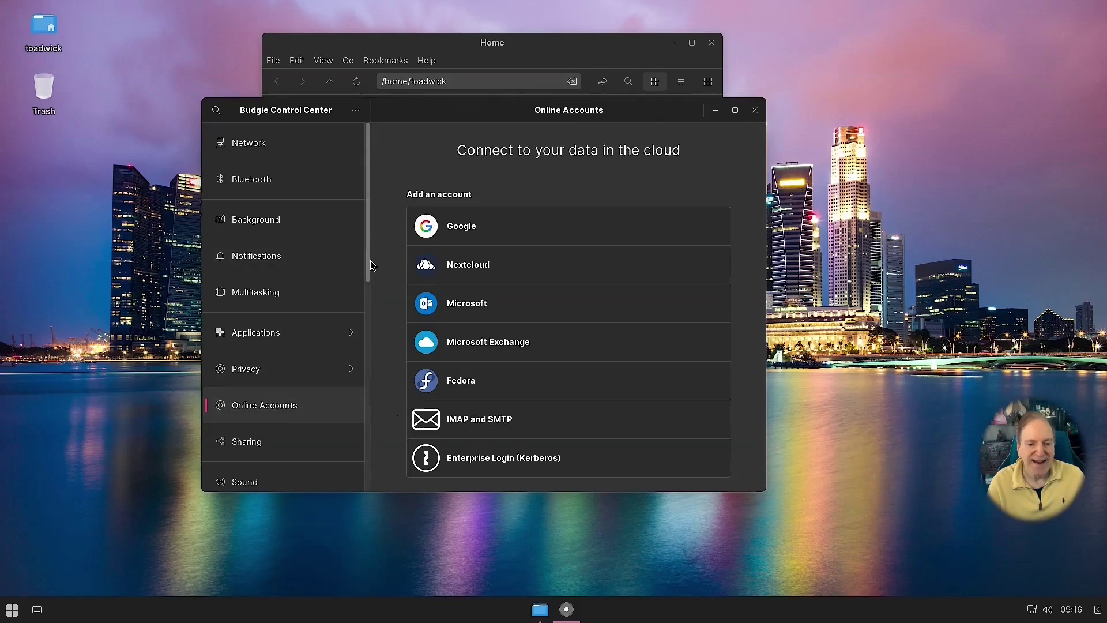
scroll(372, 265, down, 5)
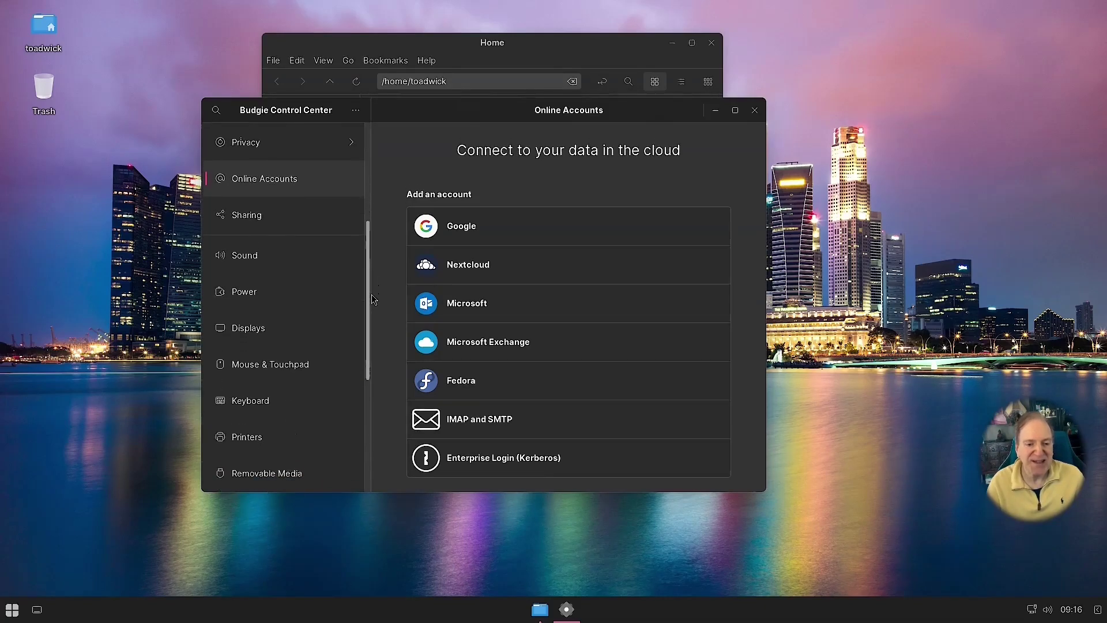
click(234, 190)
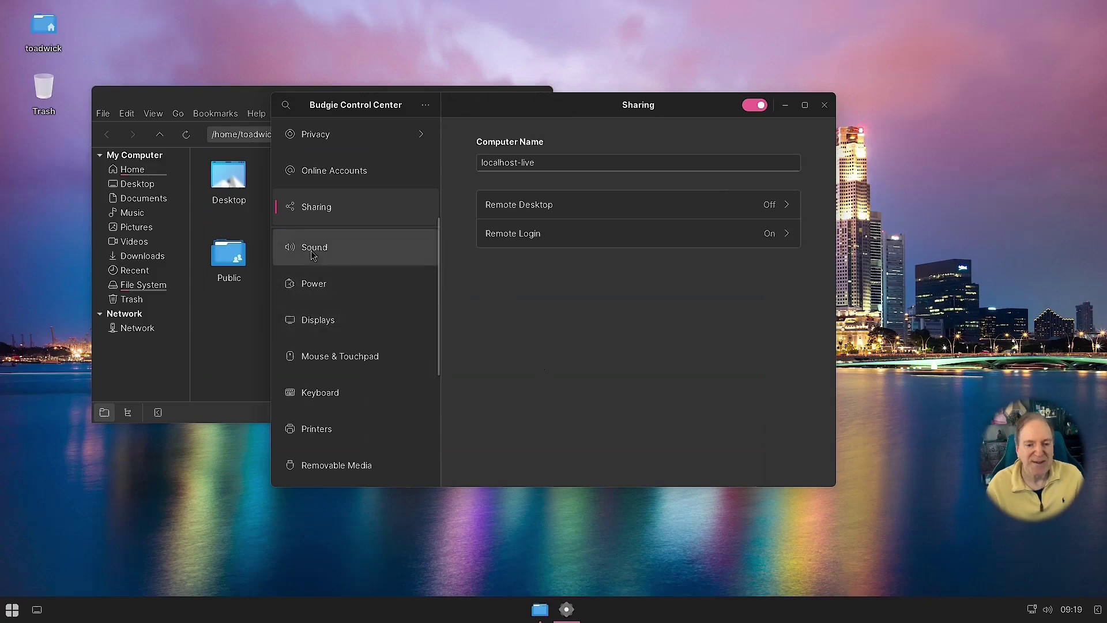
In the Sound settings, try the Bark, Drip, Glass and Sonar alert sounds and set the alert sound to None
click(311, 253)
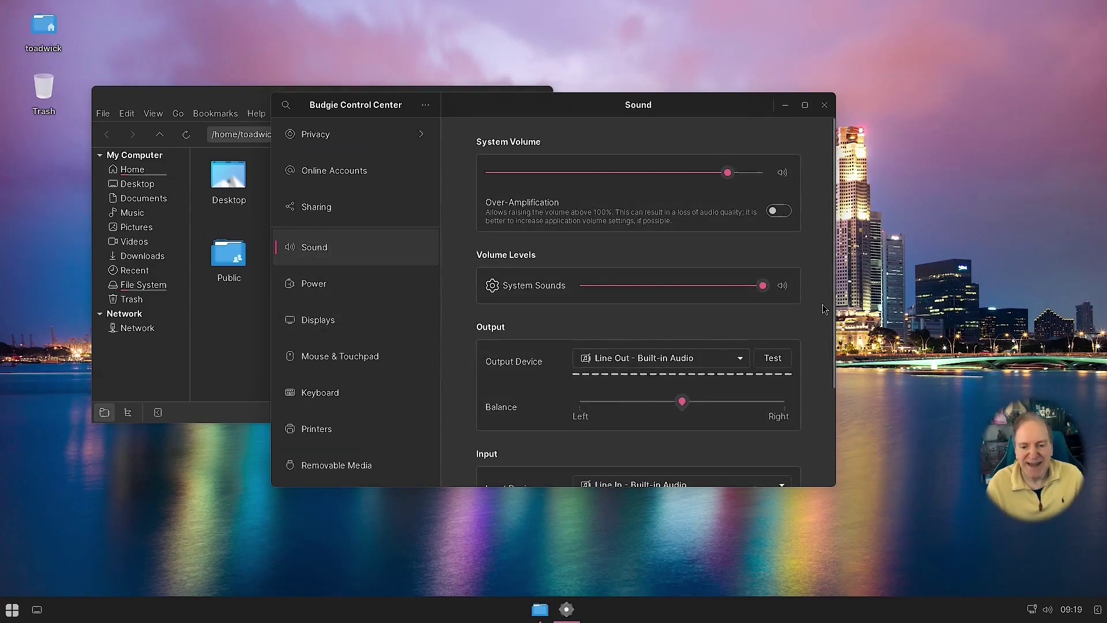
drag(834, 298, 846, 407)
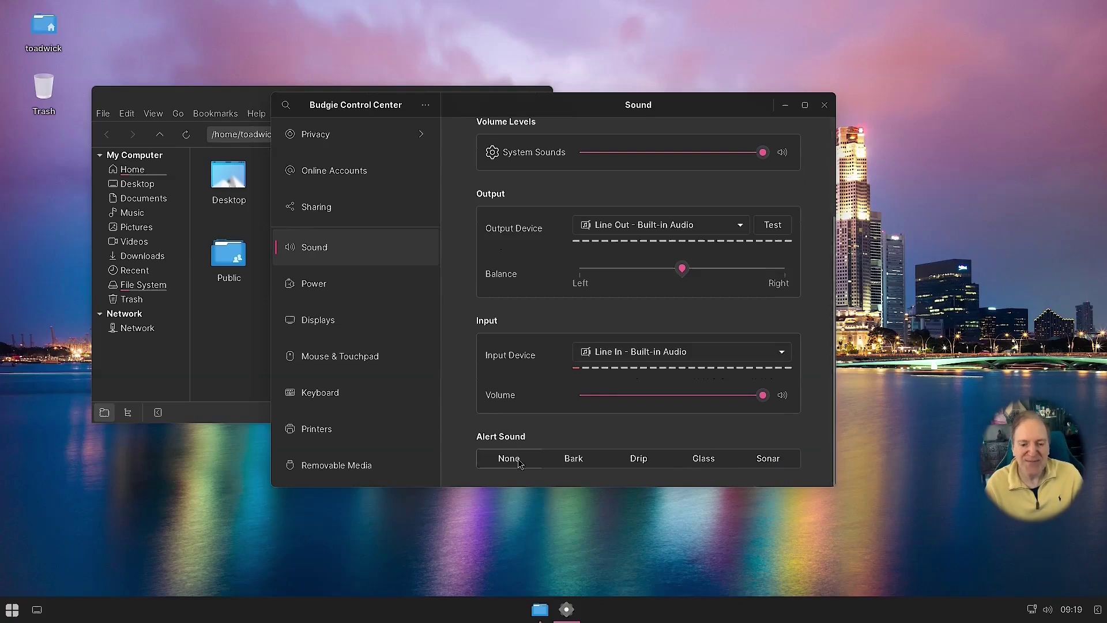
click(574, 460)
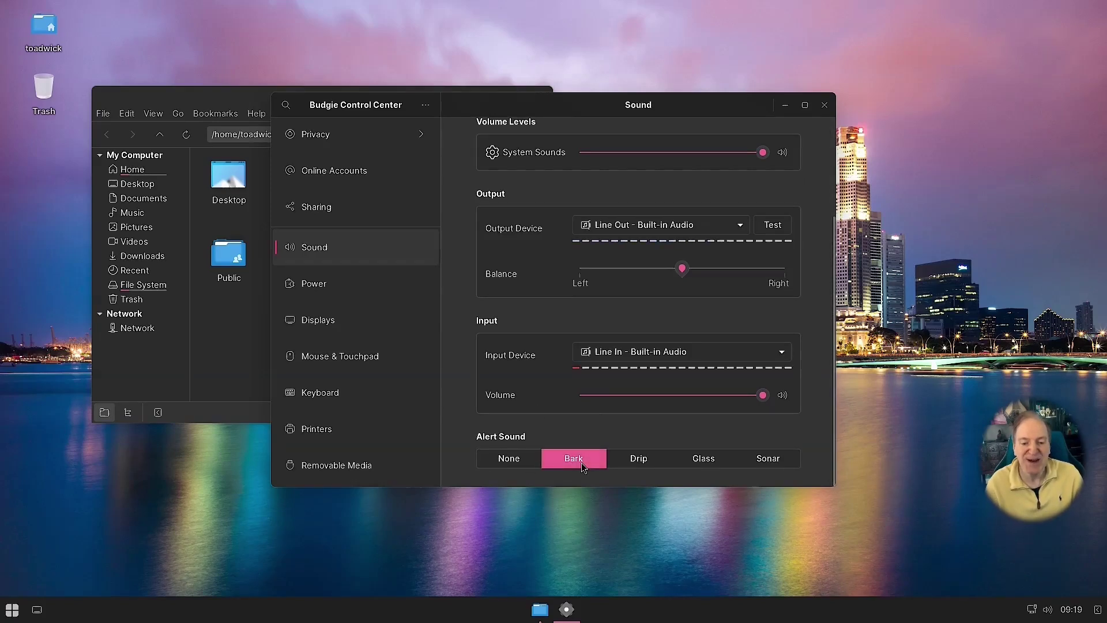
click(639, 461)
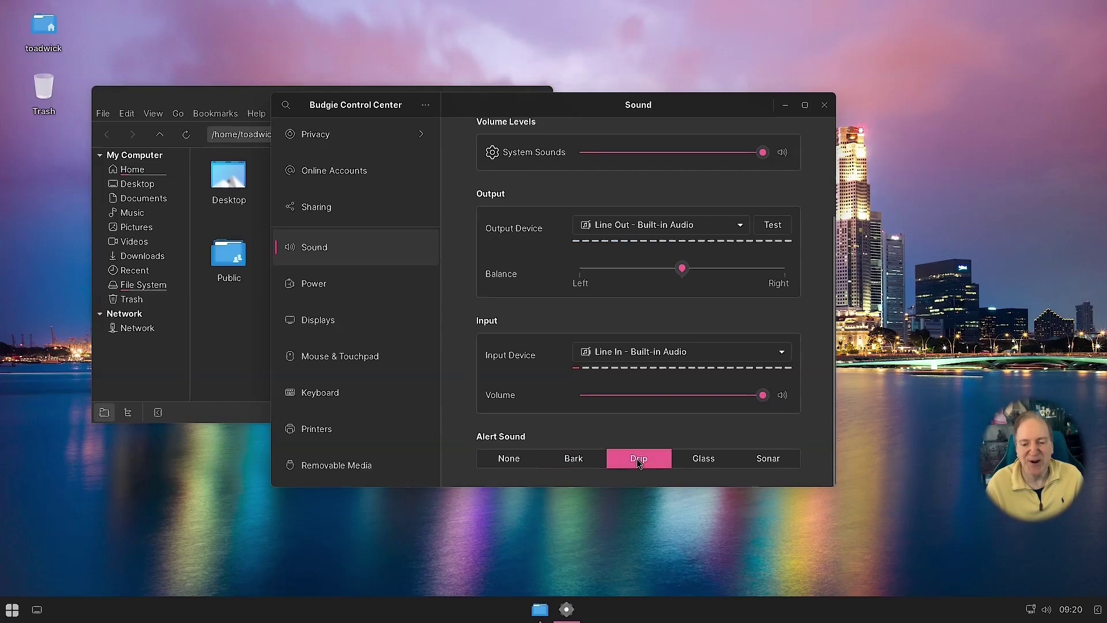
click(716, 461)
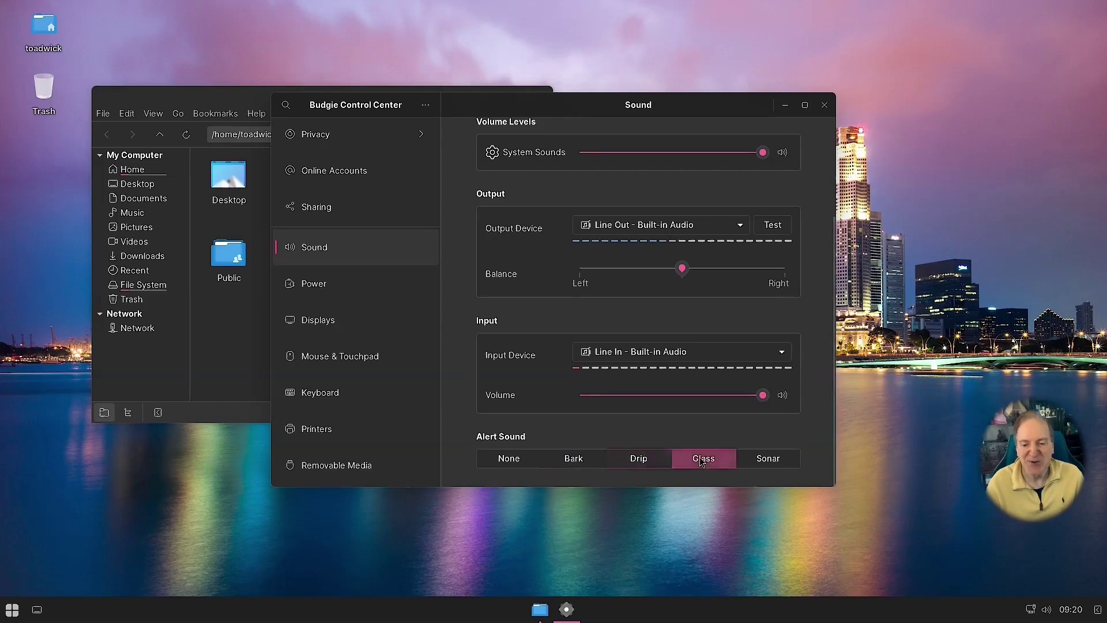
click(774, 461)
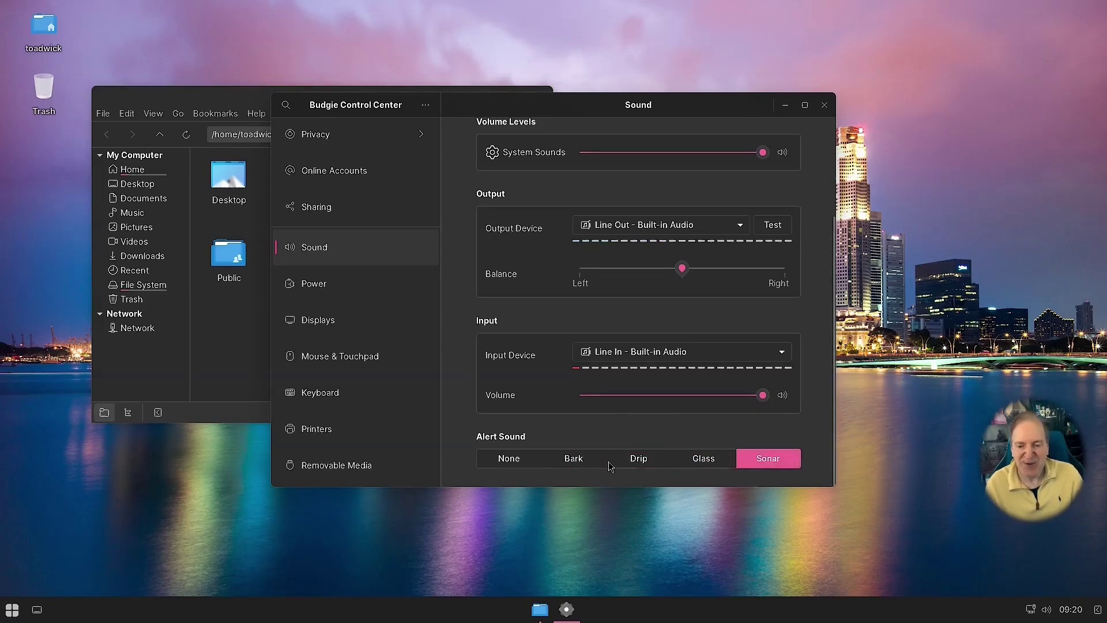
click(509, 459)
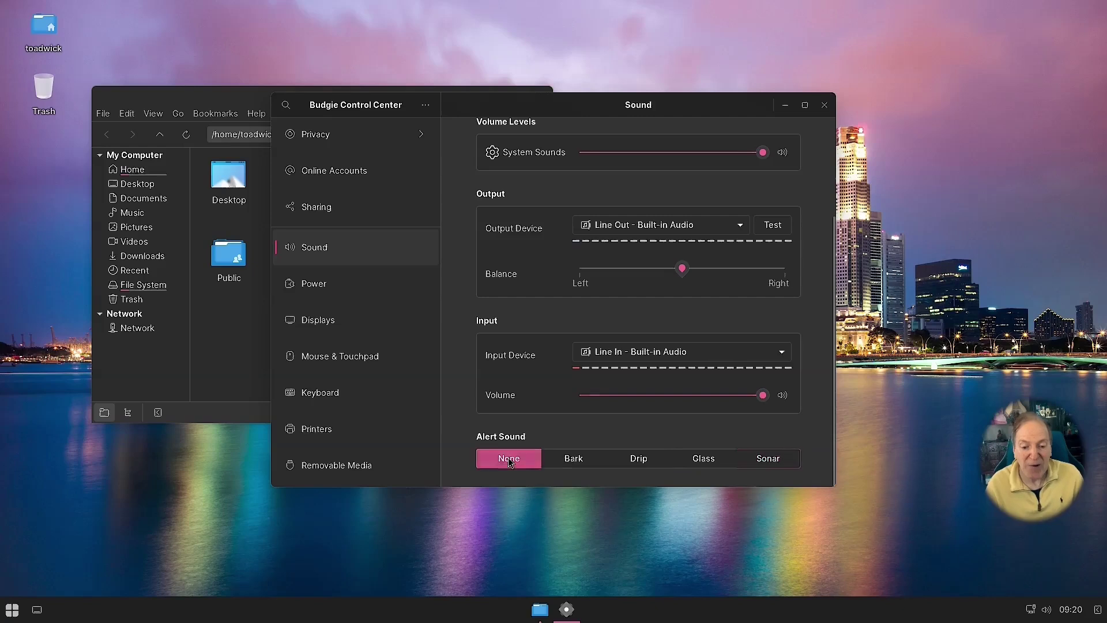
In the Power settings, set the Screen Blank time to 15 minutes
click(320, 288)
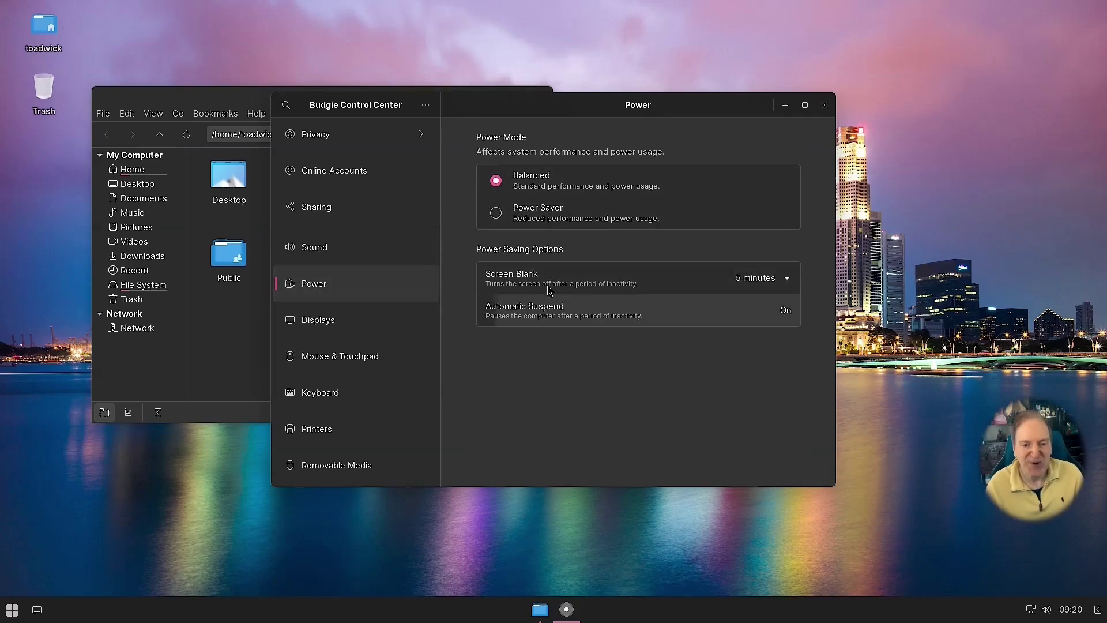
click(785, 277)
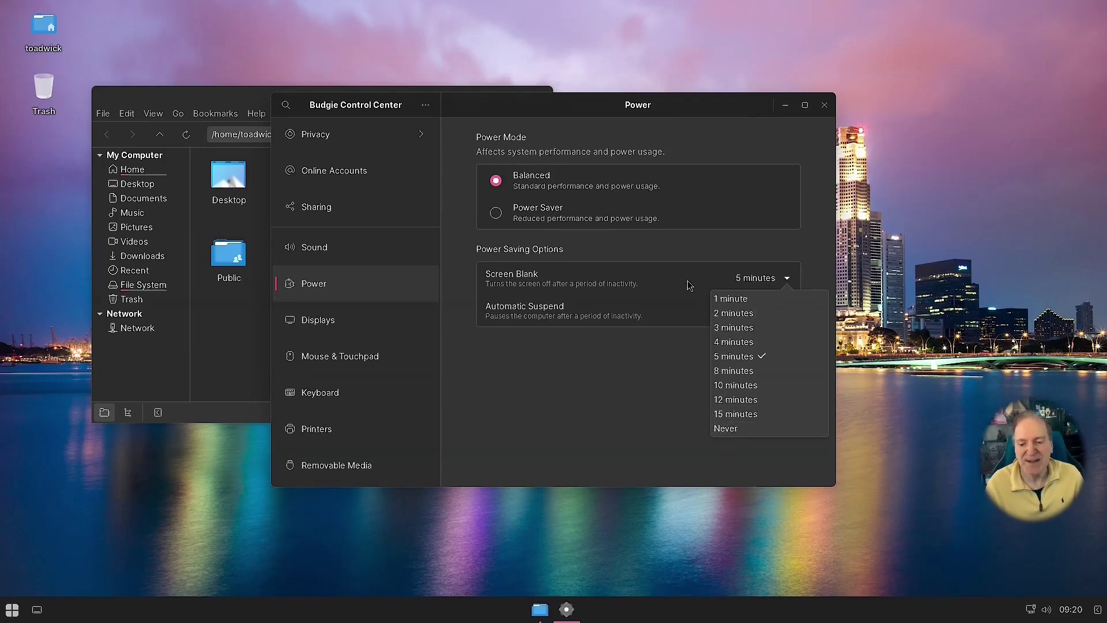
click(728, 414)
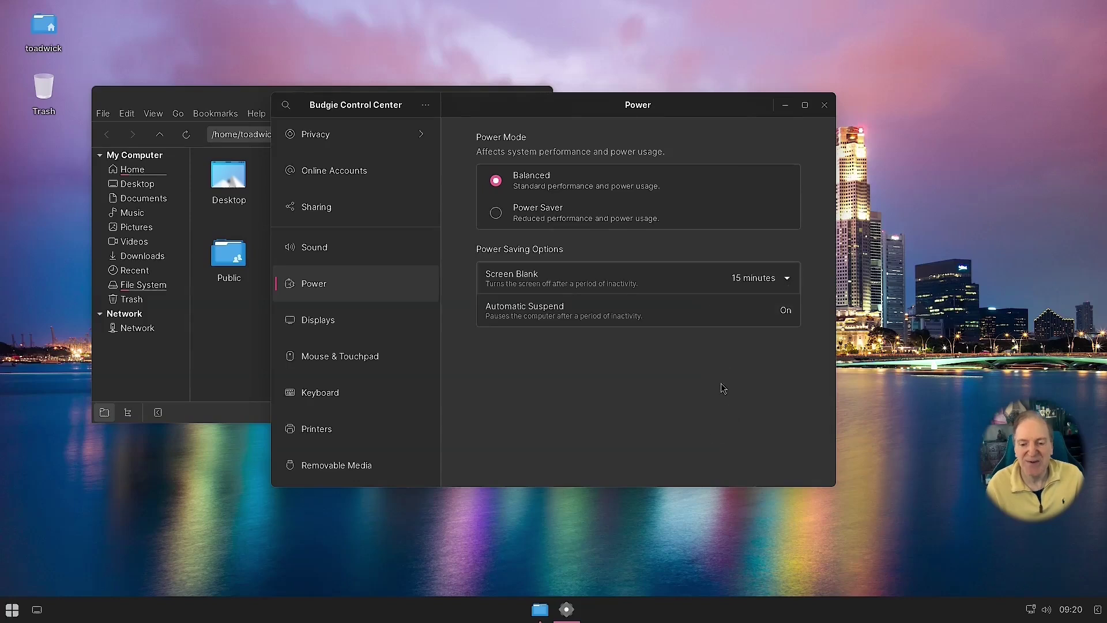
Keep Automatic Suspend enabled when idle and set its delay to 1 hour
click(790, 316)
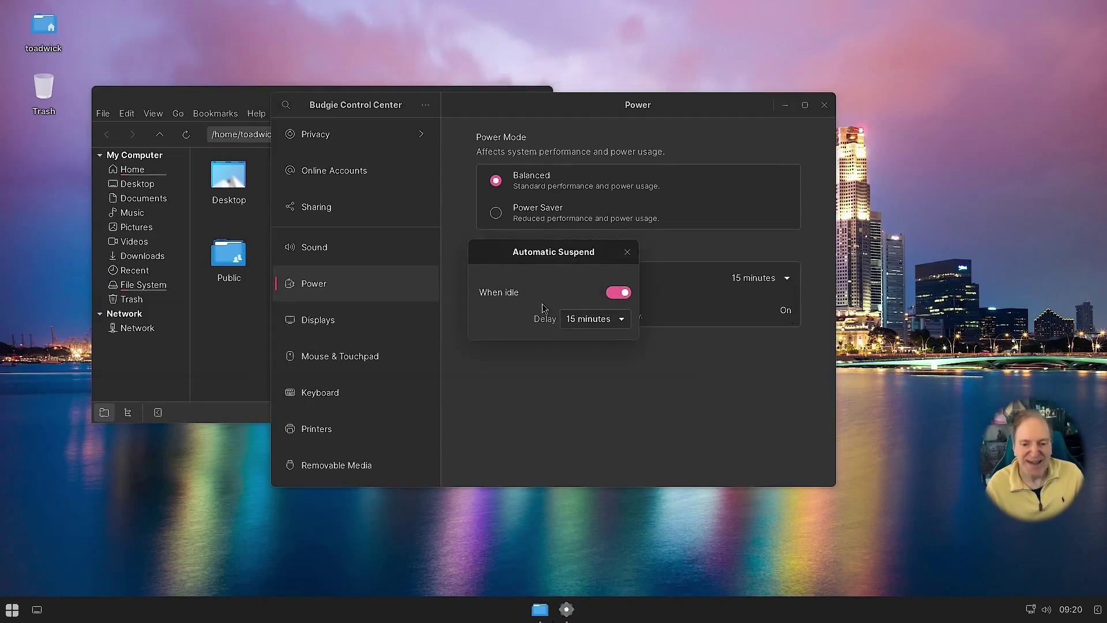
click(614, 292)
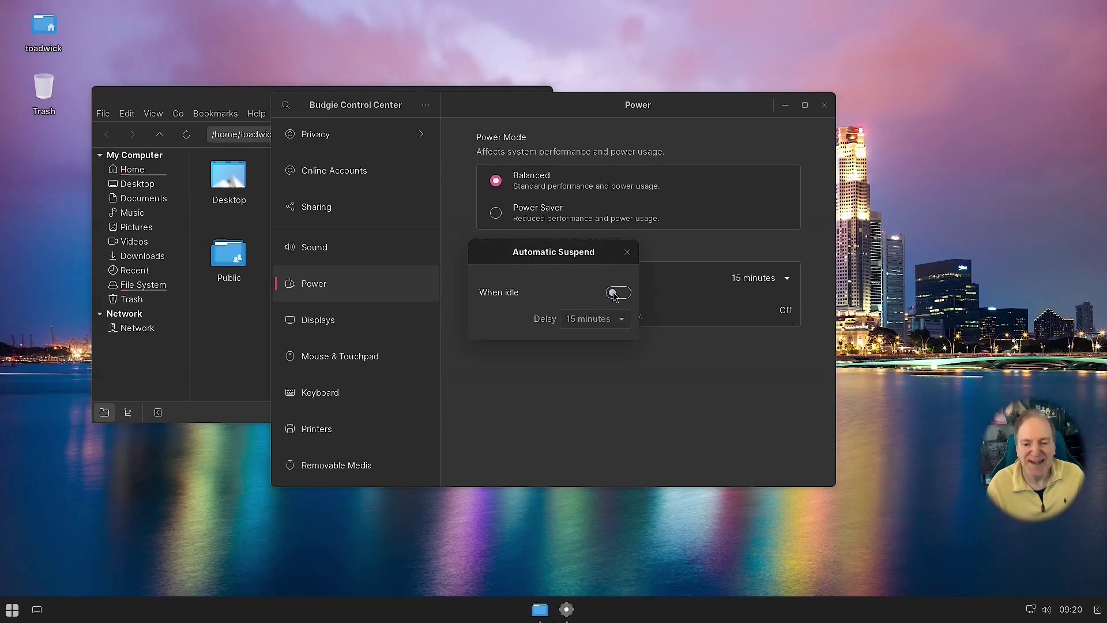
click(618, 292)
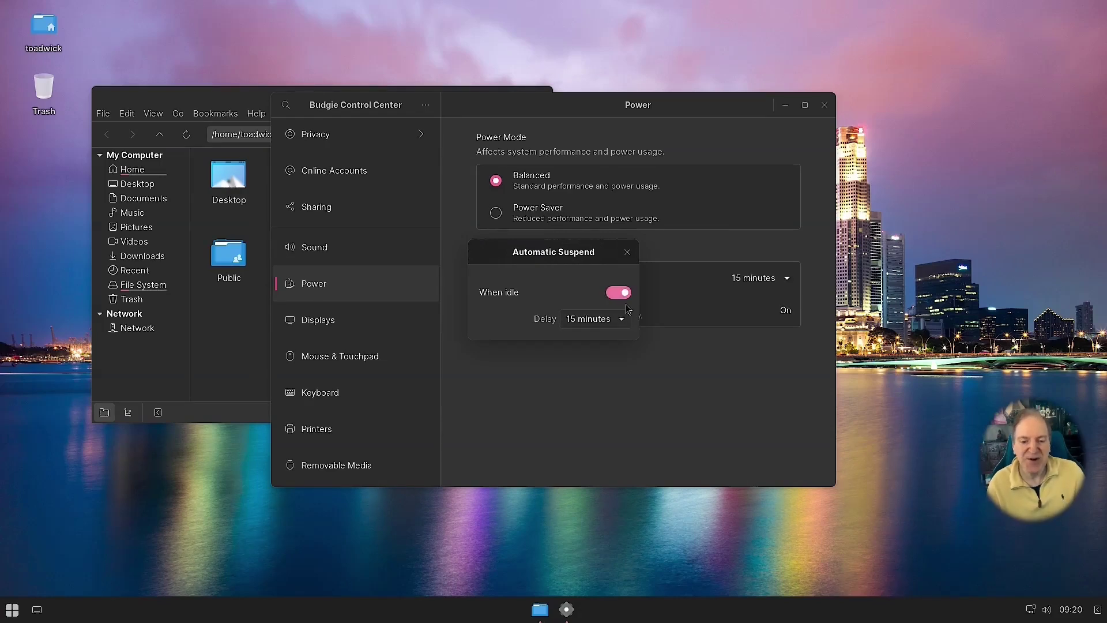
click(620, 323)
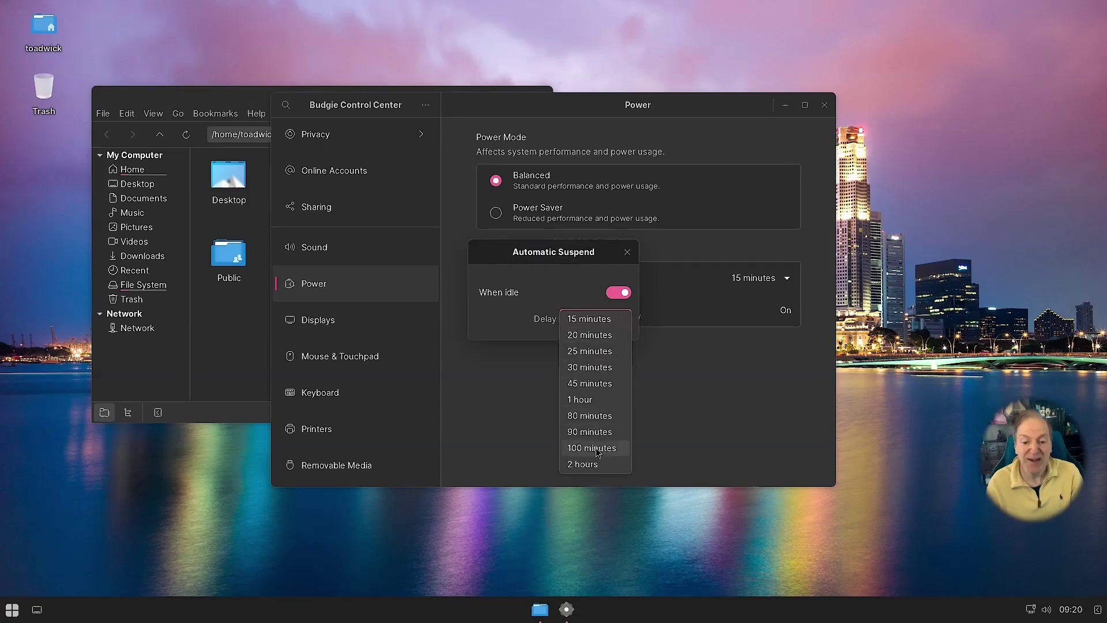
click(591, 401)
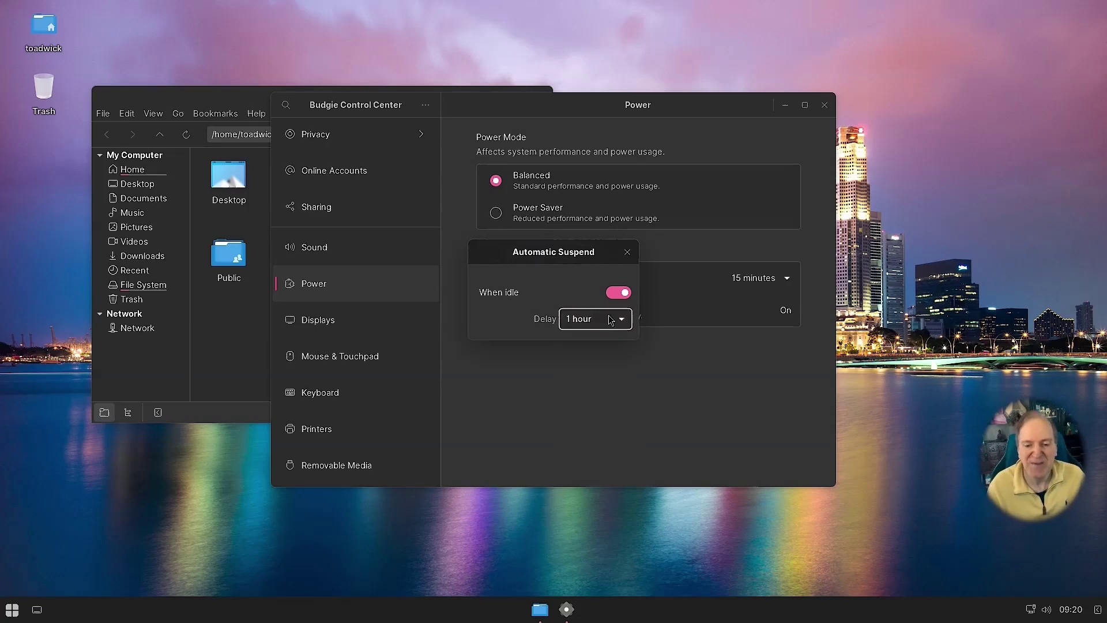
click(627, 252)
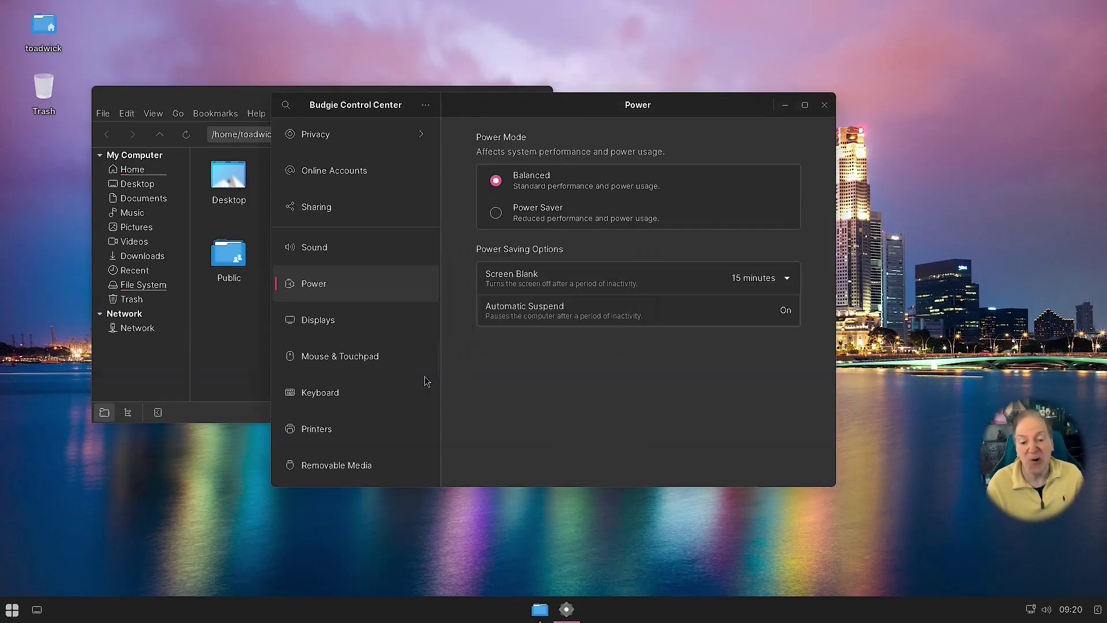
Turn off Automatic Screen Lock in the Displays settings
click(314, 327)
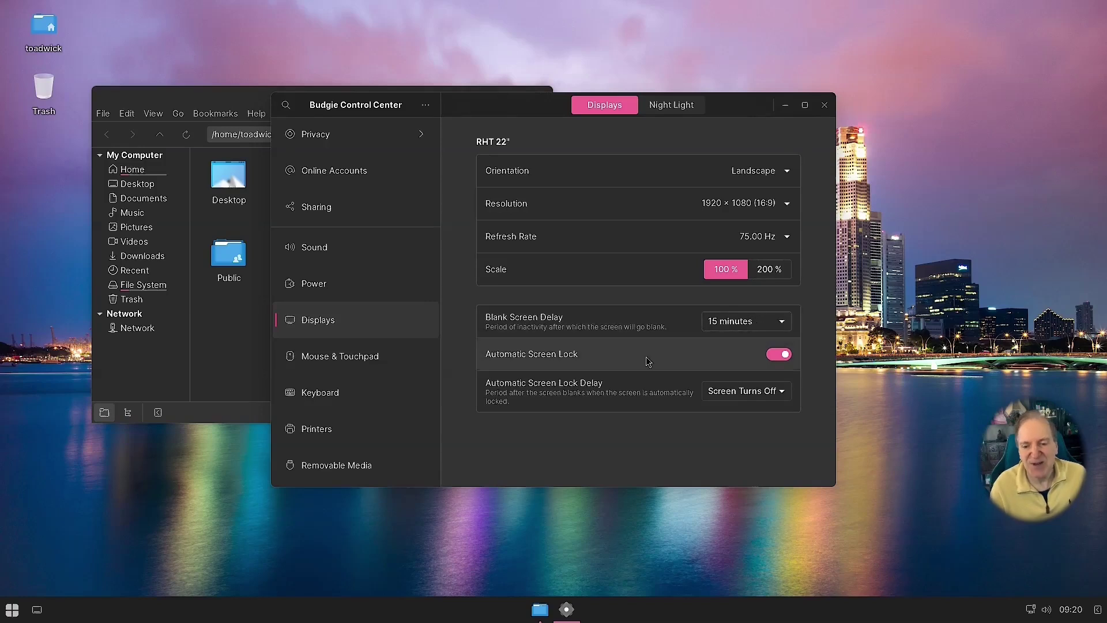
click(777, 356)
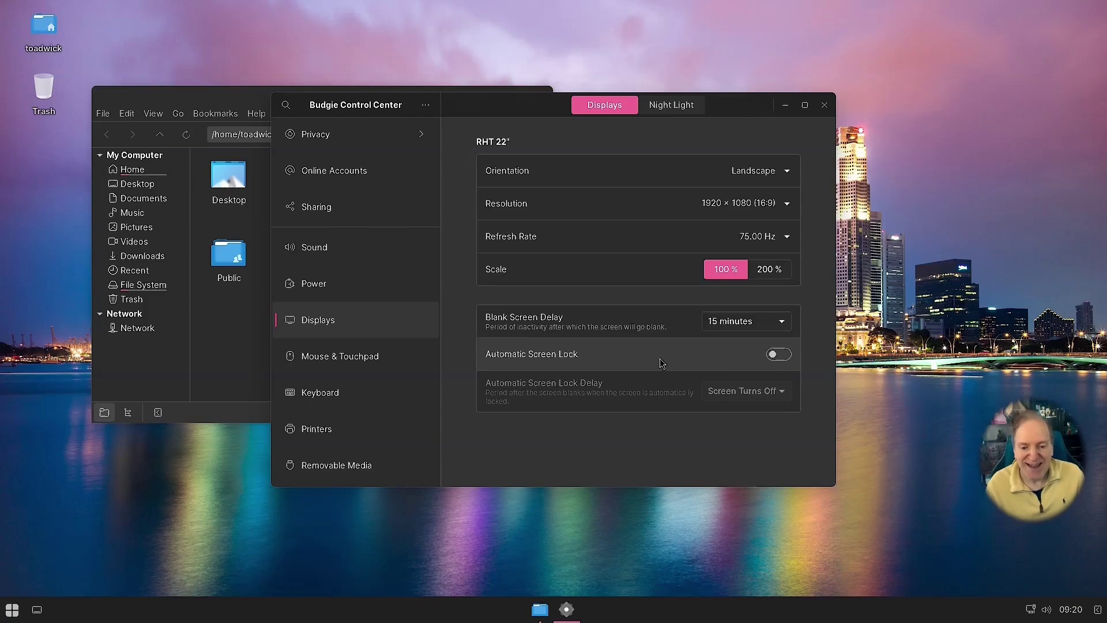
Review the Mouse & Touchpad settings, the Keyboard settings down to Keyboard Shortcuts, and the Printers page
click(342, 355)
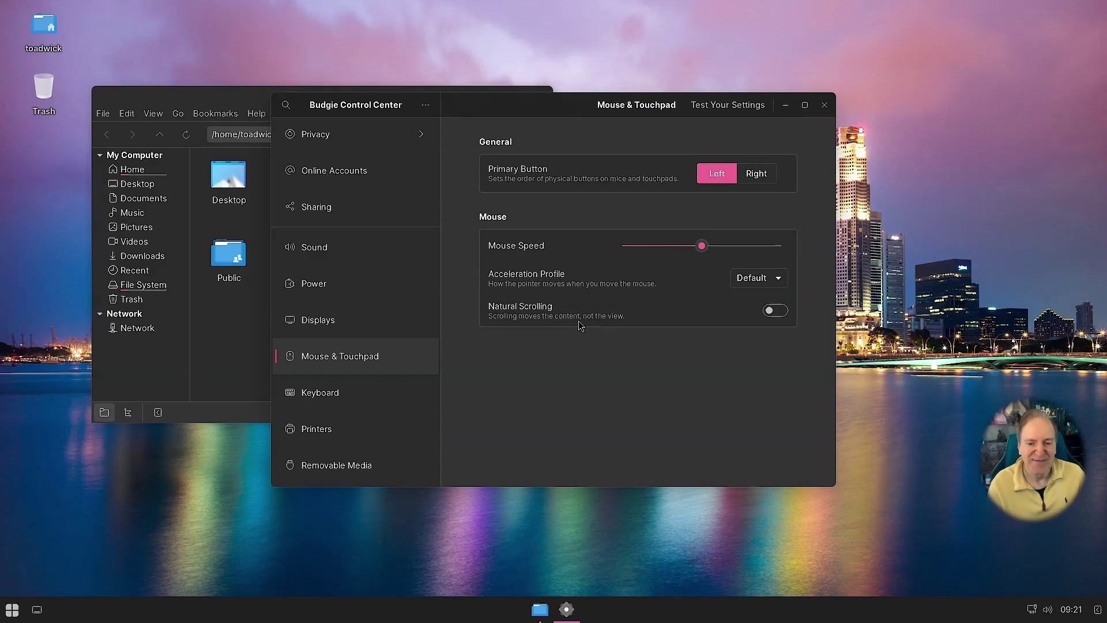
click(322, 397)
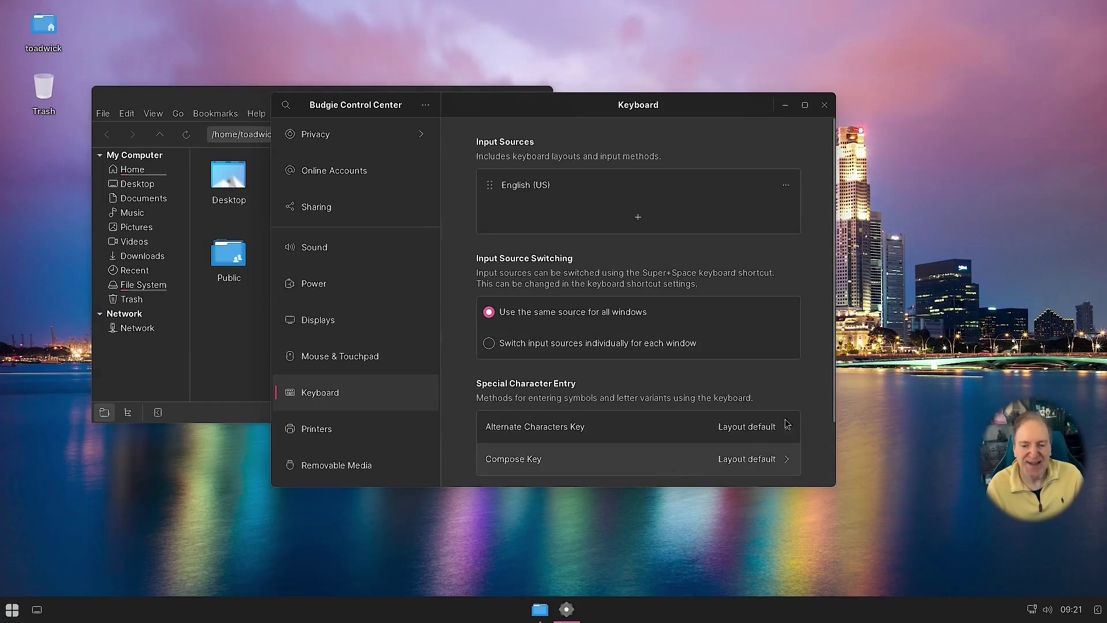
scroll(833, 429, down, 3)
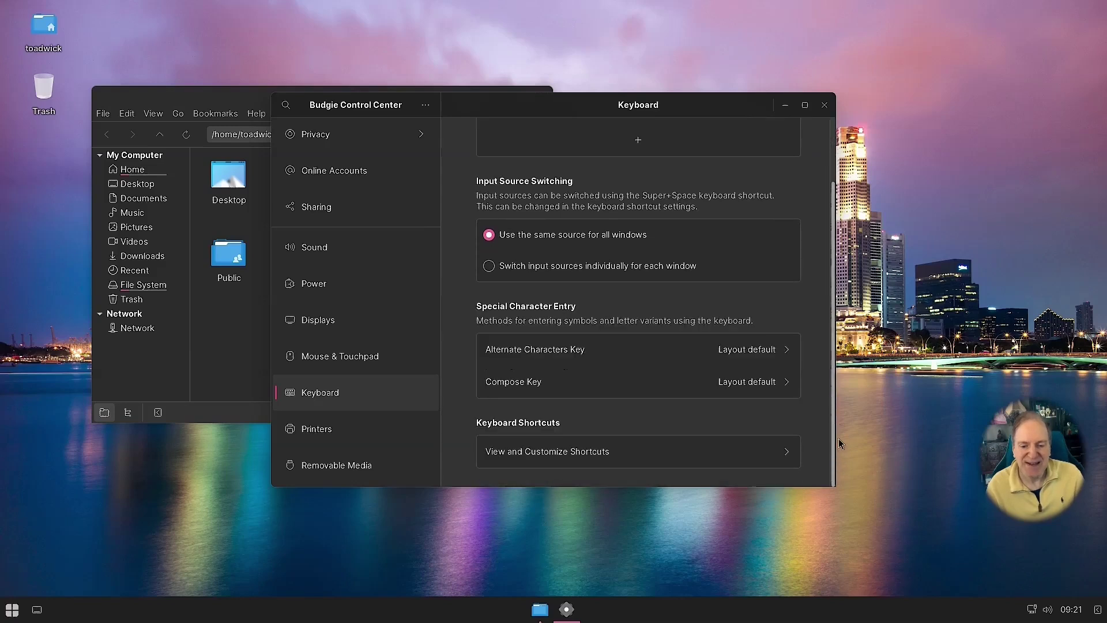
scroll(833, 441, up, 3)
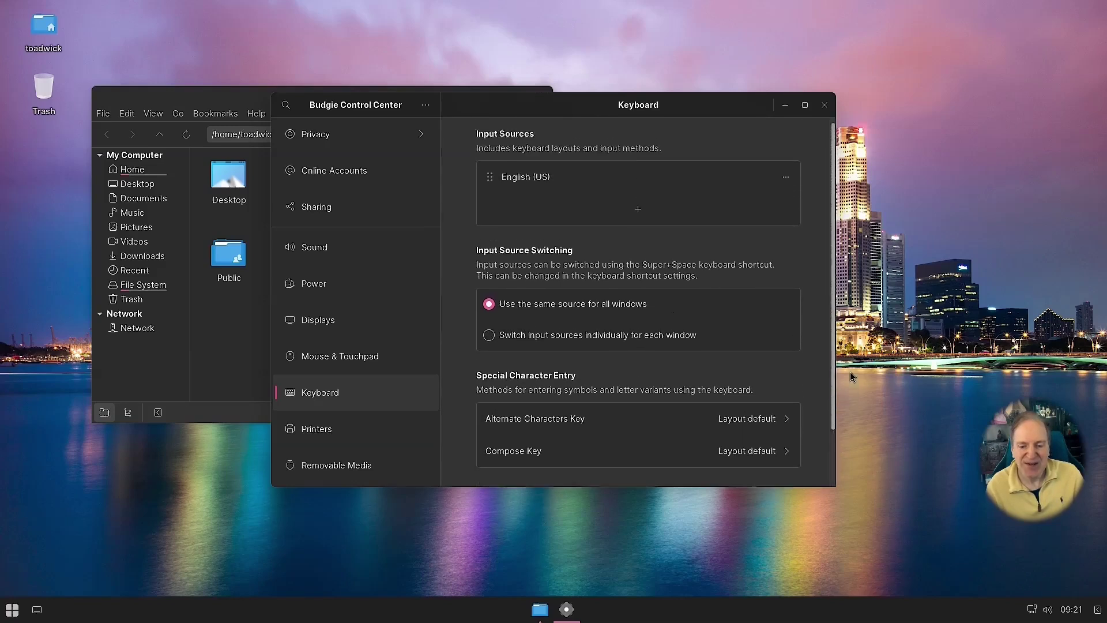
click(327, 432)
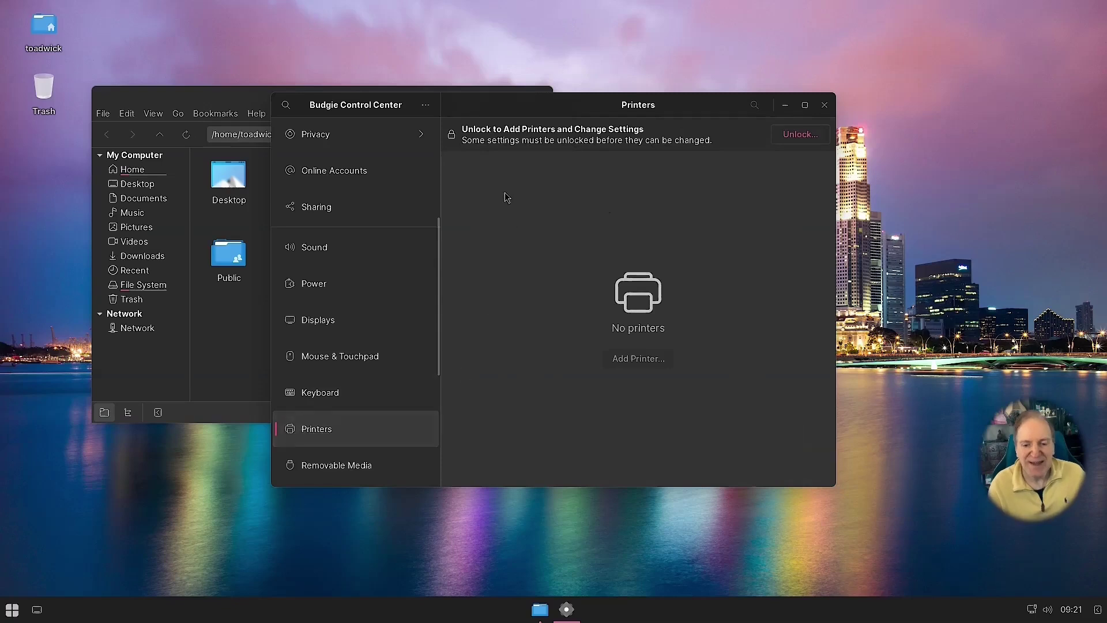
Look through the Removable Media, Color, Region & Language and Accessibility settings
click(343, 467)
drag(438, 347, 428, 467)
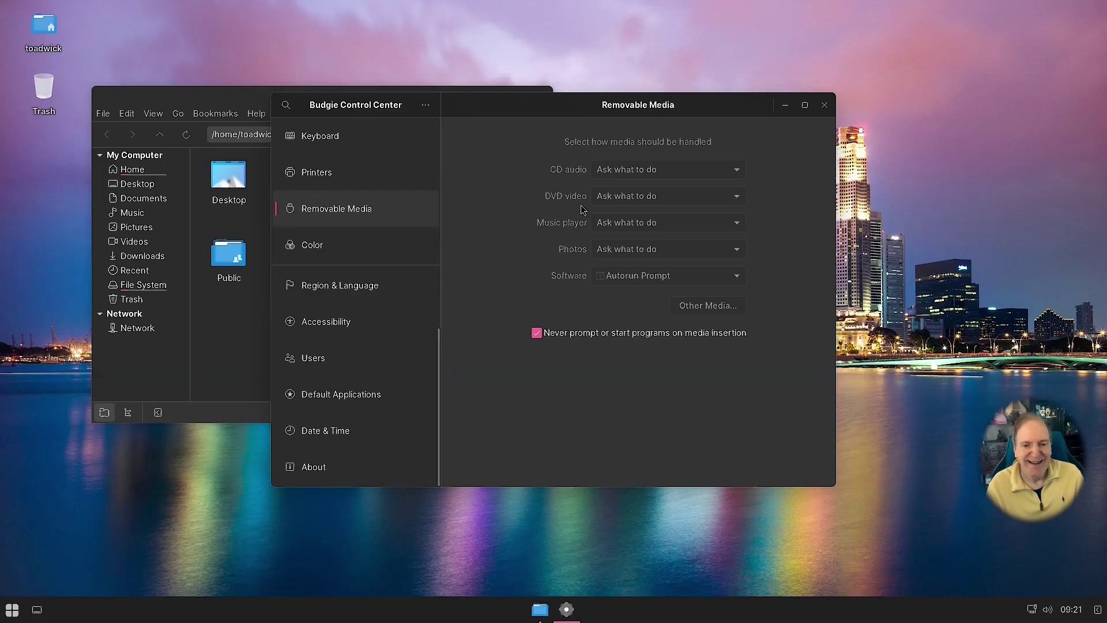
click(398, 246)
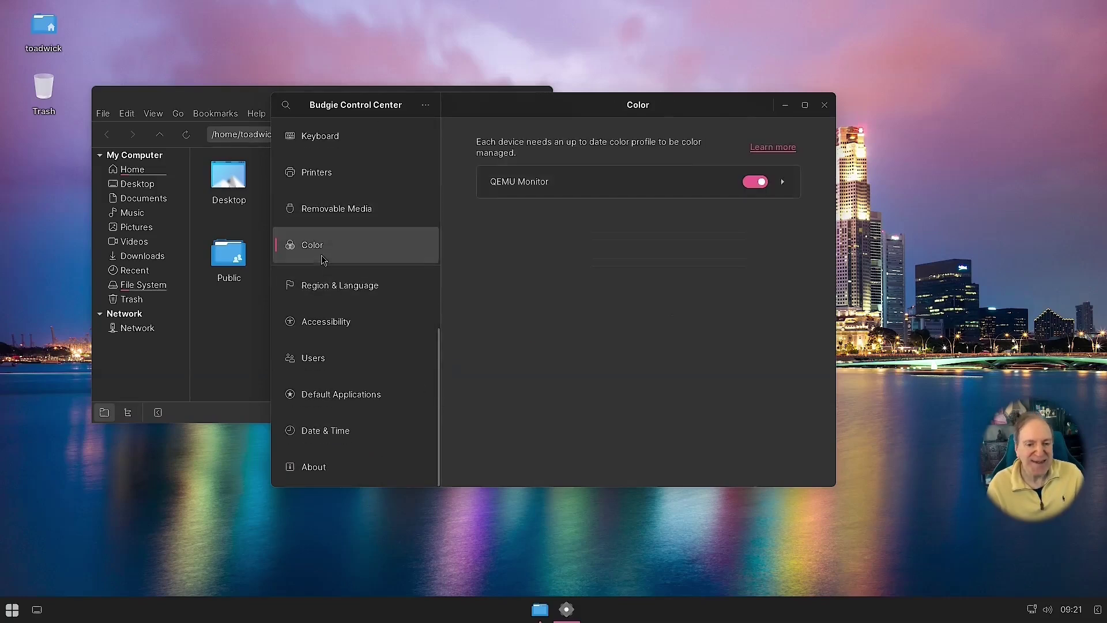
click(334, 290)
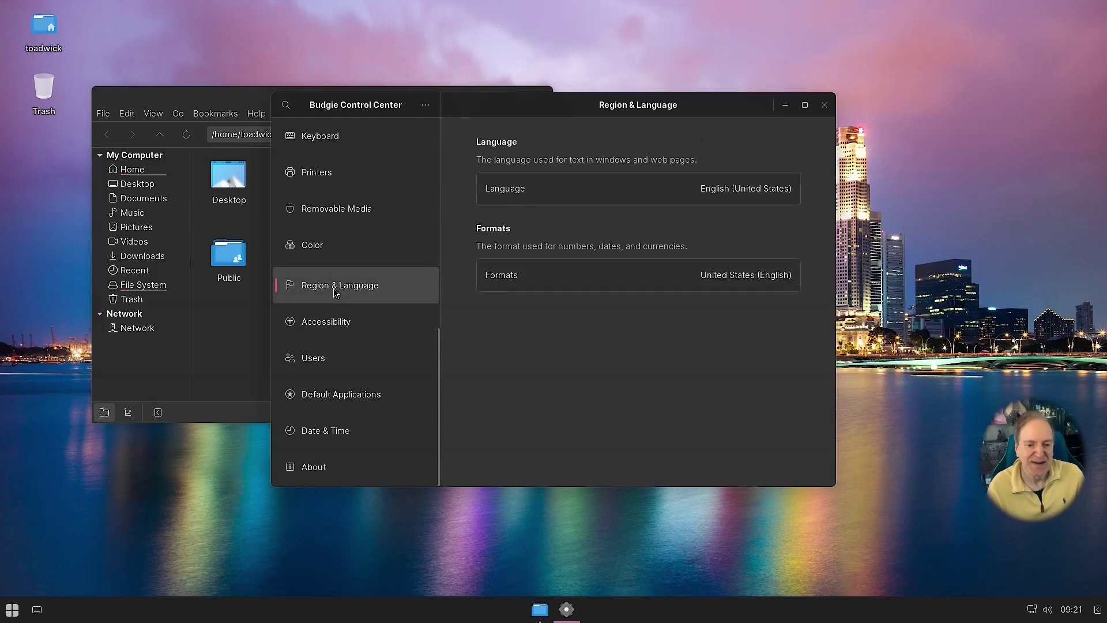
click(329, 326)
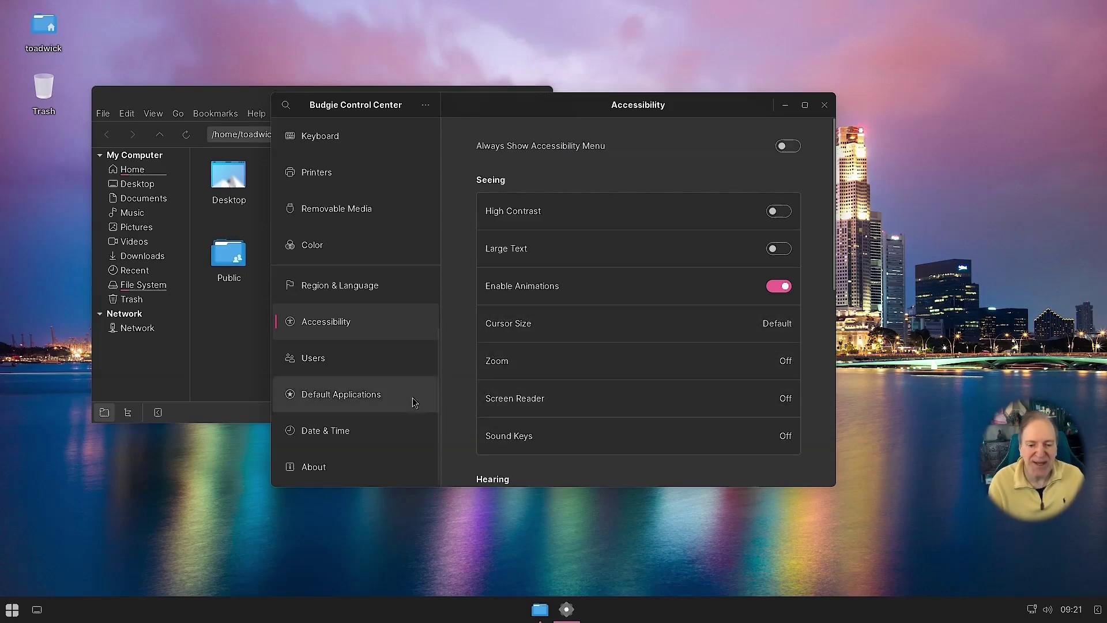
In the Users settings, change the account's avatar to the guitar picture
click(350, 371)
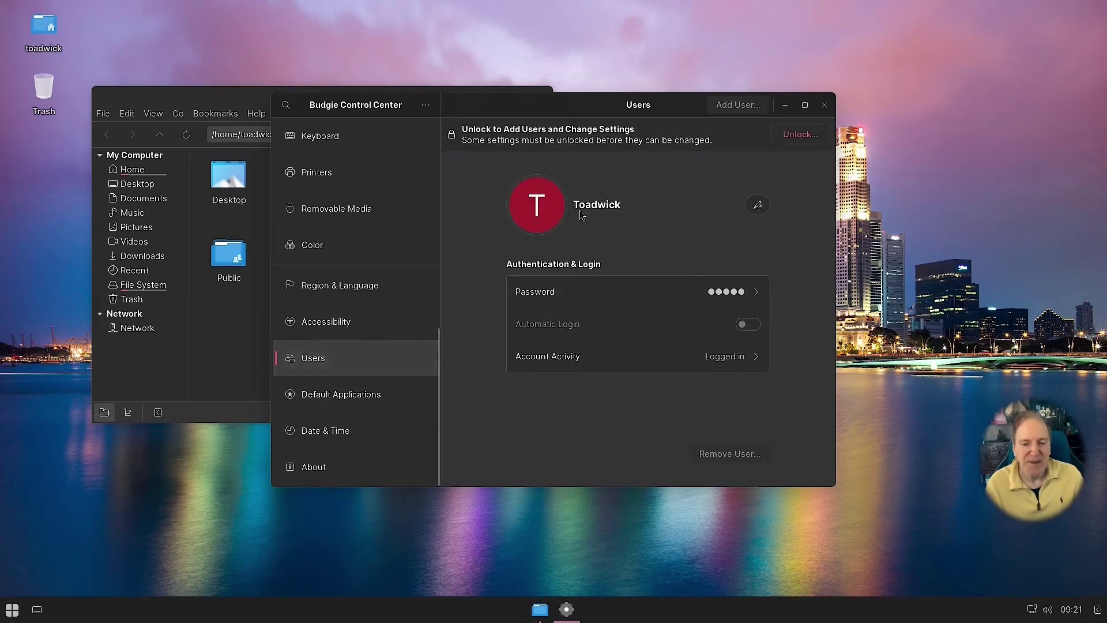
click(535, 202)
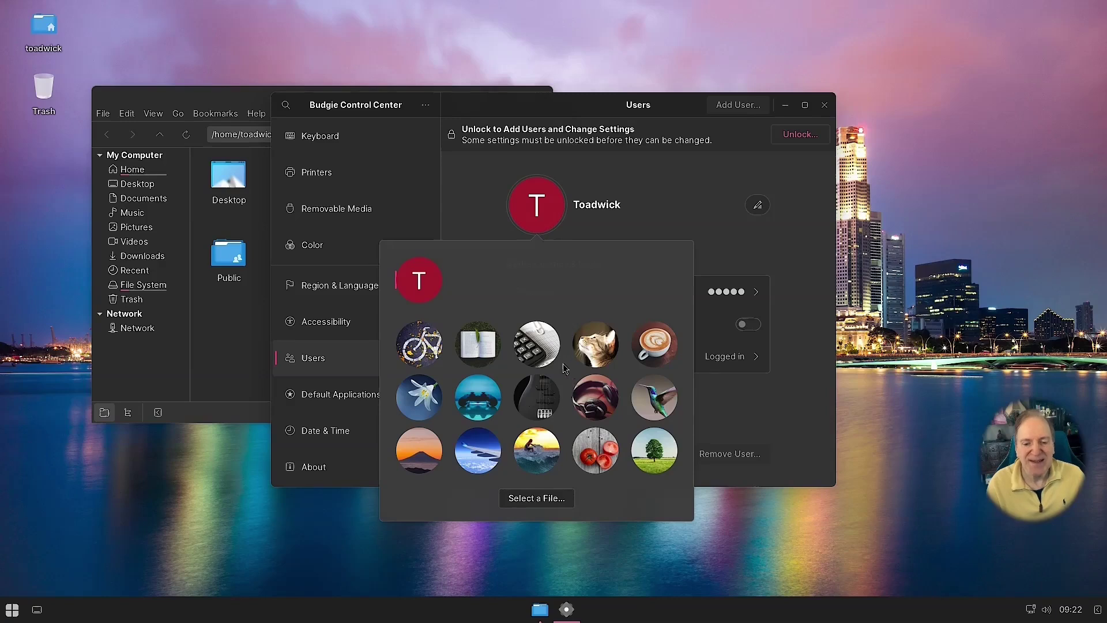
click(538, 394)
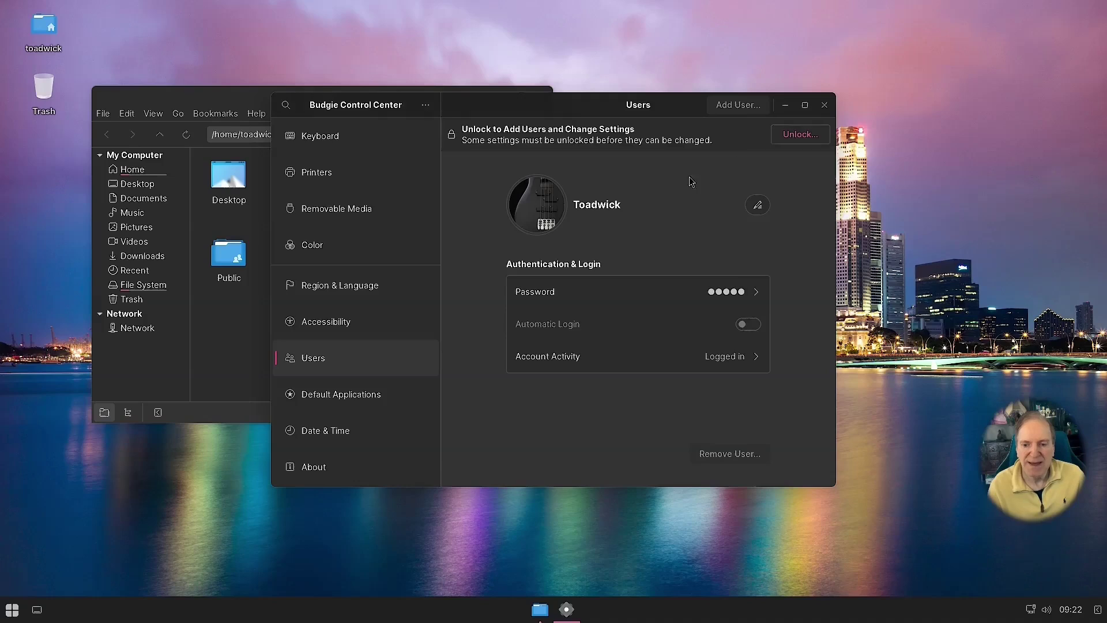
Check the Default Applications, including the Music player choice, and view the Date & Time settings
click(331, 399)
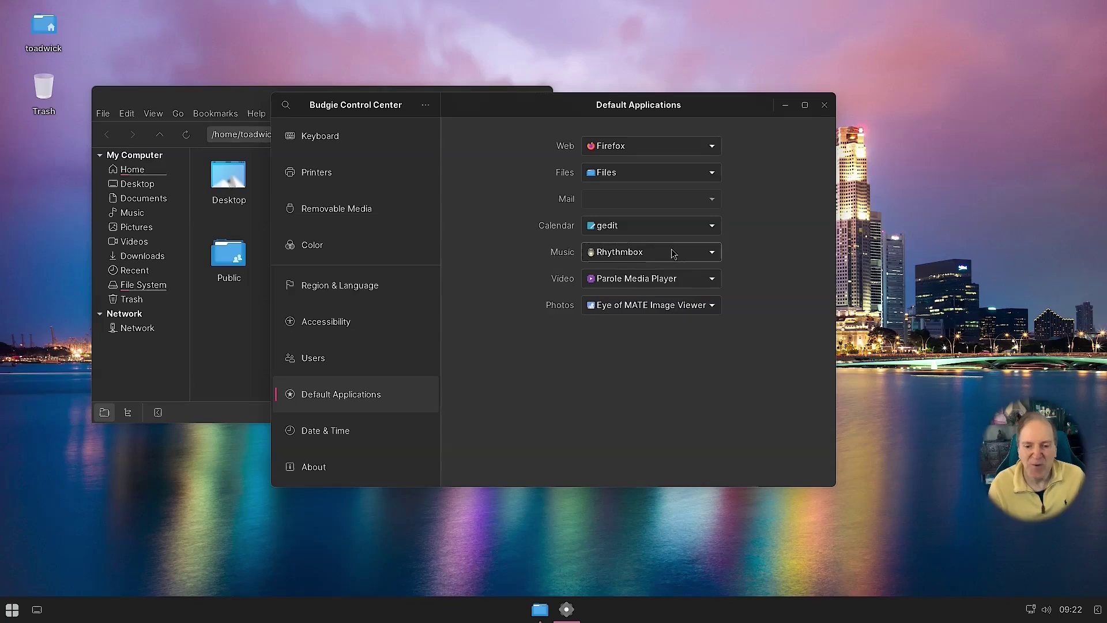
click(714, 257)
click(715, 257)
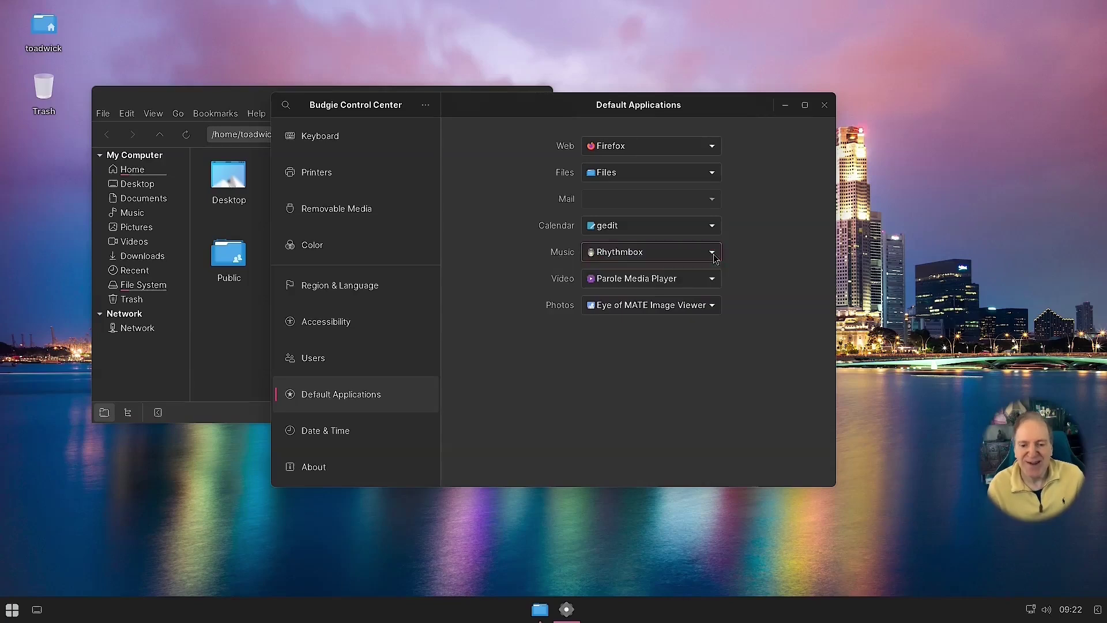
click(336, 436)
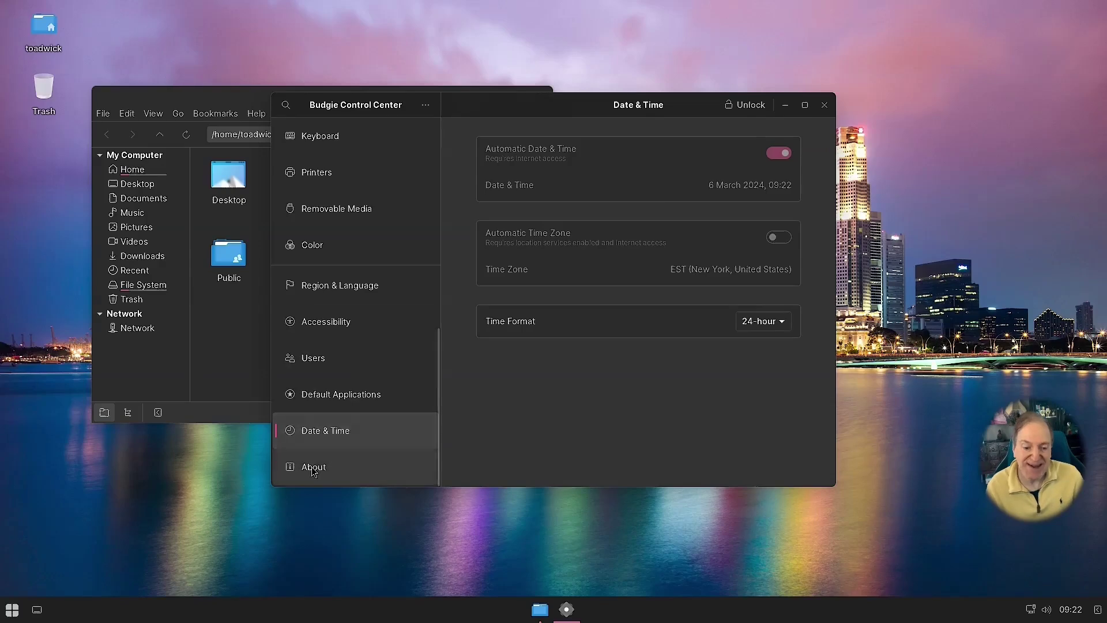
Read the hardware and system details on the About page, and close the settings and file manager windows
click(340, 466)
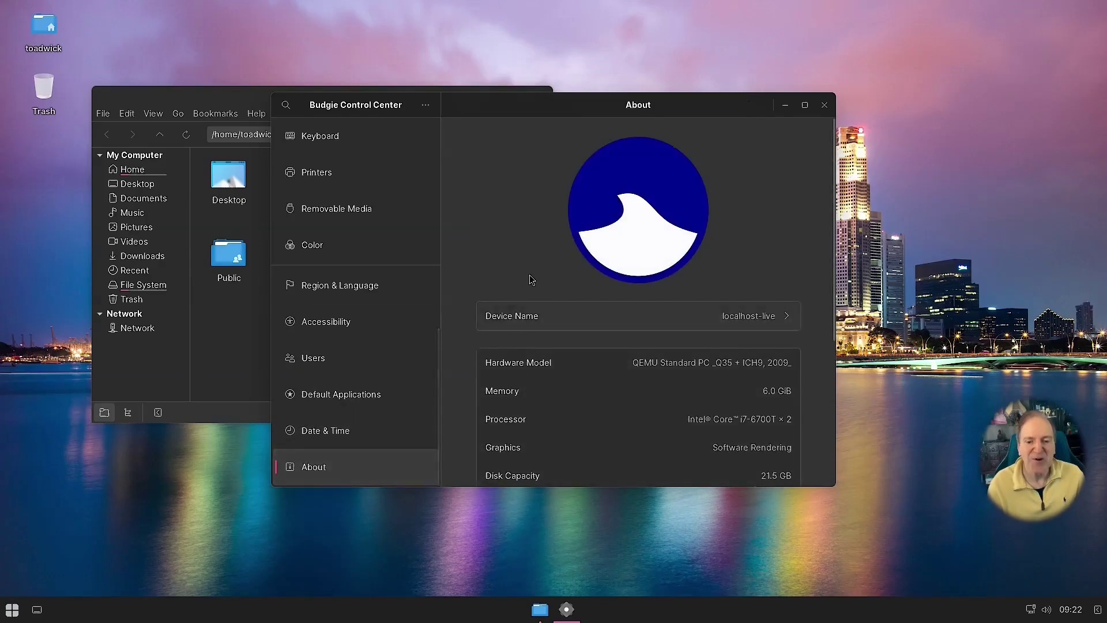
scroll(469, 326, down, 1)
scroll(468, 325, down, 2)
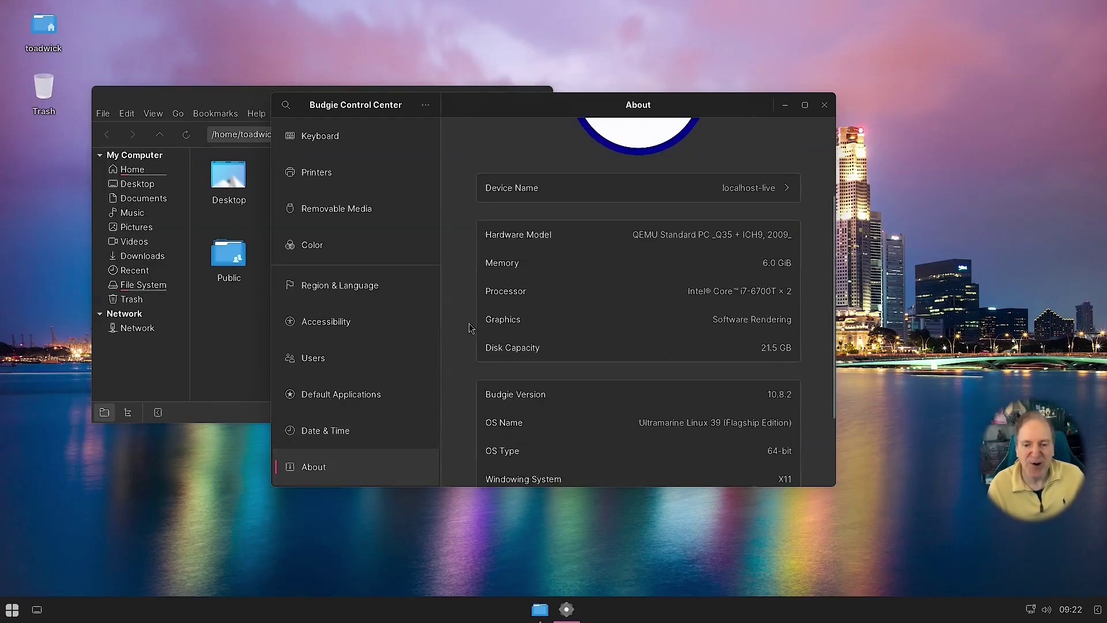
scroll(472, 327, down, 3)
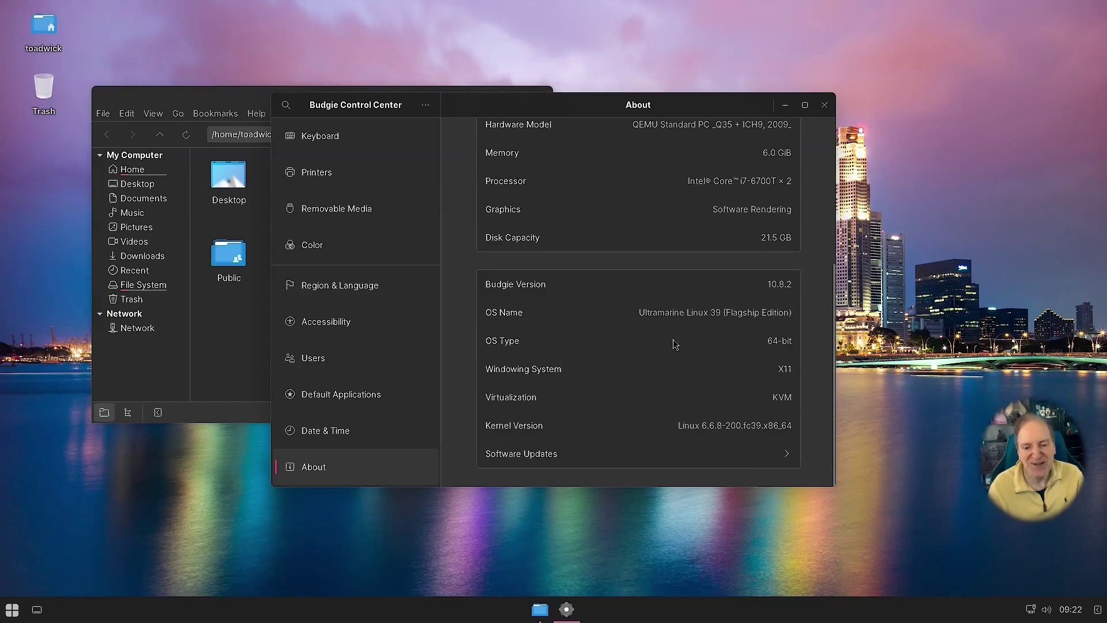
click(825, 105)
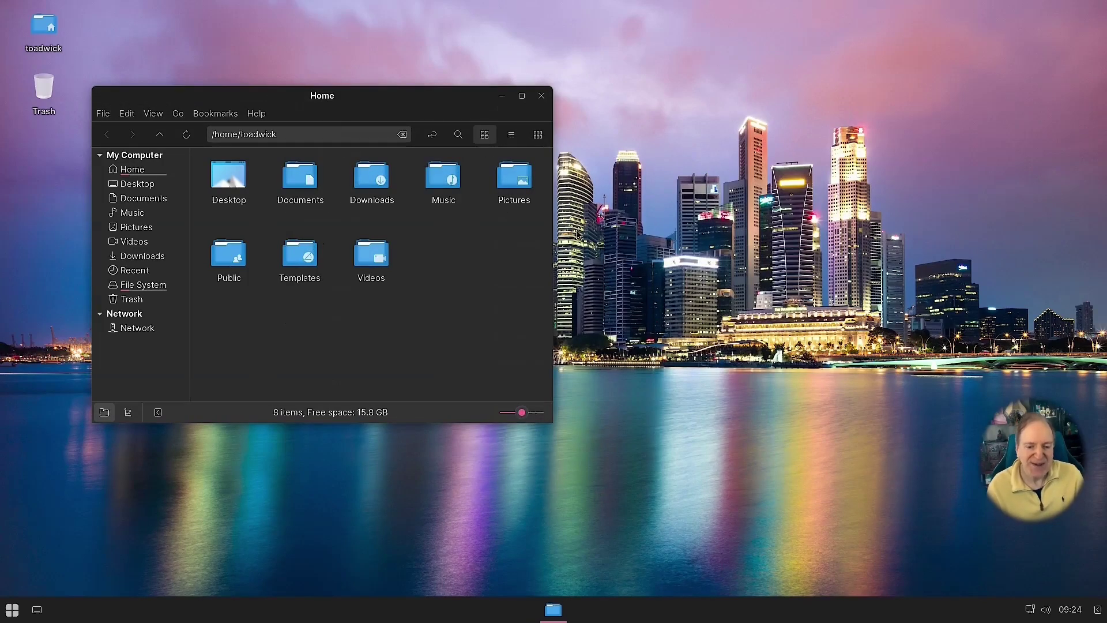
click(541, 95)
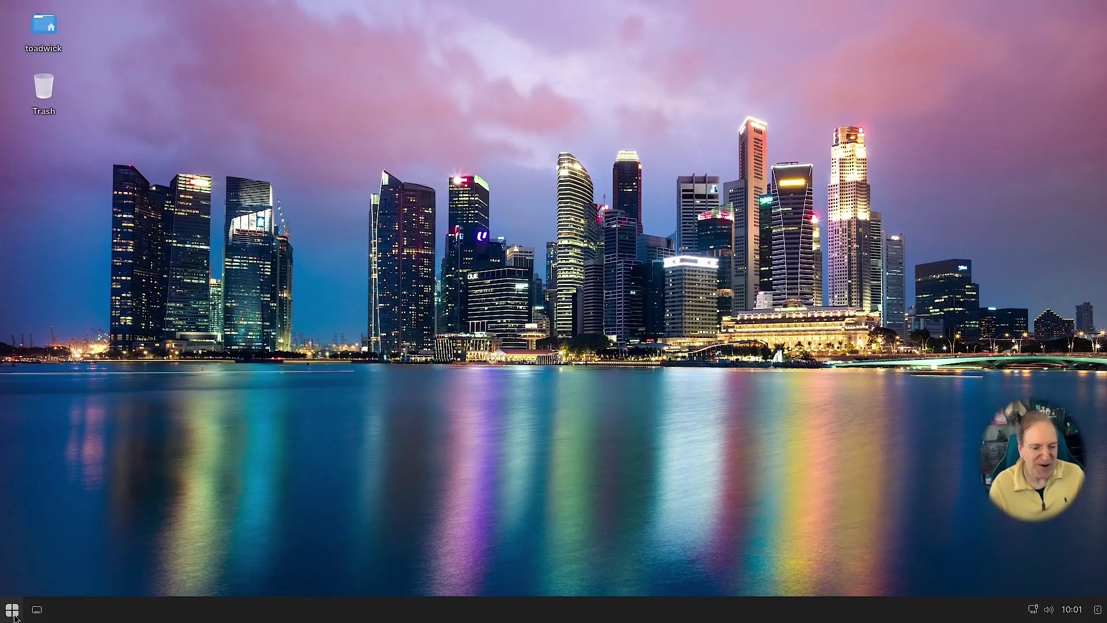
Open Software from the System Tools applications and browse the Explore page down to the Editor's Choice apps
click(12, 610)
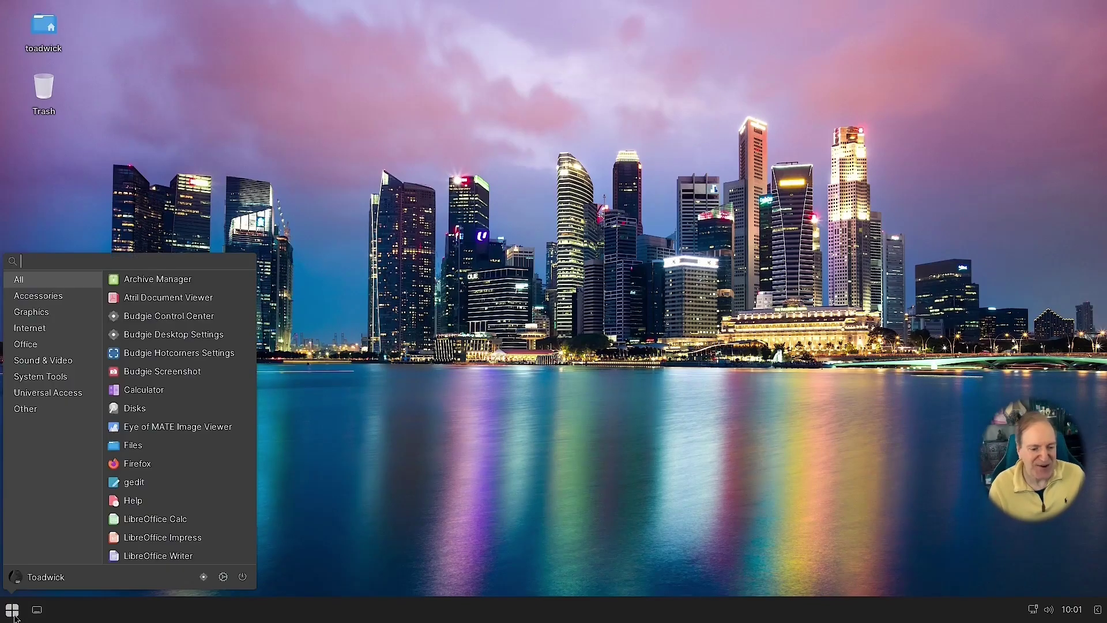
click(45, 382)
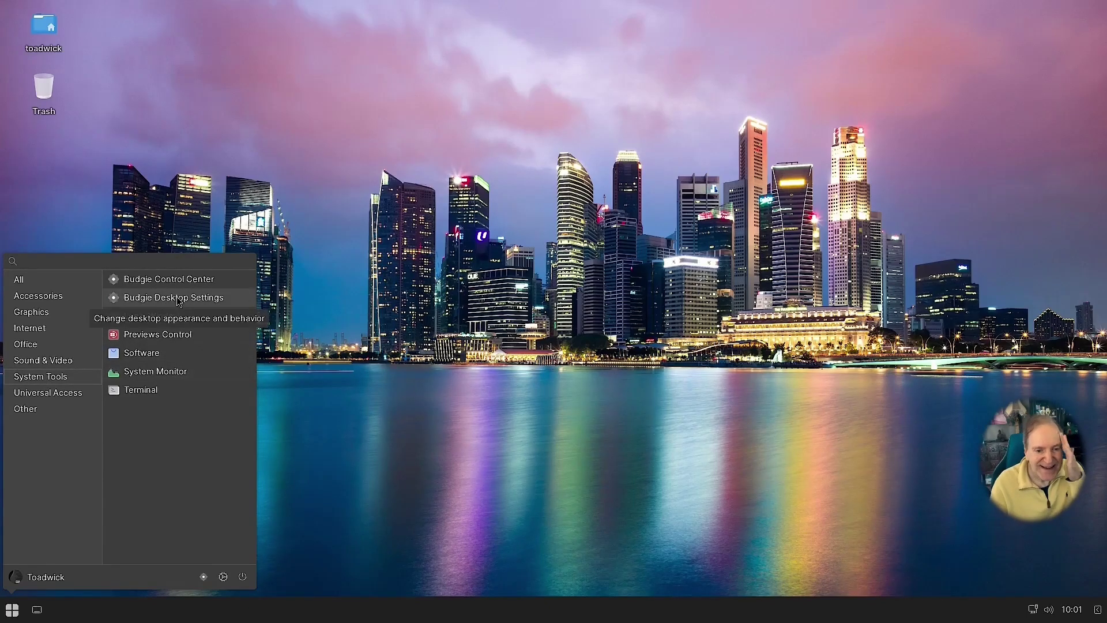
click(147, 358)
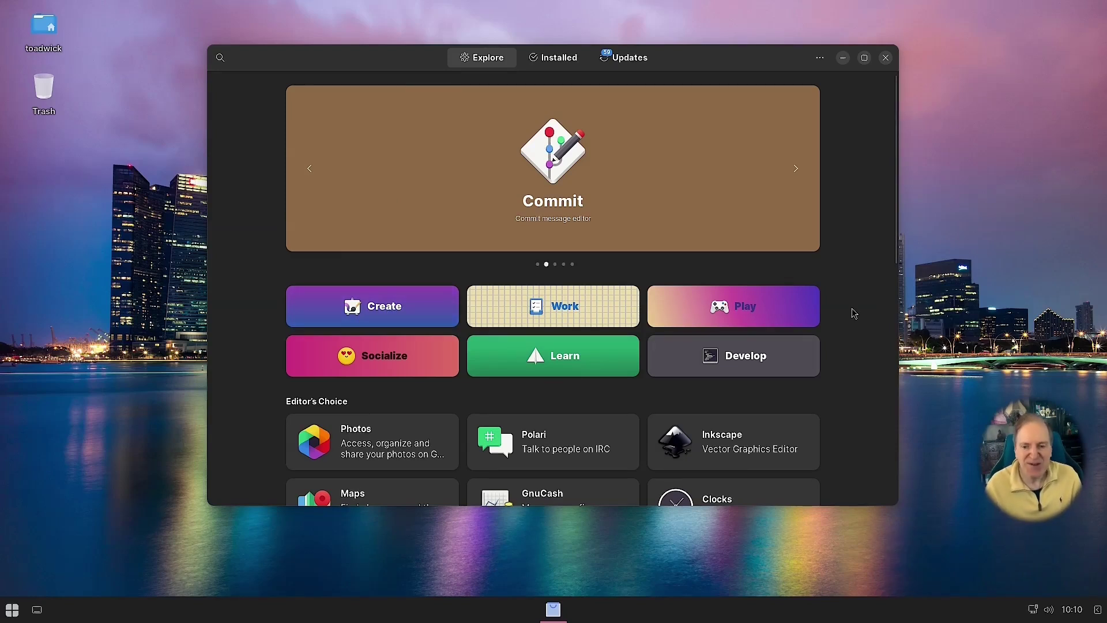
scroll(854, 313, down, 3)
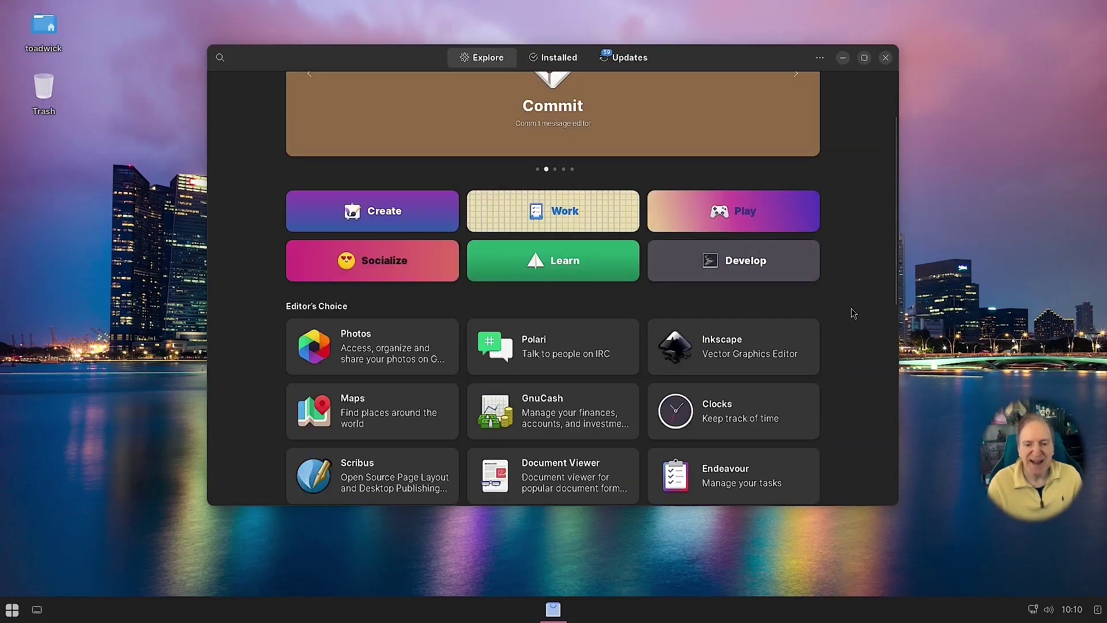
Browse the rest of the Explore page, through Editor's Choice, New & Updated and Other Categories, and return to Editor's Choice
scroll(854, 312, down, 3)
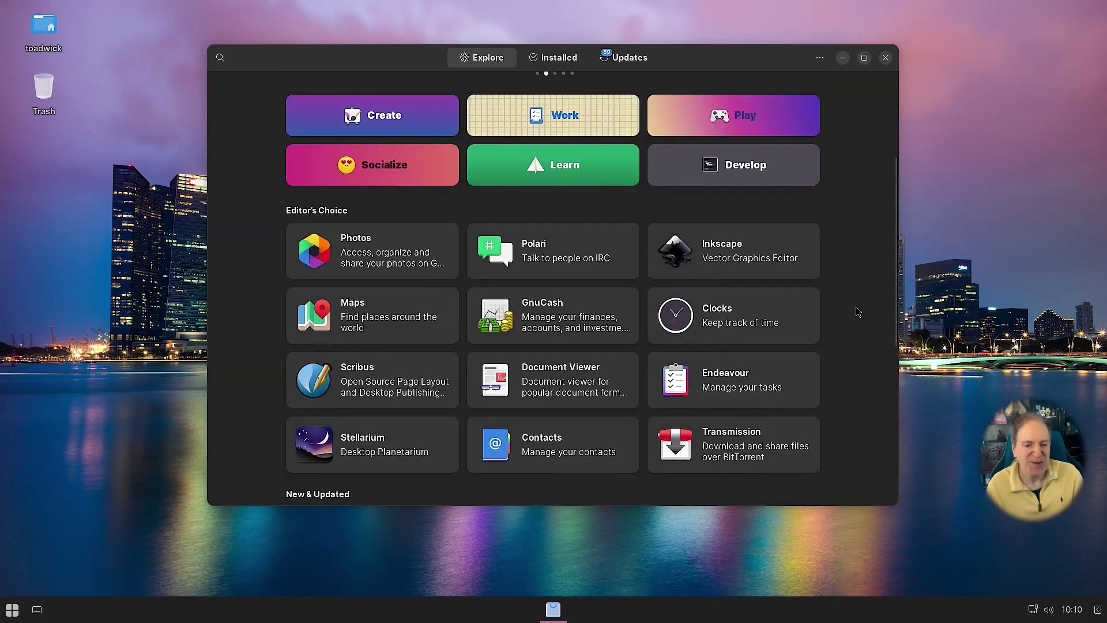
scroll(858, 311, down, 3)
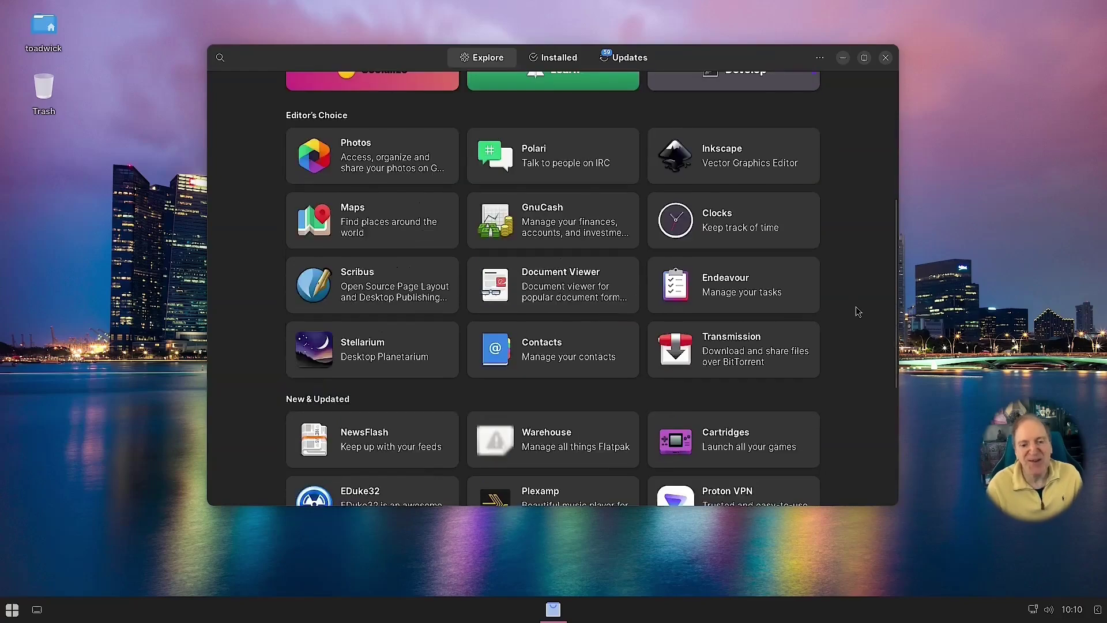
scroll(857, 312, down, 4)
scroll(858, 311, down, 4)
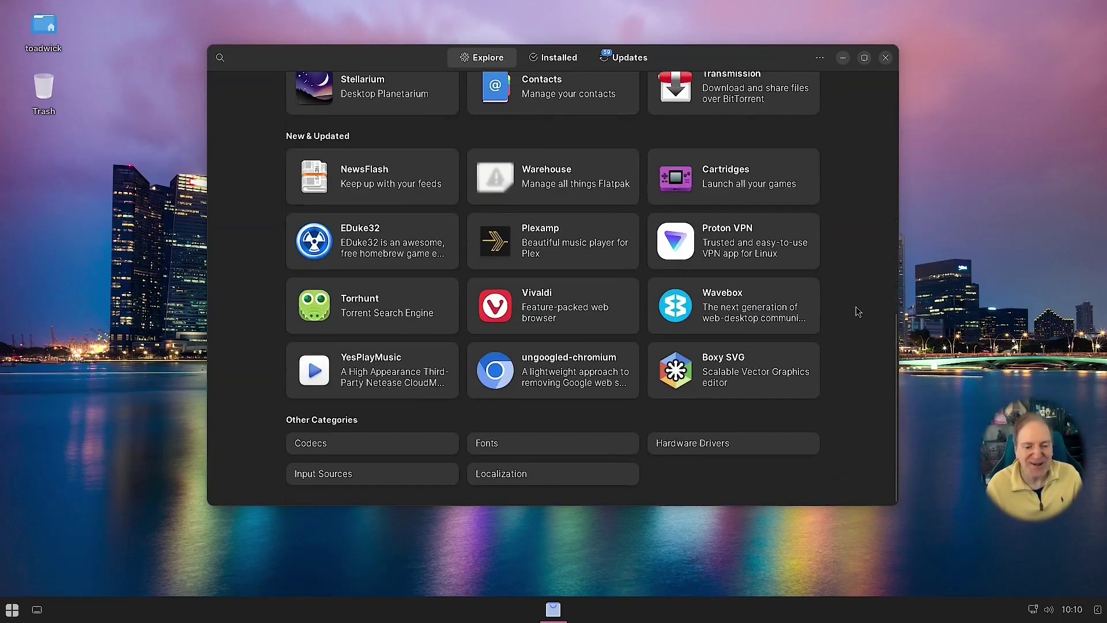
scroll(858, 312, up, 5)
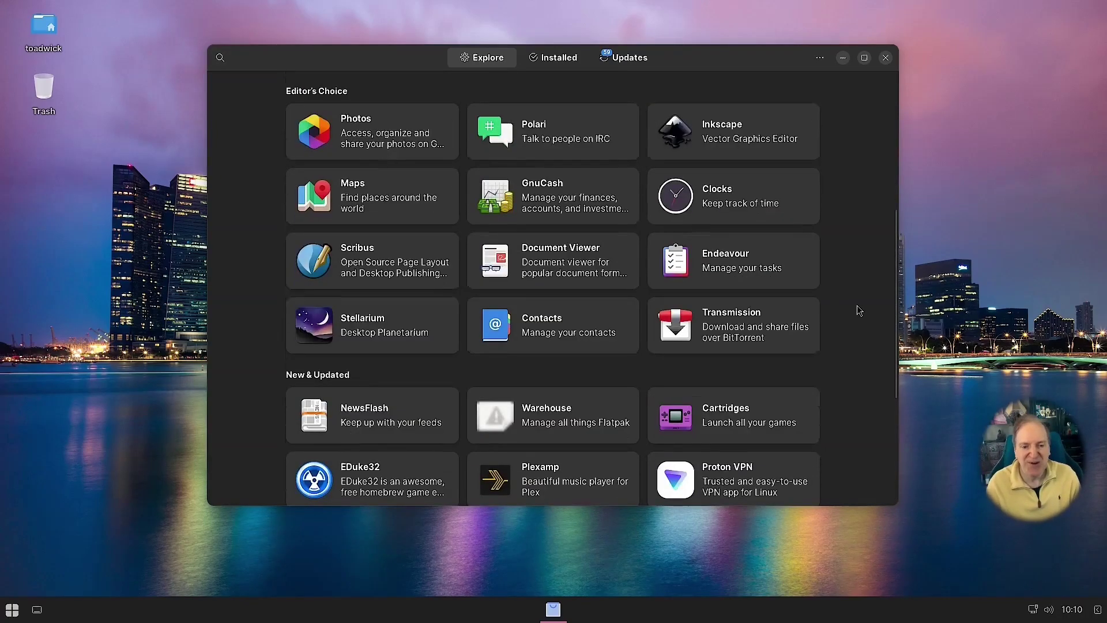
Open Inkscape's page from Editor's Choice, switch its source to the Ultramarine Linux package, and install it
click(725, 135)
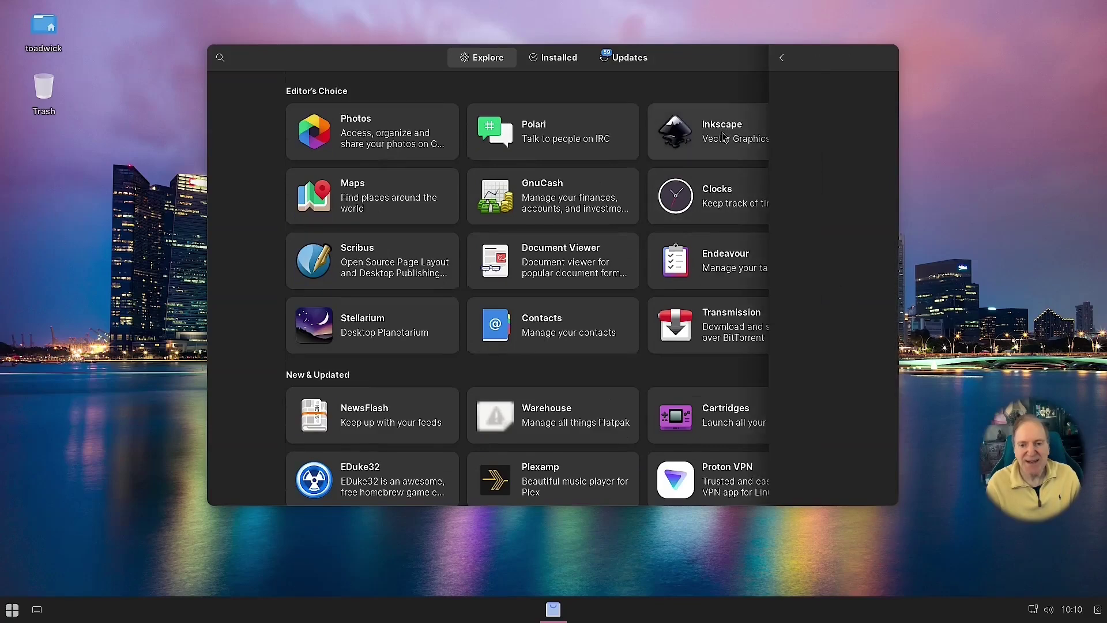
click(769, 137)
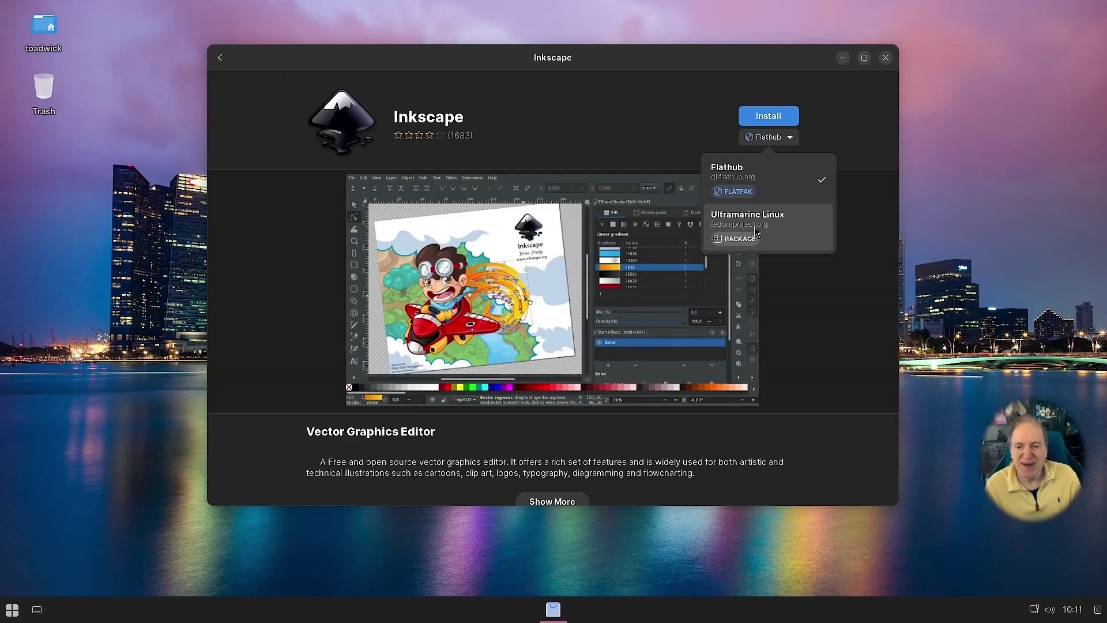
click(756, 231)
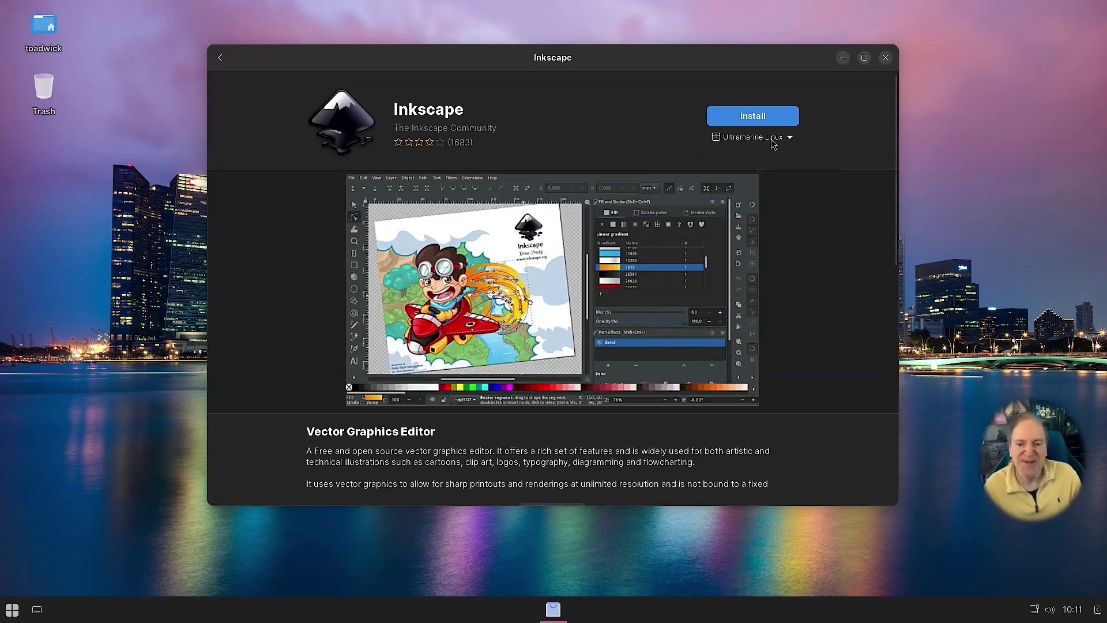
click(758, 116)
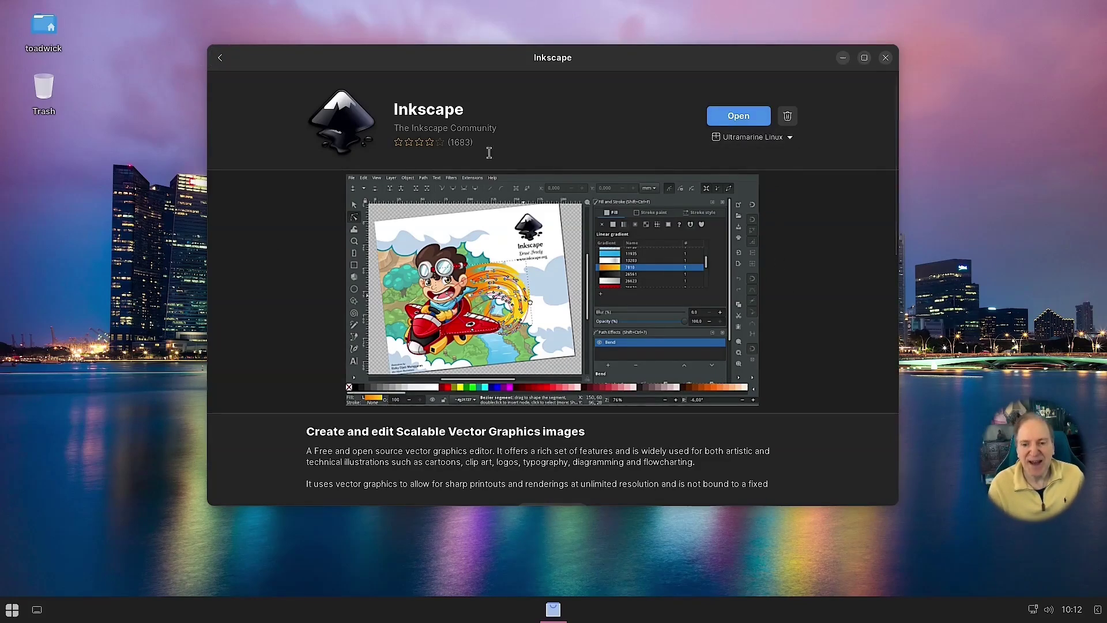
Launch Inkscape Vector Graphics Editor from the Graphics applications, save the default Quick Setup, and continue past the supporter page to Time to Draw
click(12, 610)
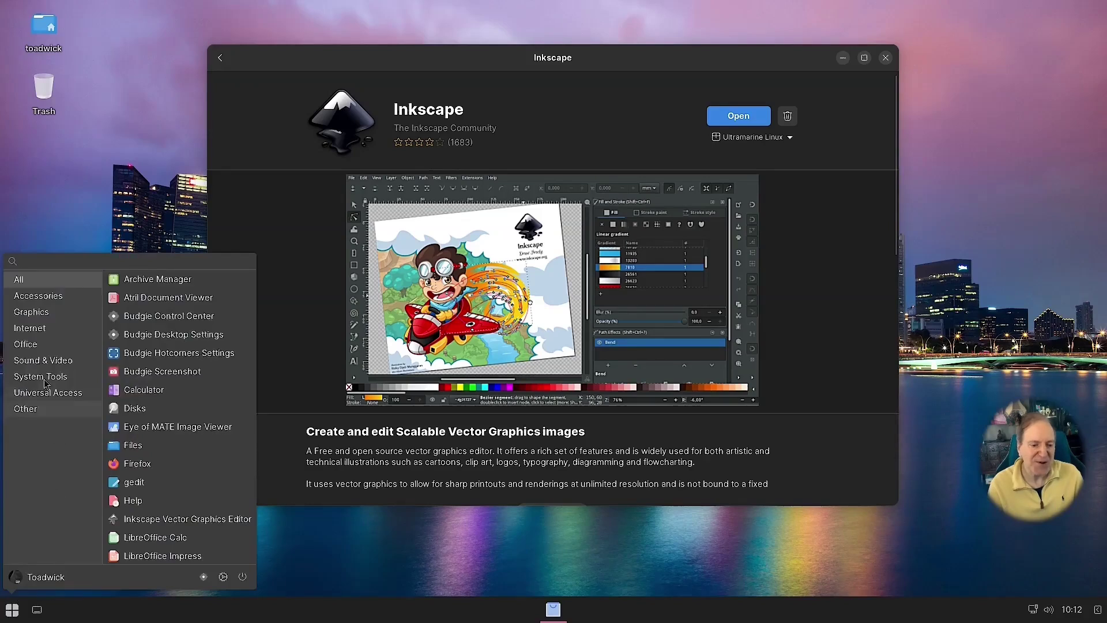
click(41, 317)
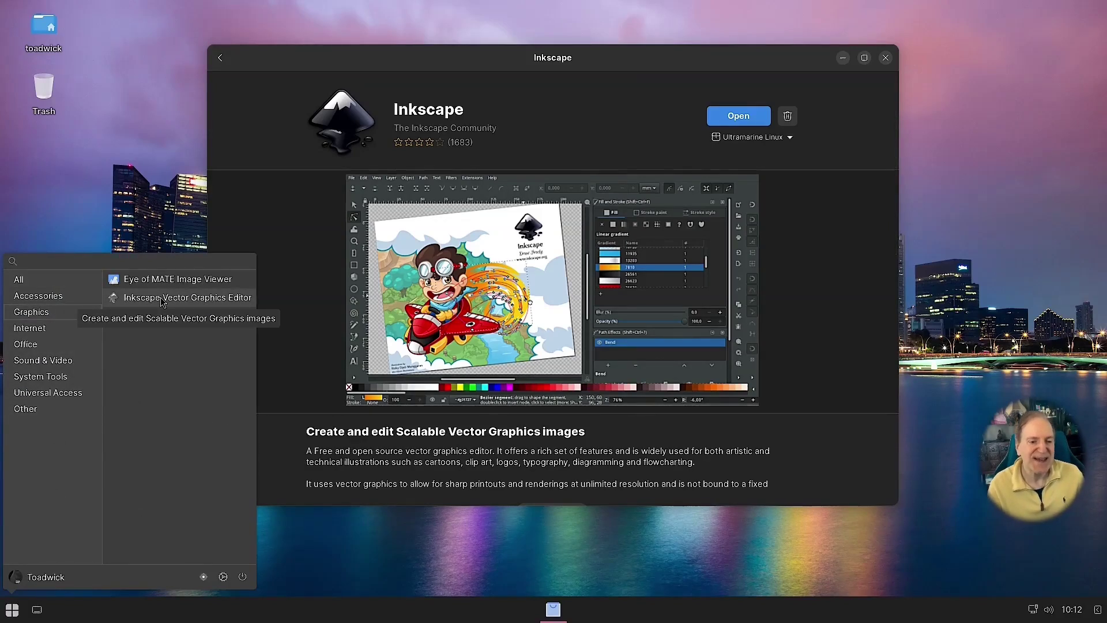
click(280, 362)
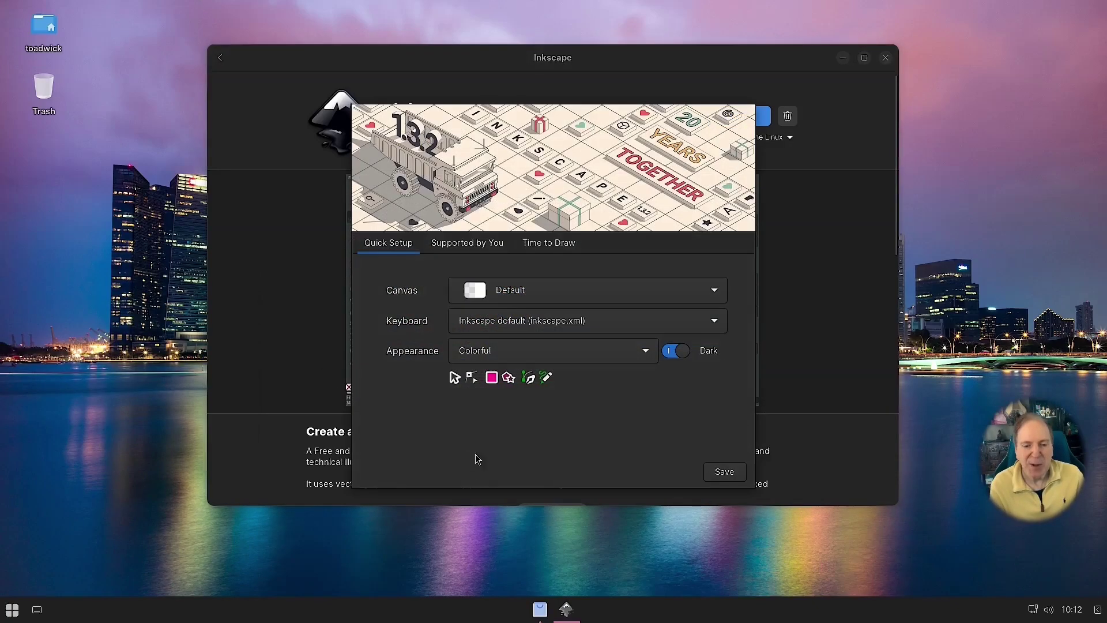
click(722, 472)
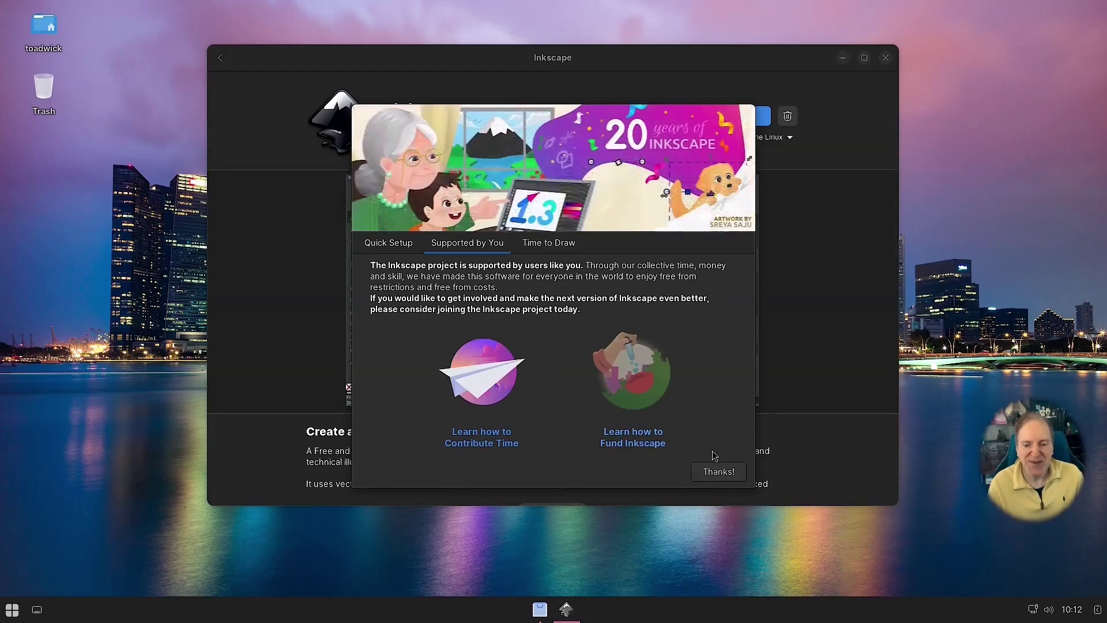
click(737, 473)
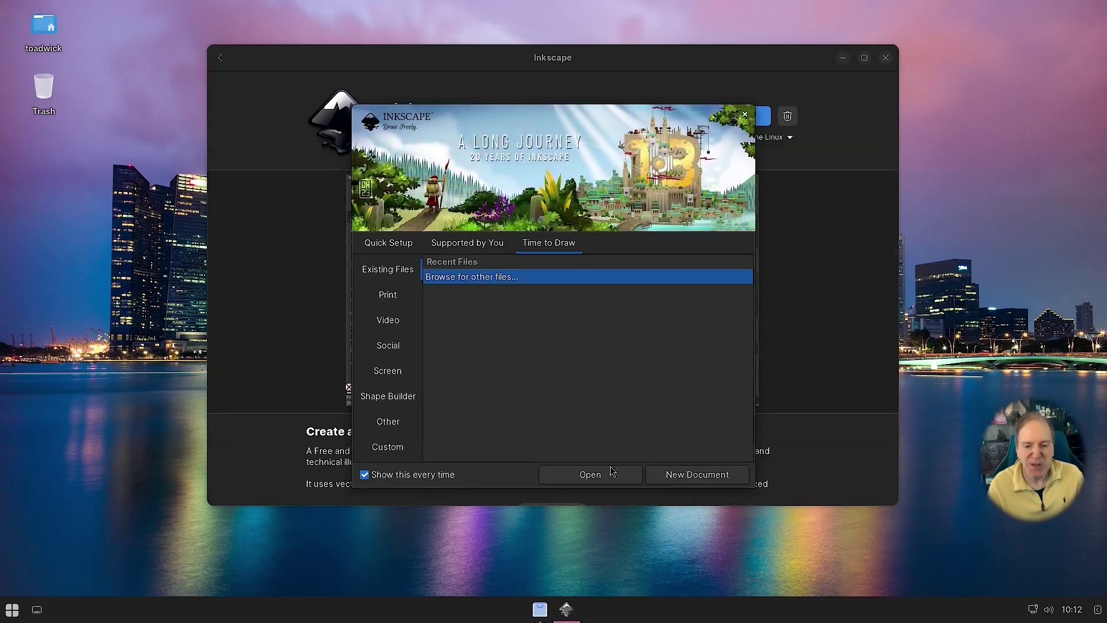
Create a new Inkscape document from the Video HD 720p template
click(386, 321)
click(536, 310)
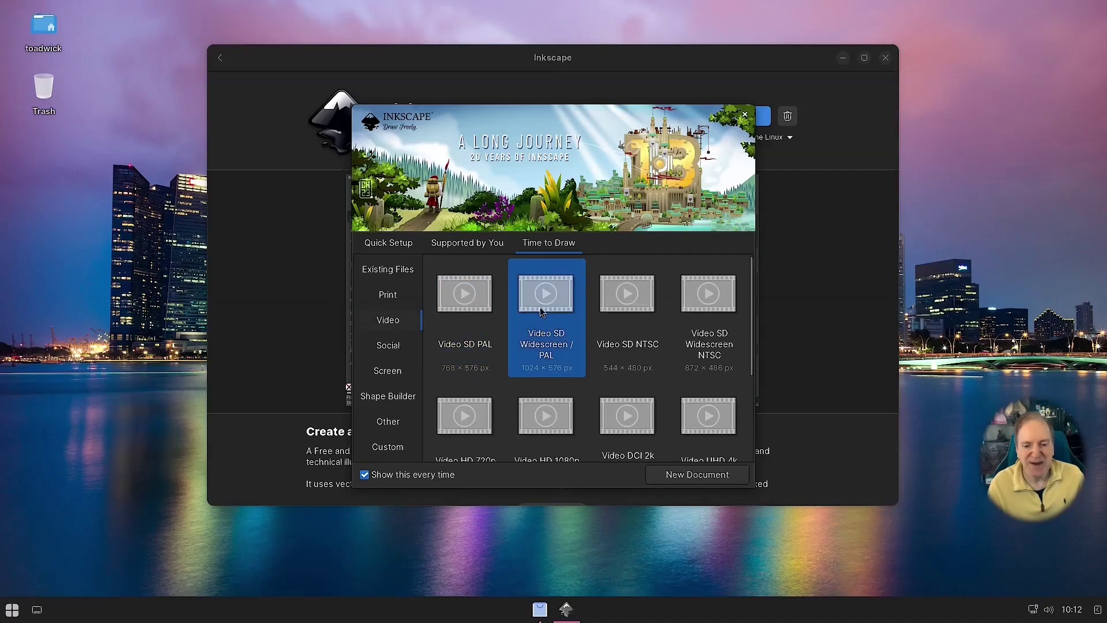
click(500, 399)
click(510, 424)
click(477, 423)
key(Escape)
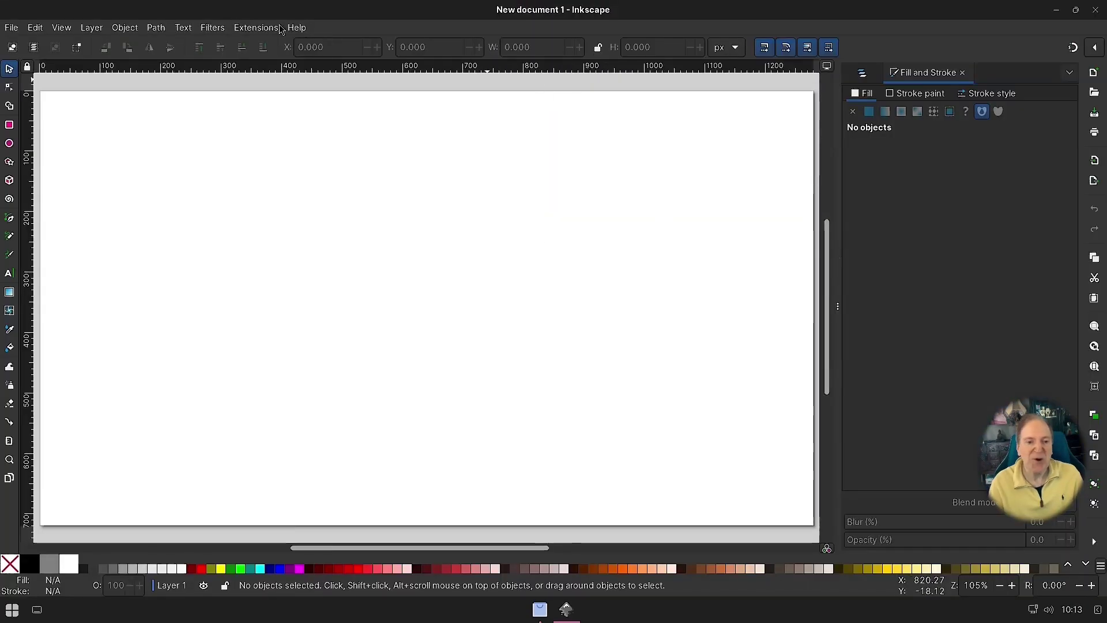
View the installed version in the About Inkscape window, and close it along with Inkscape
click(298, 29)
click(326, 234)
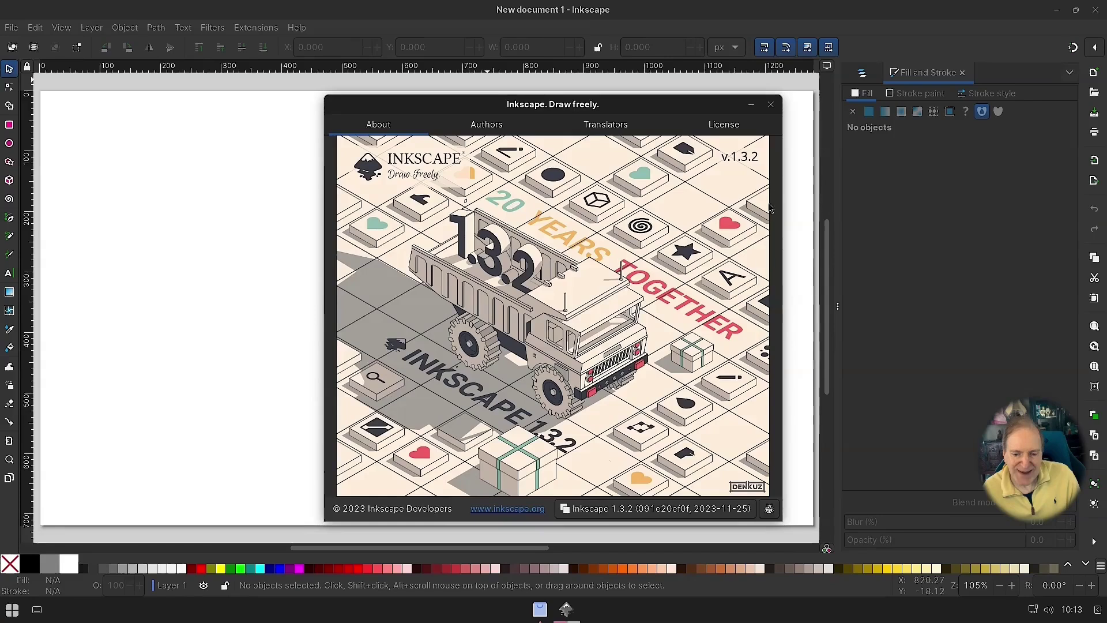
click(771, 104)
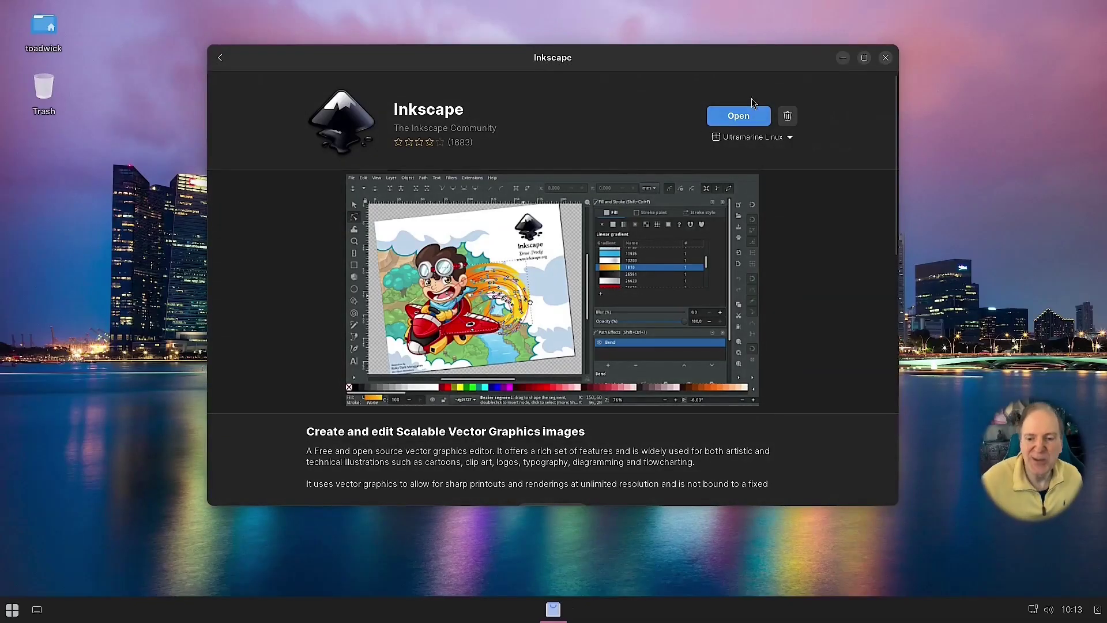
Go back to the Software overview, check the list of available updates, and close Software
click(221, 61)
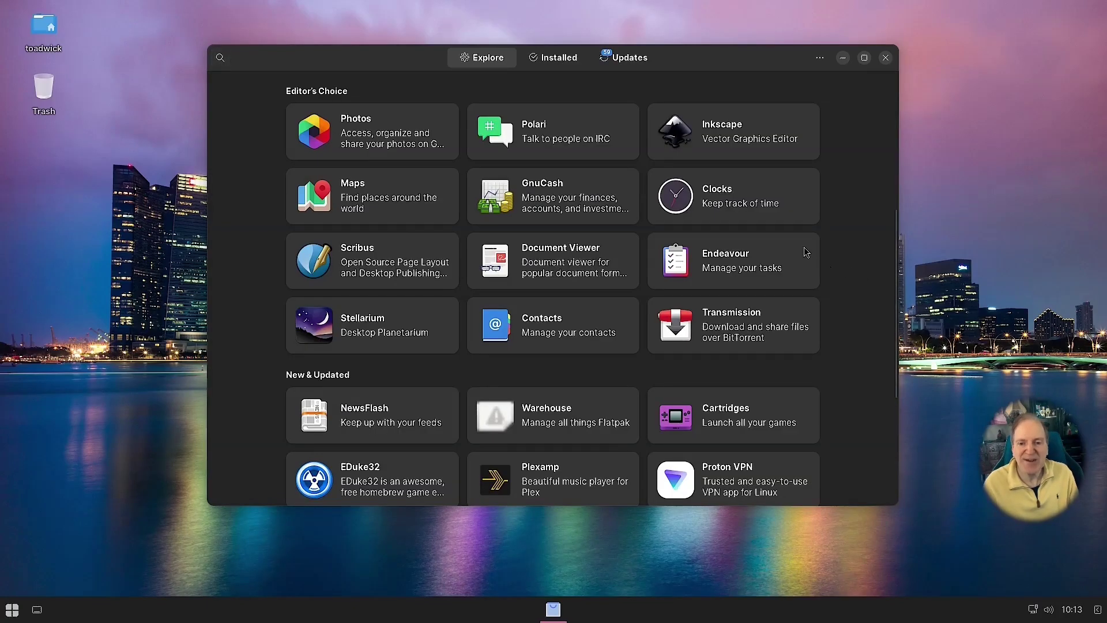
click(628, 59)
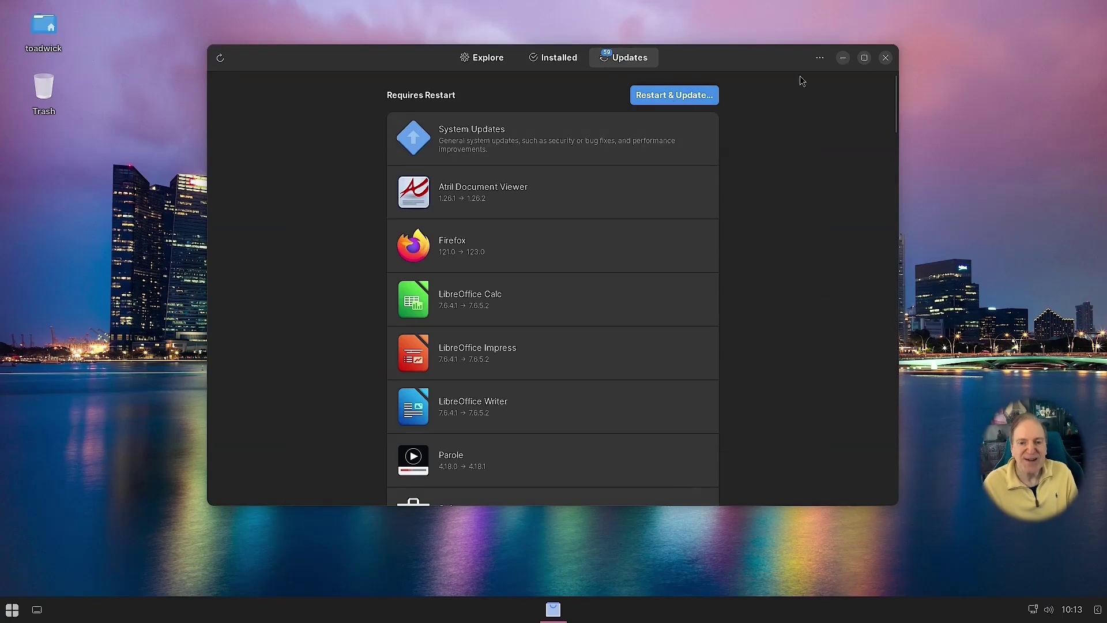
click(886, 58)
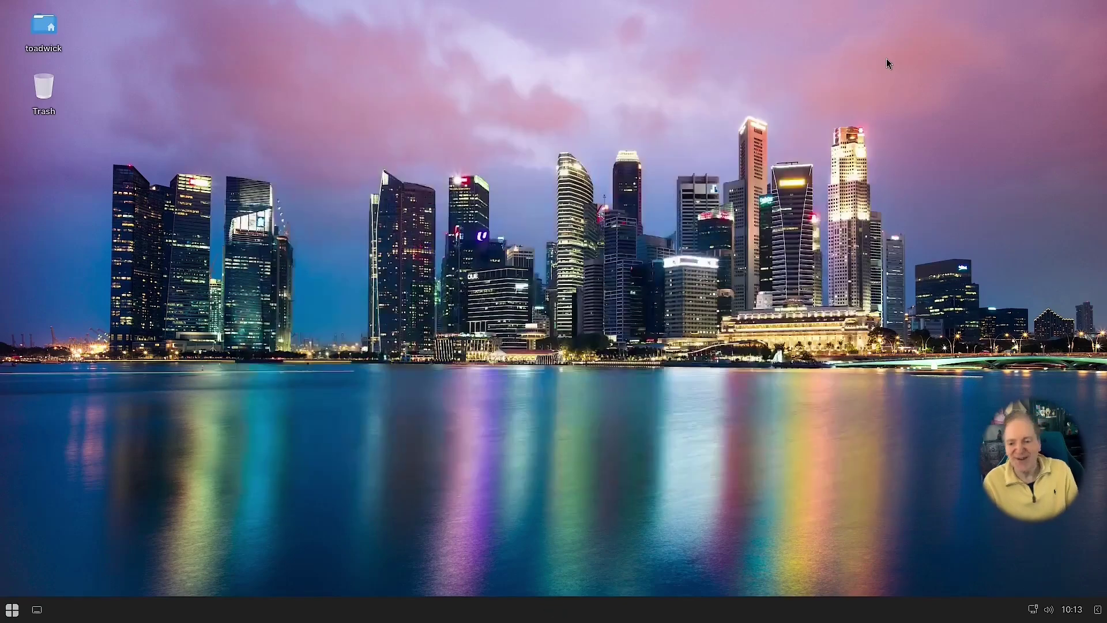
Open Terminal from the System Tools applications, move its window toward the middle of the desktop, and maximize it
click(12, 610)
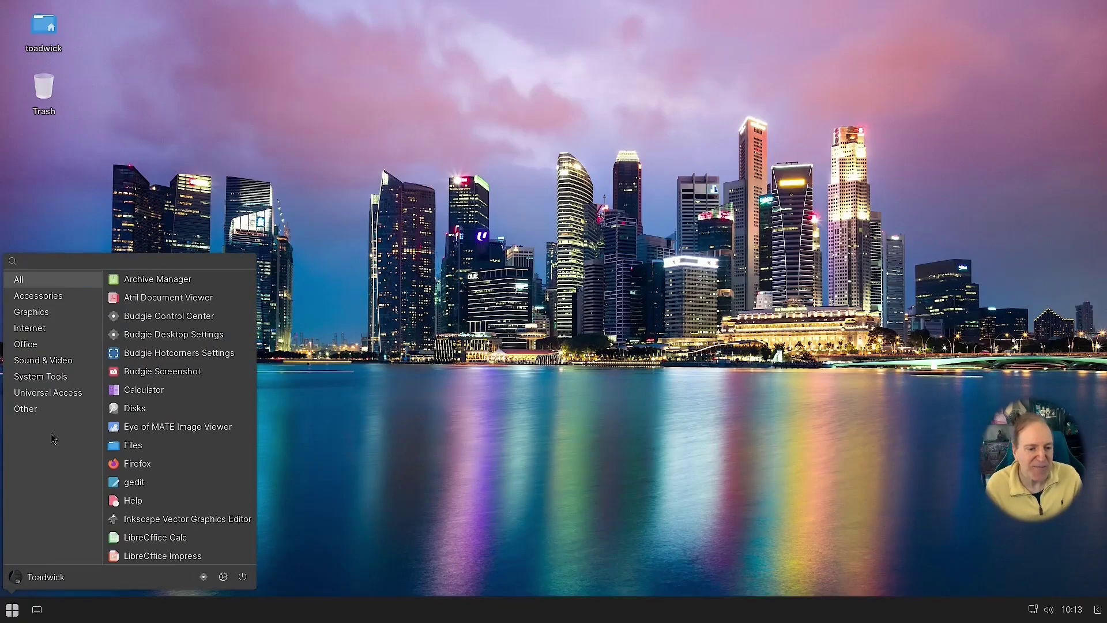
click(56, 379)
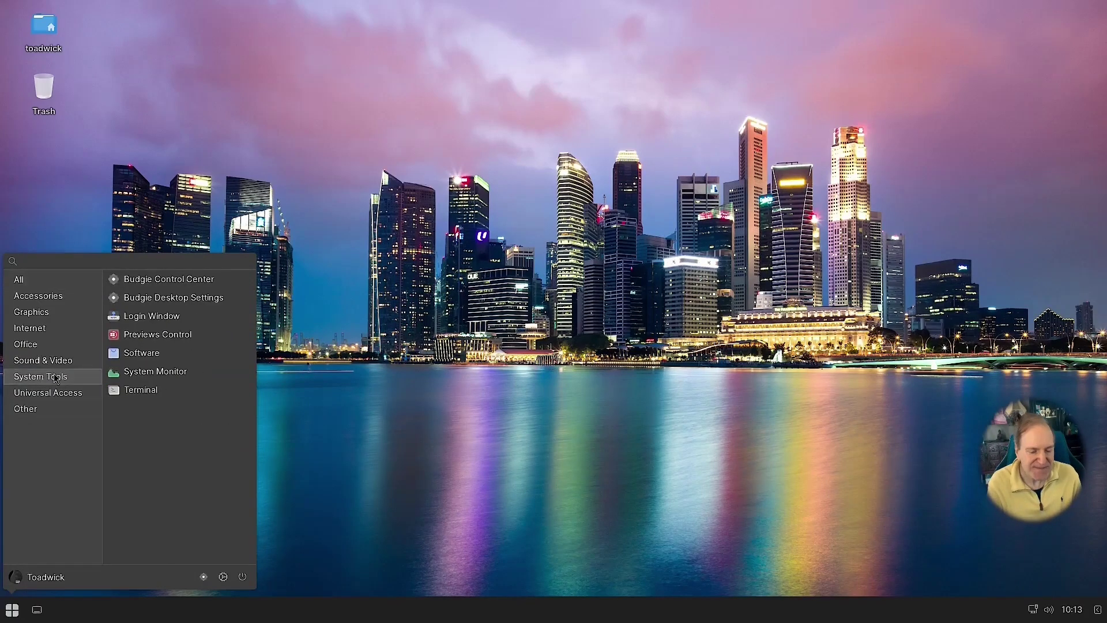
click(128, 399)
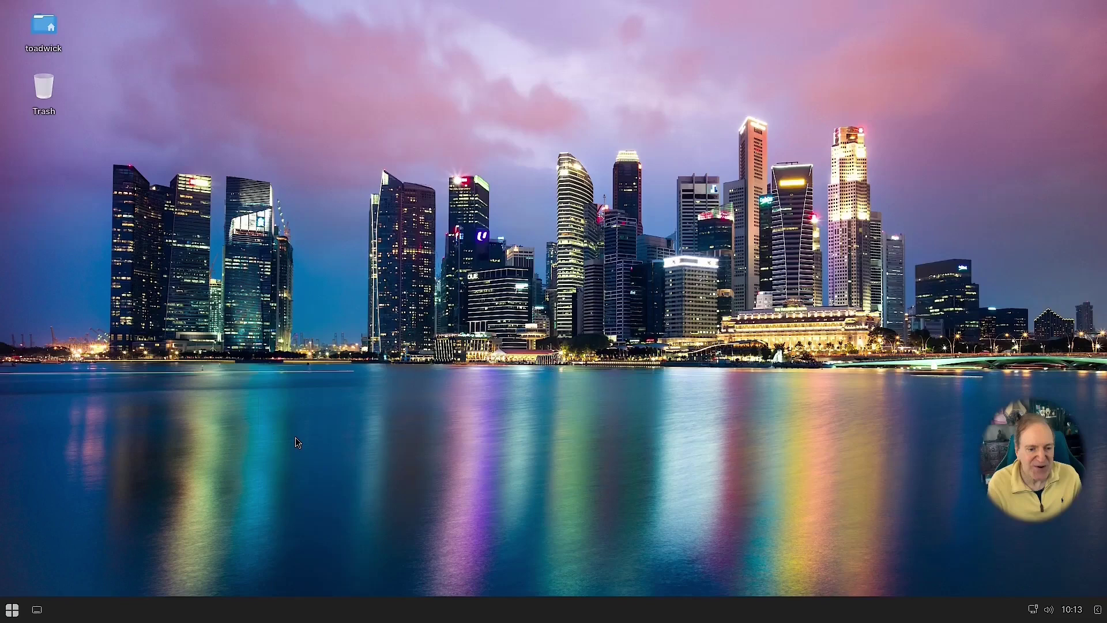
drag(382, 43, 485, 152)
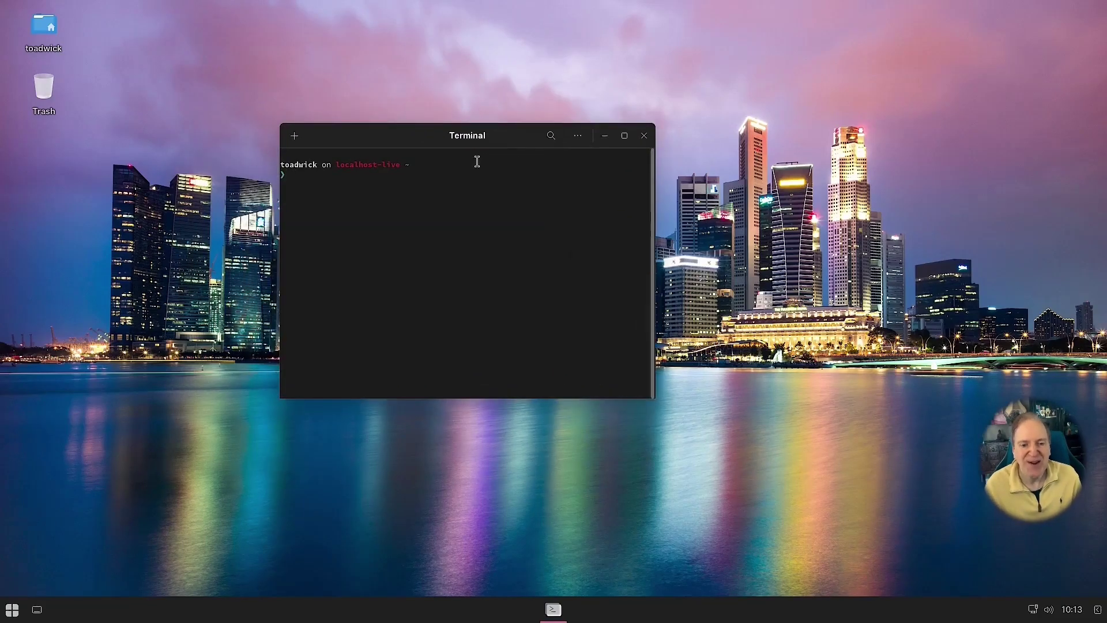
click(626, 136)
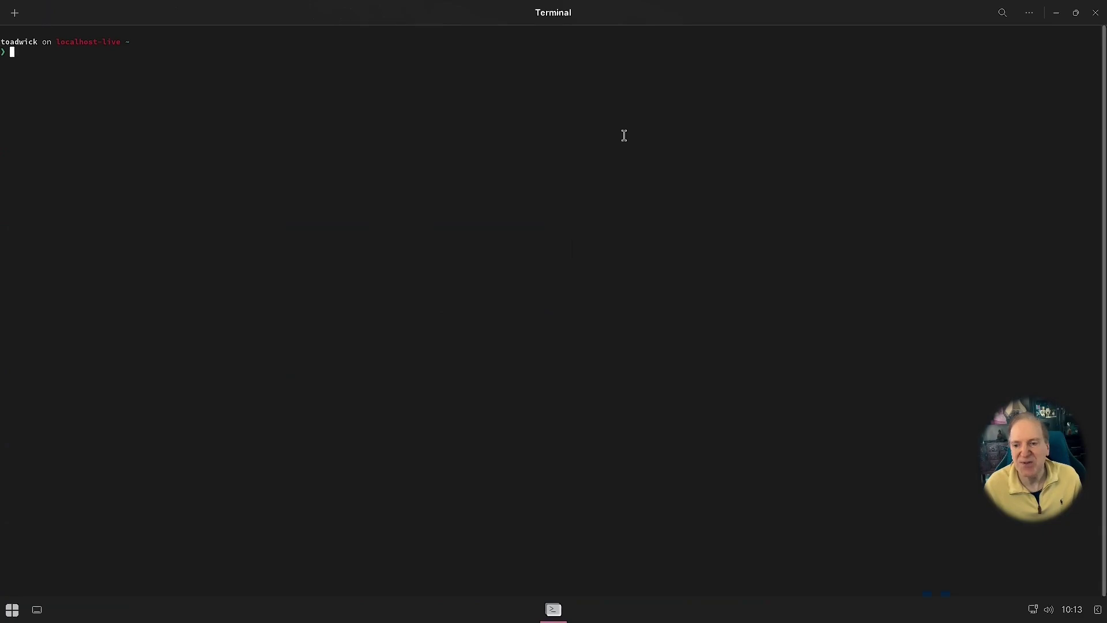
Enlarge the terminal text by about eight zoom levels for easier reading
key(ctrl+plus)
key(ctrl+plus)
key(ctrl+plus)
key(ctrl+plus)
key(ctrl+plus)
key(ctrl+plus)
key(ctrl+plus)
key(ctrl+plus)
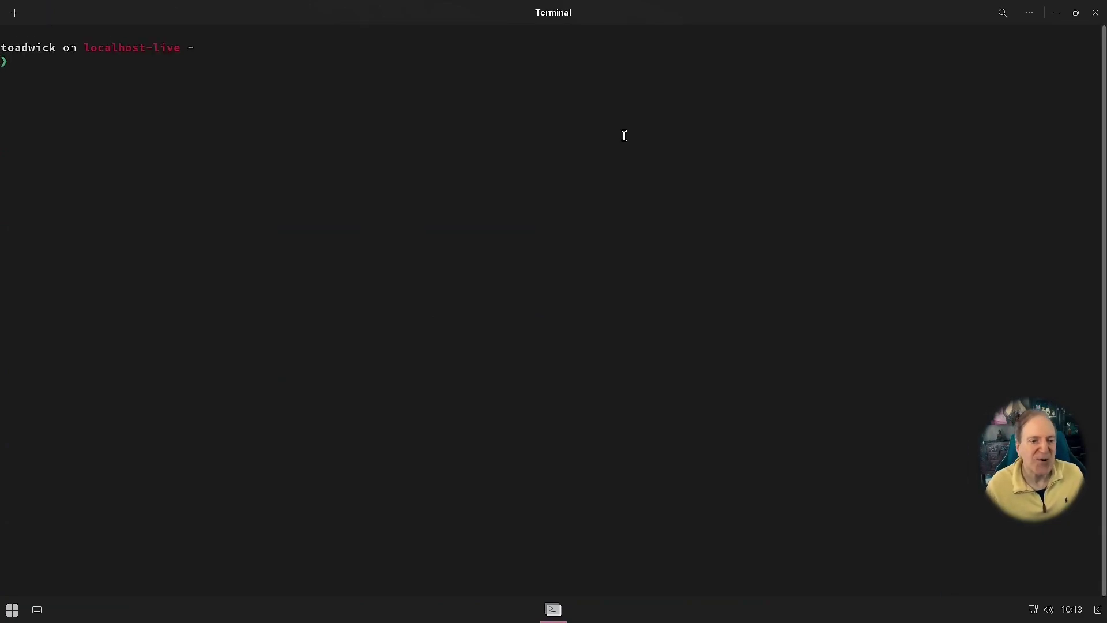
Install GIMP with the command sudo dnf in gimp, authenticating with the account password and accepting the transaction with y
text(s)
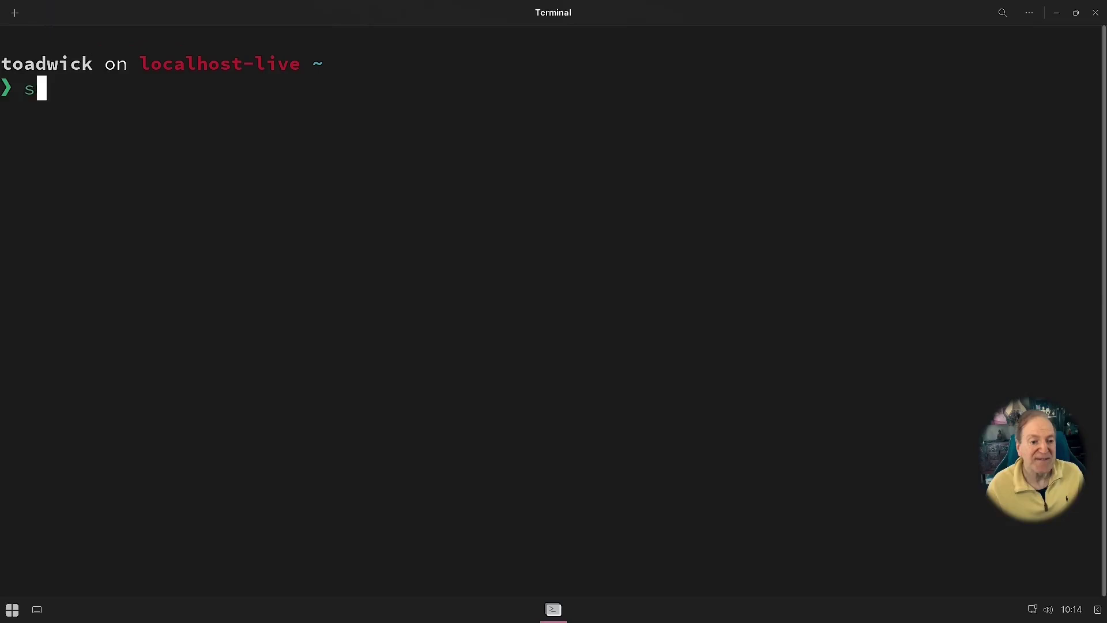
text(udo dnf in )
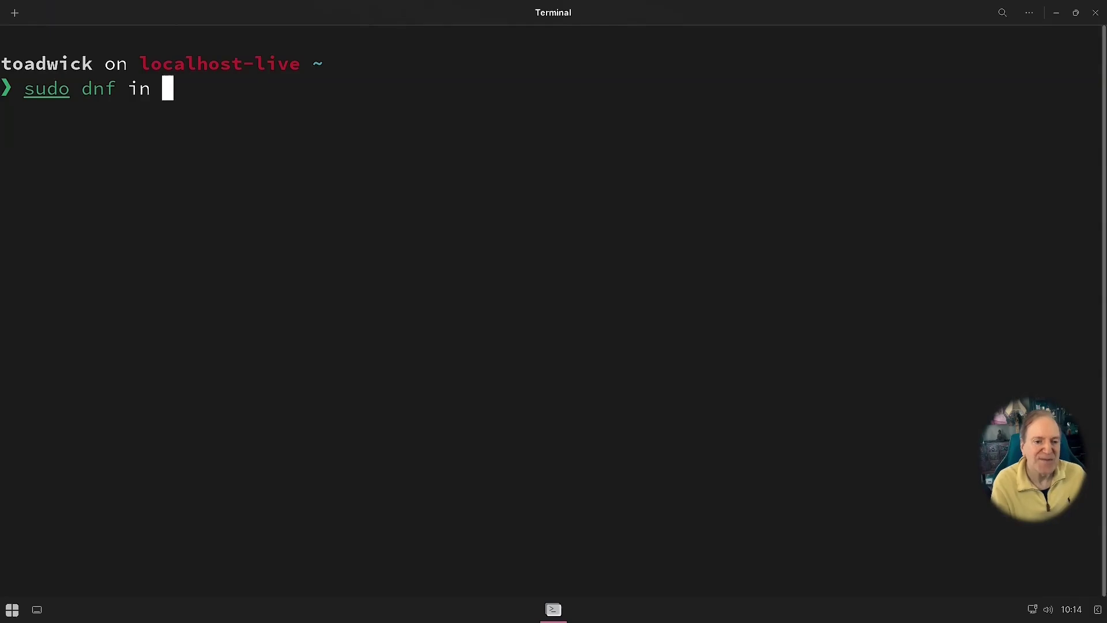
text(gimp)
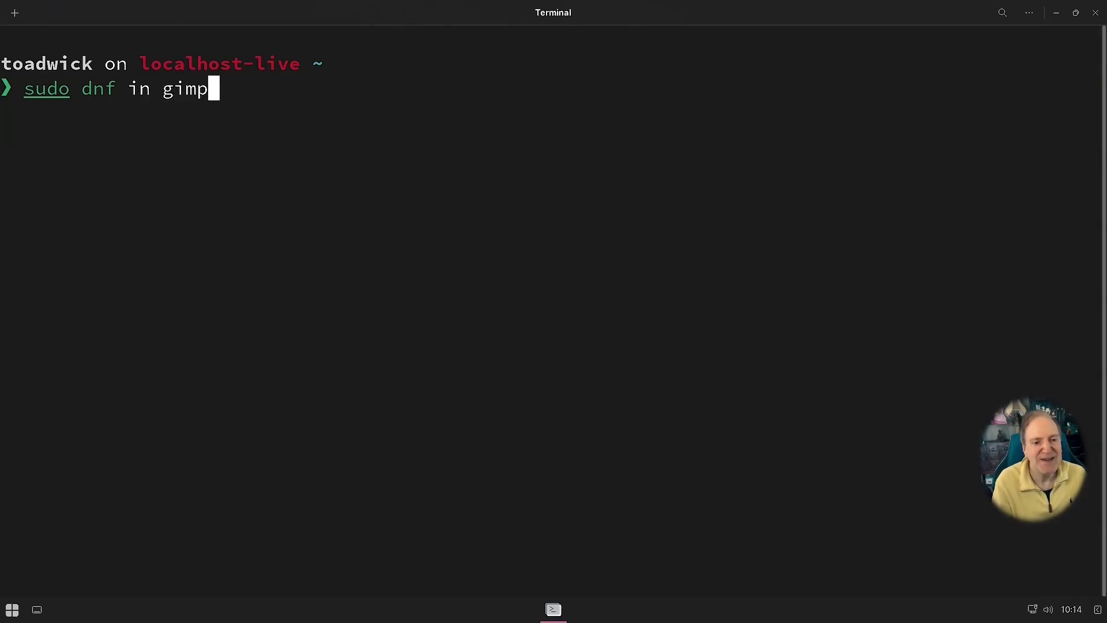
key(Return)
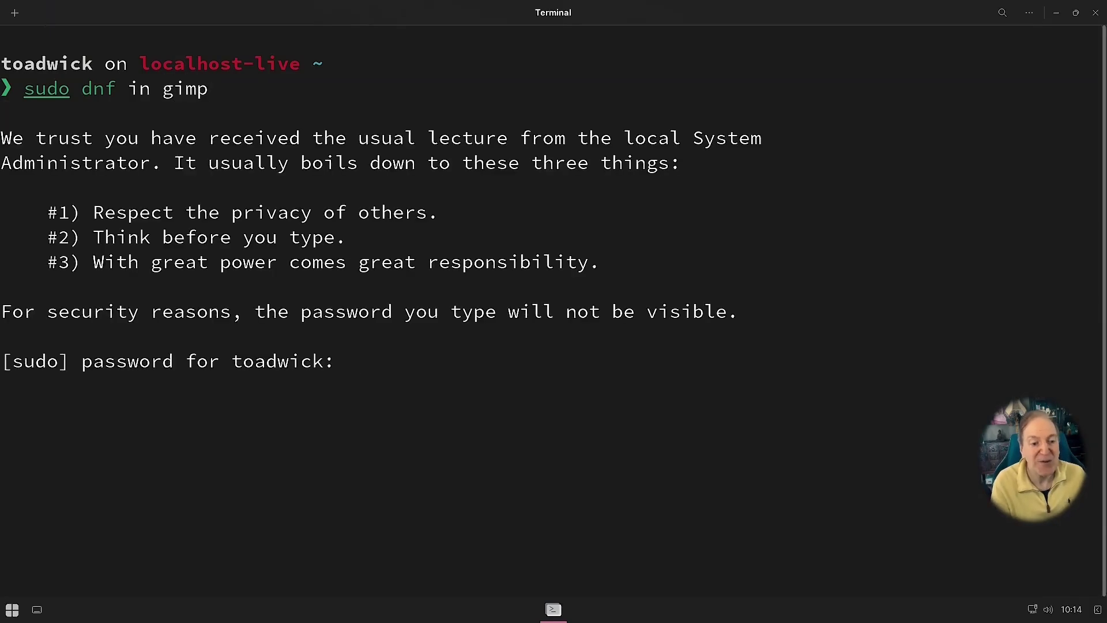
key(Return)
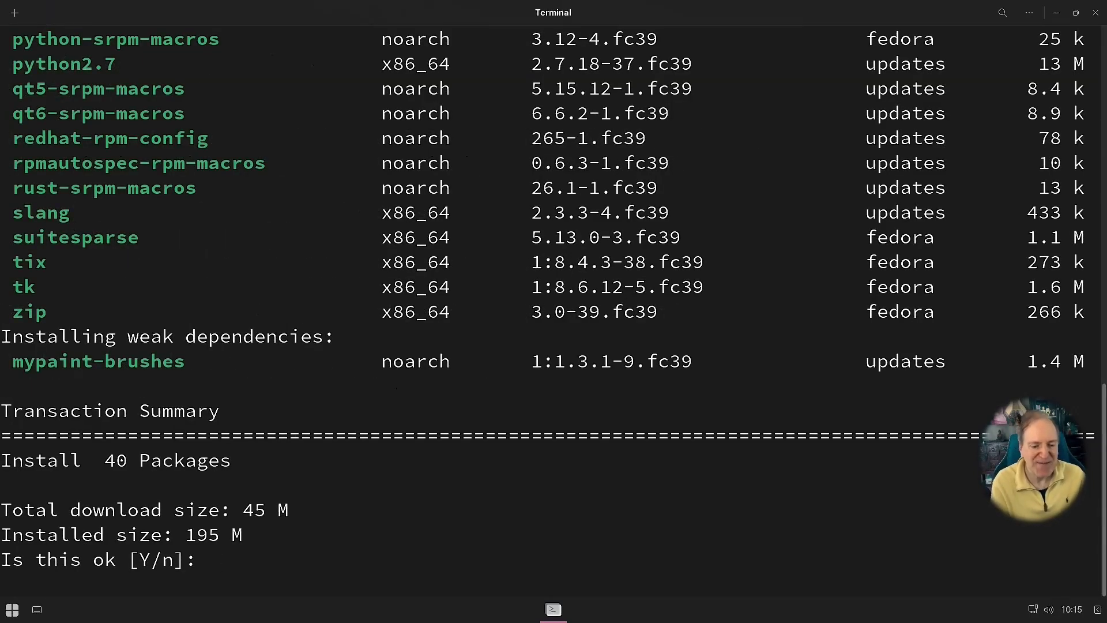
text(y)
key(Return)
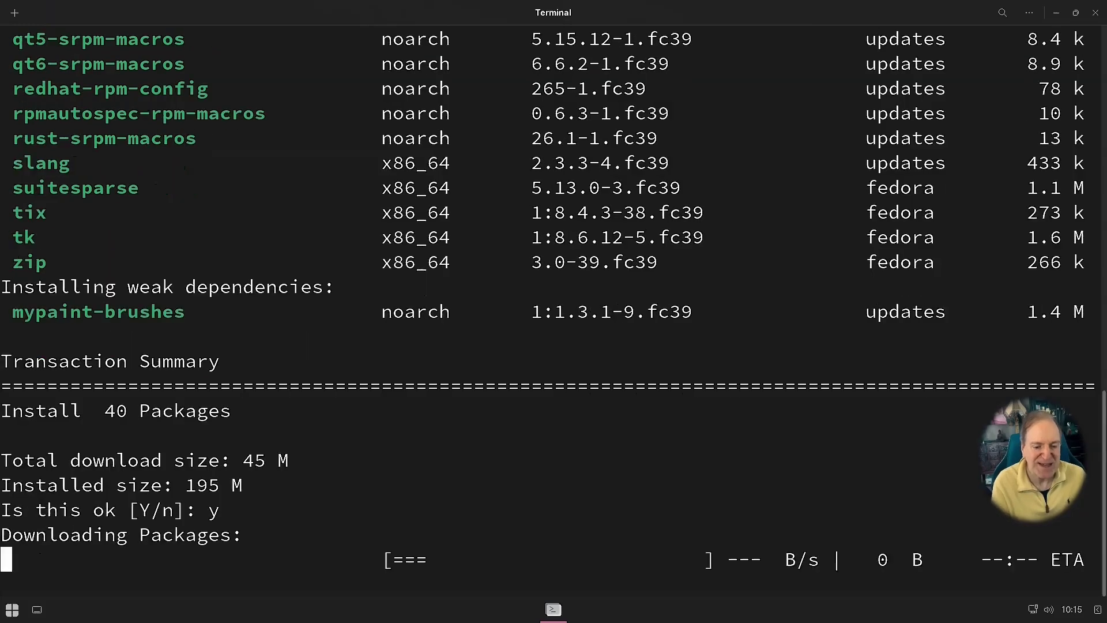
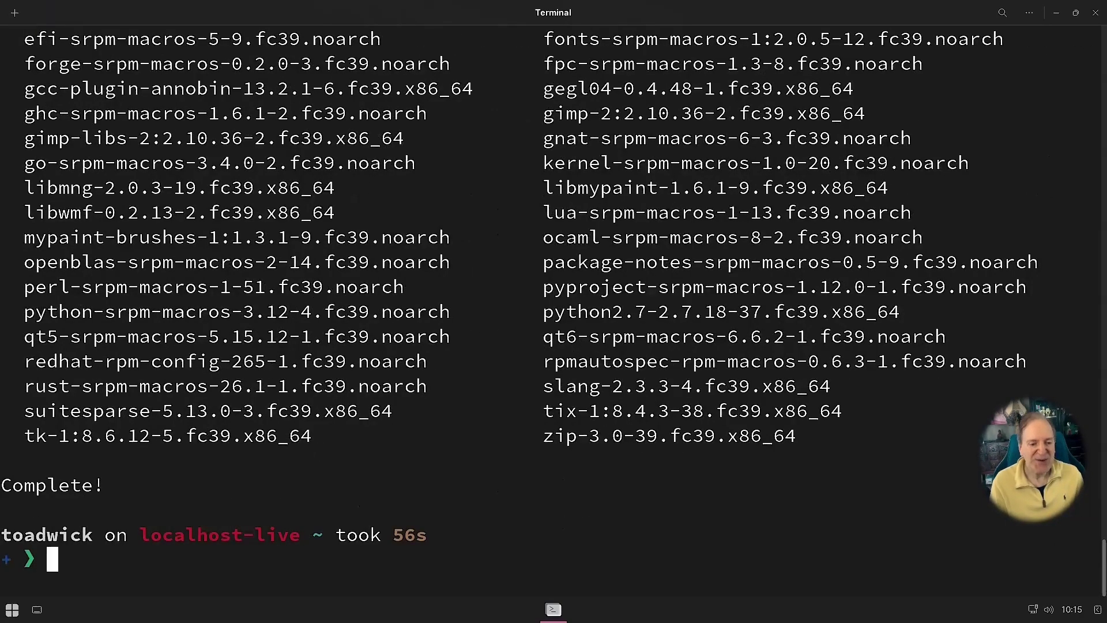
Install htop with the command sudo dnf in htop
key(Up)
key(BackSpace)
key(BackSpace)
key(BackSpace)
key(BackSpace)
key(BackSpace)
key(BackSpace)
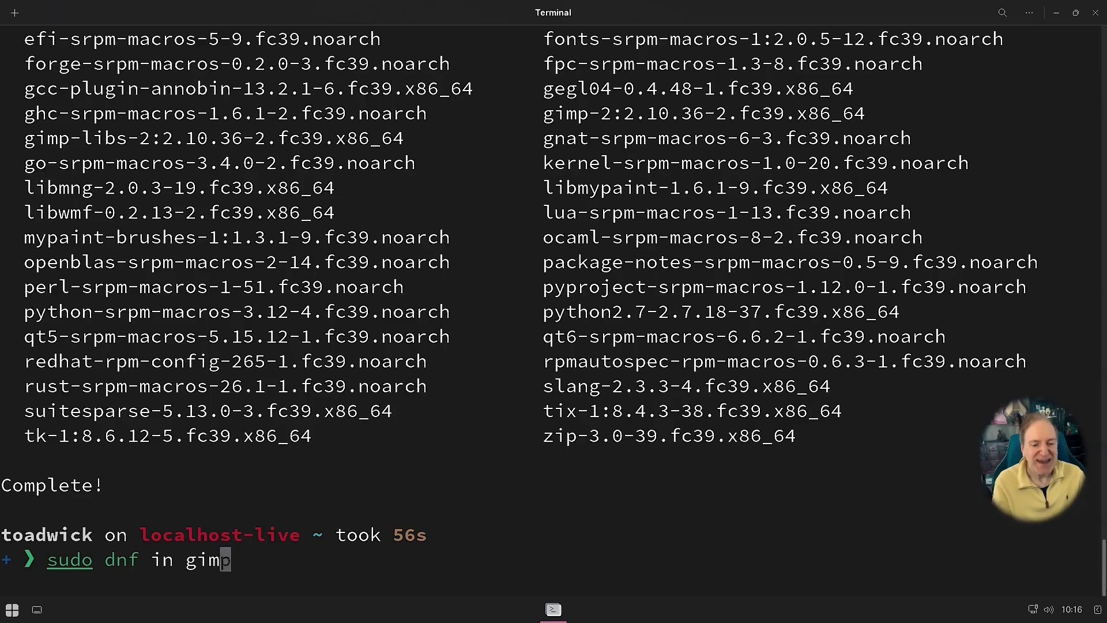
key(BackSpace)
text(n)
text( htop)
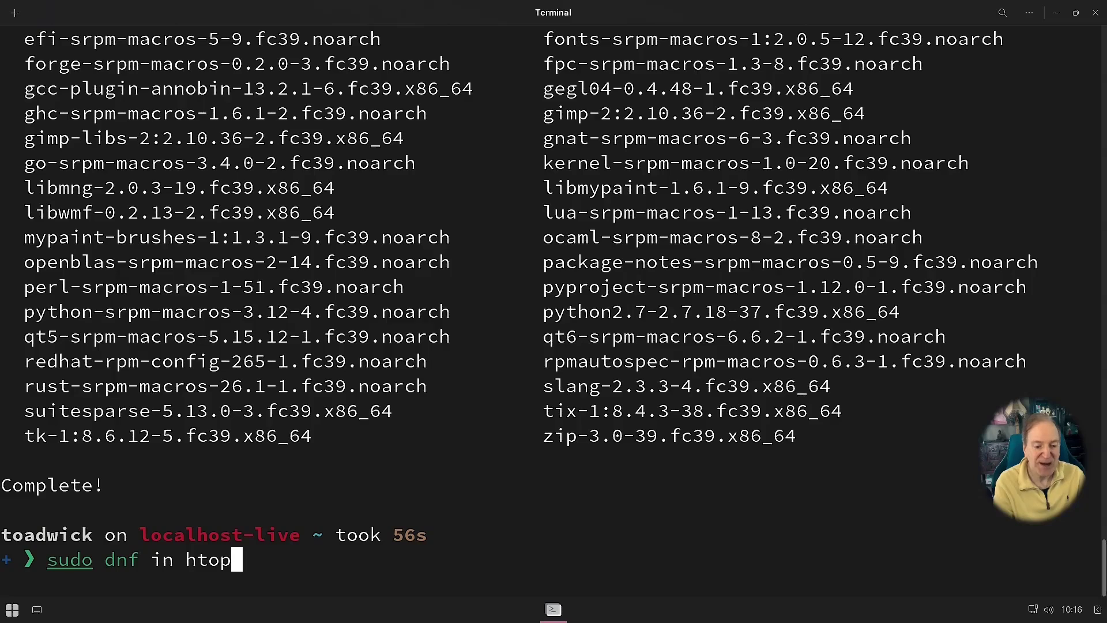
key(Return)
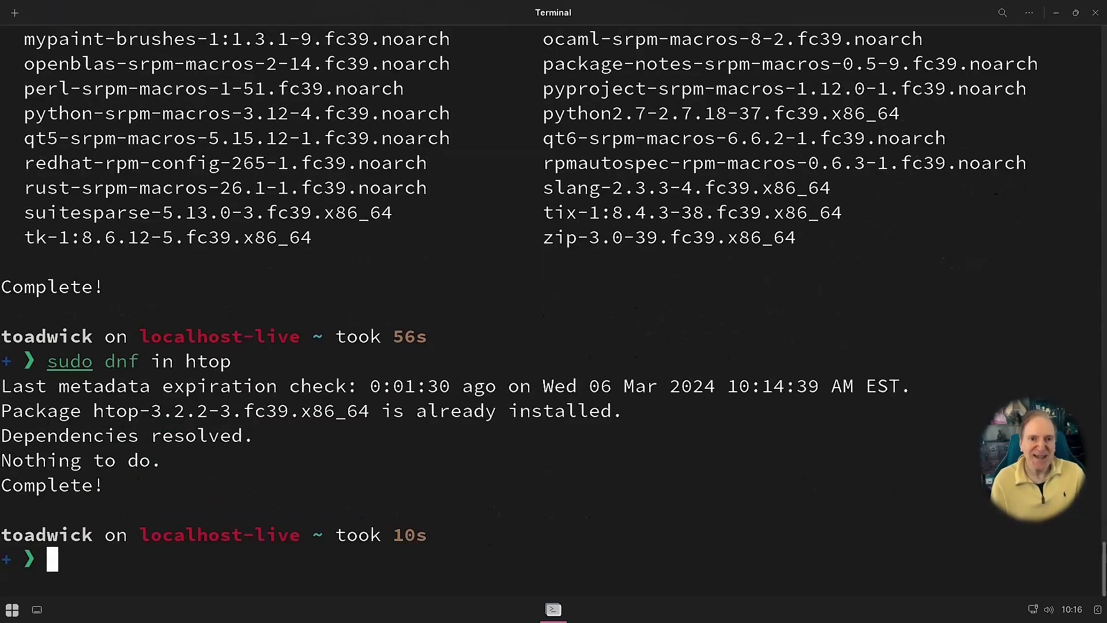
Run htop to check the system's processor and memory use, and quit it
text(htop)
key(Return)
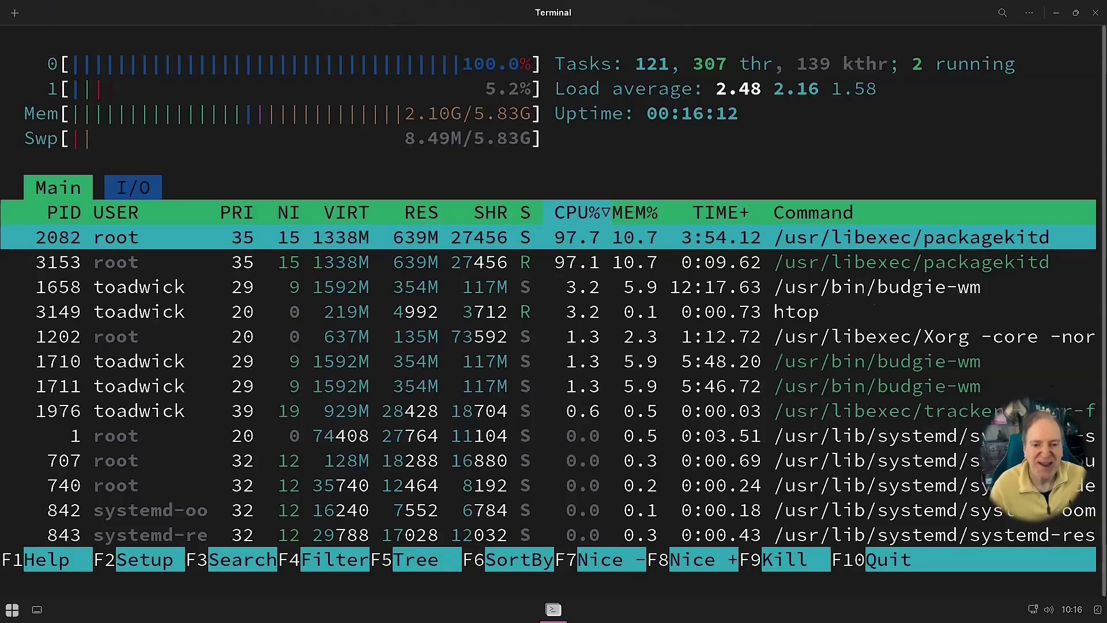
key(q)
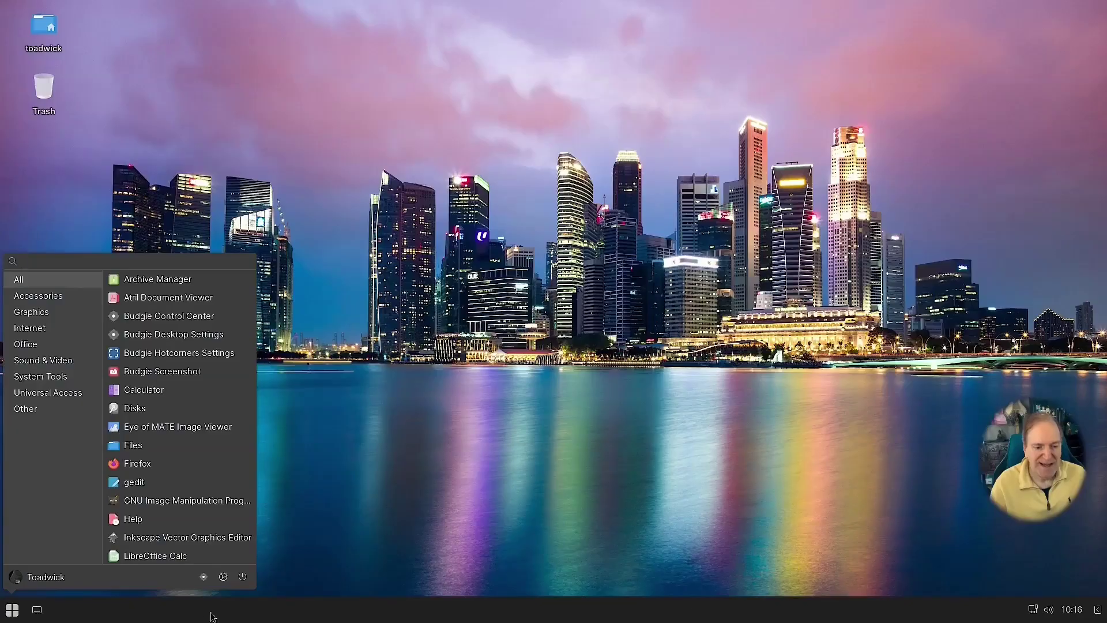
Reboot the computer and log back in to the desktop with the account password
click(243, 577)
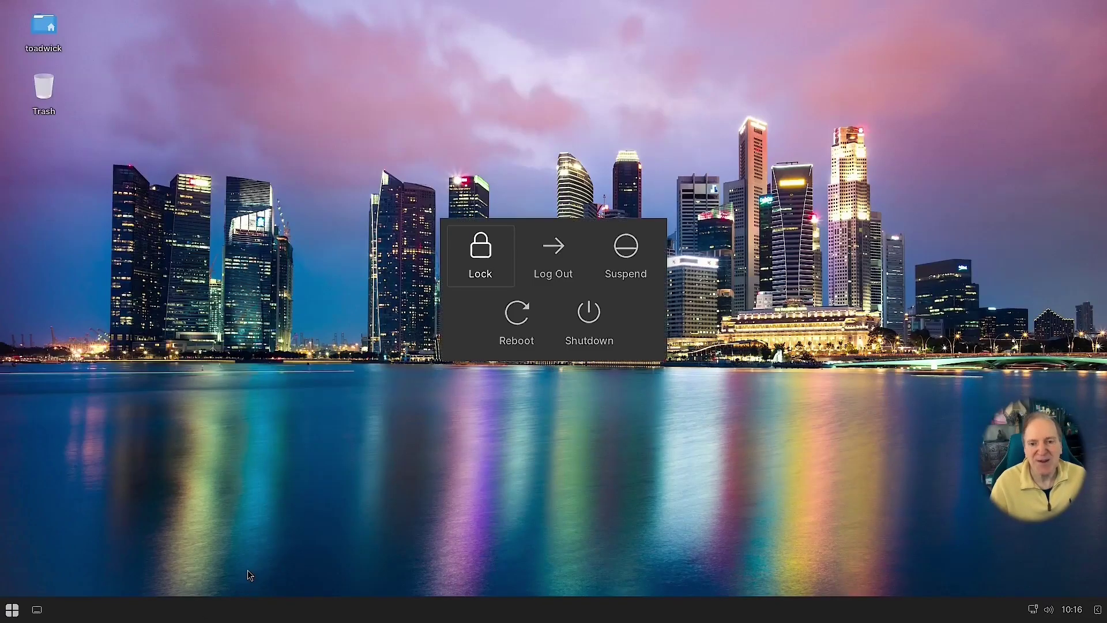
click(526, 326)
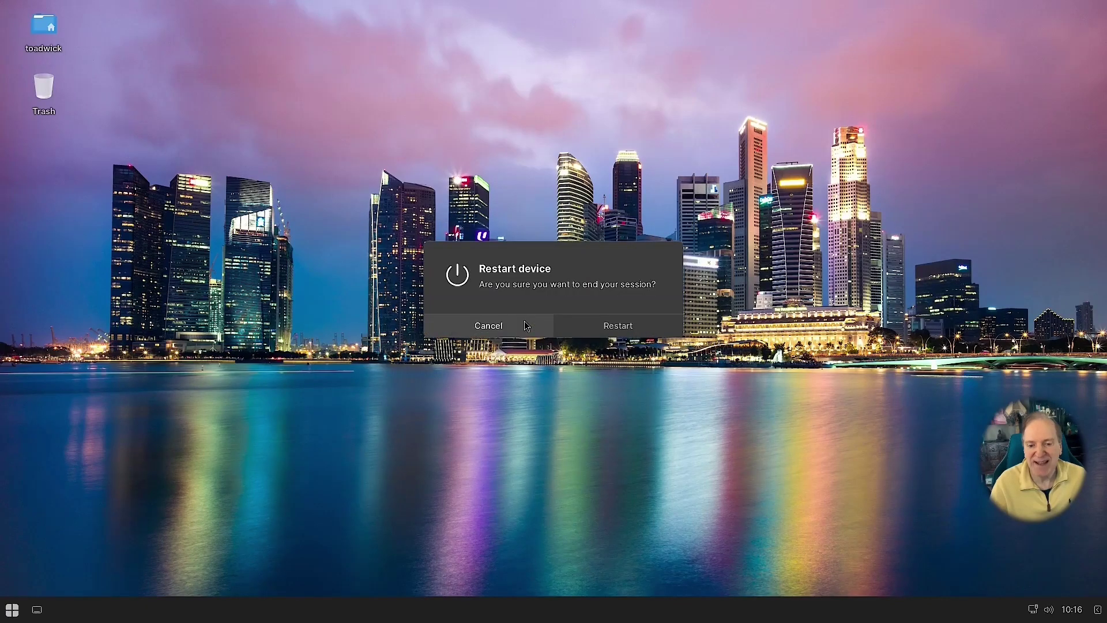
click(600, 326)
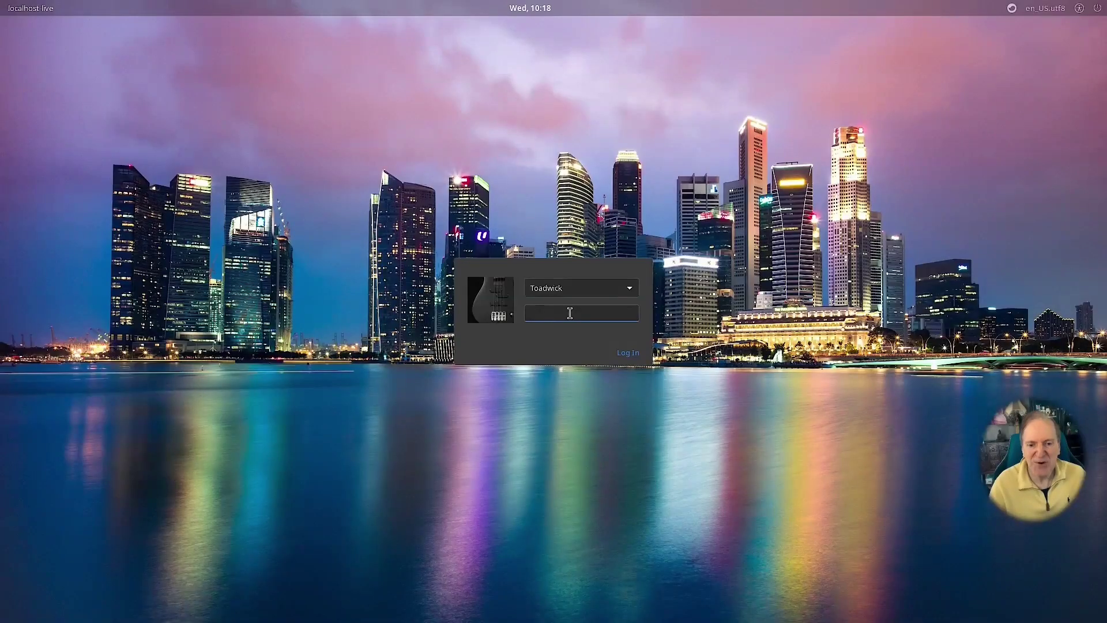
key(Return)
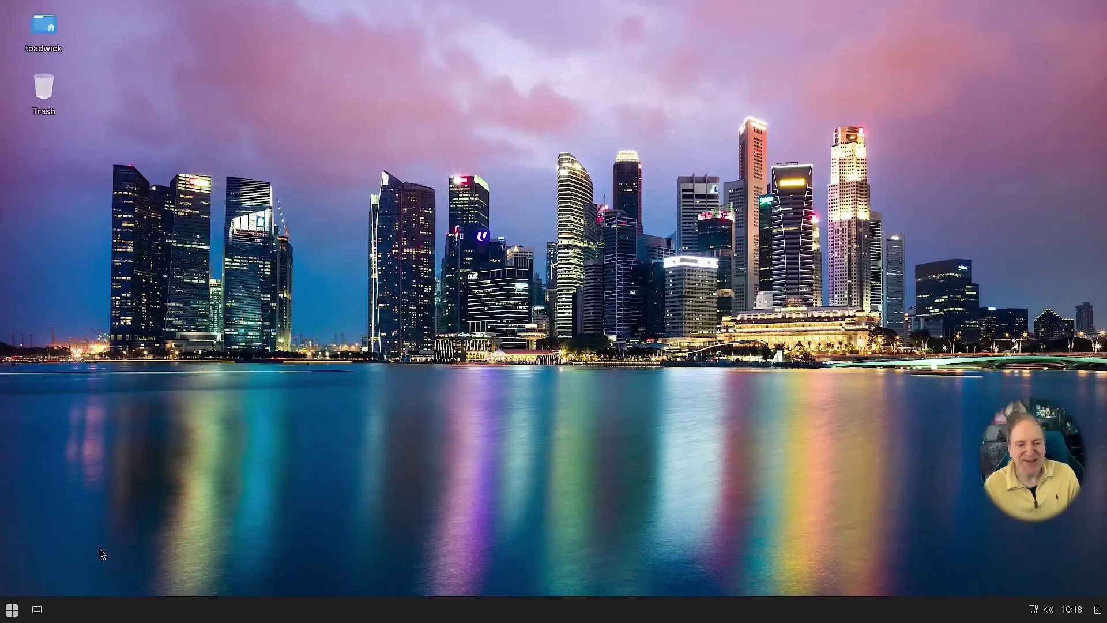
Open Terminal from the System Tools applications and move its window toward the middle of the desktop
click(16, 615)
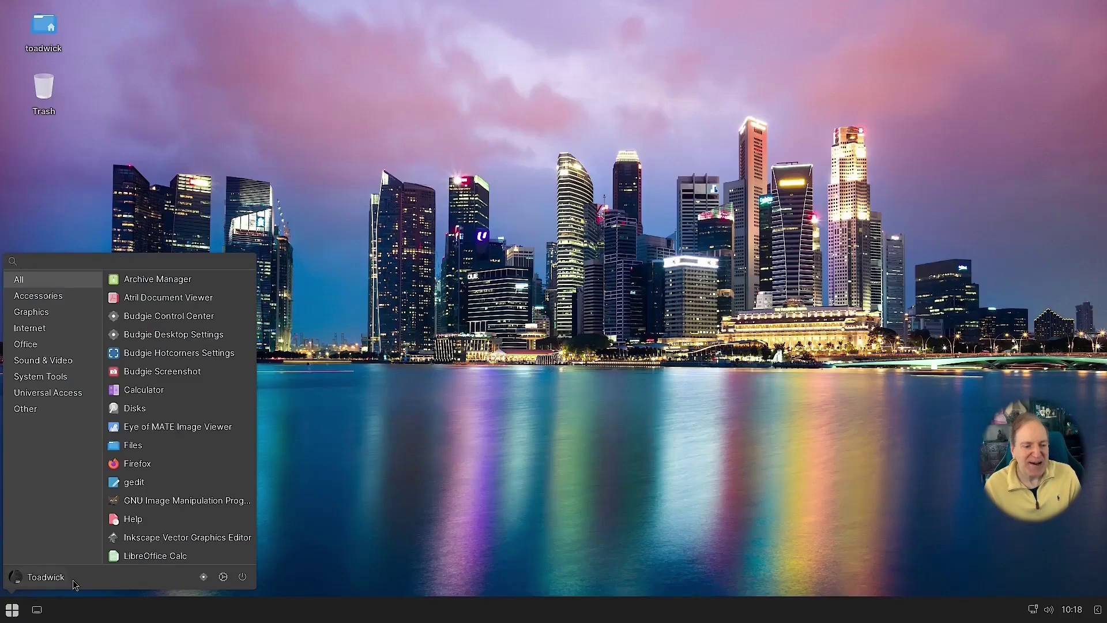
click(37, 381)
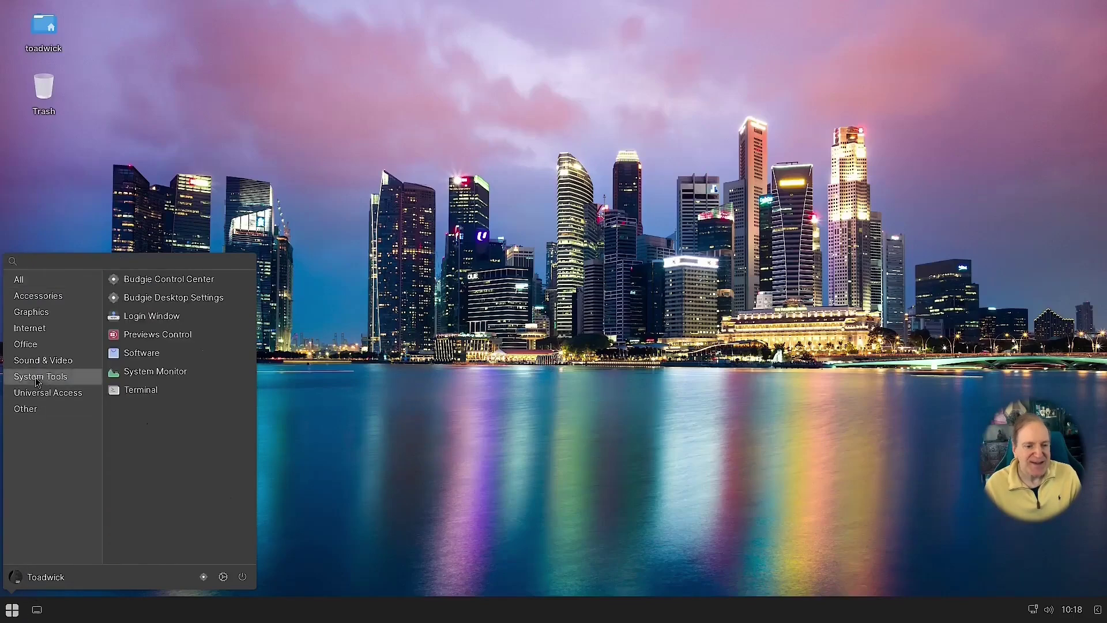
click(123, 390)
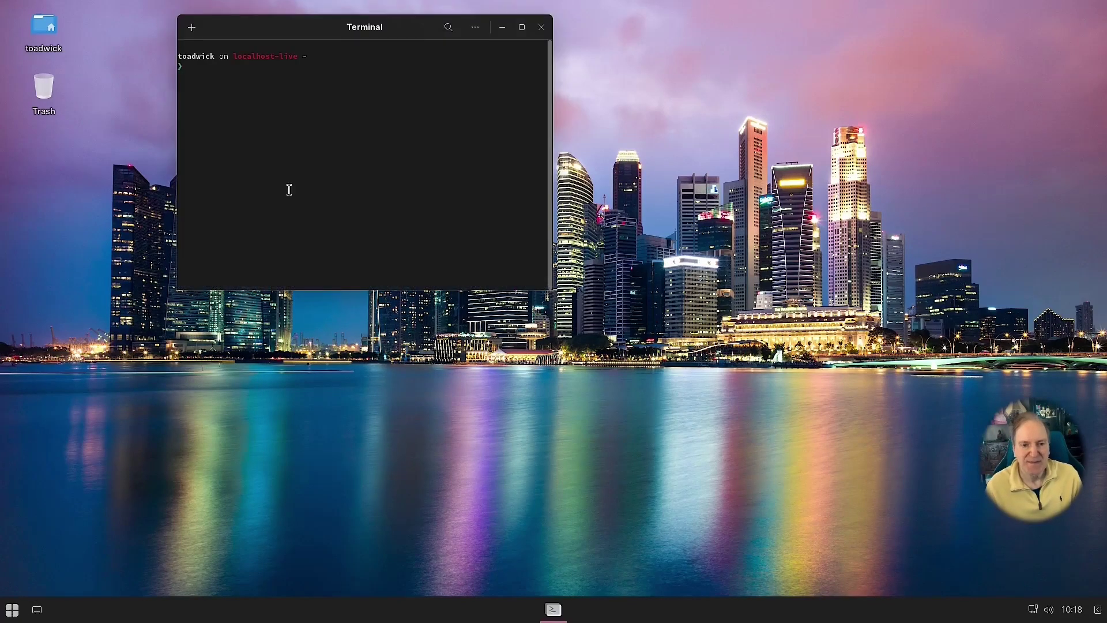
drag(382, 49, 468, 153)
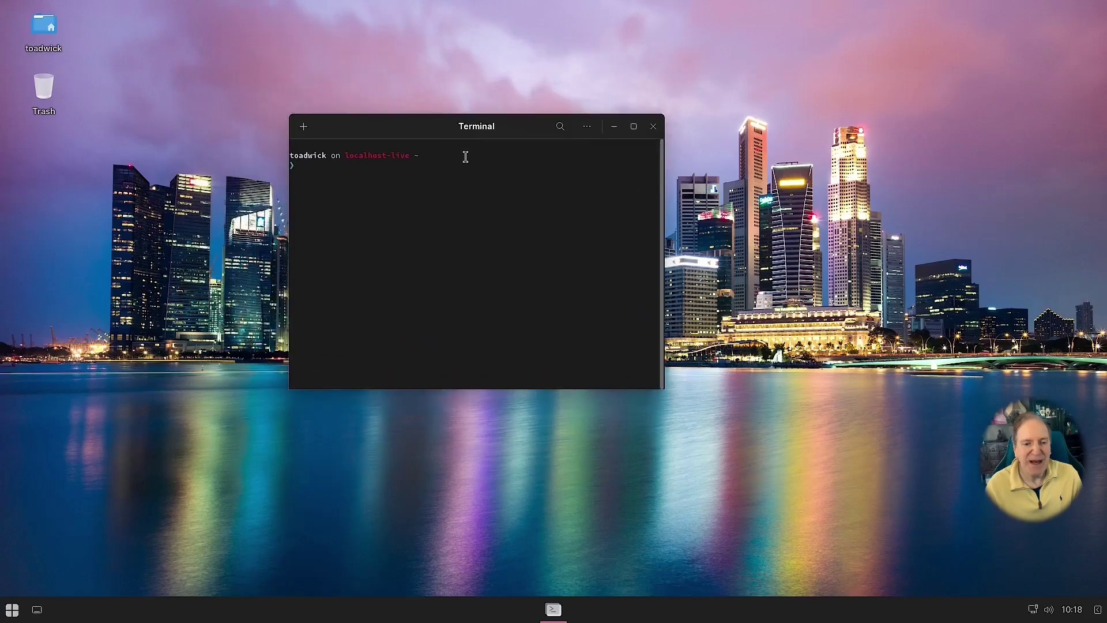
Enlarge the terminal text by several zoom levels and remove the stray equals sign from the prompt
key(ctrl+plus)
key(ctrl+plus)
key(ctrl+plus)
key(ctrl+plus)
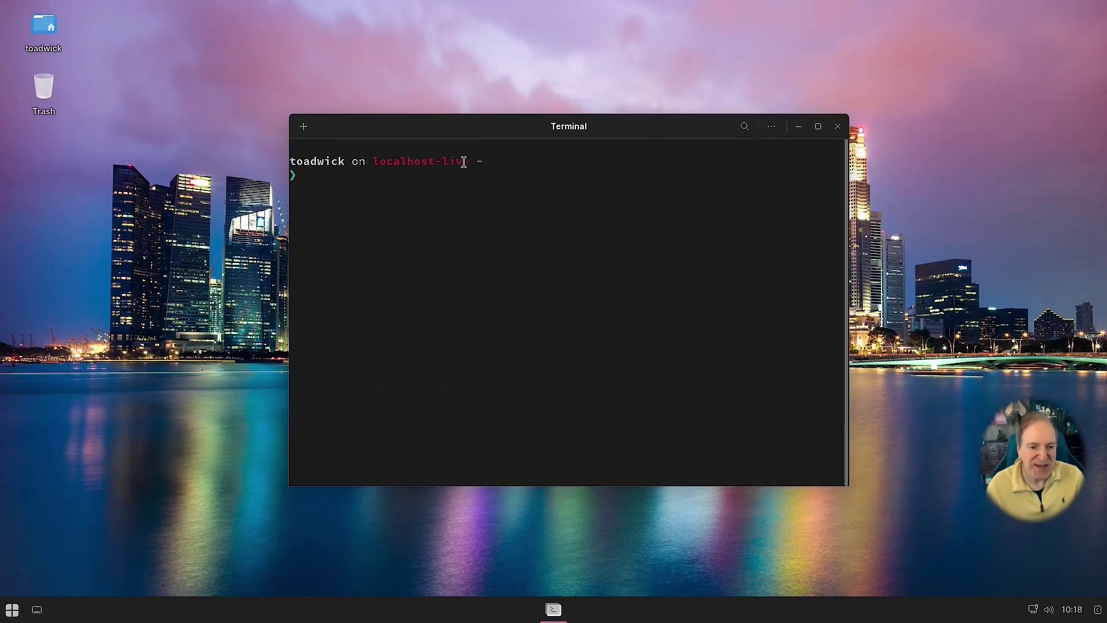
text(=)
key(BackSpace)
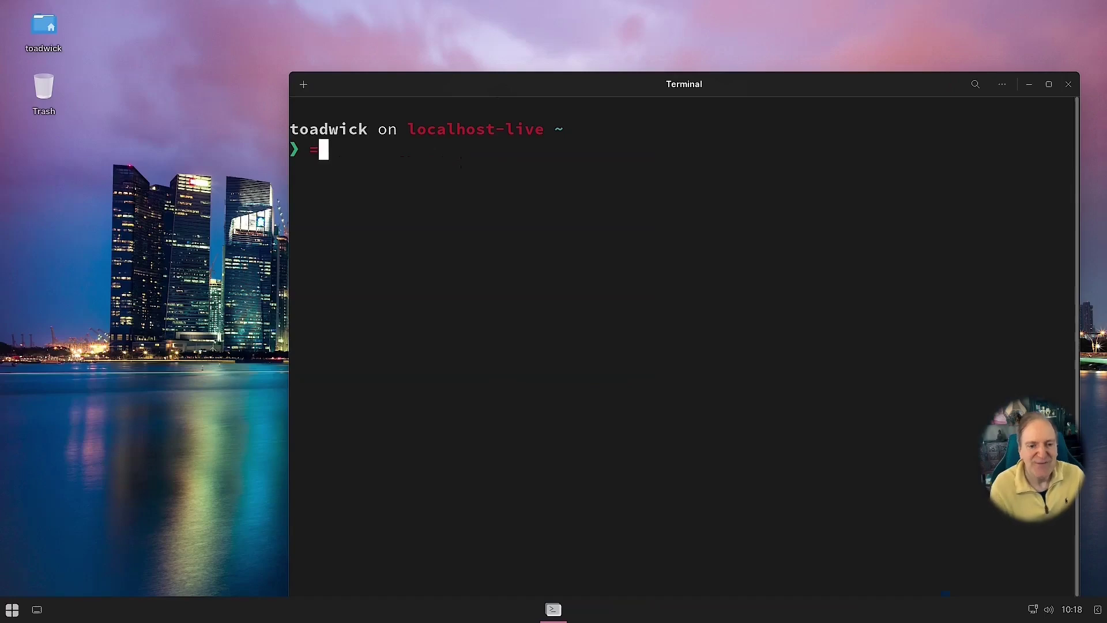
Run htop to check memory use after the reboot, then quit it and close Terminal
text(htop)
key(Return)
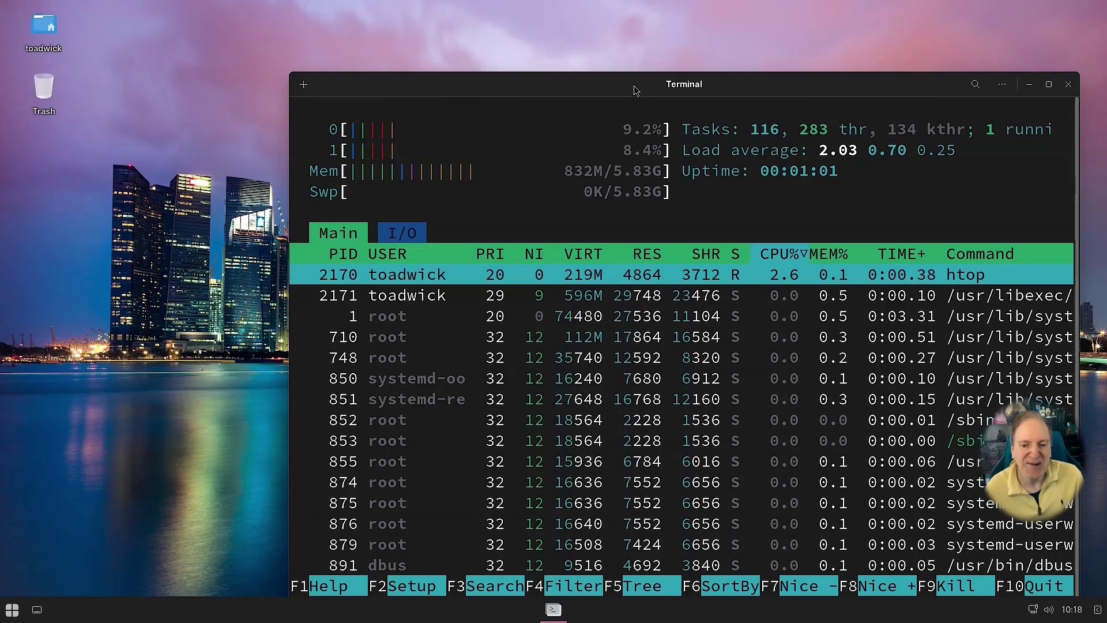
drag(608, 74, 524, 40)
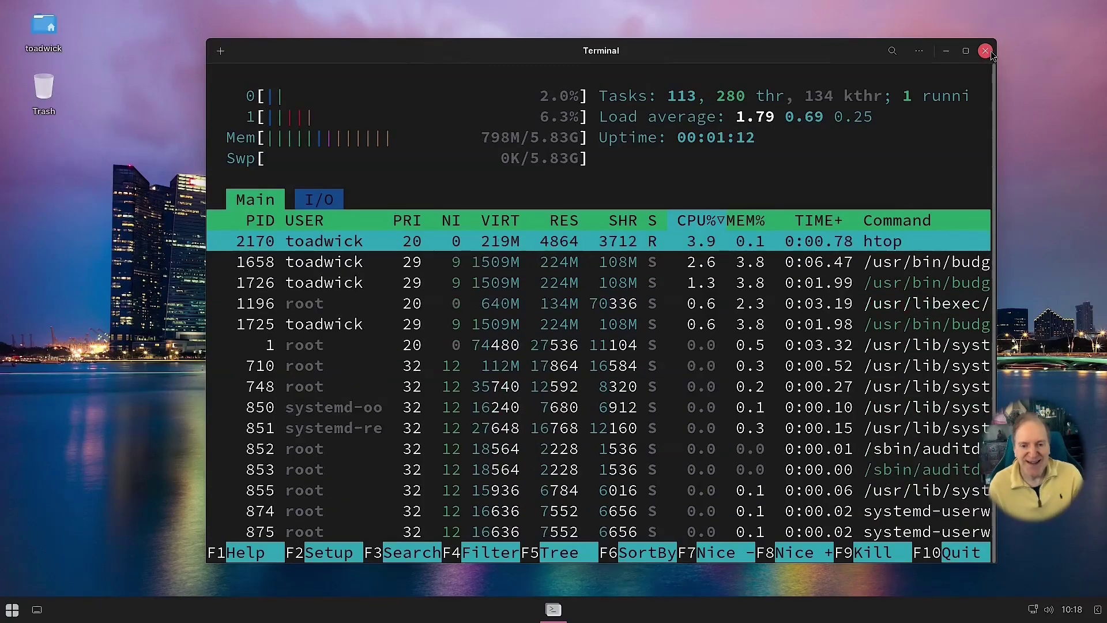
key(q)
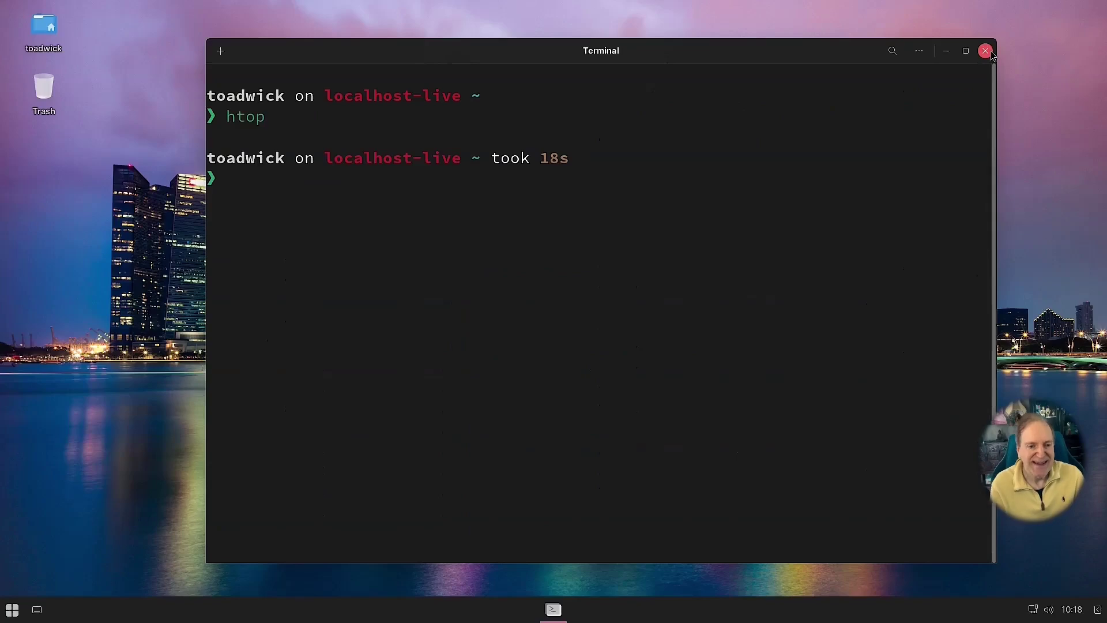
click(987, 51)
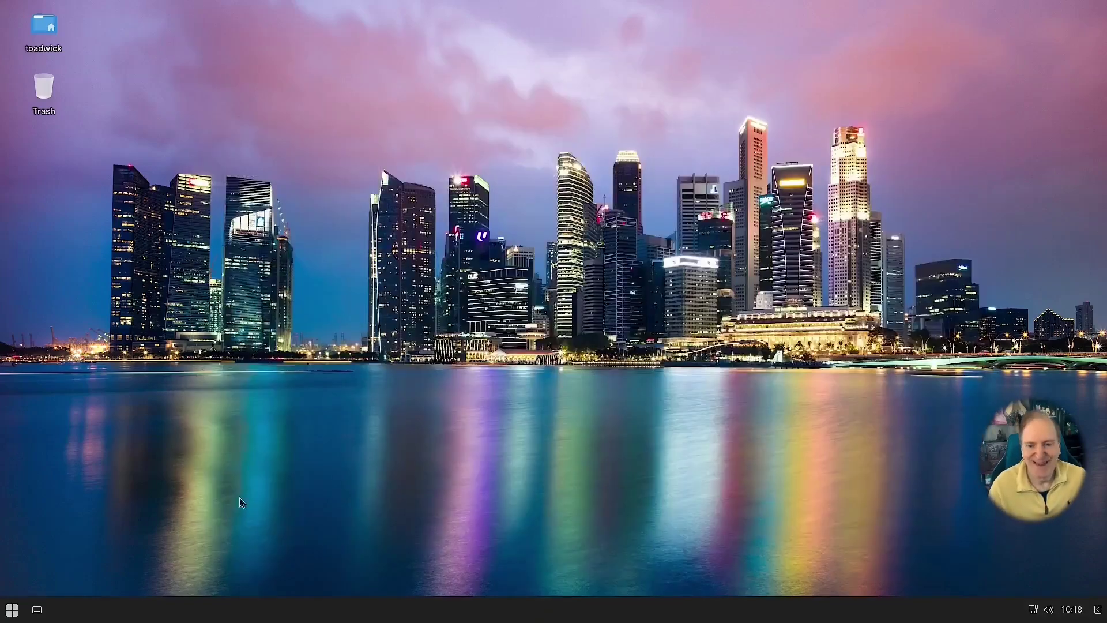
Browse the Internet, Office and Graphics application categories in the Budgie menu
click(11, 613)
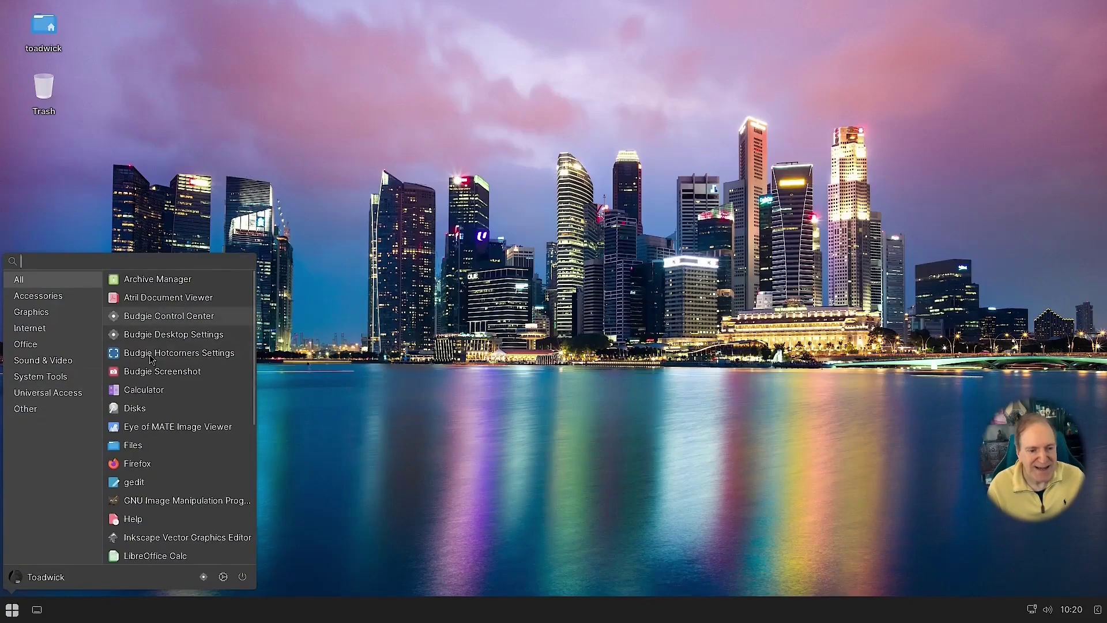
click(31, 328)
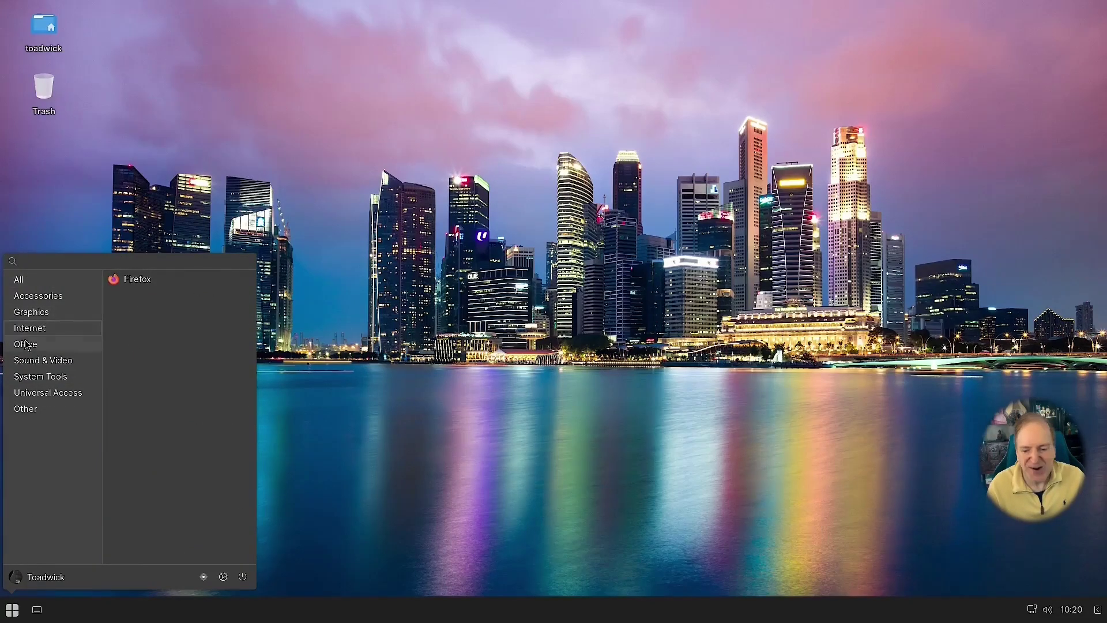
click(27, 345)
click(32, 314)
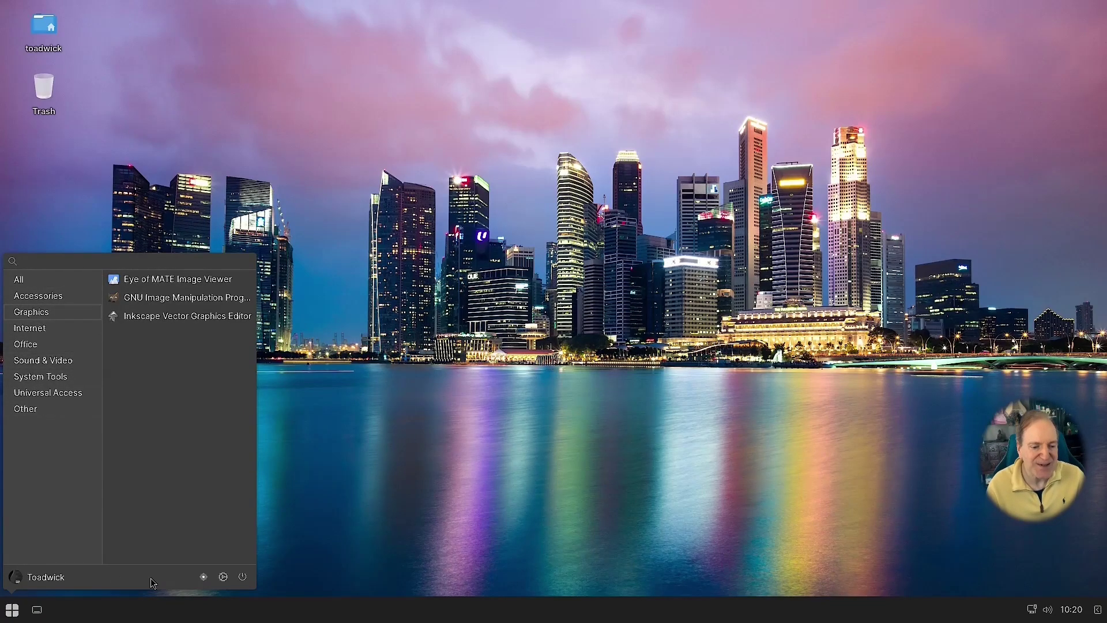
click(224, 579)
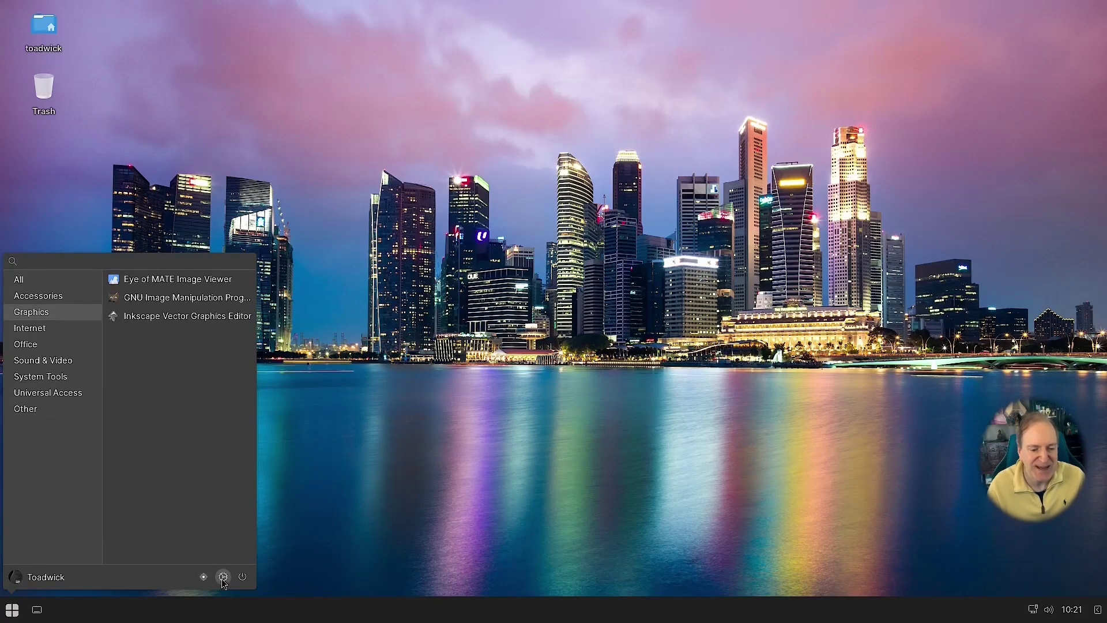
Open the bottom panel's Budgie Menu applet settings in Budgie Desktop Settings, and try Show Menu Label on and off
click(206, 577)
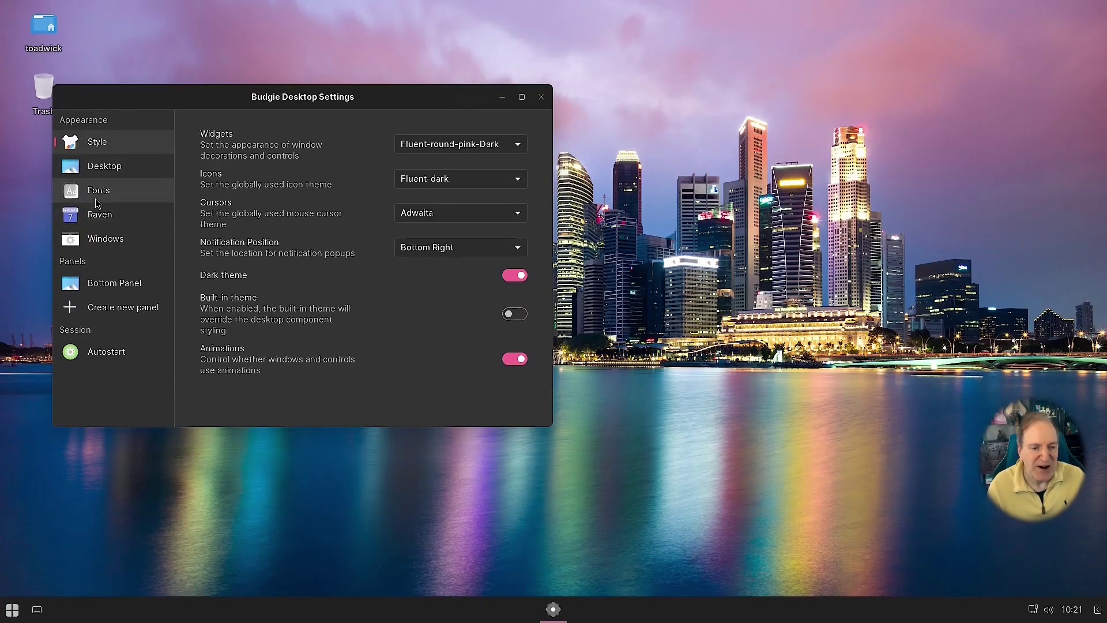
click(121, 286)
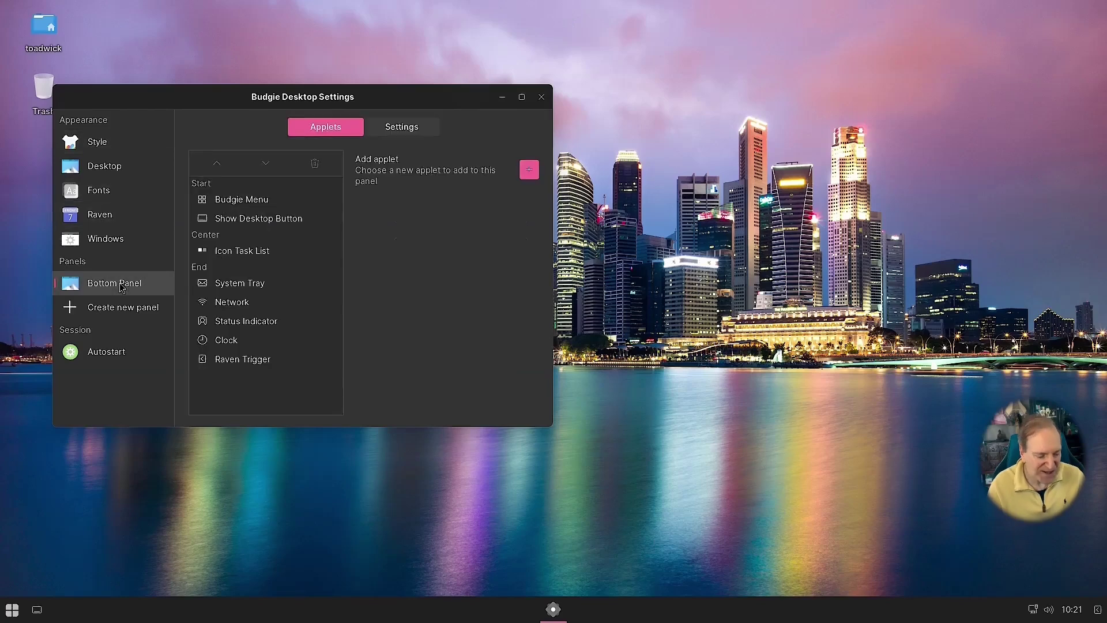
click(243, 200)
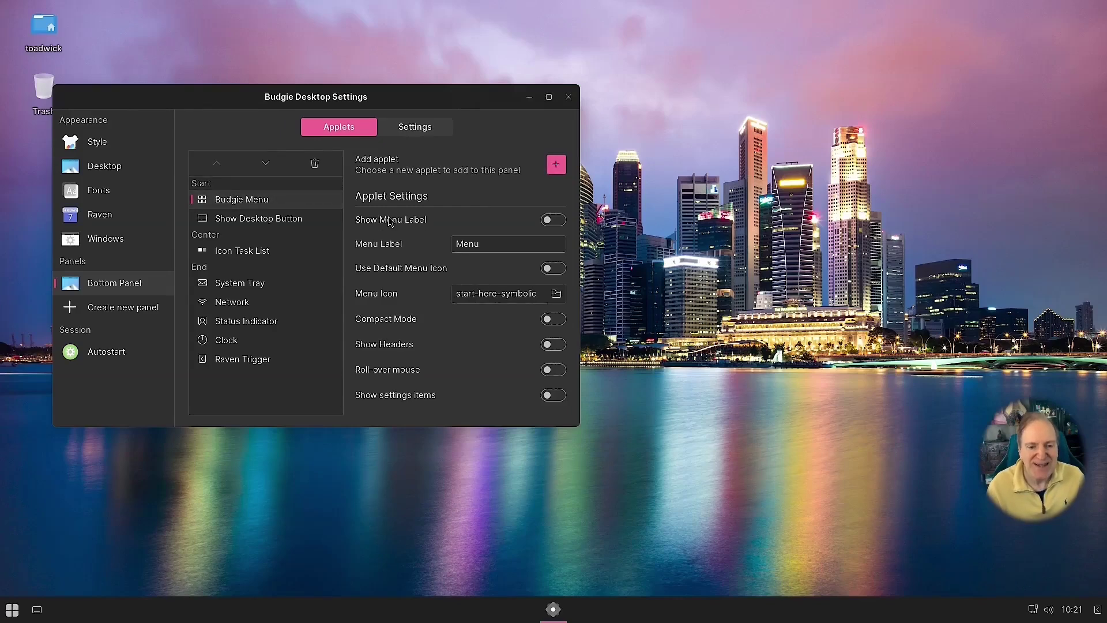
click(556, 221)
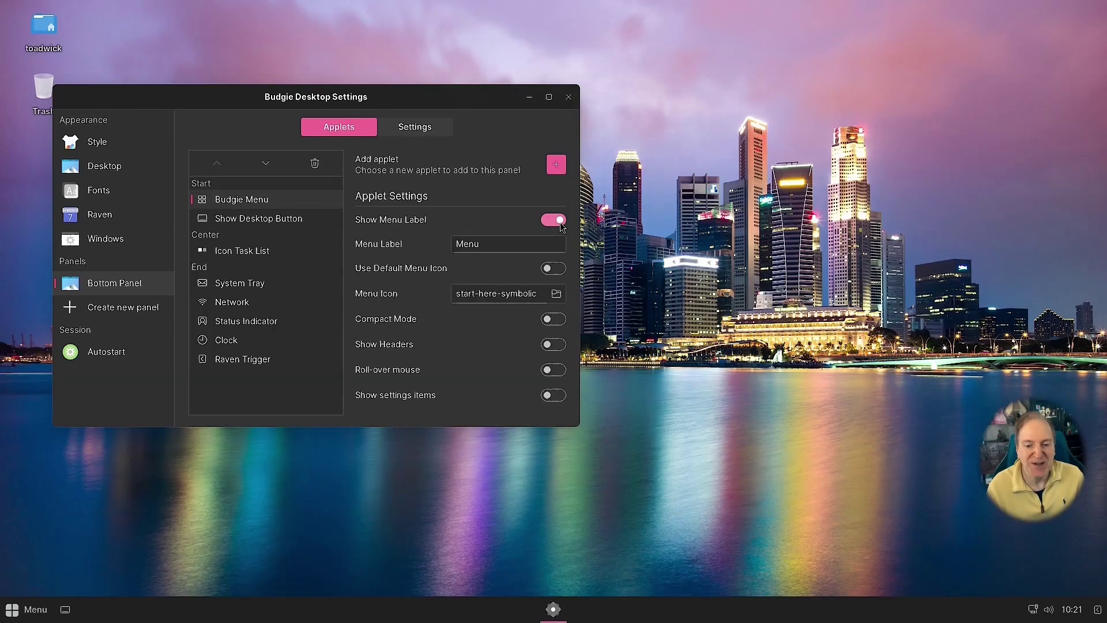
click(559, 223)
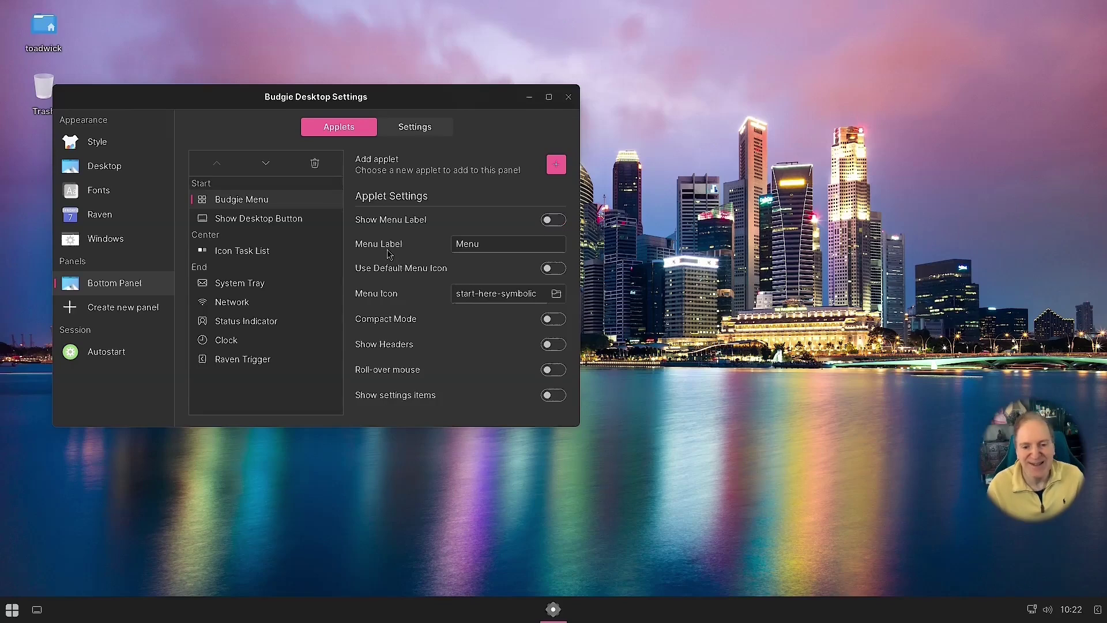
Enable Roll-over mouse for the Budgie Menu applet and test it on the menu's application categories
click(552, 370)
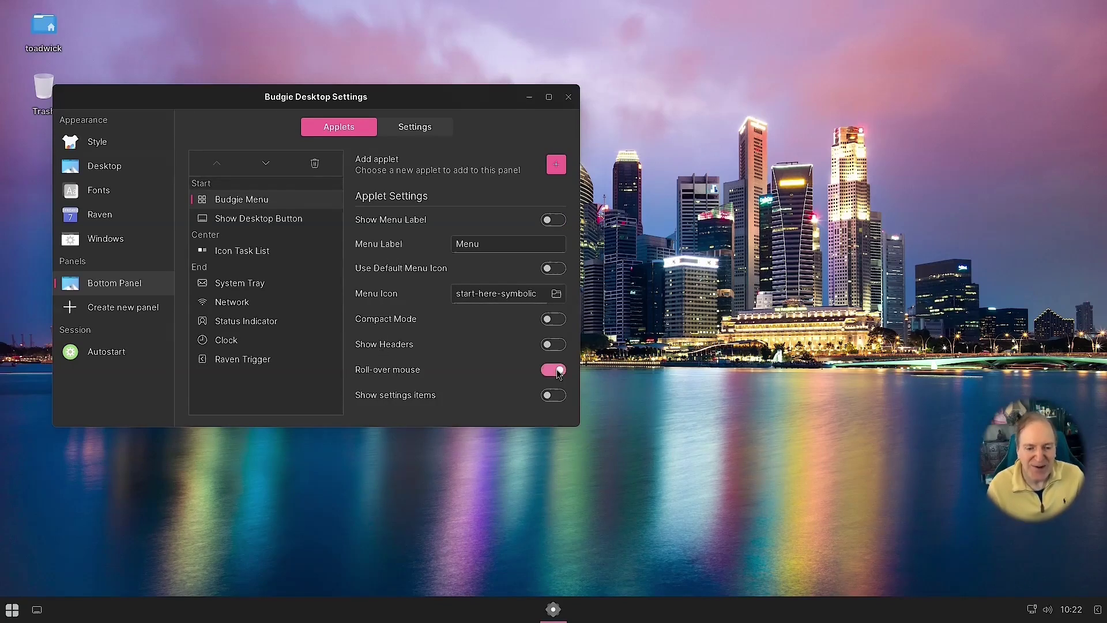
click(12, 610)
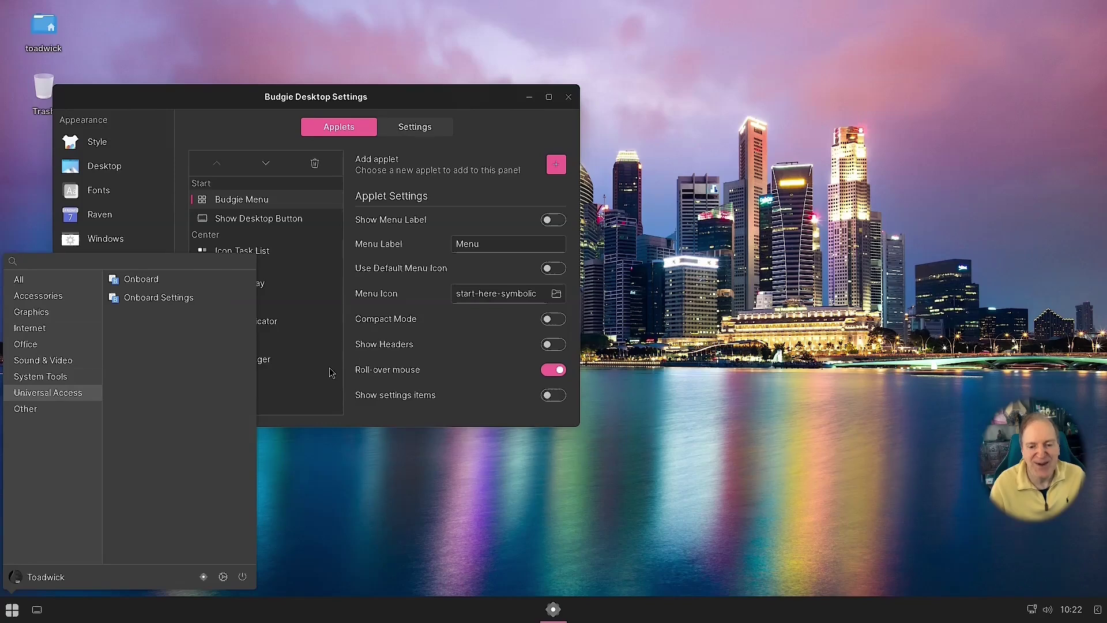
click(434, 103)
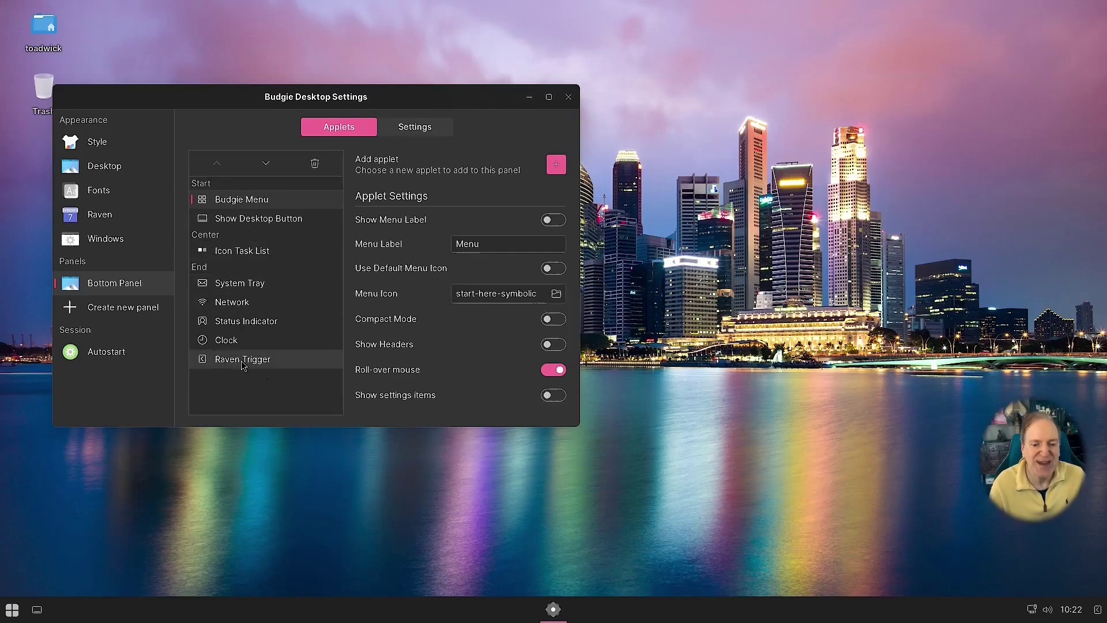
Add the WeatherShow applet to the bottom panel
click(556, 164)
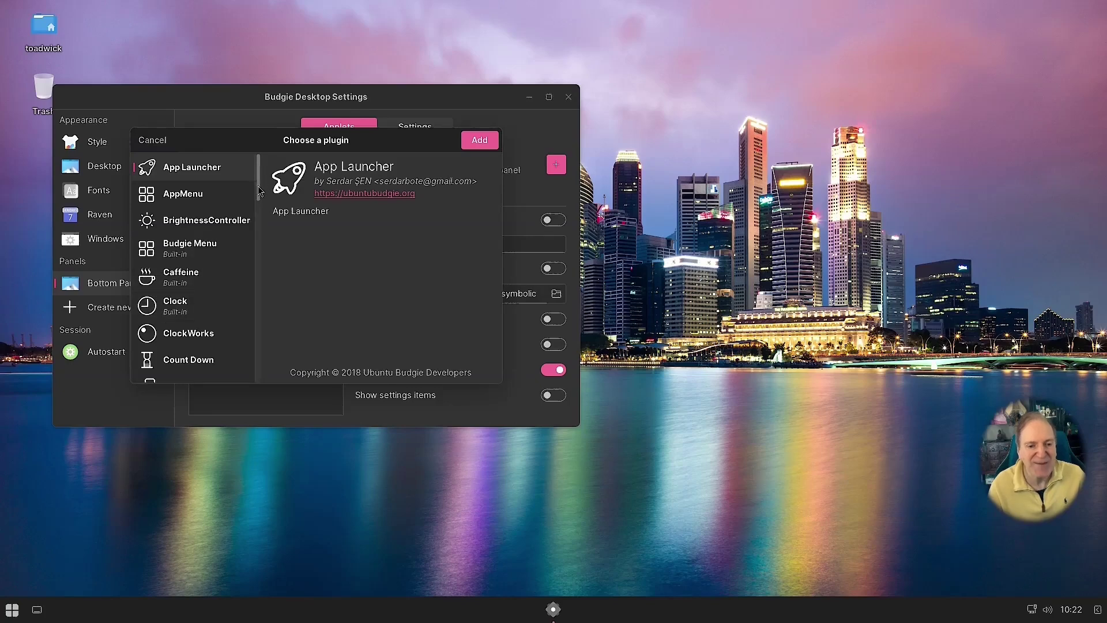
drag(265, 199, 267, 301)
scroll(209, 320, down, 6)
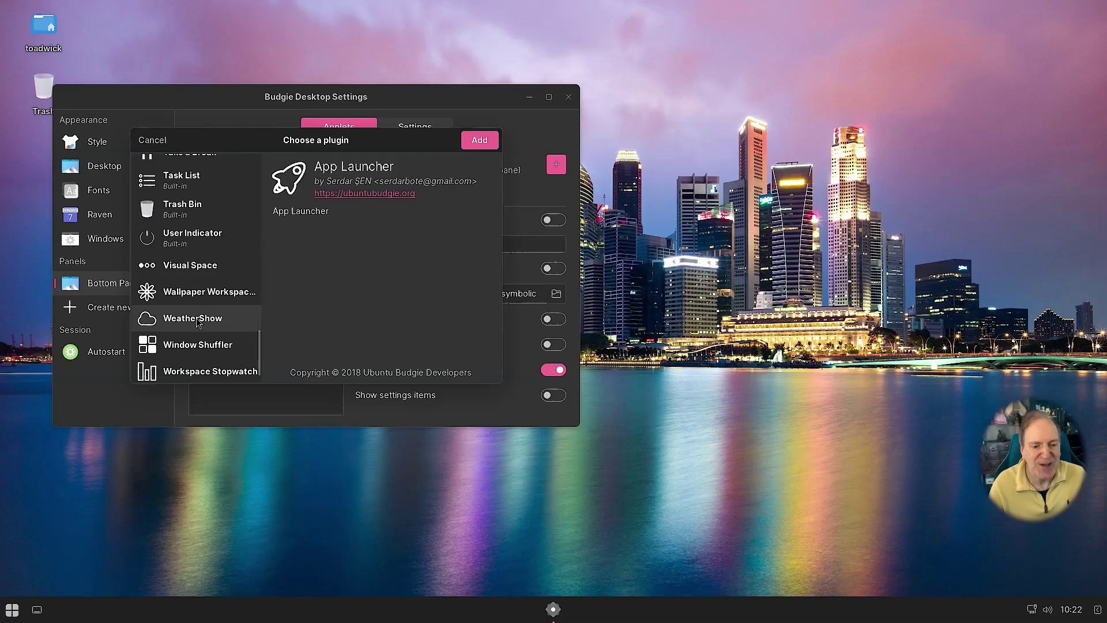
click(198, 321)
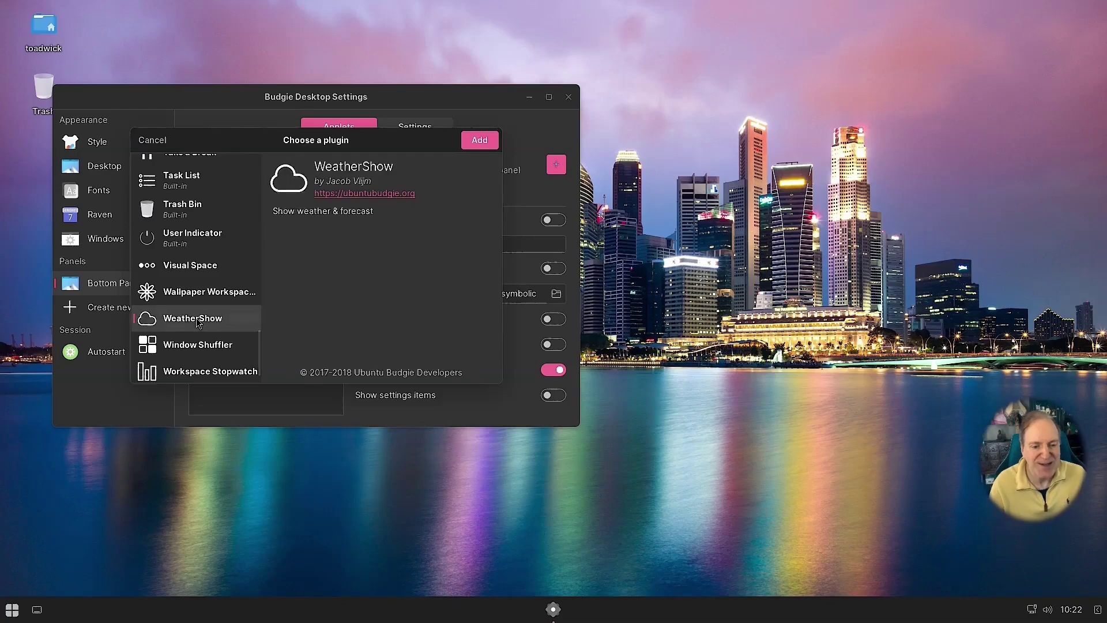
click(480, 141)
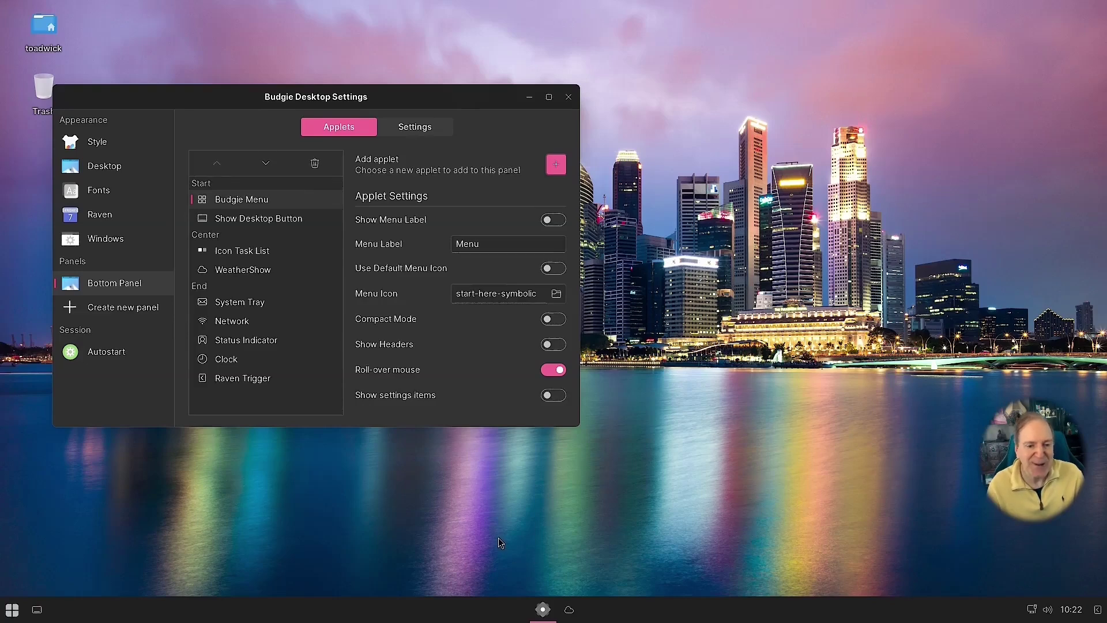
Open the WeatherShow applet's settings, try Fahrenheit on and off, and view the forecast from the panel
click(243, 270)
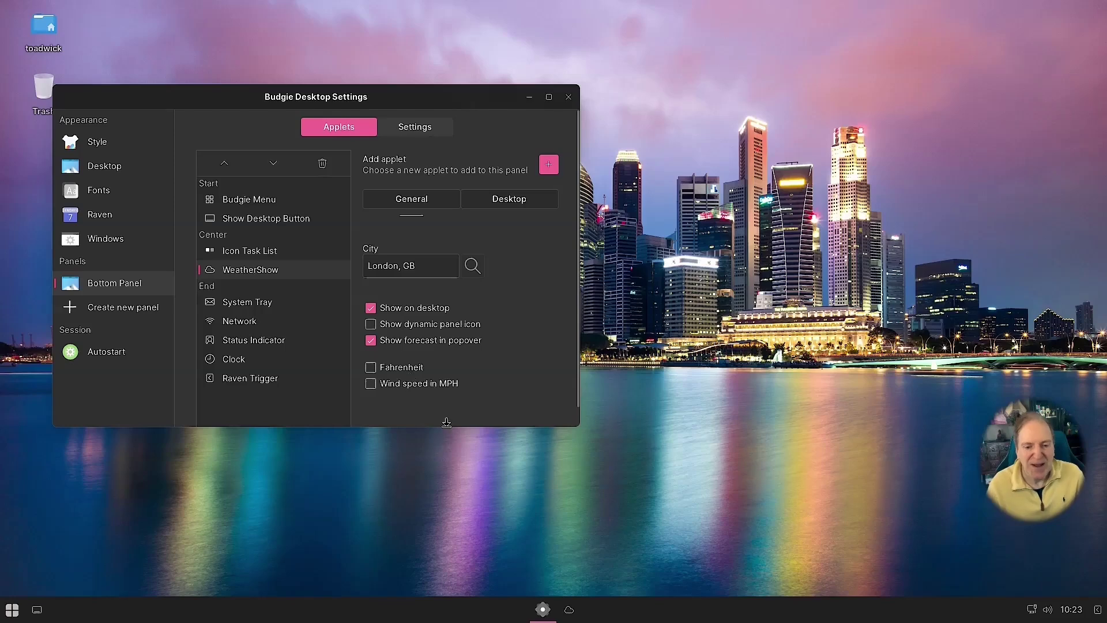
click(372, 369)
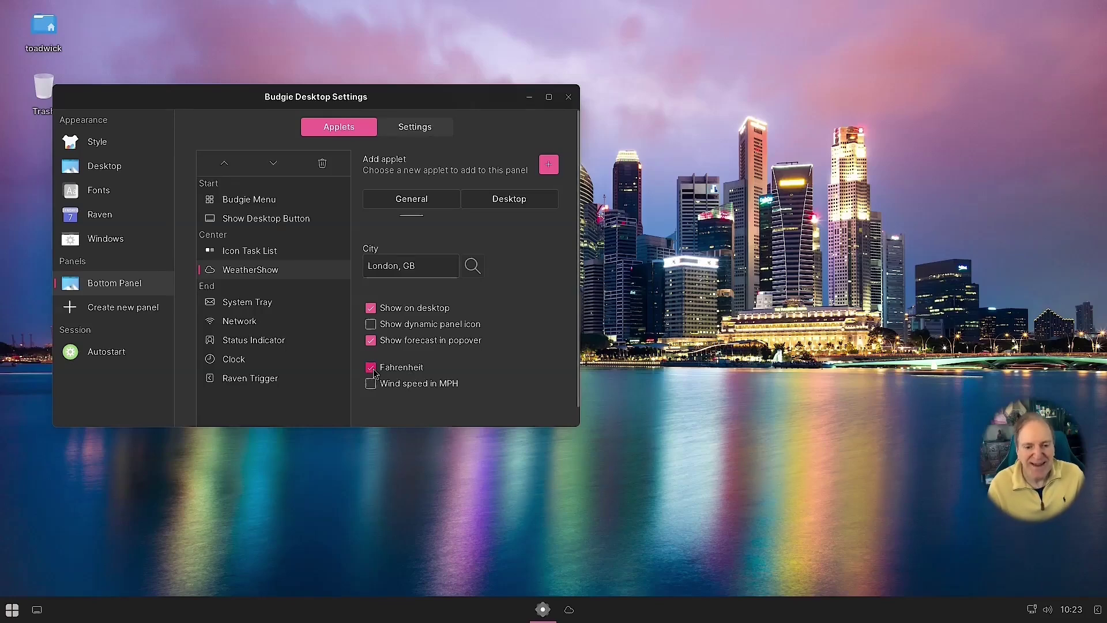
click(372, 368)
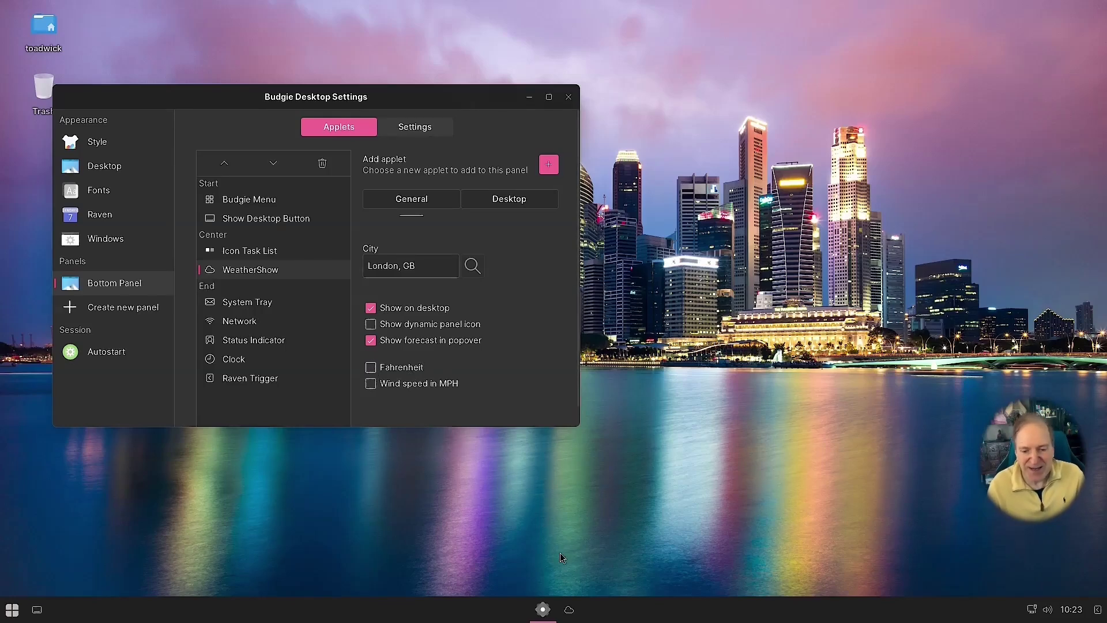
click(569, 611)
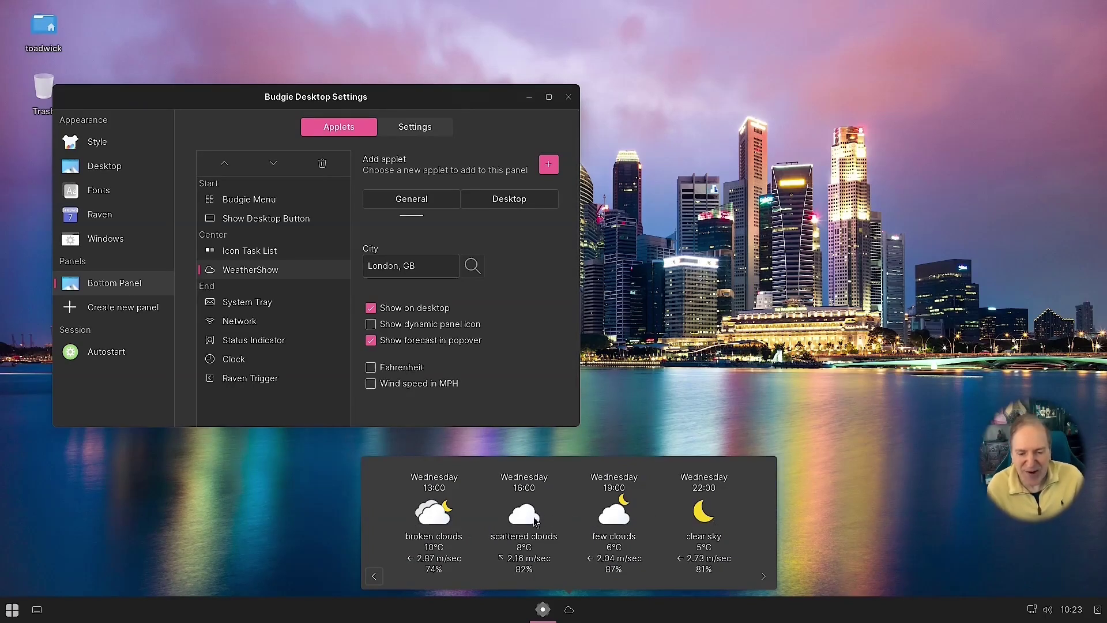
Enter Leicester, GB as the WeatherShow city and check the forecast popover
click(399, 272)
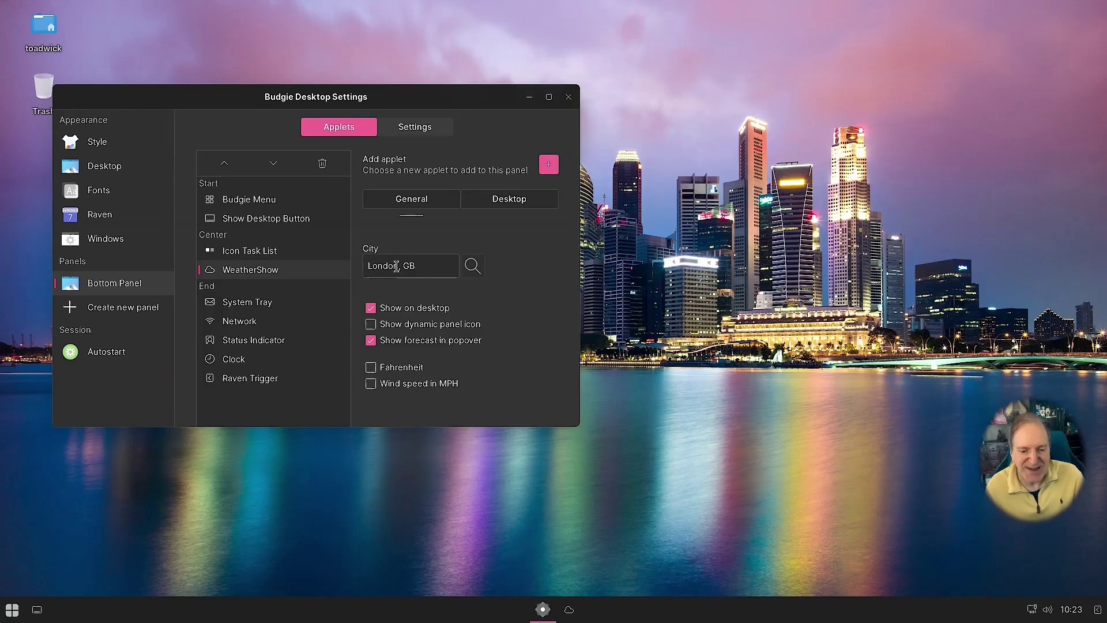
drag(399, 267, 370, 266)
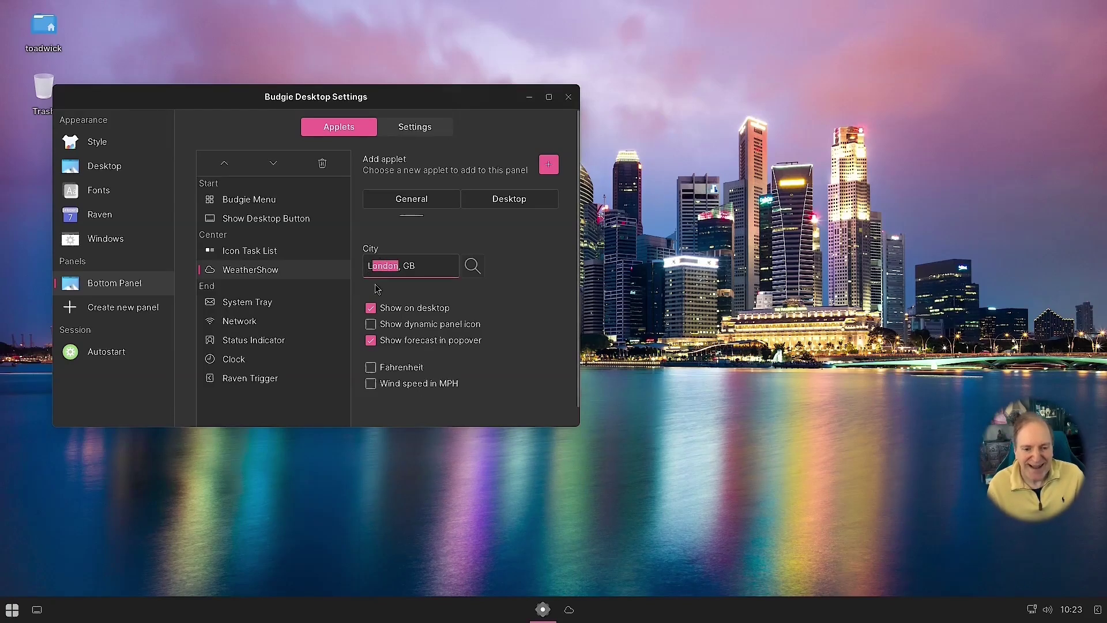
text(ei)
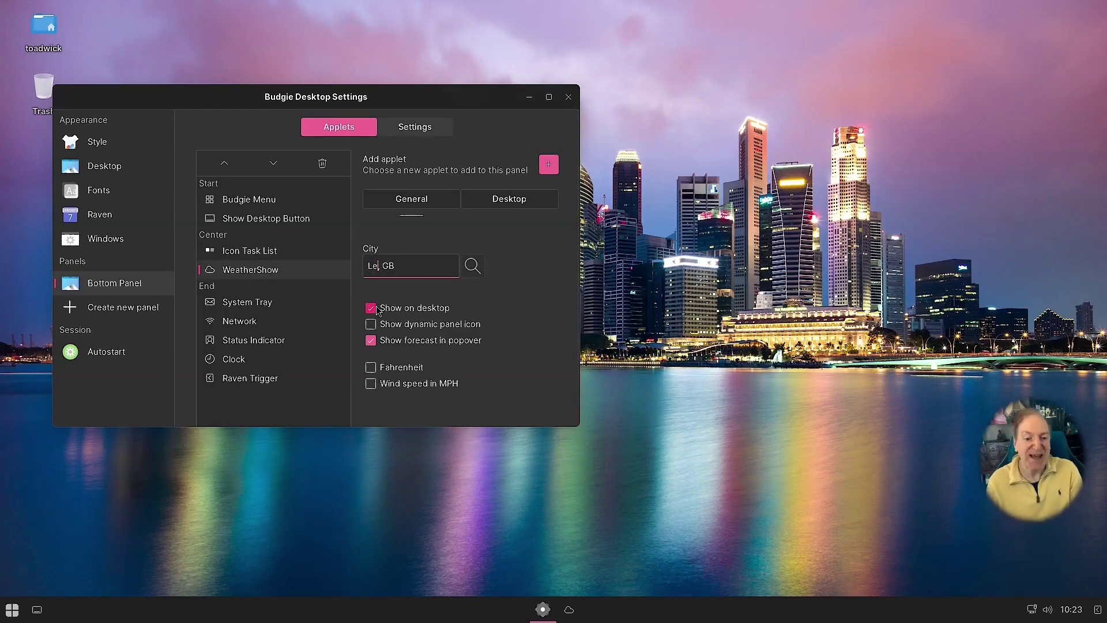
text(cester)
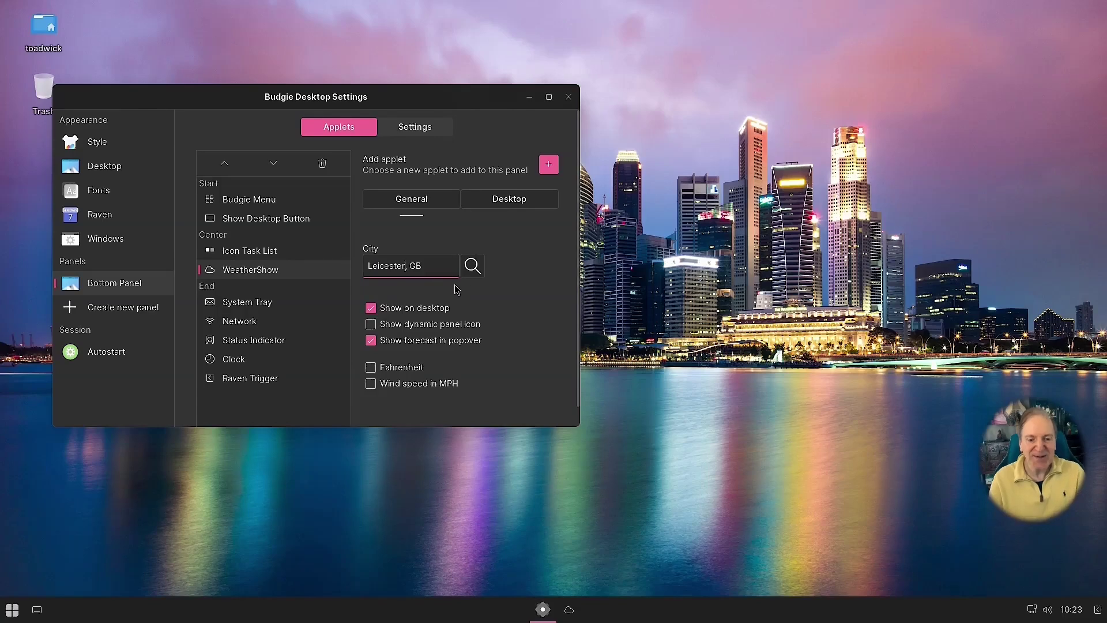
click(431, 267)
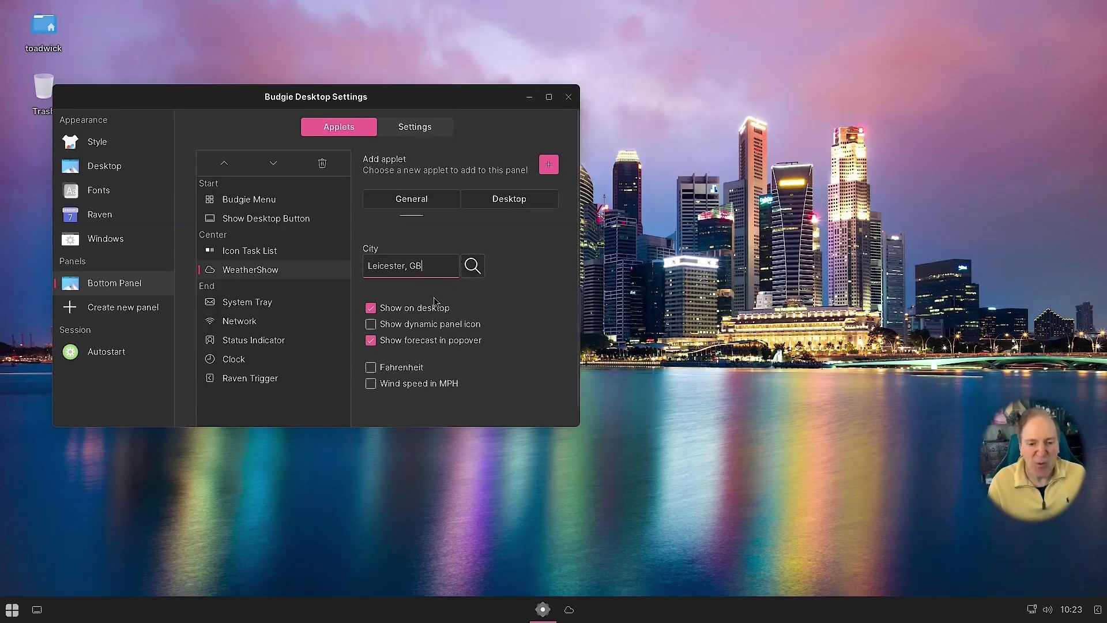
click(573, 614)
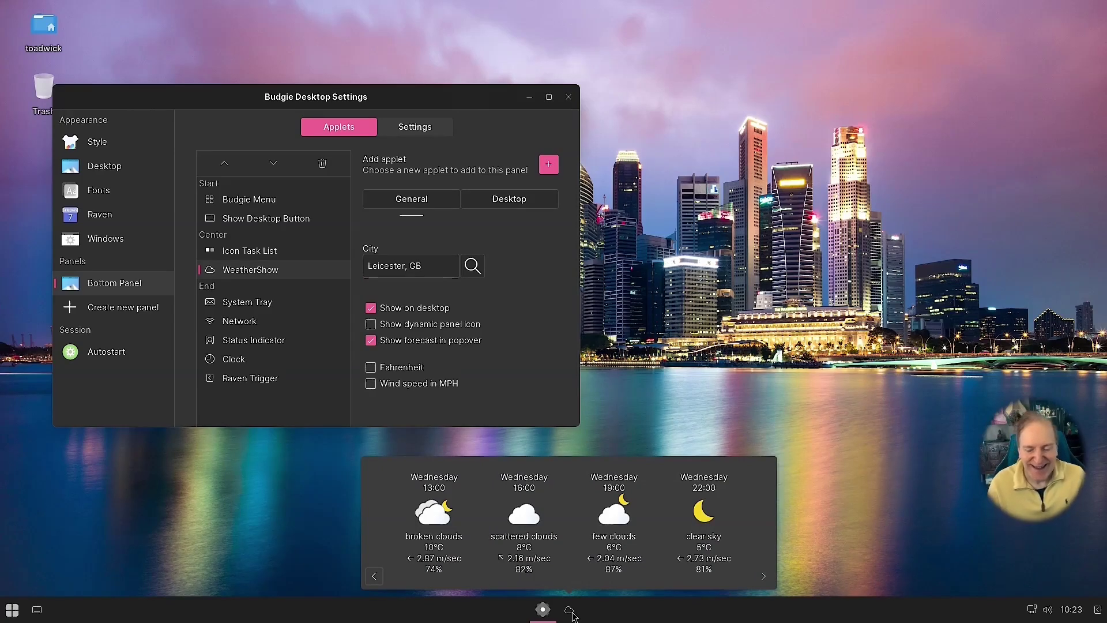
click(573, 614)
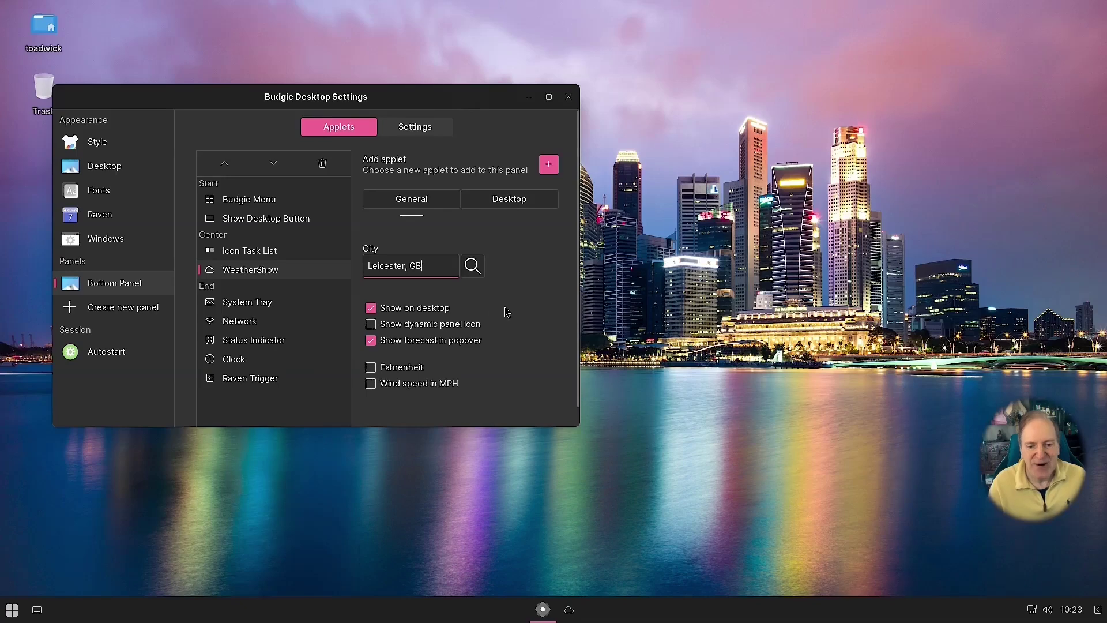
Enable Show dynamic panel icon for WeatherShow and try Fahrenheit on and off with it
click(375, 328)
click(372, 325)
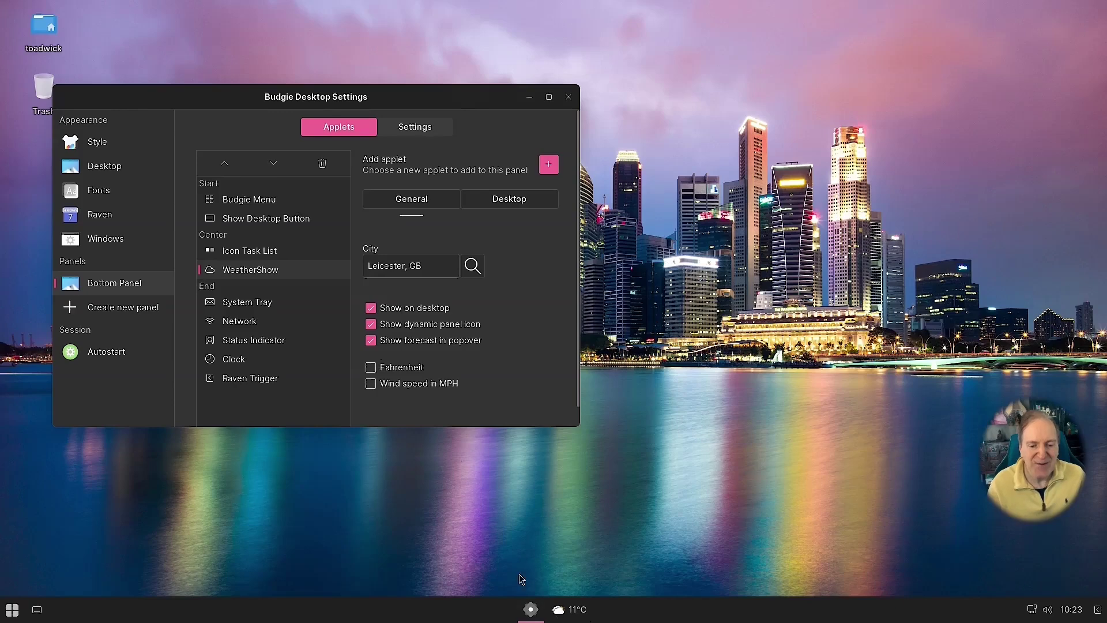
click(372, 369)
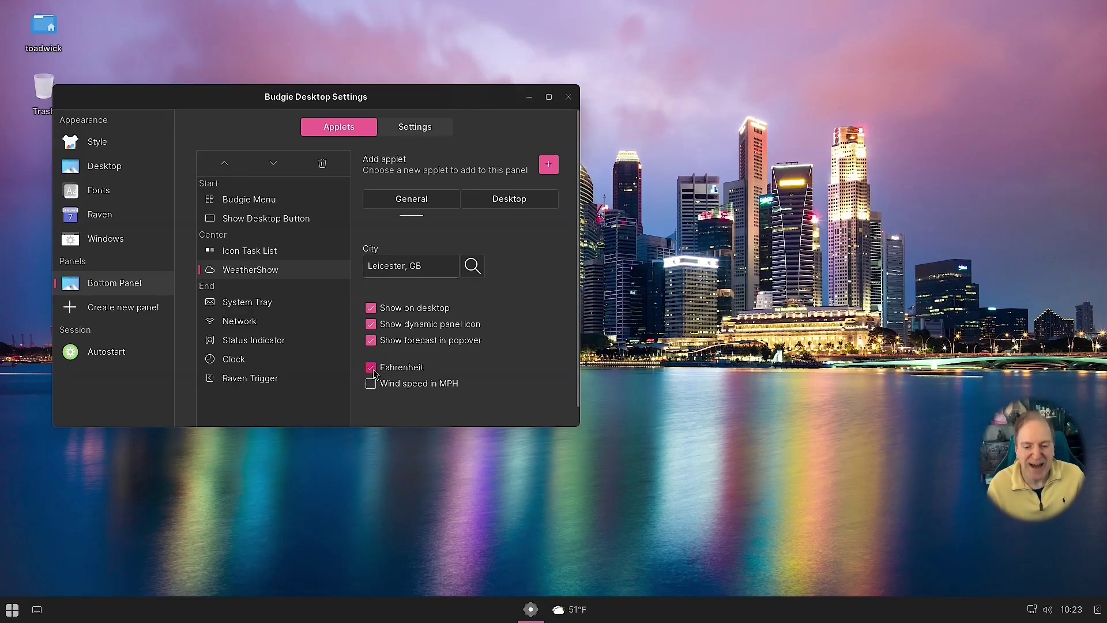
click(372, 370)
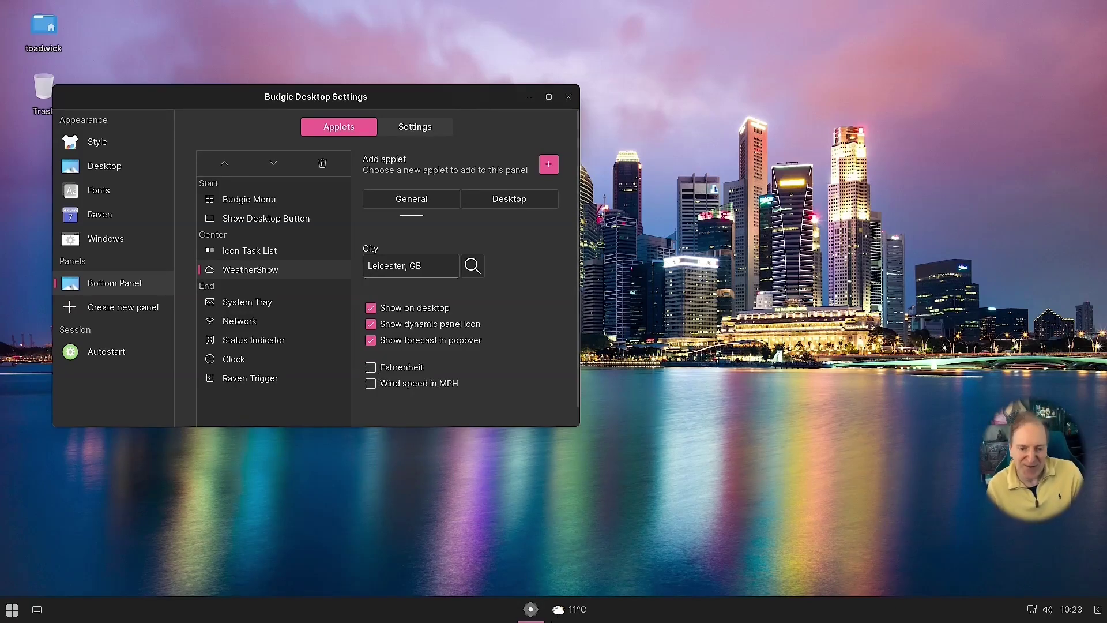
View the forecast popover and change the WeatherShow city text to Bedford, GB
click(559, 612)
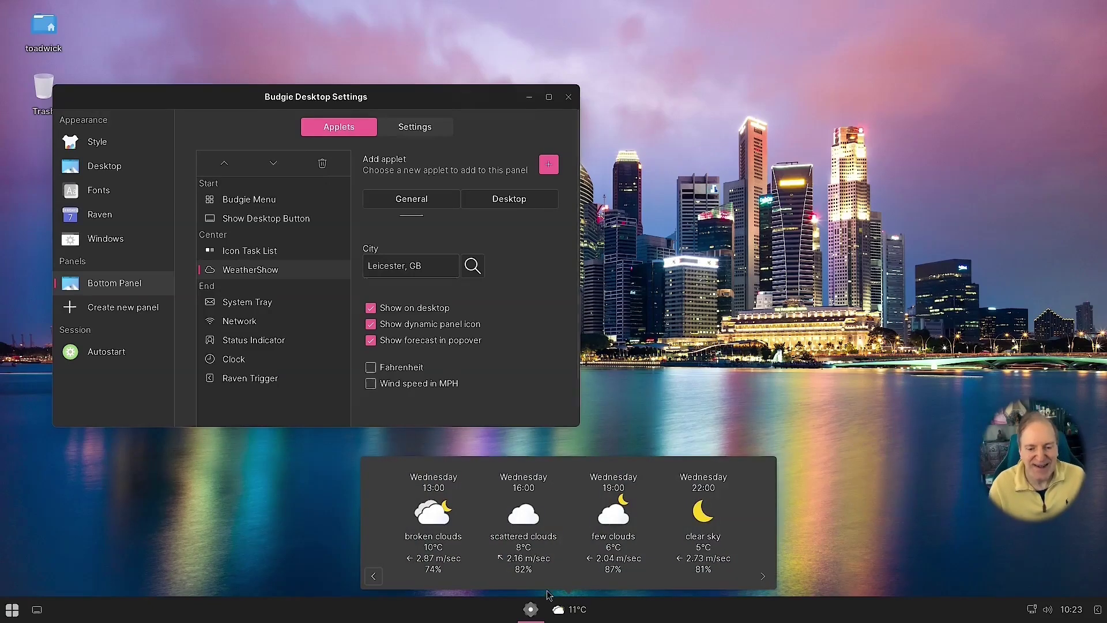
click(496, 403)
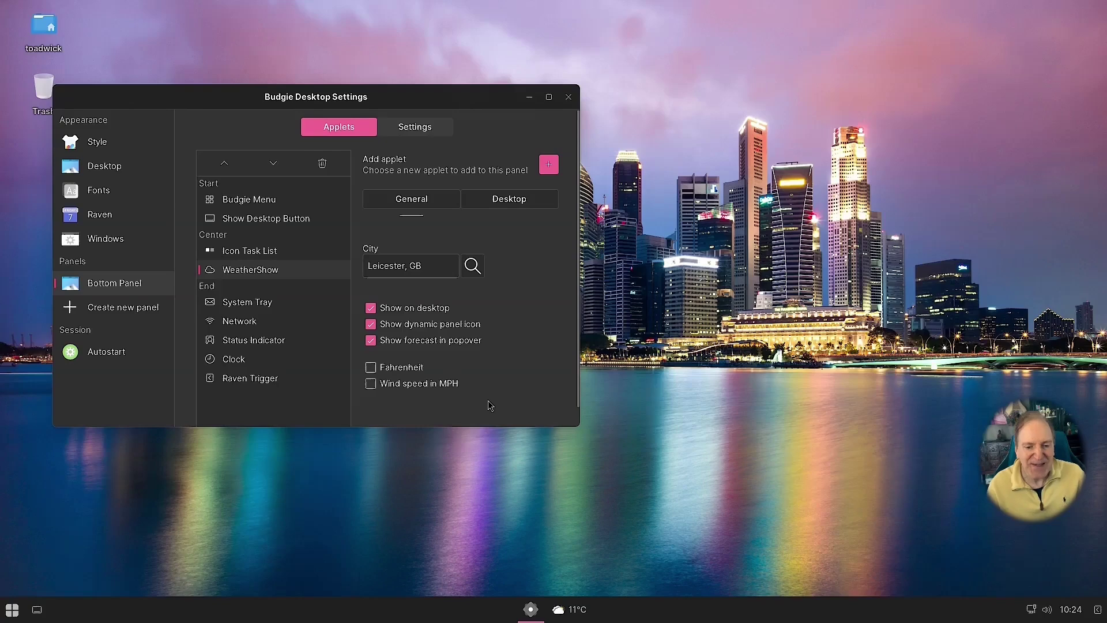
drag(408, 265, 368, 265)
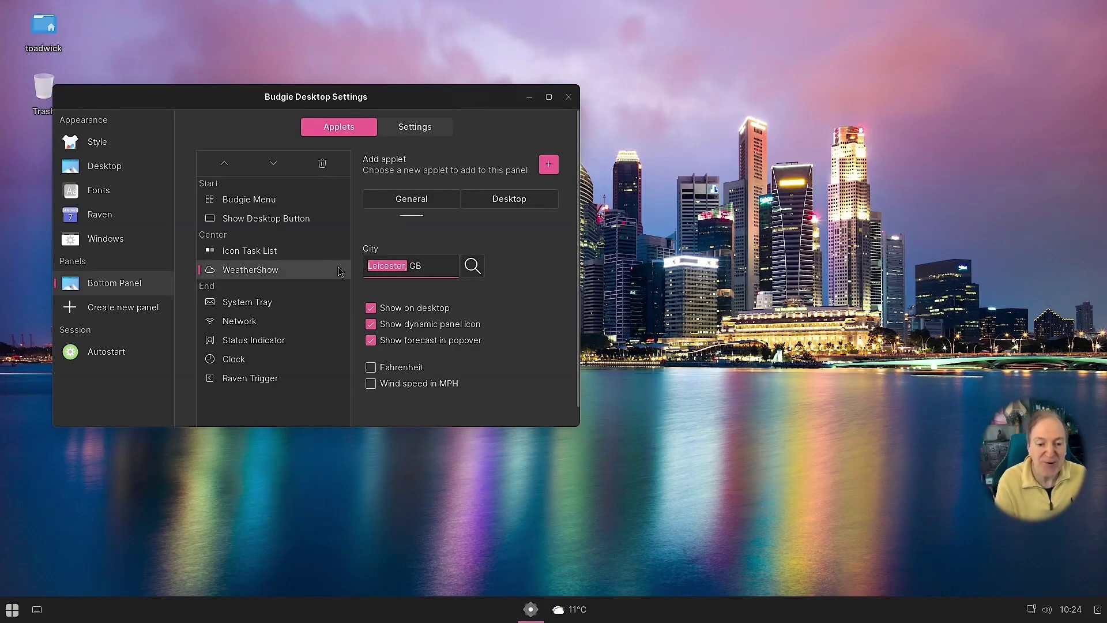
text(Bel)
text(ford,)
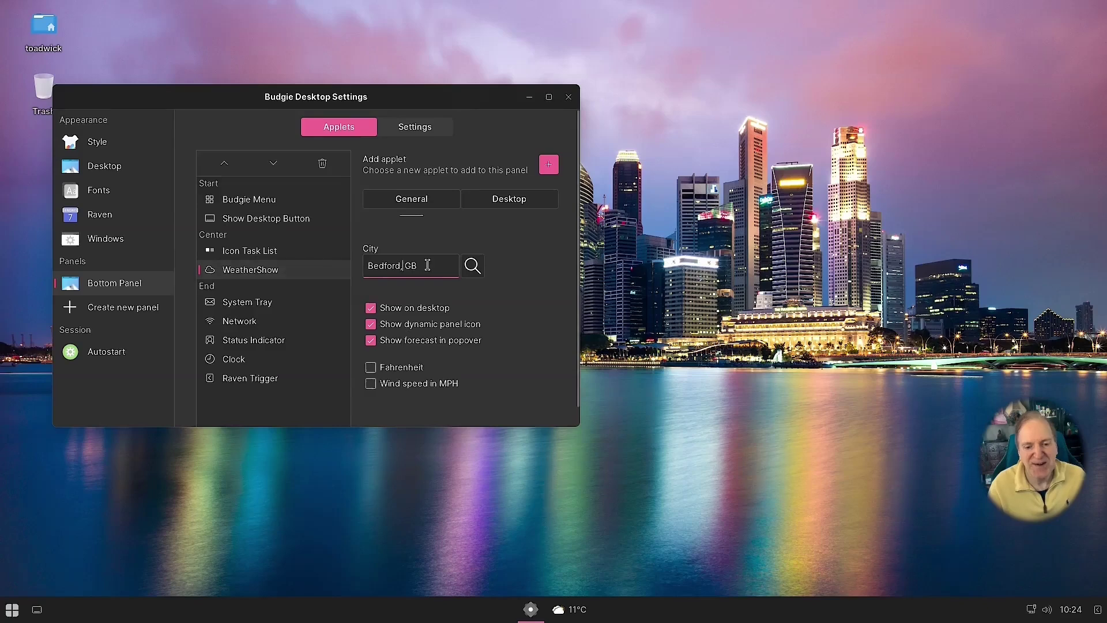
click(452, 265)
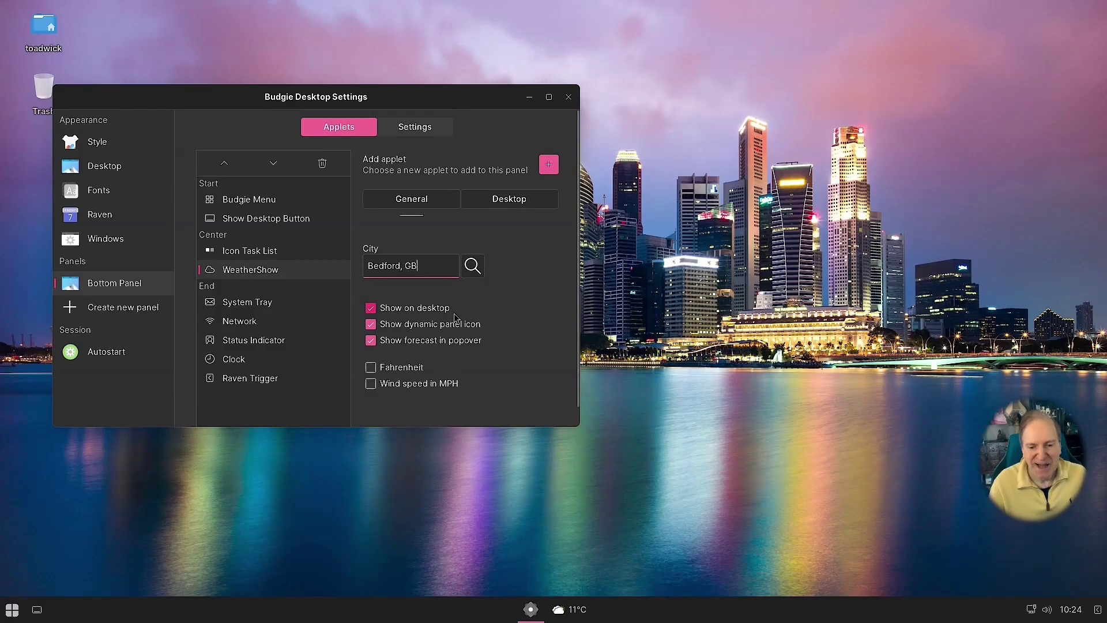
Try WeatherShow's Wind speed in MPH option on and off and check the forecast popover
click(371, 383)
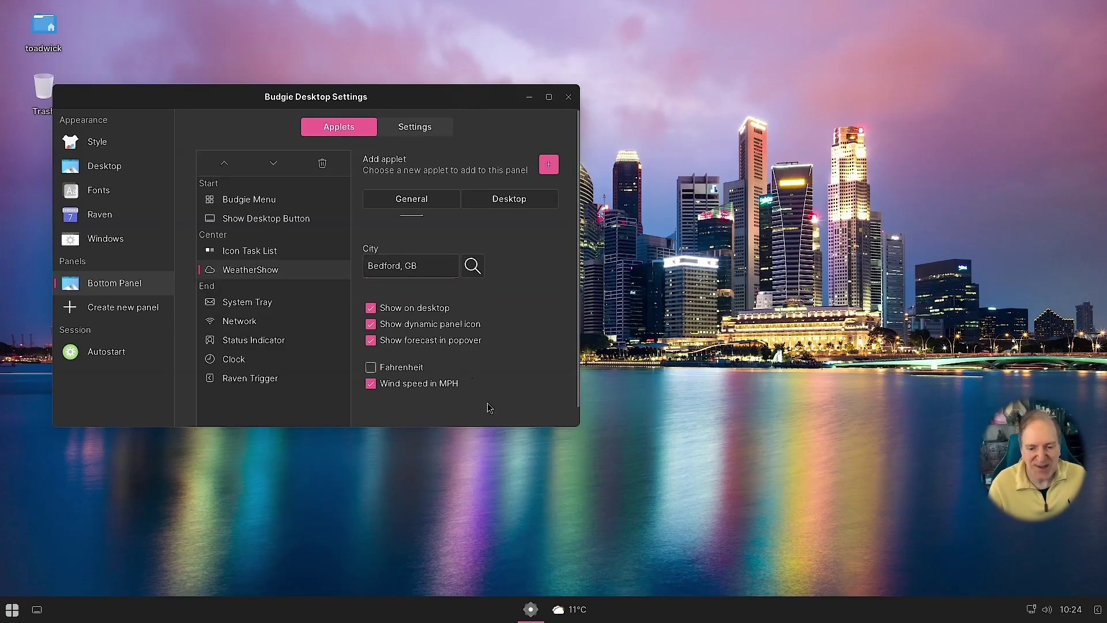
click(377, 385)
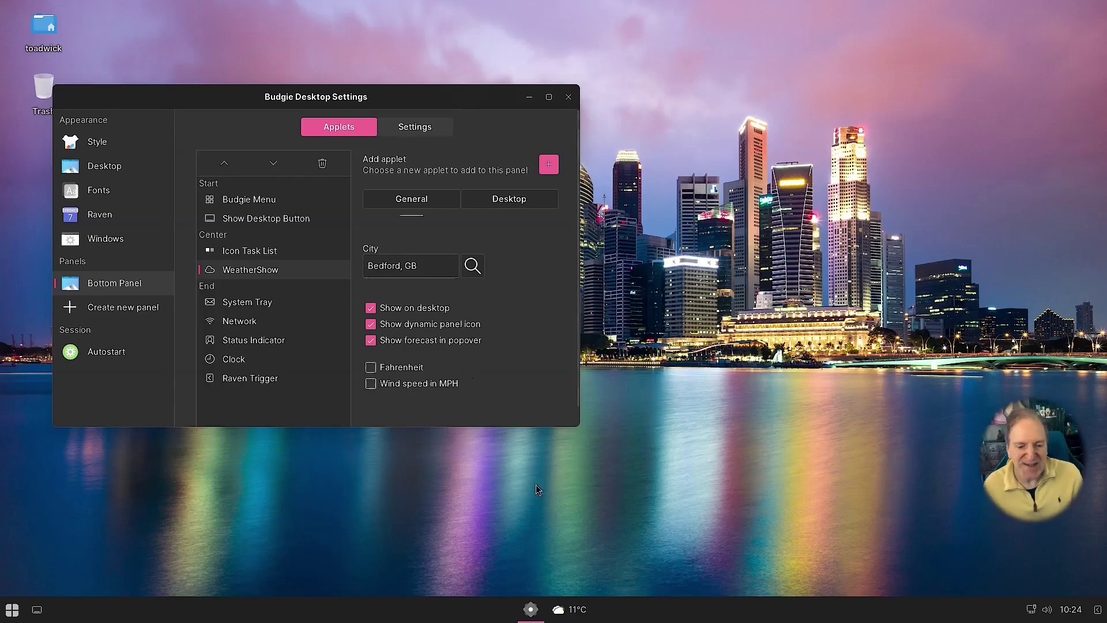
click(564, 615)
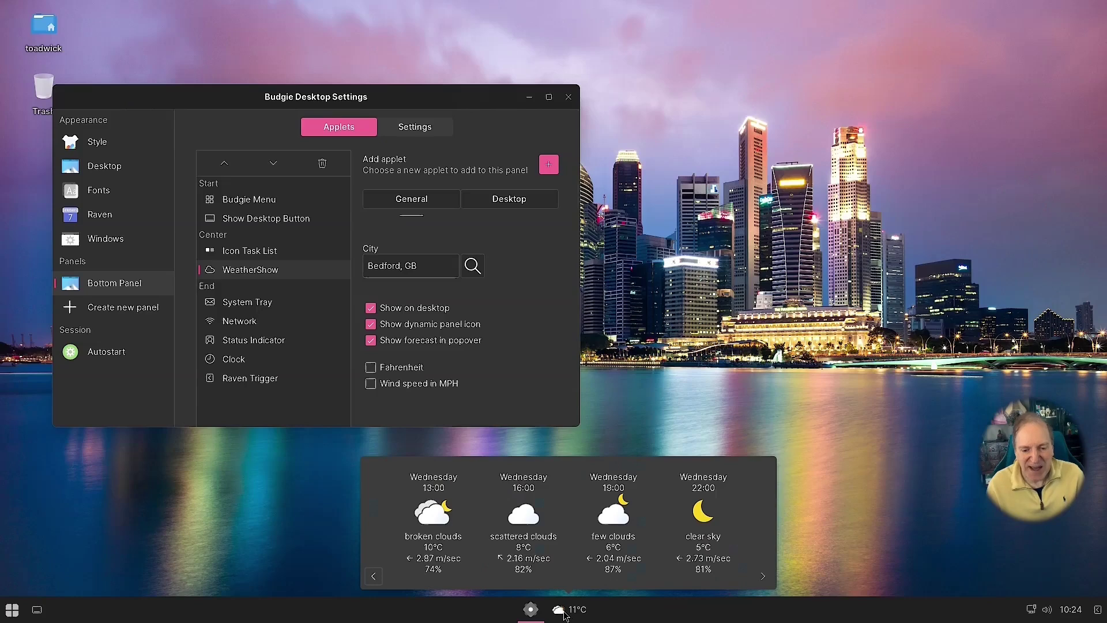
click(564, 615)
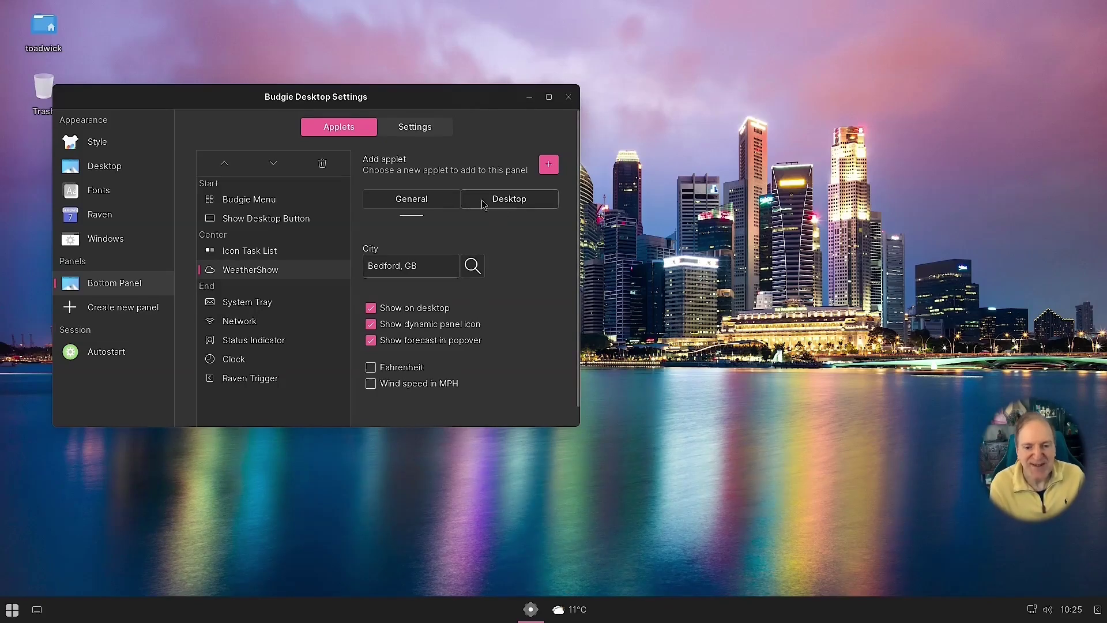
Enable a custom location name in WeatherShow's desktop settings and set it to My Spot
click(510, 203)
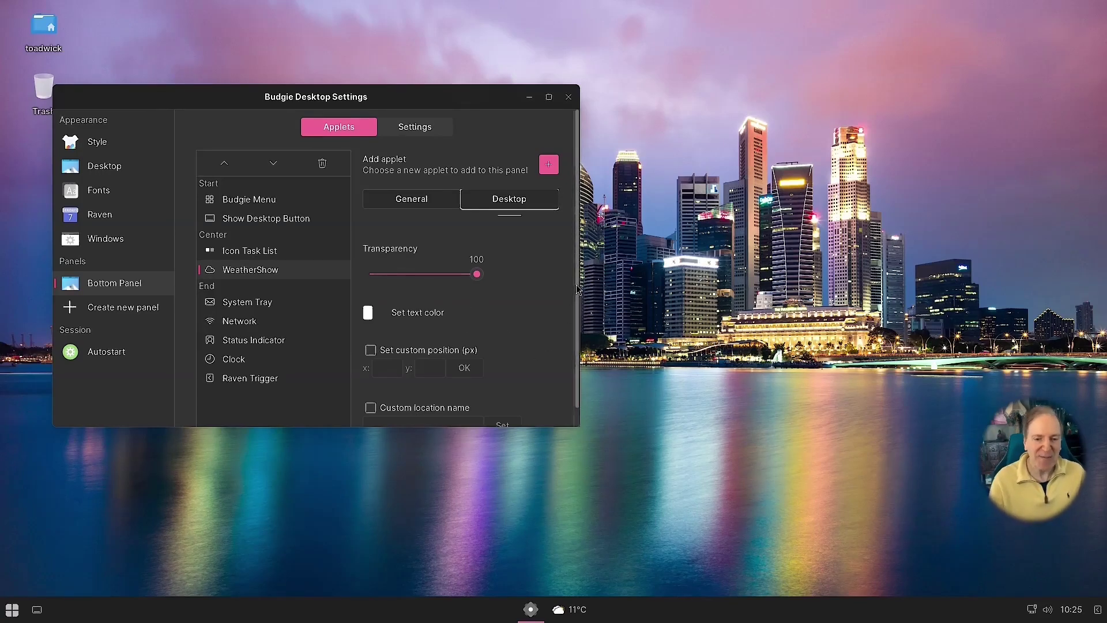
scroll(575, 313, down, 1)
click(371, 388)
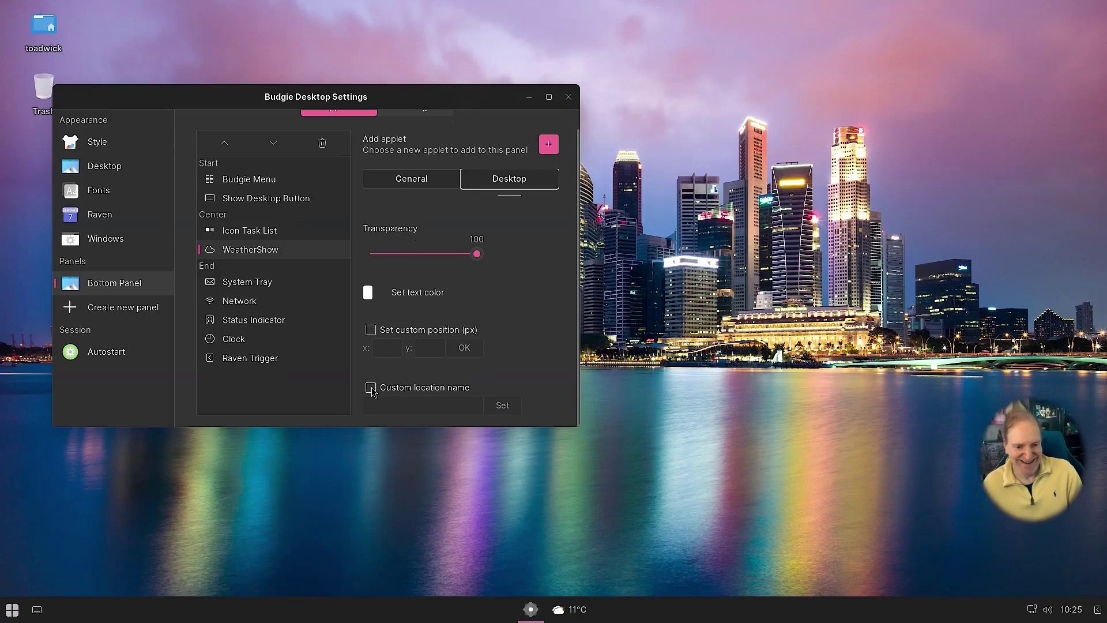
click(384, 404)
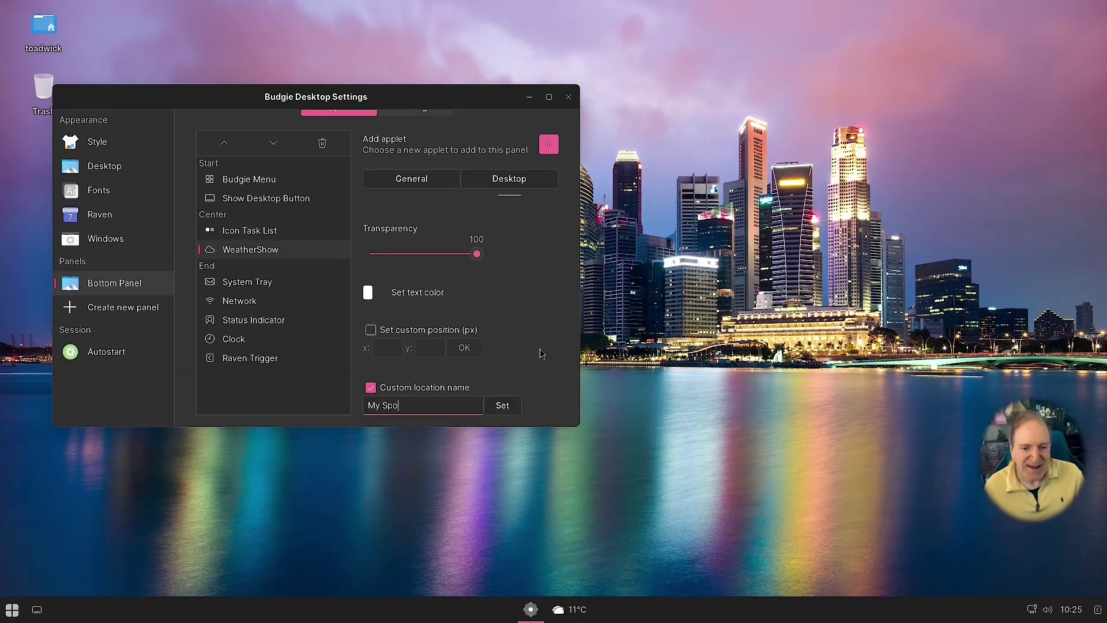
click(510, 407)
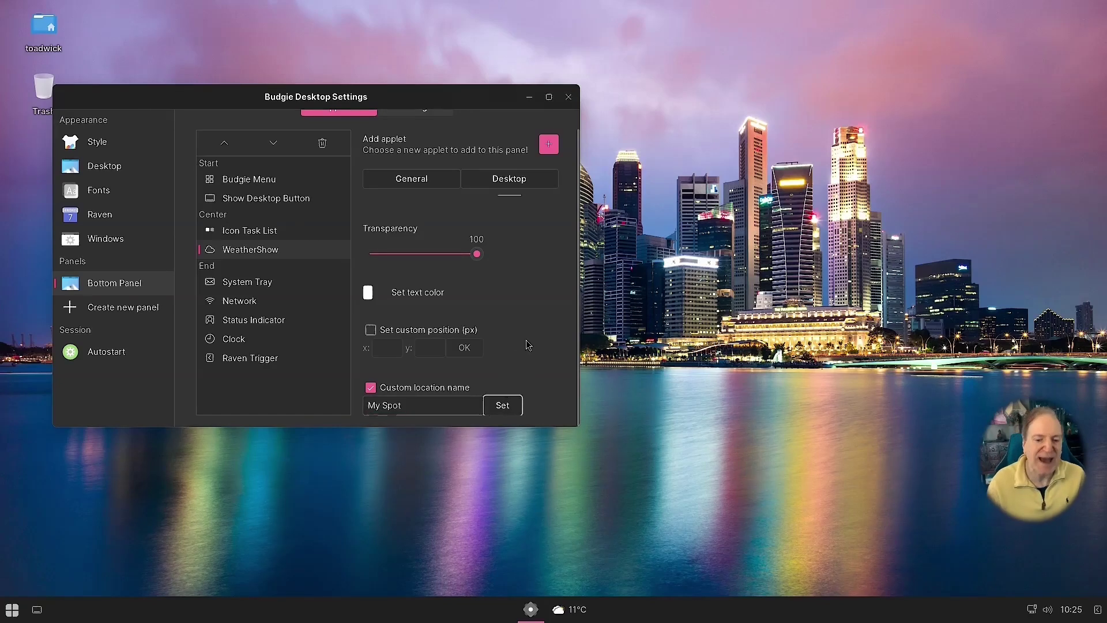
Clear the text in the custom location name field and return to WeatherShow's general settings
drag(409, 406, 361, 406)
key(BackSpace)
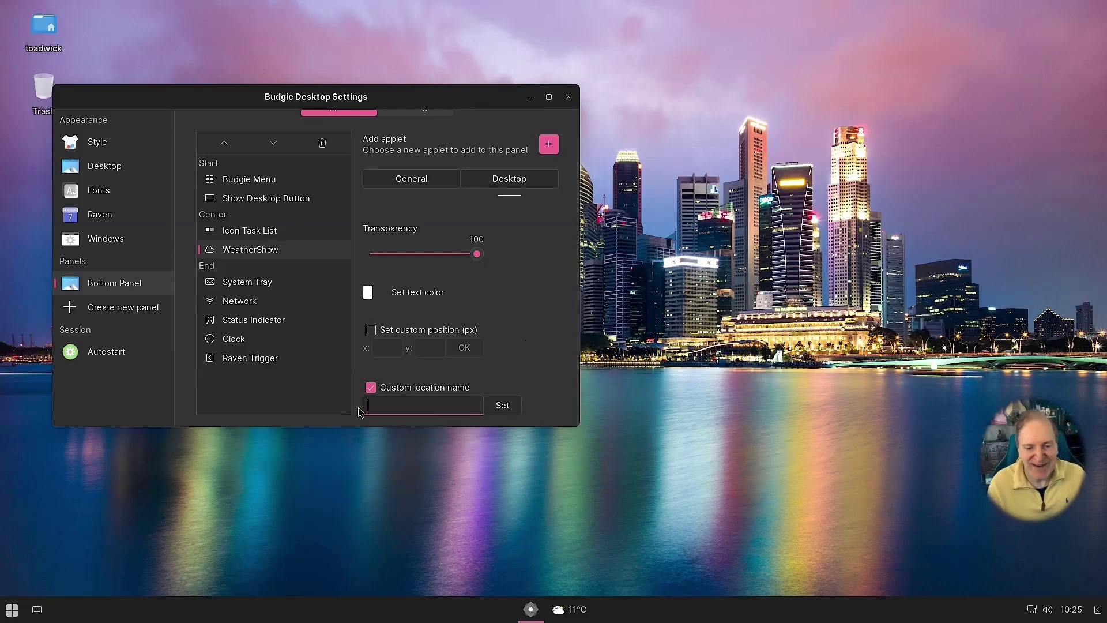
click(391, 180)
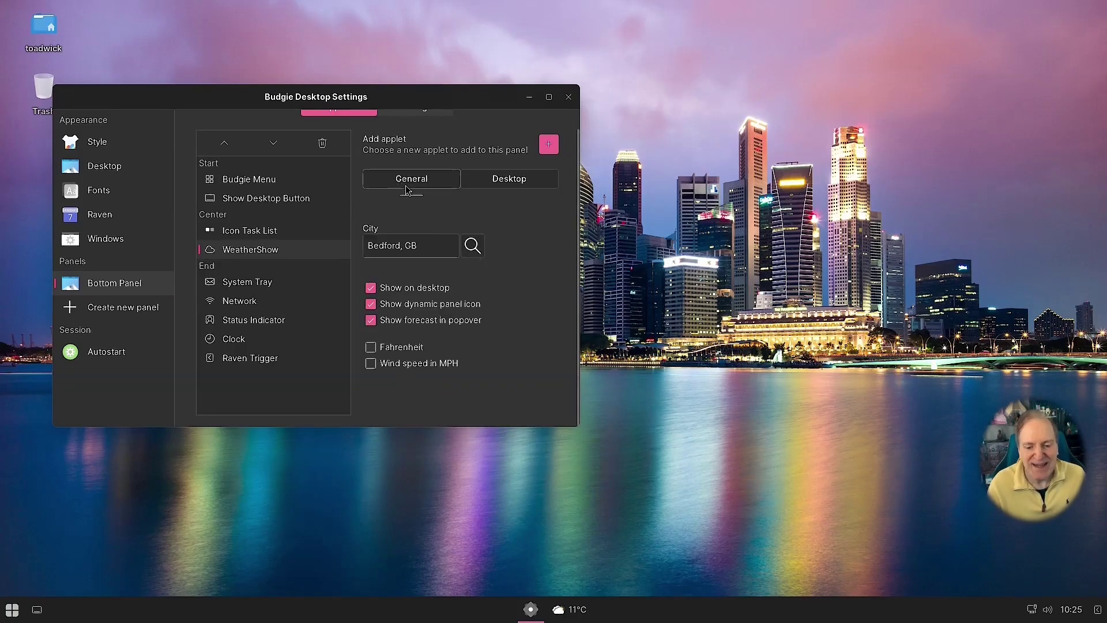
Close Budgie Desktop Settings, then view and dismiss the WeatherShow forecast popover
click(568, 98)
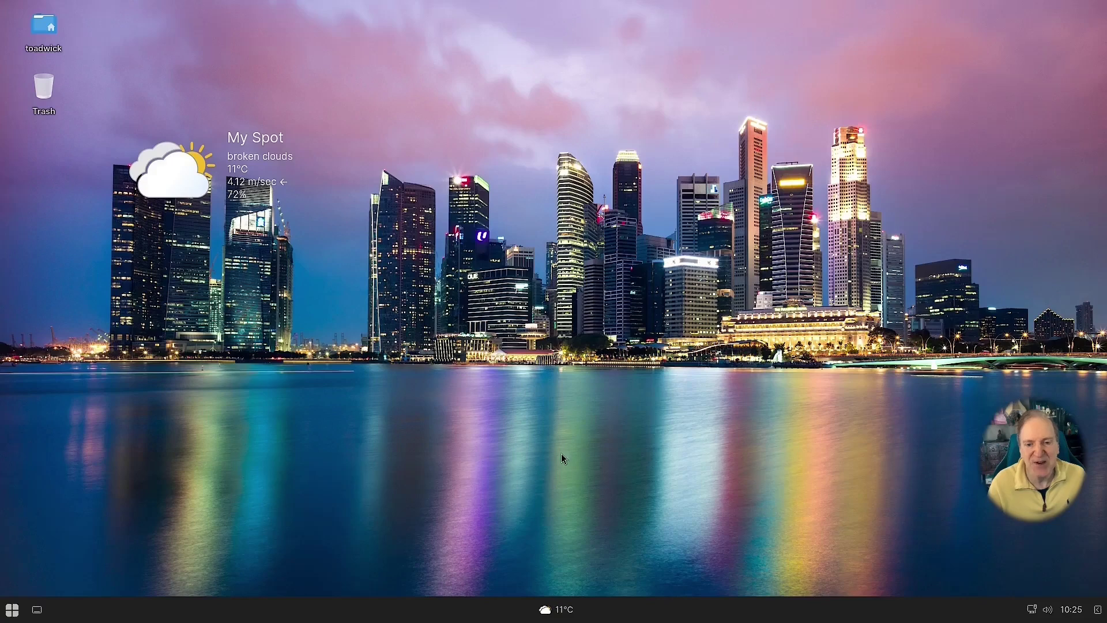
click(551, 613)
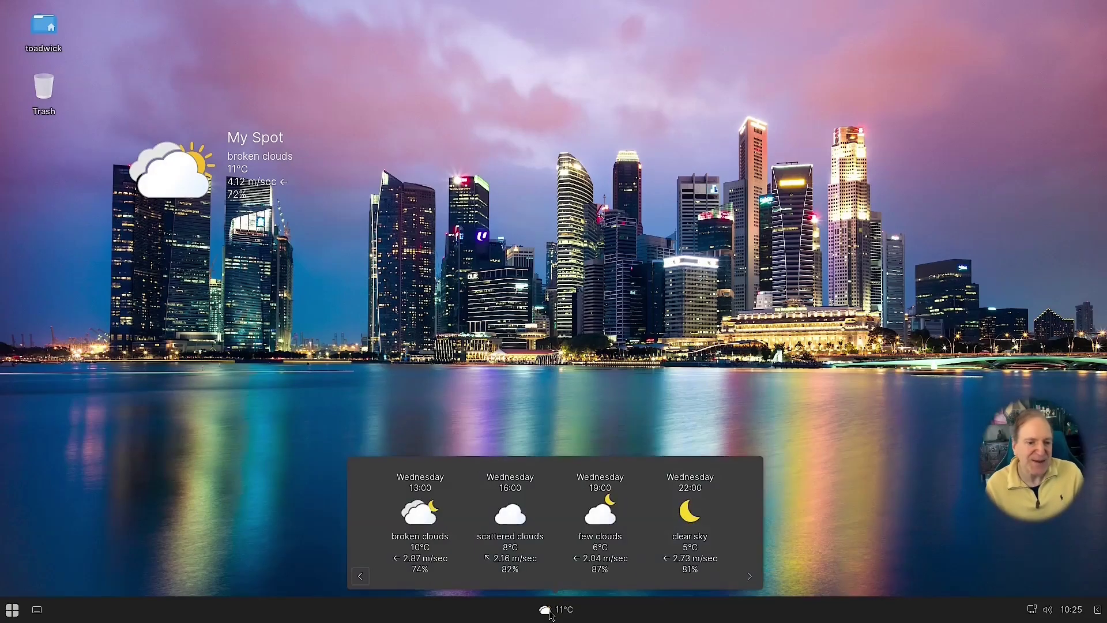
click(552, 613)
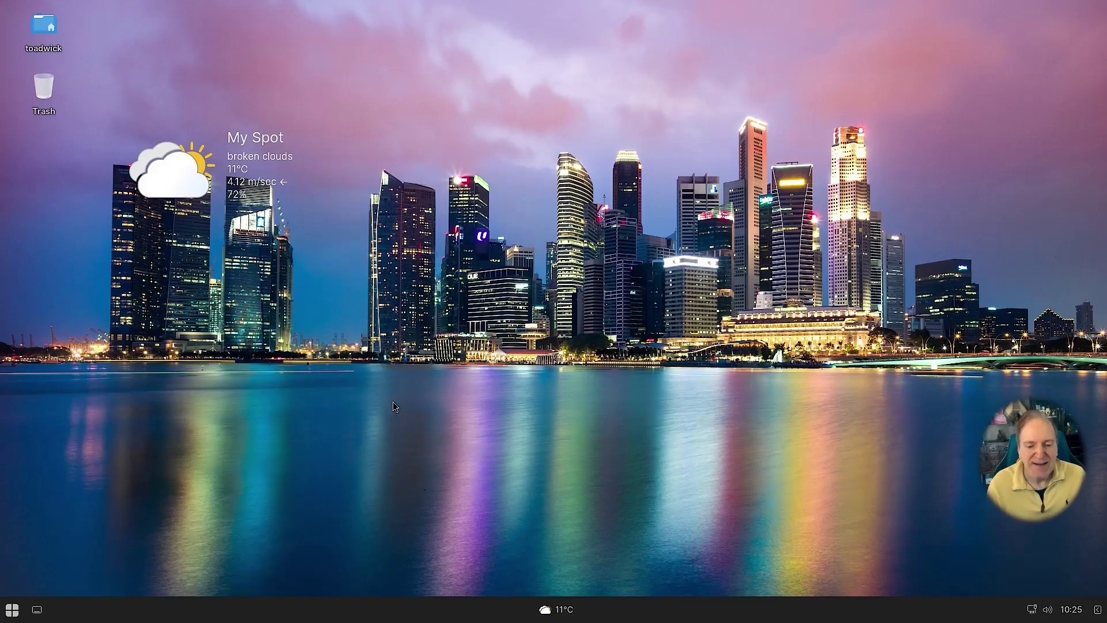